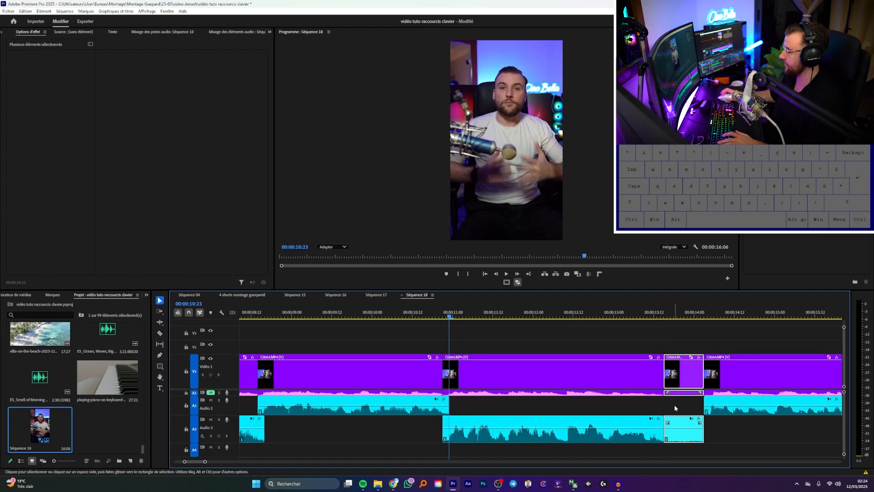
Step: Ripple-delete the selected short clip with its audio in Séquence 18 and tighten the clips that follow it
key("shift+Delete")
key("a")
left_click_drag(695, 375, 689, 374)
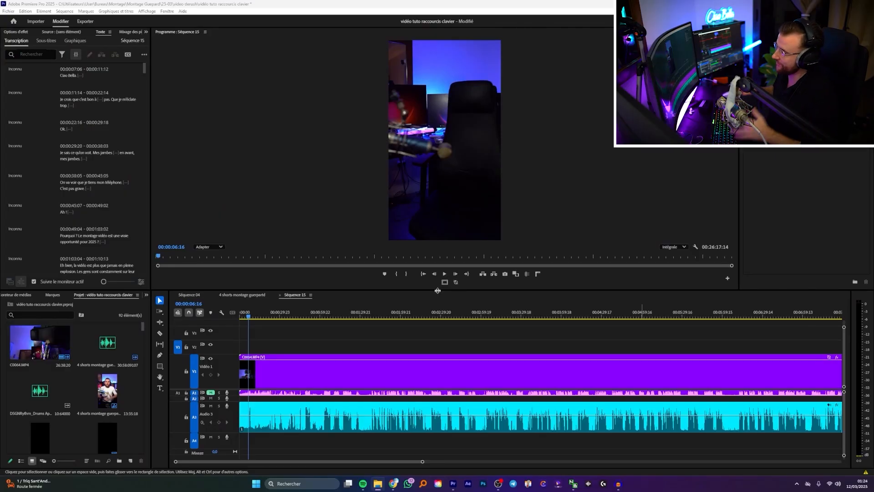
Step: Return the playhead to the very start of Séquence 15
left_click(348, 334)
key("Home")
key("equal")
key("equal")
scroll(341, 344, "up", 3)
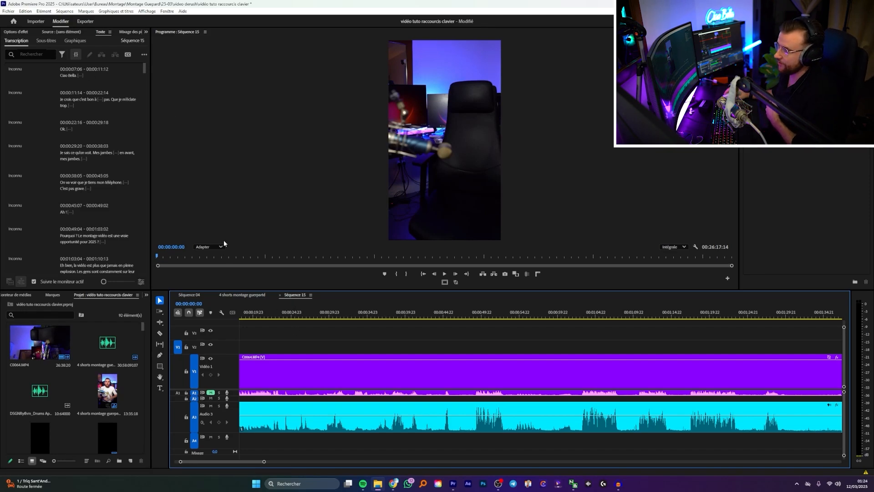
Step: Find the "Ajouter une coupe" command in the keyboard shortcut editor and try to assign P as an additional shortcut
left_click(25, 11)
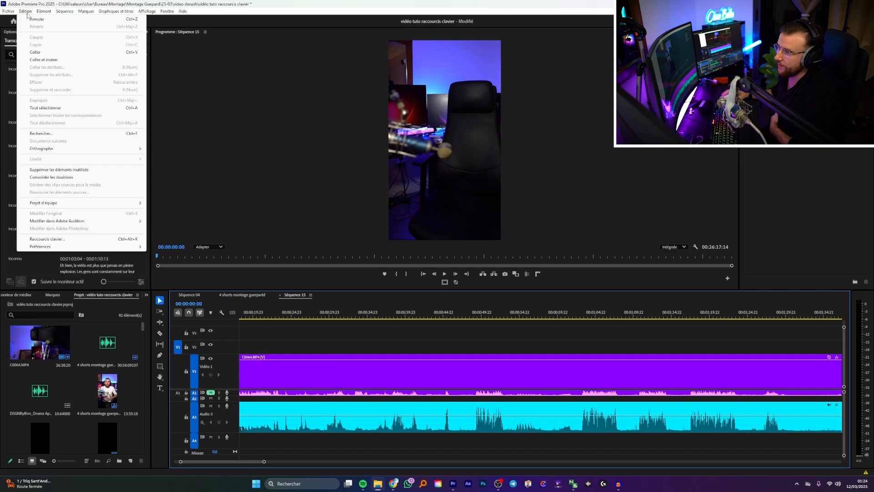
left_click(94, 240)
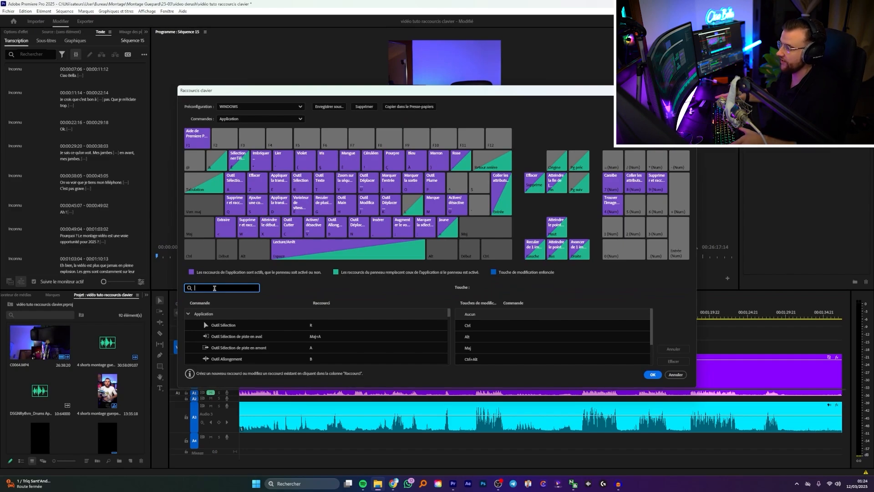
type("ajouter une coupe")
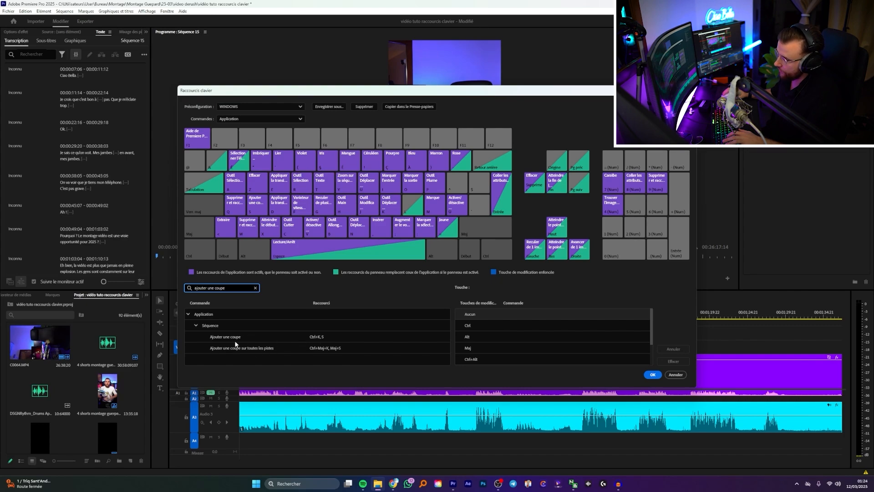
left_click(329, 338)
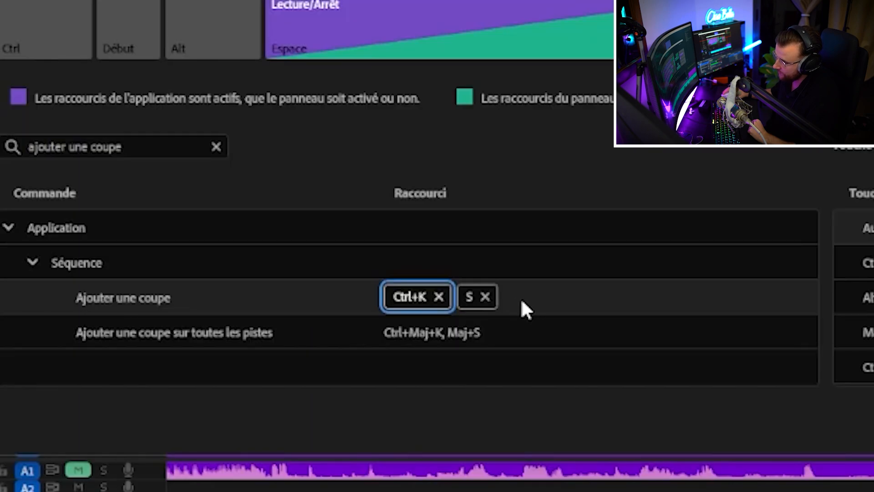
left_click(521, 300)
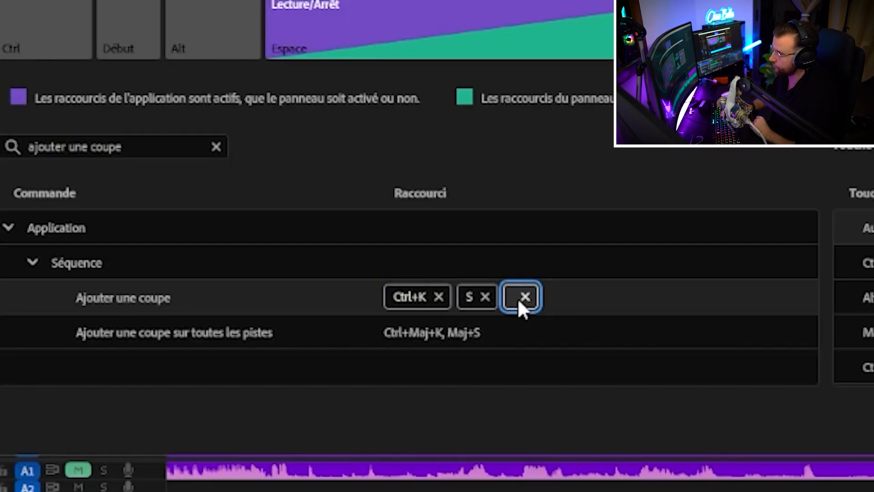
key("p")
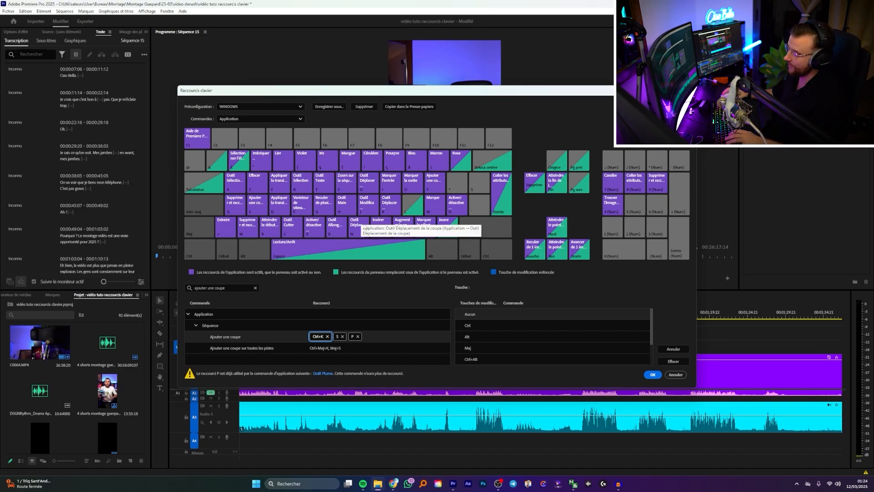
left_click(676, 374)
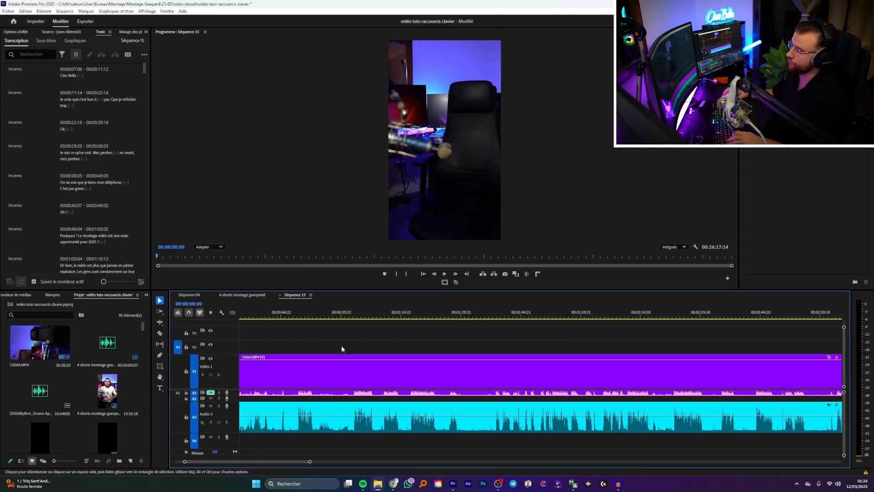
Step: Examine which commands are assigned to Ctrl combinations in the keyboard shortcut editor
key("ctrl+alt+k")
key("ctrl")
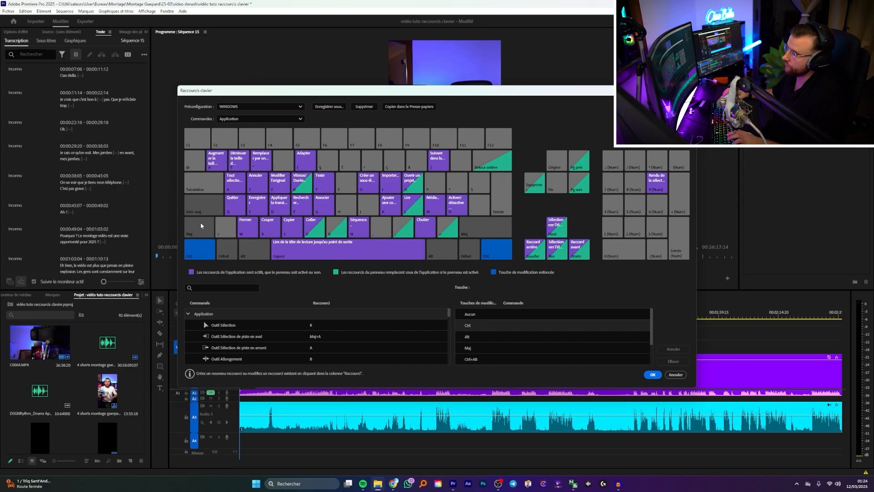
left_click(683, 373)
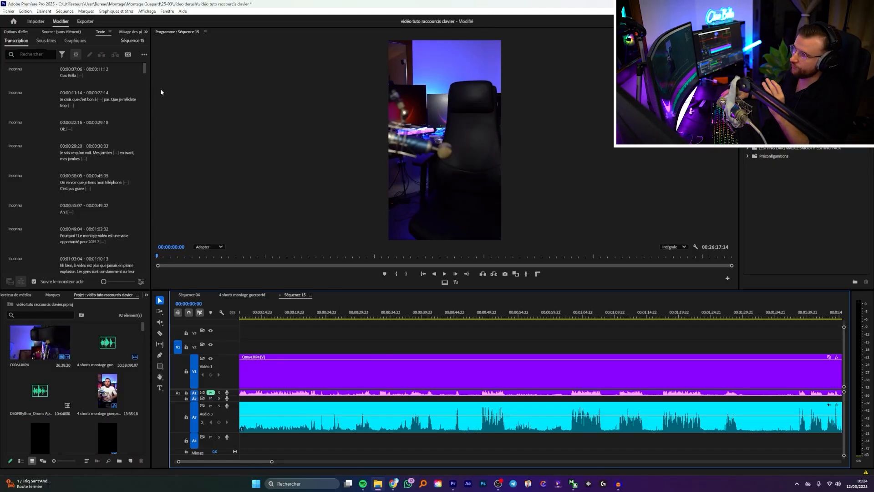
Step: Widen the transcript area and place the playhead at about 00:10:11:02 in the sequence
left_click_drag(151, 86, 275, 85)
key("minus")
key("minus")
key("minus")
key("minus")
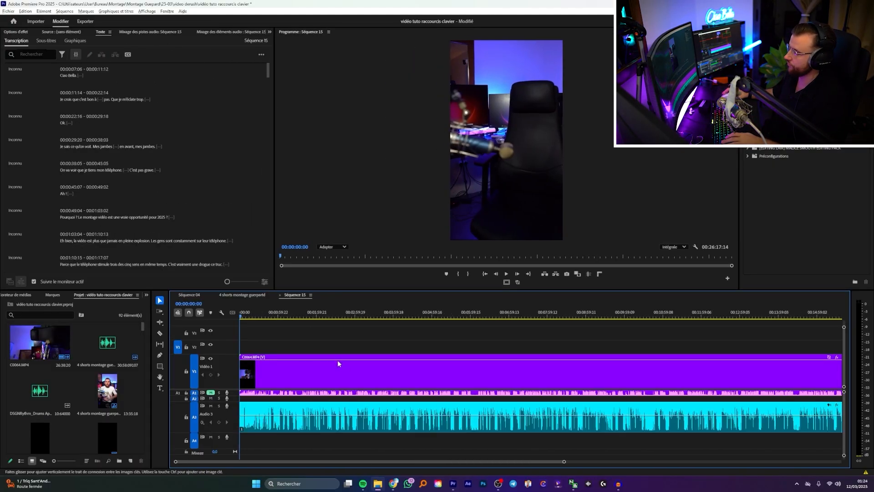
left_click(409, 315)
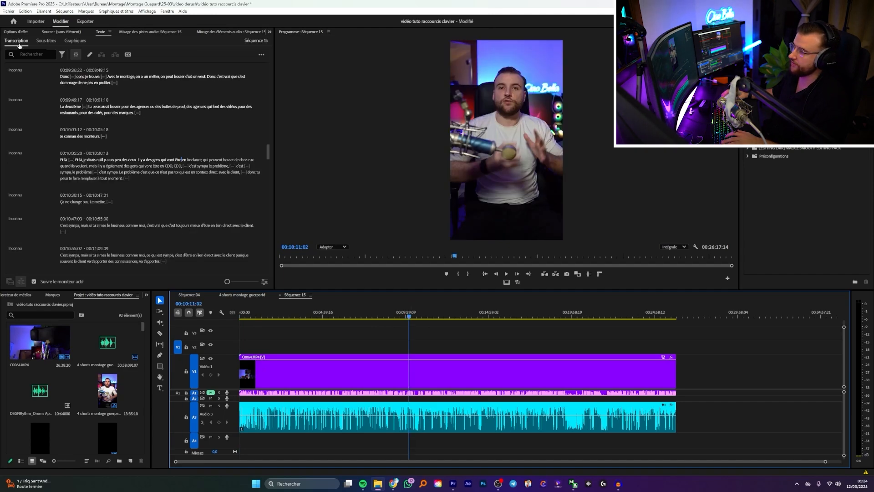
Step: Set the transcript's minimum pause duration to 0.17 s and save the display options
left_click(263, 282)
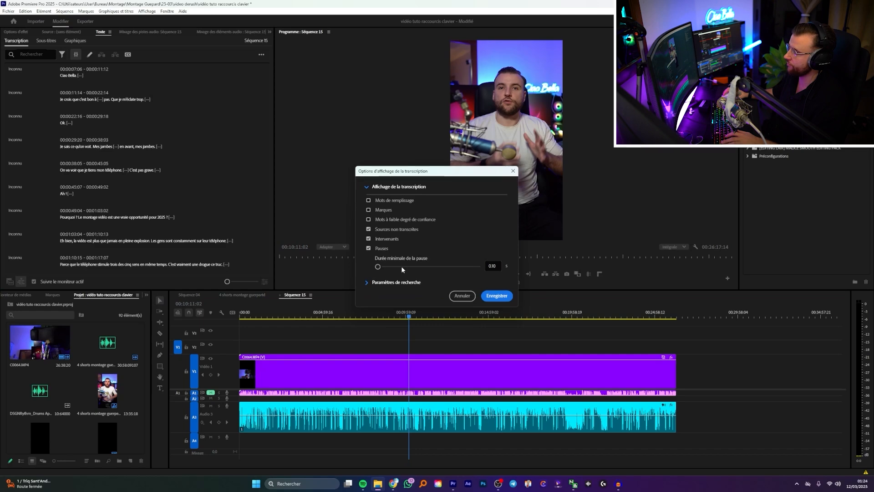
left_click_drag(401, 266, 479, 267)
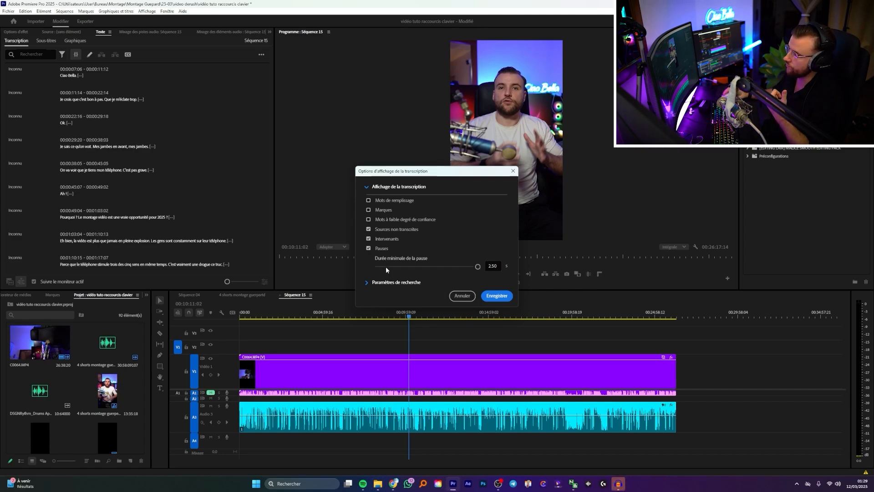
left_click(386, 267)
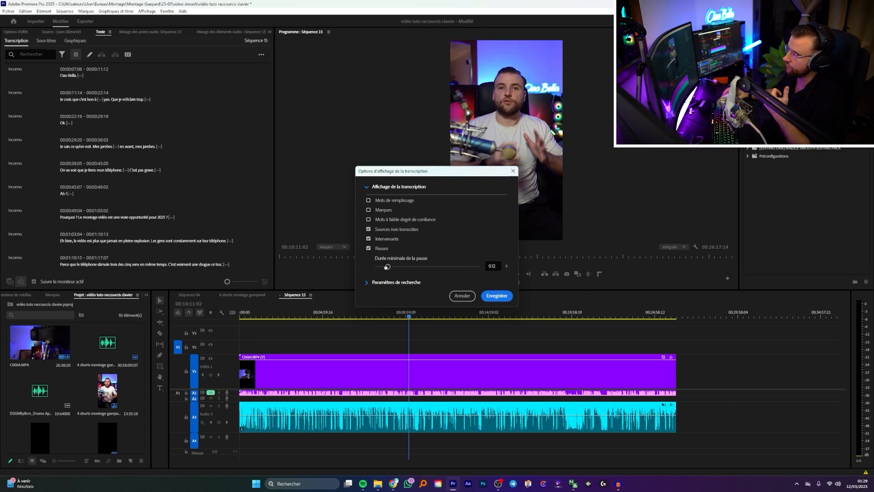
left_click_drag(389, 267, 395, 267)
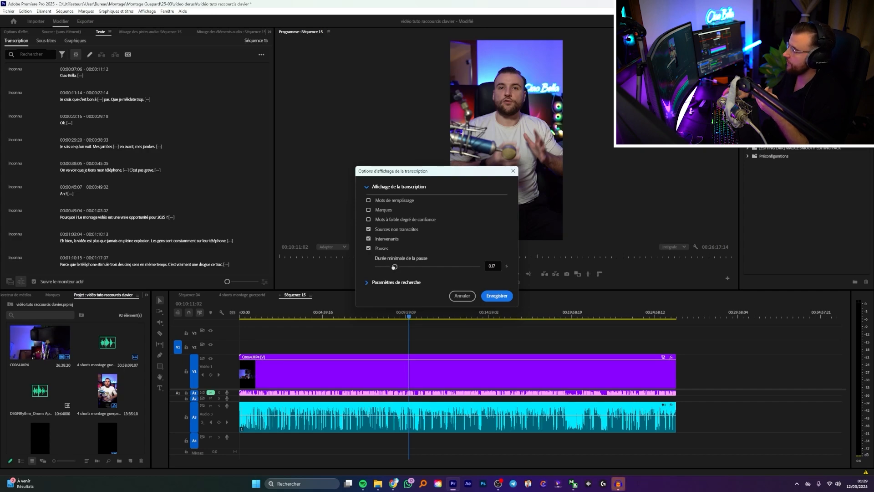
left_click(497, 297)
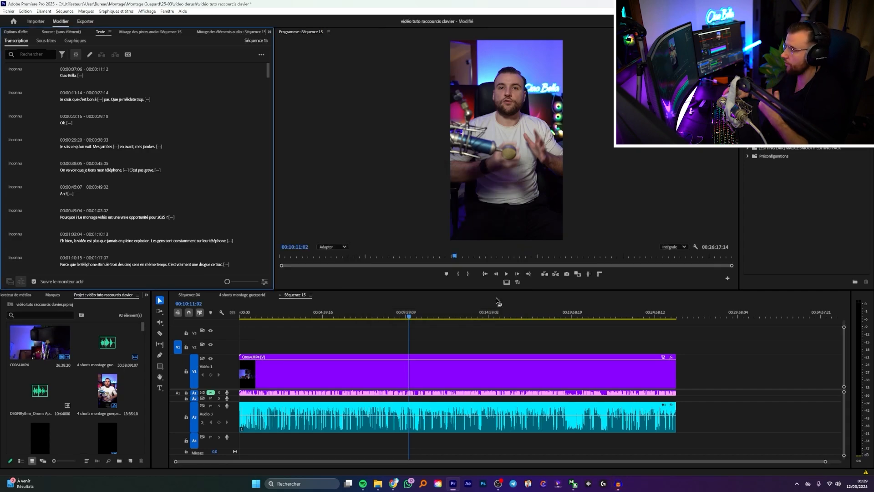
Step: Filter the transcript by pauses and delete all of them from the sequence with the Extraire option
left_click(63, 55)
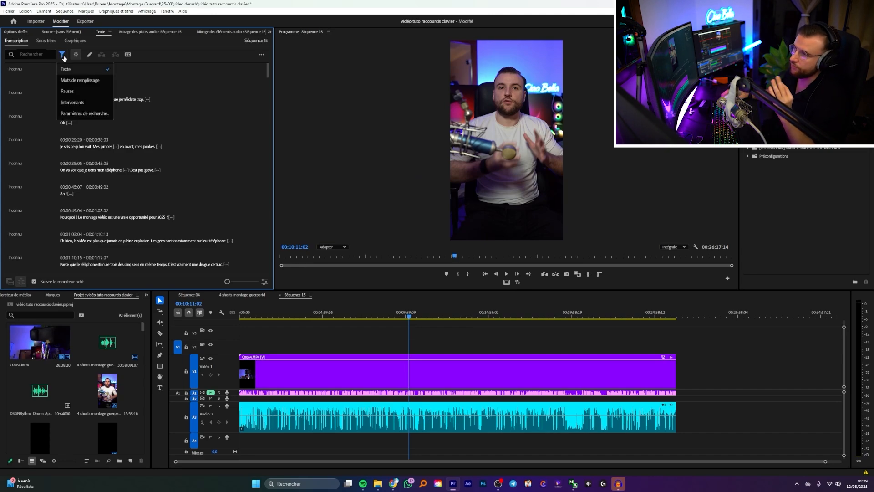
left_click(67, 92)
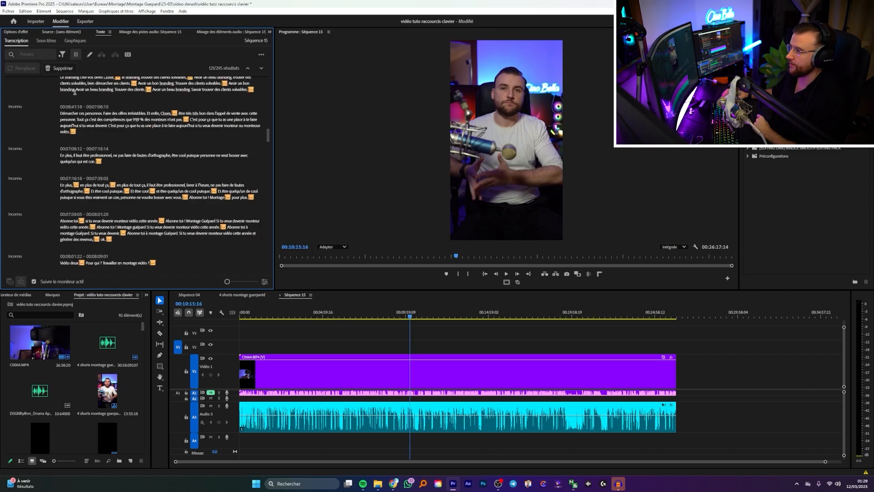
left_click(61, 68)
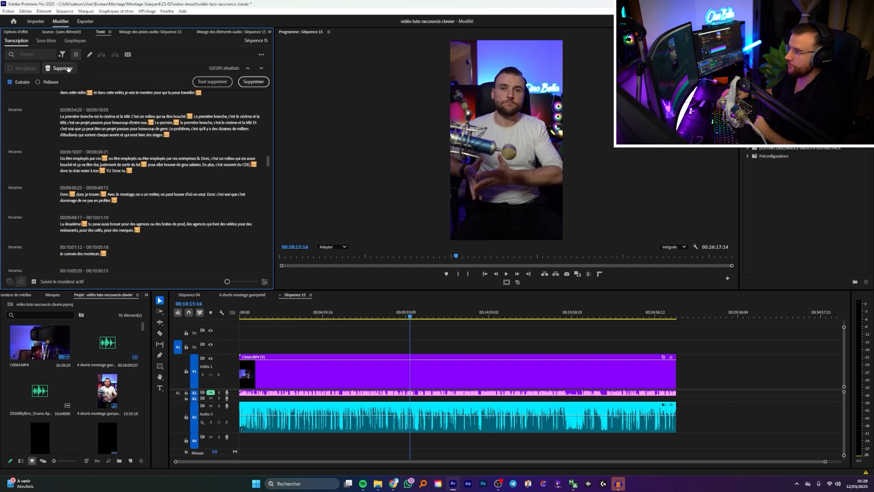
left_click(203, 82)
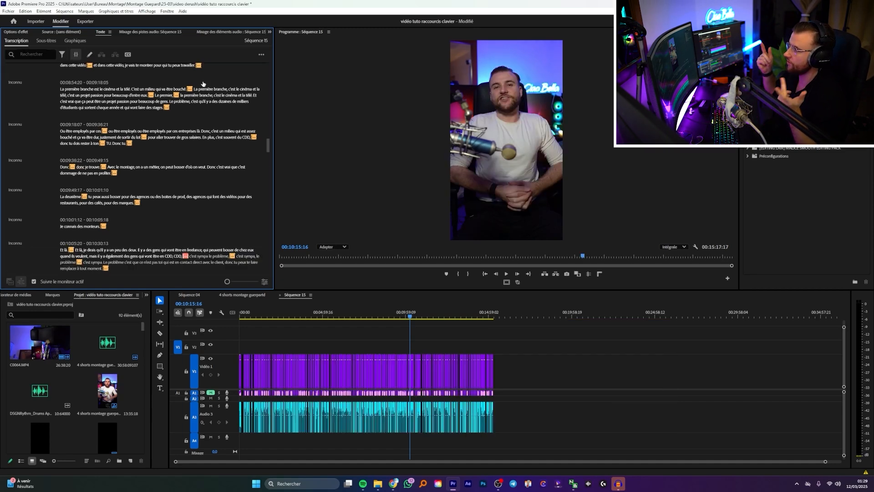
Step: Check the cut near 00:03:53:04 against the audio waveform and undo the removal of all pauses
key("equal")
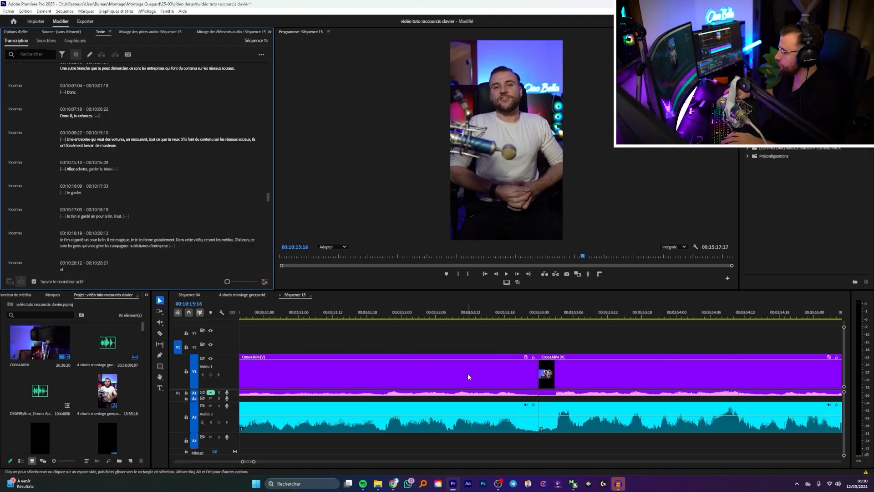
scroll(468, 374, "down", 8)
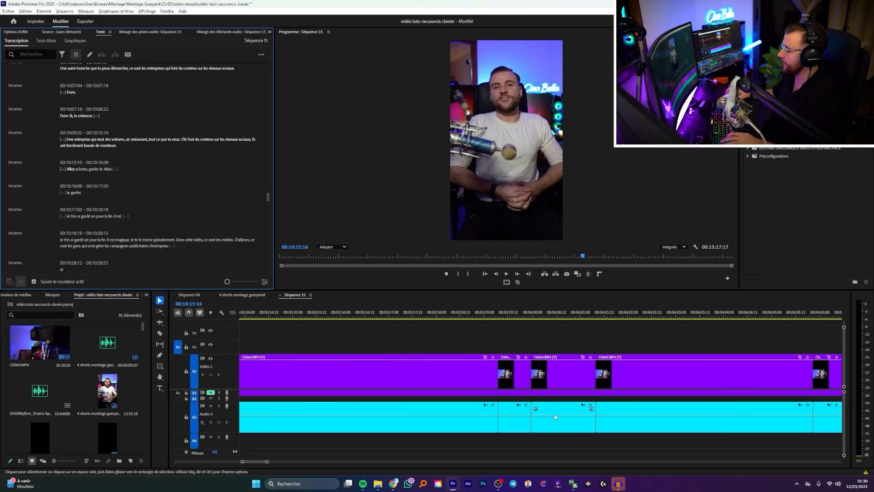
scroll(472, 402, "up", 5)
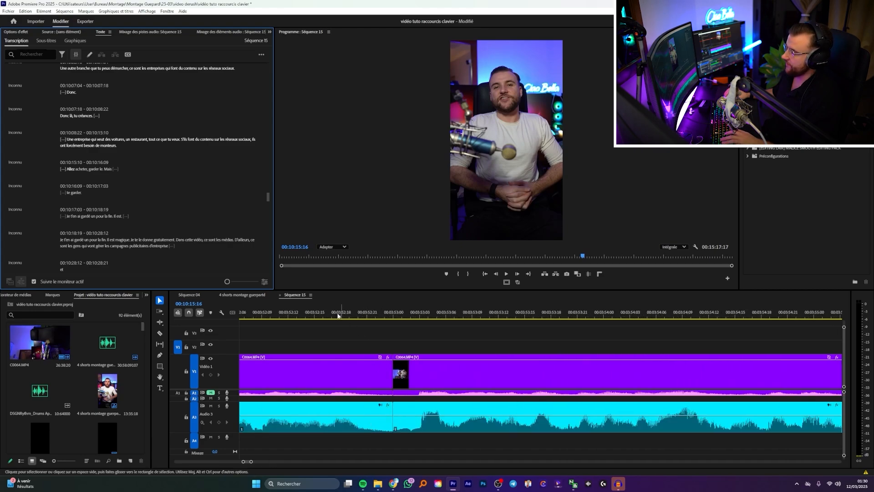
left_click_drag(338, 315, 429, 315)
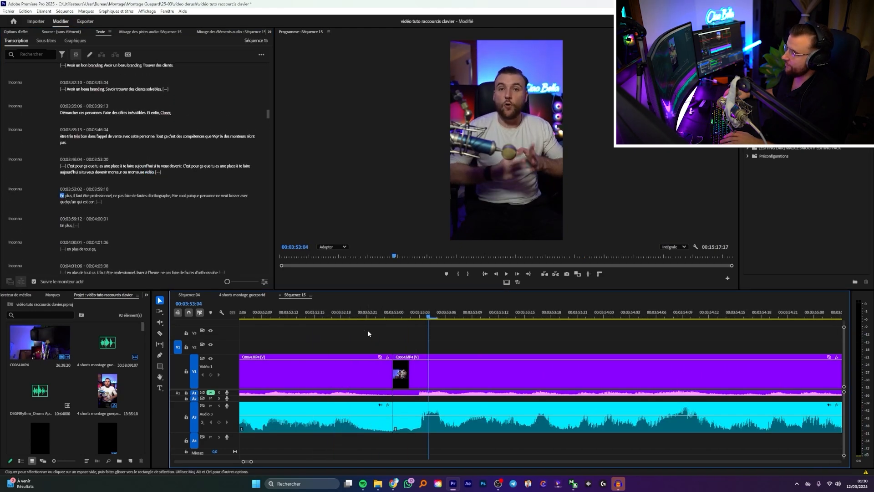
scroll(359, 334, "down", 3)
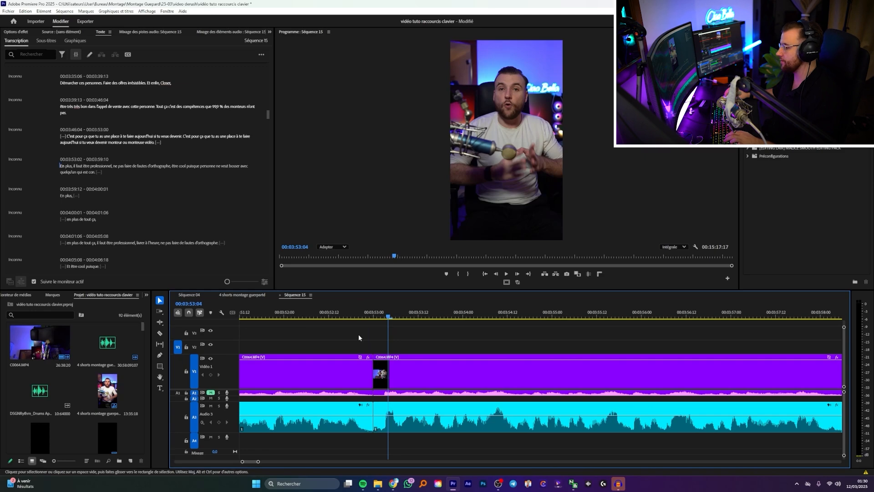
key("ctrl+z")
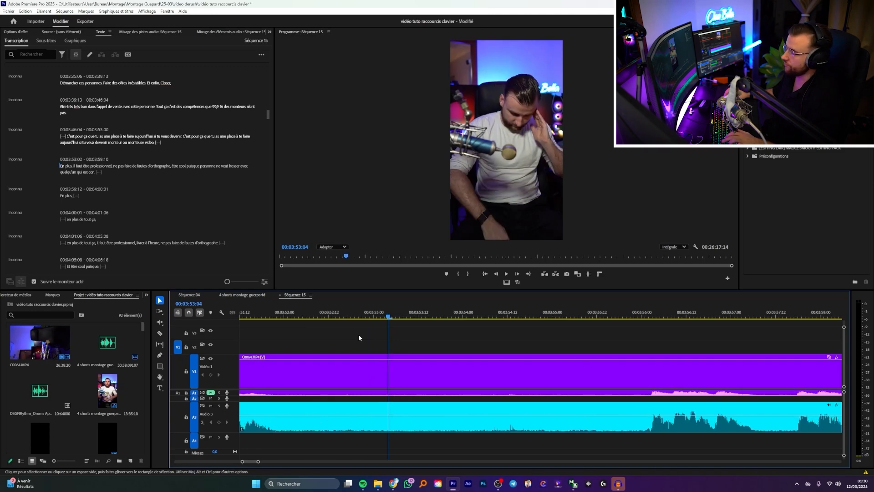
Step: Save a shorter minimum pause duration for the transcript and extract all detected pauses from the sequence
left_click(265, 283)
left_click(496, 296)
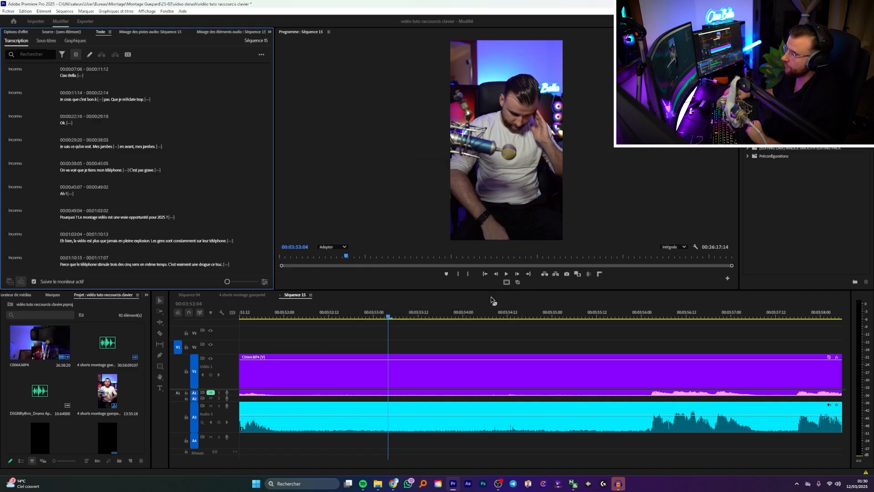
left_click(62, 55)
left_click(66, 90)
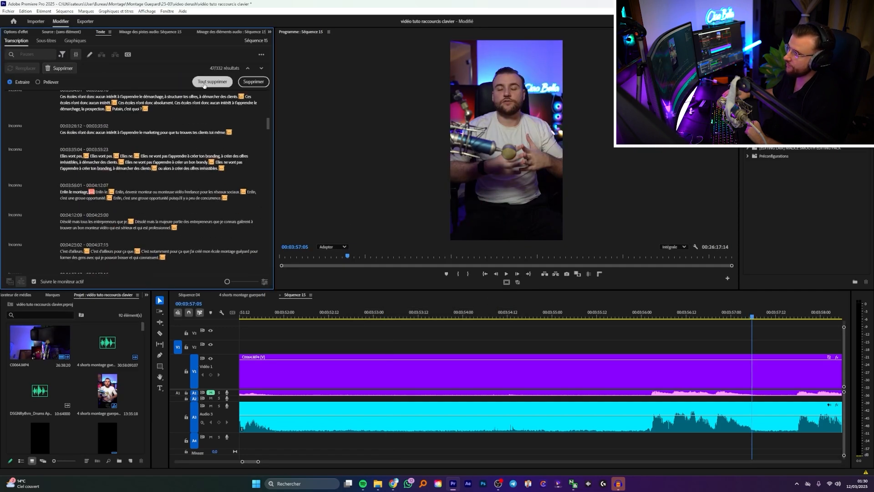
left_click(204, 84)
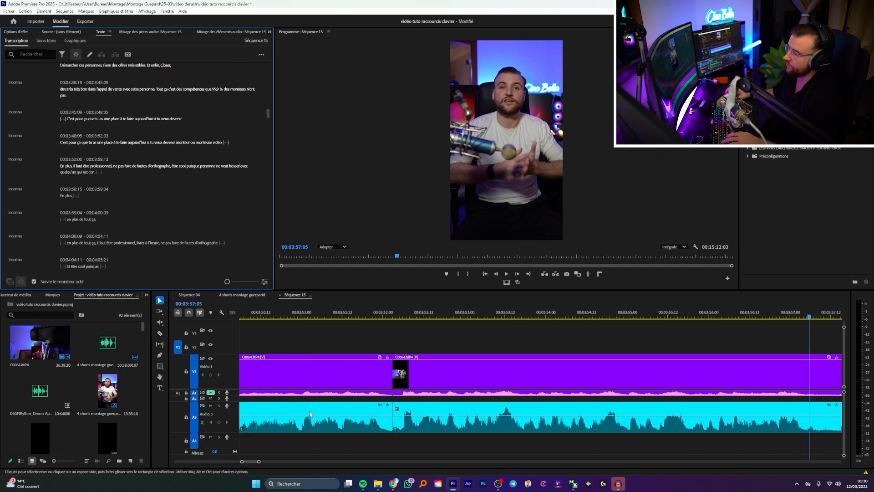
Step: Place the playhead at about 00:03:52:20 and inspect the cuts between the clips around it
left_click(352, 403)
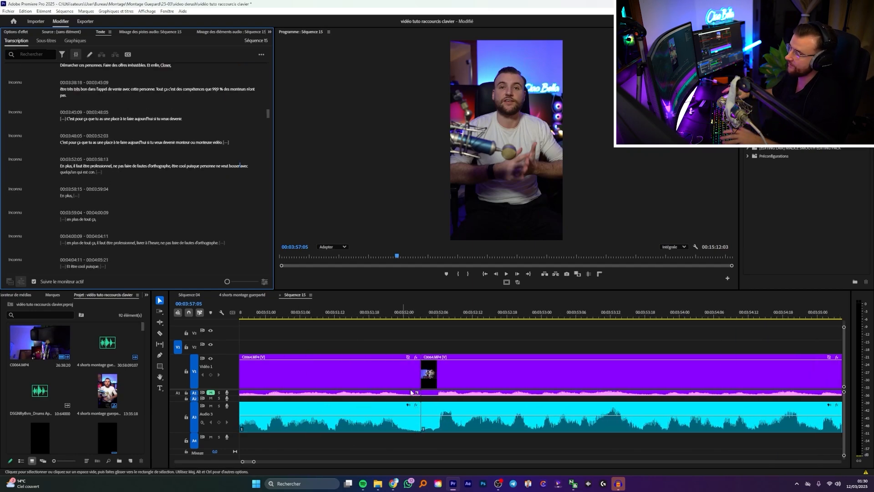
key("minus")
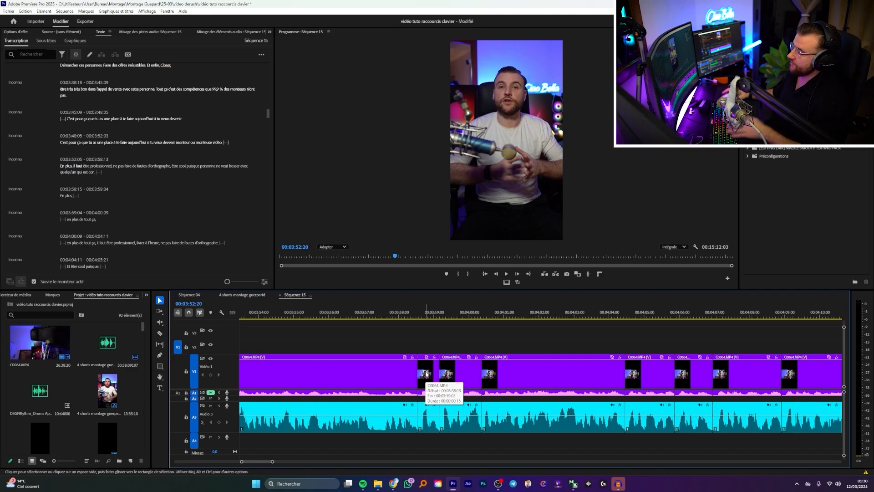
key("minus")
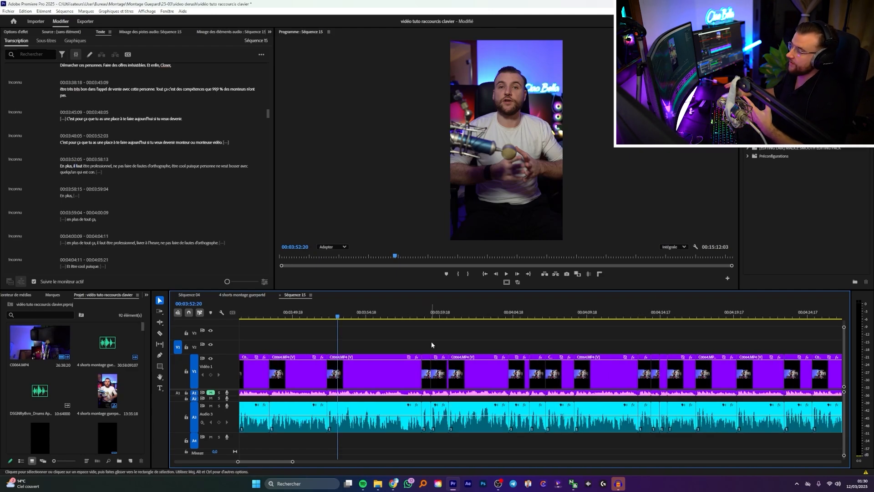
Step: Ripple delete the repeated "En plus" takes after the cut at 00:03:58:13, including the tiny leftover fragment at that cut
key("Down")
key("equal")
key("equal")
key("equal")
key("equal")
key("ctrl+k")
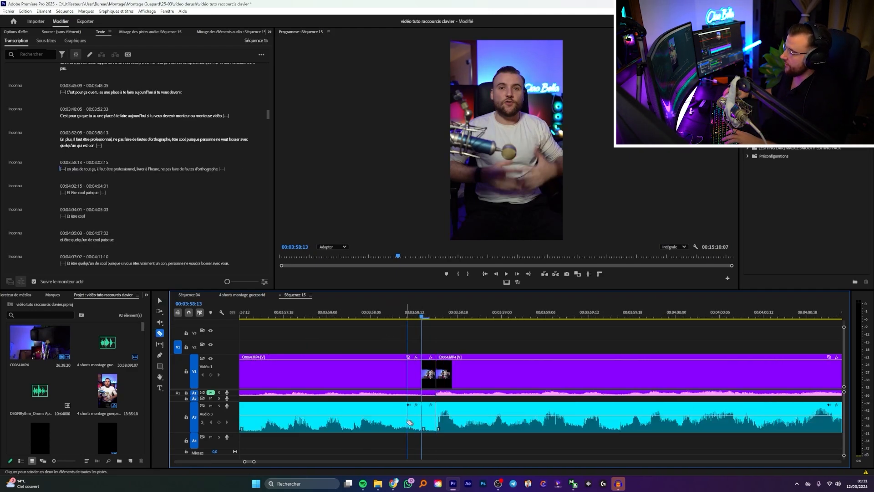
key("ctrl+k")
left_click_drag(406, 356, 420, 356)
left_click_drag(424, 375, 423, 375)
scroll(601, 406, "down", 3)
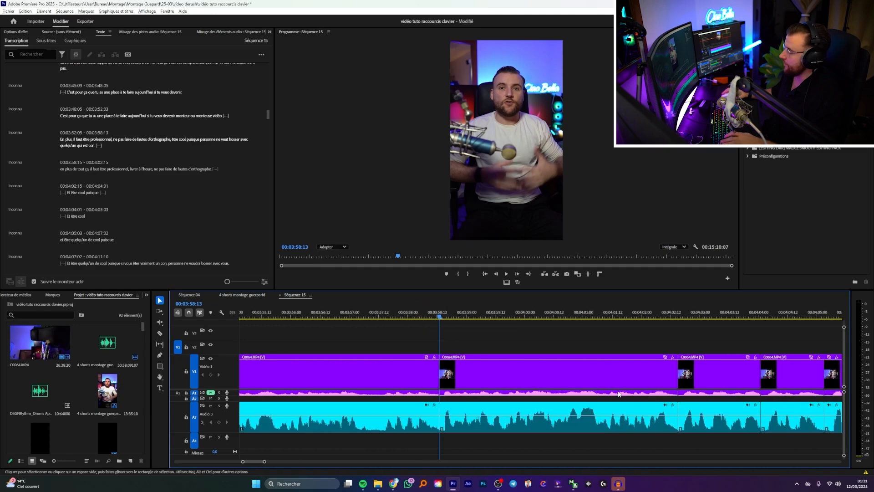
Step: Split out the short quiet section around 00:04:05:00, ripple delete it, and place the playhead at the resulting cut
scroll(675, 419, "up", 5)
scroll(669, 415, "down", 4)
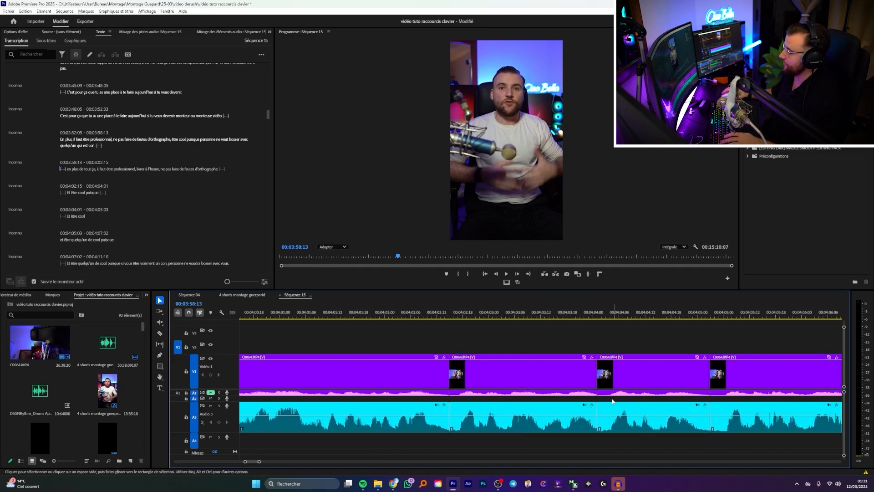
scroll(612, 402, "down", 4)
scroll(613, 403, "up", 5)
key("c")
left_click(651, 413)
left_click(681, 410)
key("v")
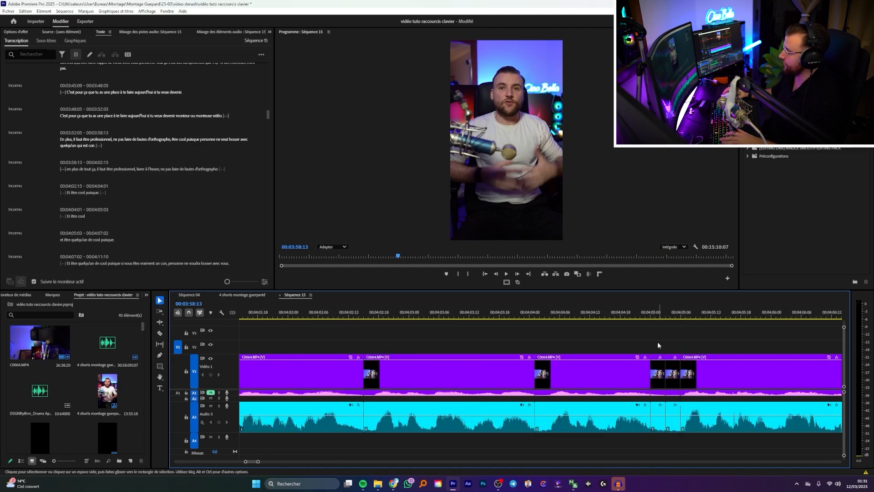
left_click_drag(658, 345, 672, 382)
key("shift+Delete")
left_click(651, 314)
scroll(411, 390, "up", 3)
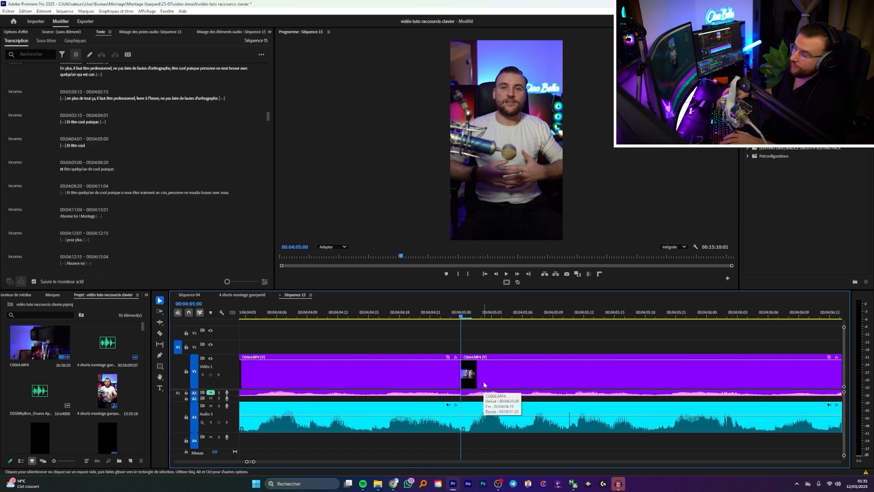
Step: Shift all clips after 00:04:05:00 three frames later with Track Select Forward and extend the preceding clip to 00:04:05:03
key("a")
left_click_drag(484, 385, 503, 379)
key("v")
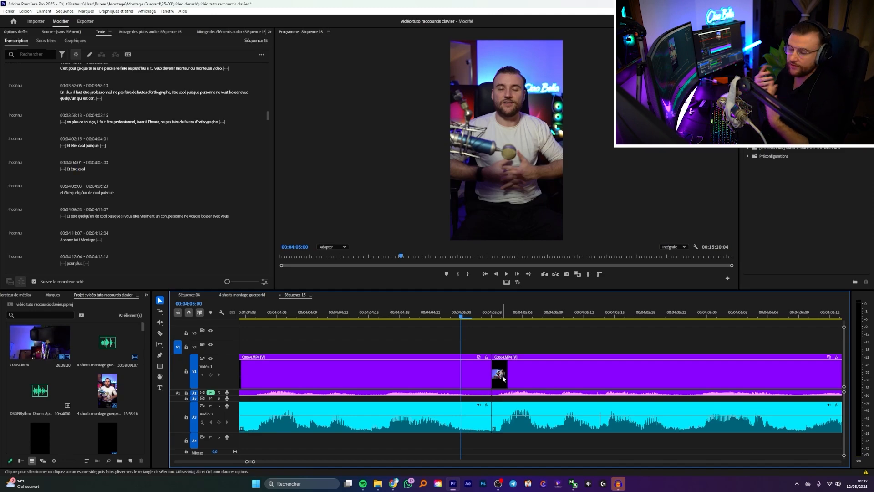
Step: Examine the clip cuts and audio waveforms around 00:04:05:00, both close up and across the whole sequence
scroll(408, 378, "down", 6, "alt")
scroll(411, 376, "up", 2, "alt")
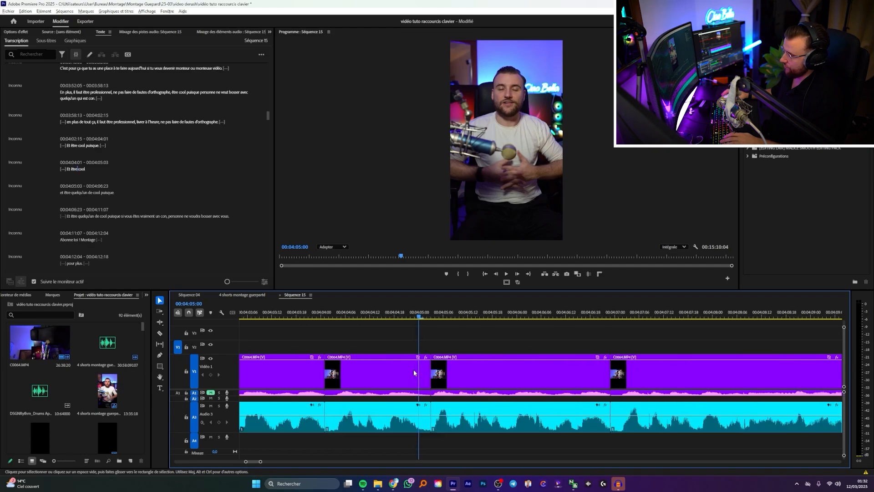
scroll(417, 371, "up", 3, "alt")
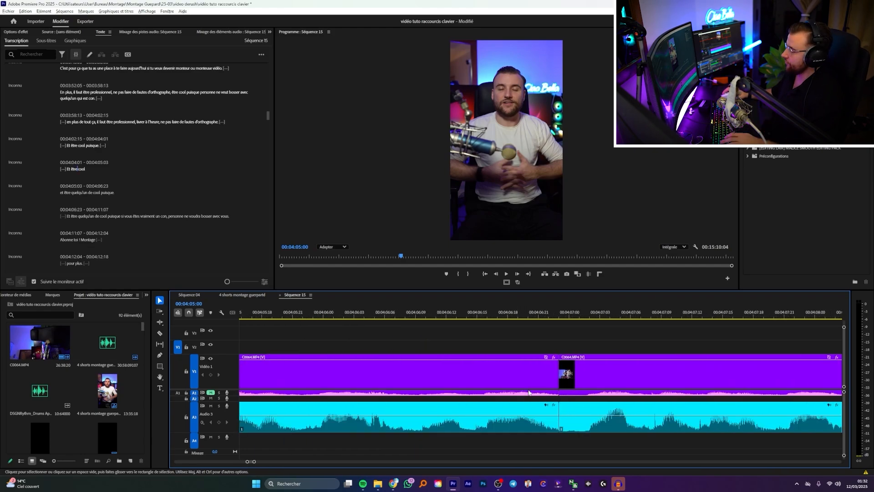
scroll(455, 378, "down", 4, "alt")
scroll(497, 387, "up", 2, "alt")
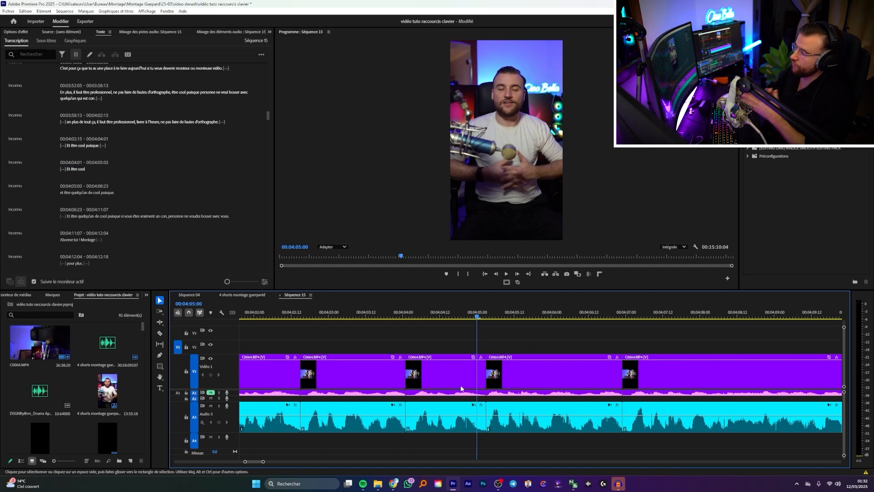
scroll(464, 382, "down", 3, "alt")
scroll(460, 374, "up", 2, "alt")
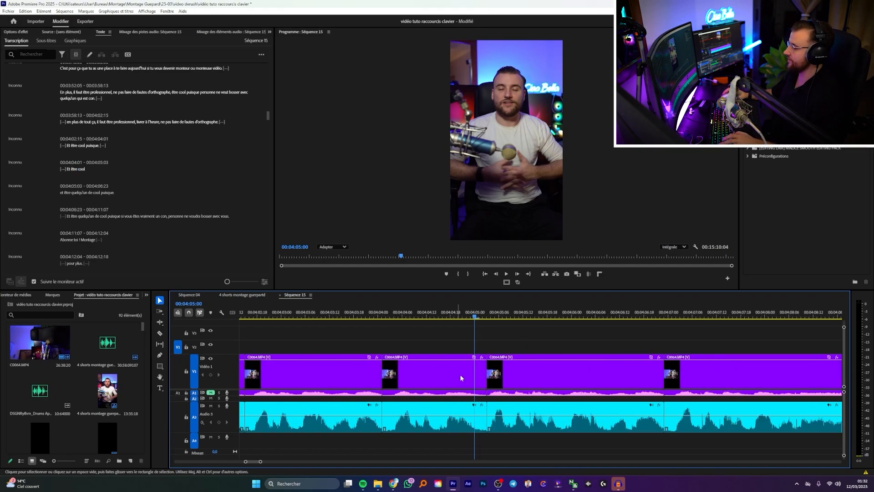
scroll(450, 367, "down", 5, "alt")
scroll(443, 368, "down", 5, "alt")
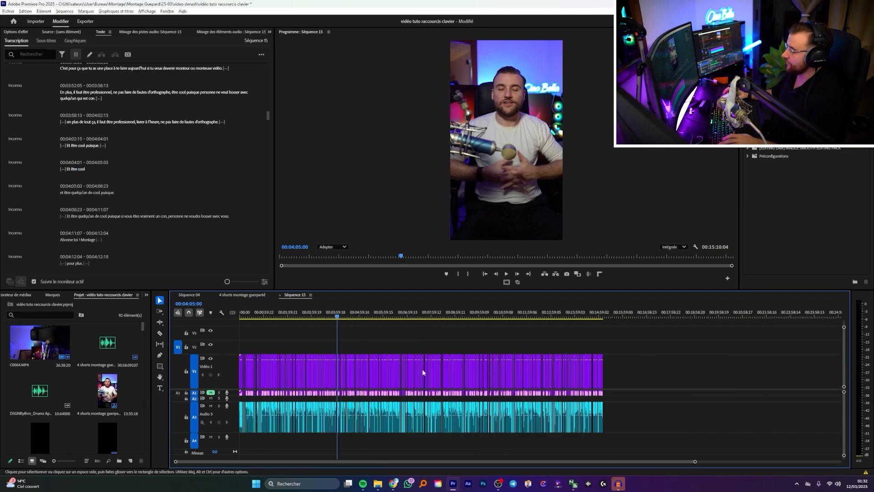
scroll(364, 370, "up", 3, "alt")
scroll(337, 371, "down", 3, "alt")
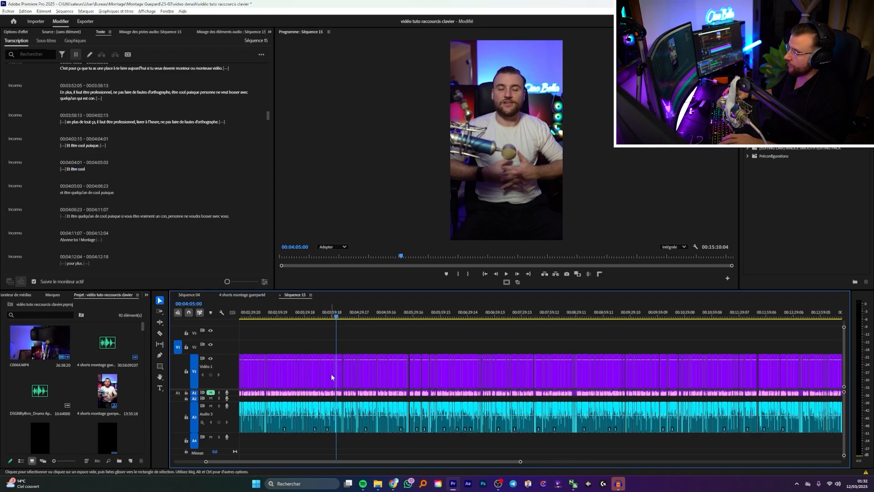
scroll(332, 374, "up", 8, "alt")
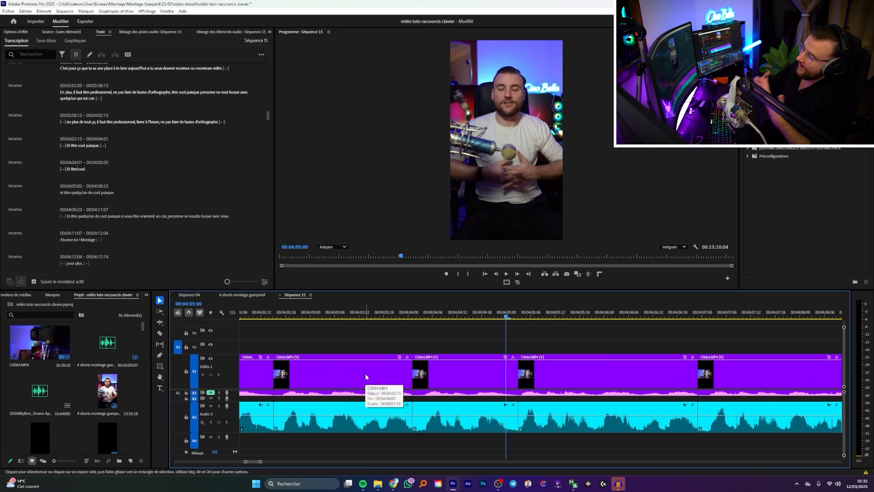
scroll(365, 375, "down", 1, "alt")
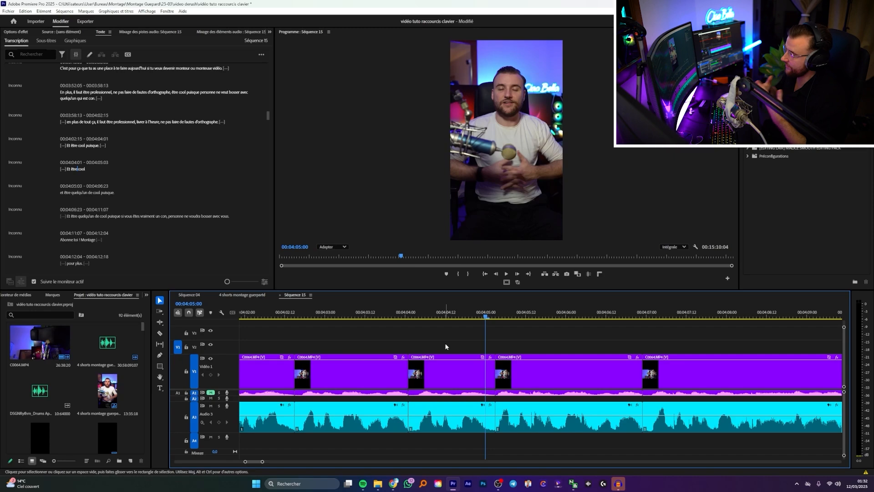
scroll(445, 345, "down", 2, "alt")
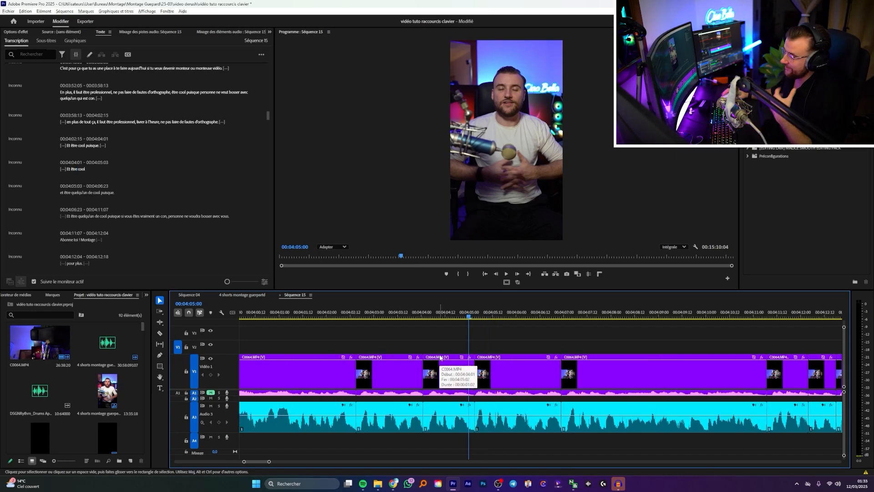
scroll(438, 345, "up", 3, "alt")
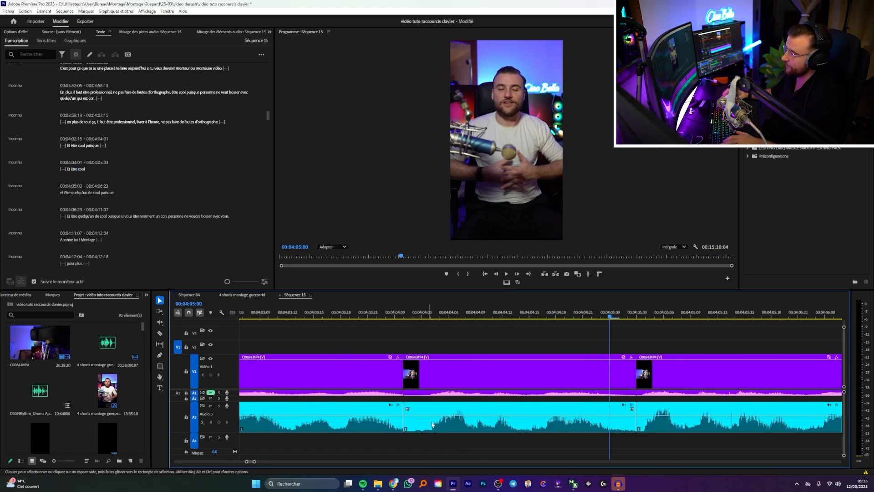
Step: Give the clip ending at about 00:04:04:00 a red label colour and deselect it
left_click(346, 410)
key("1")
scroll(345, 396, "down", 2, "alt")
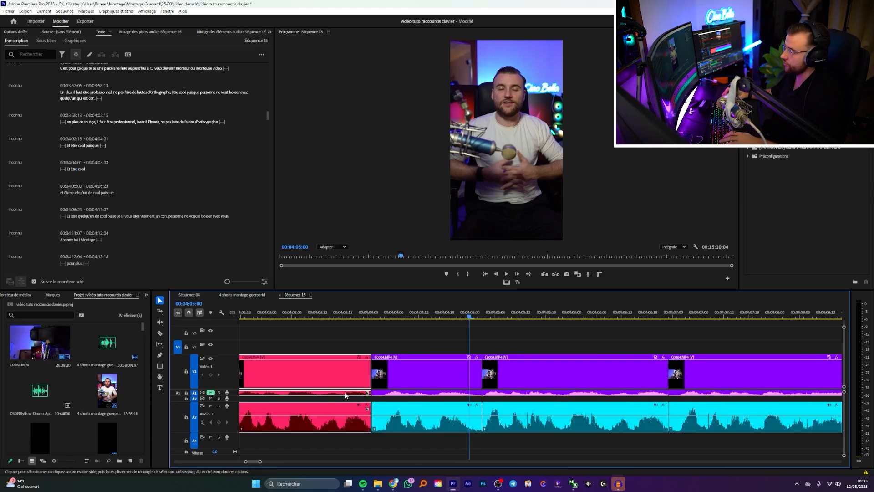
left_click(372, 344)
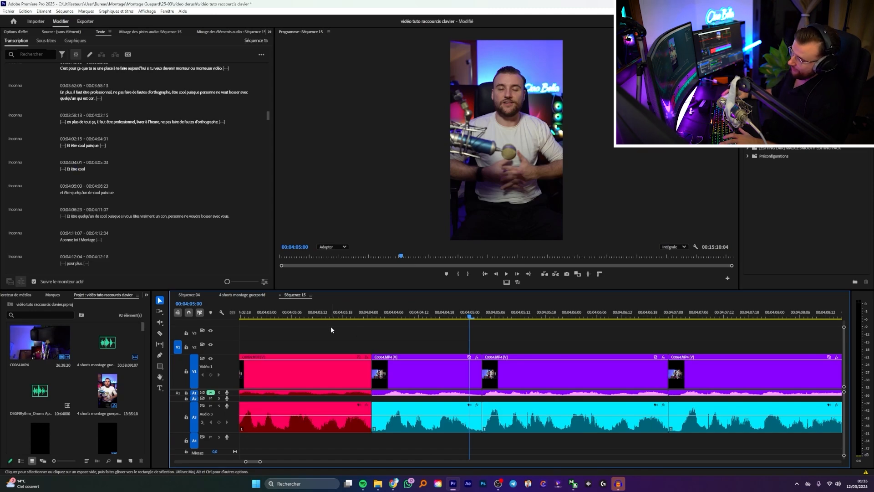
Step: Move all clips following the red clip about two seconds later with Track Select Forward, opening a gap
key("a")
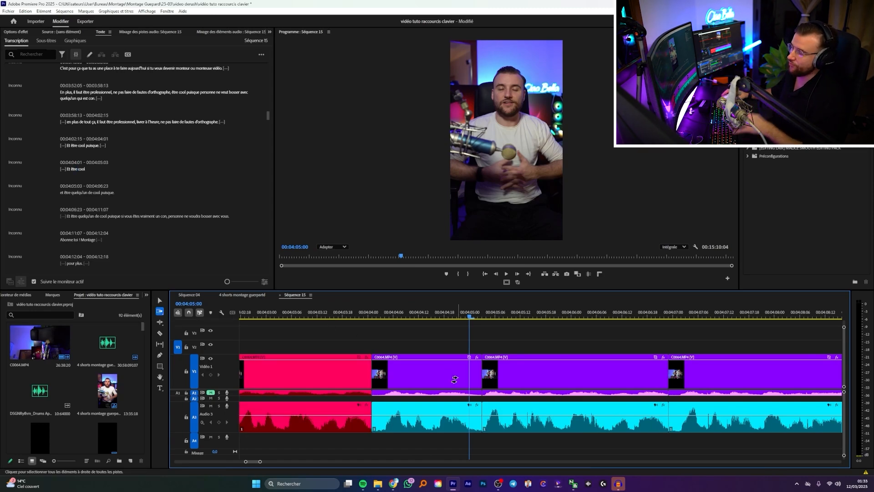
scroll(455, 380, "down", 3, "alt")
scroll(434, 380, "down", 10, "alt")
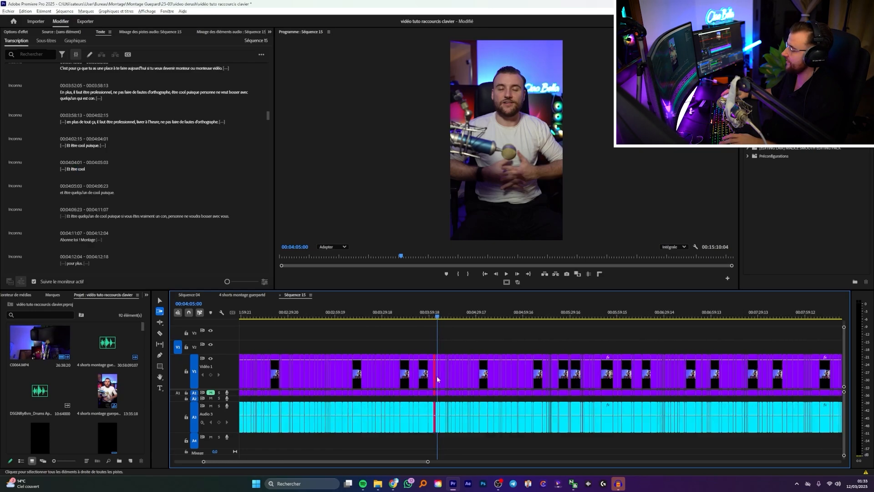
scroll(359, 380, "up", 5, "alt")
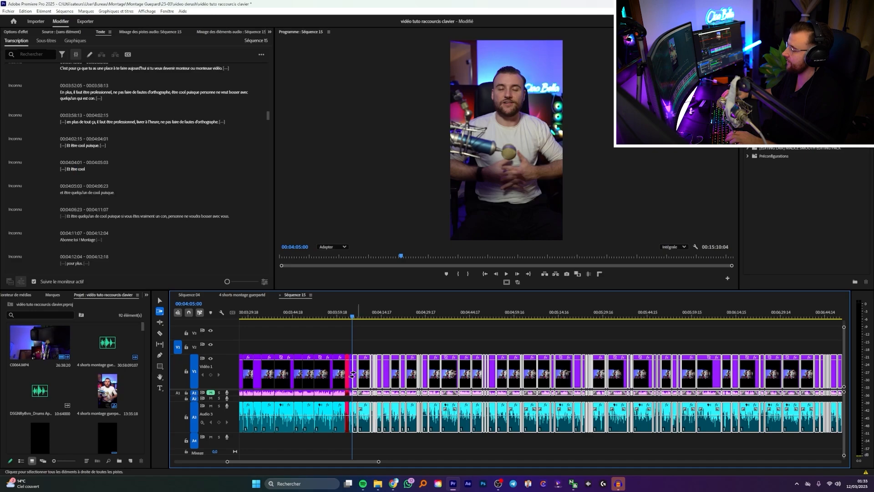
scroll(351, 373, "up", 4, "alt")
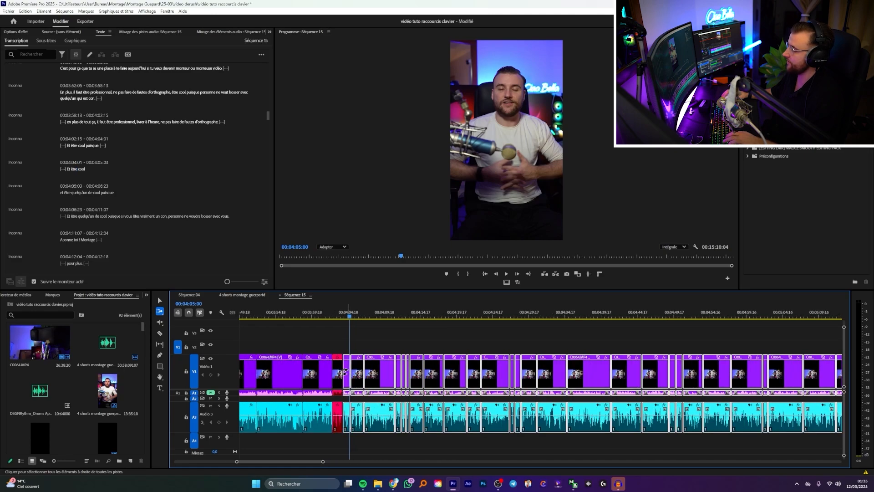
left_click_drag(345, 372, 366, 377)
key("=")
key("=")
key("=")
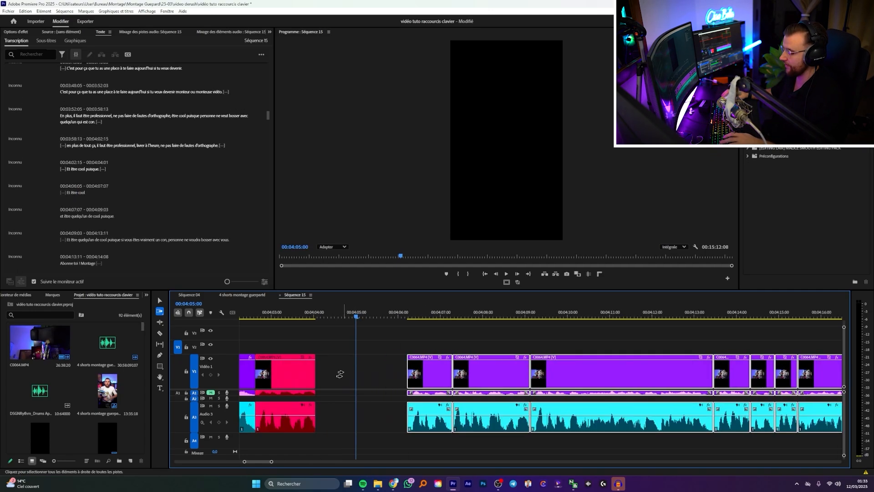
Step: Extend the red clip's end to about 00:04:04:12 and delete the remaining gap after it
key("v")
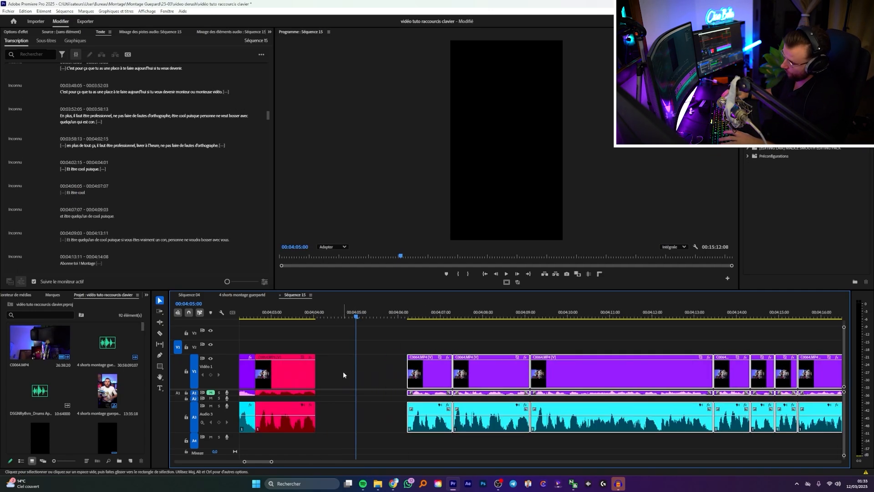
left_click(307, 385)
left_click_drag(315, 380, 334, 380)
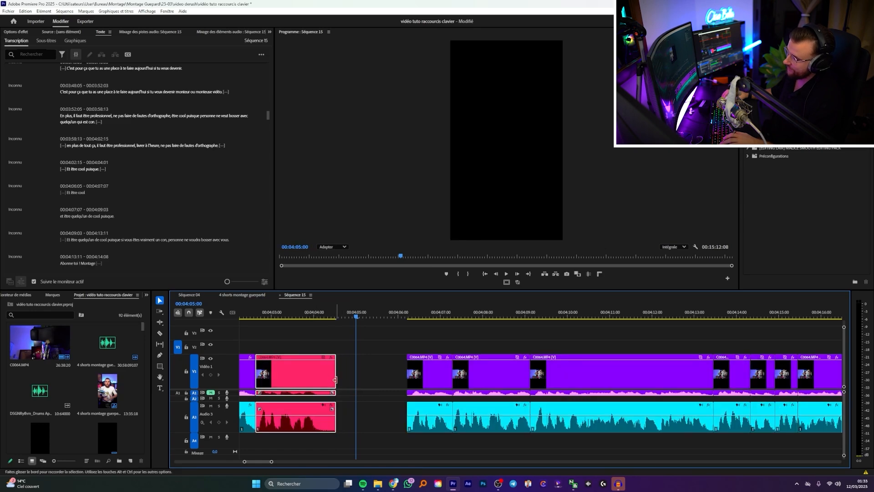
left_click(359, 371)
key("Delete")
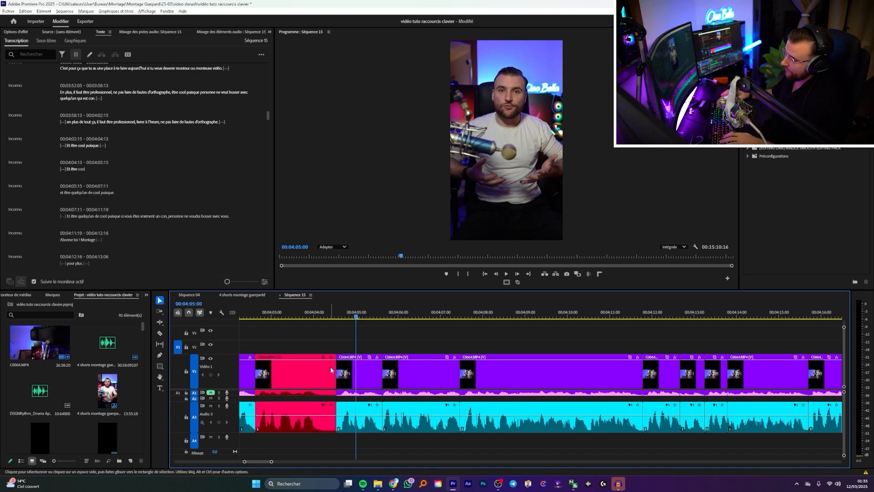
scroll(322, 383, "up", 2)
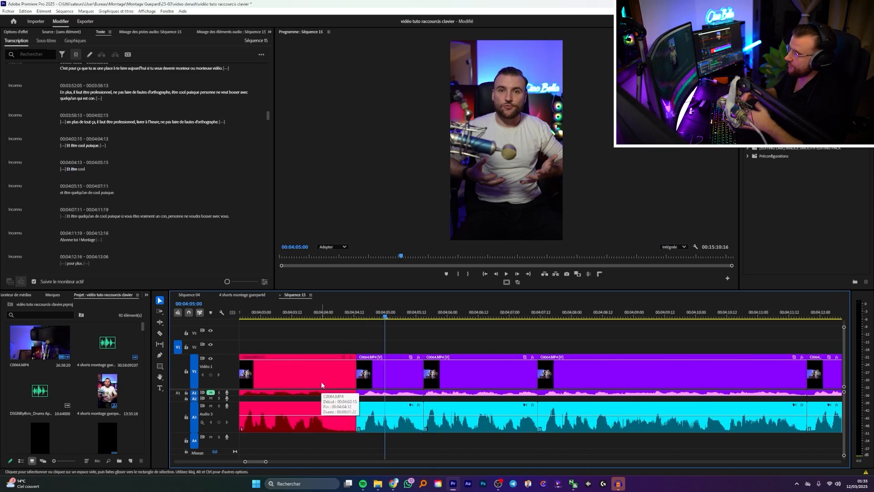
scroll(328, 378, "down", 2)
scroll(338, 376, "up", 2)
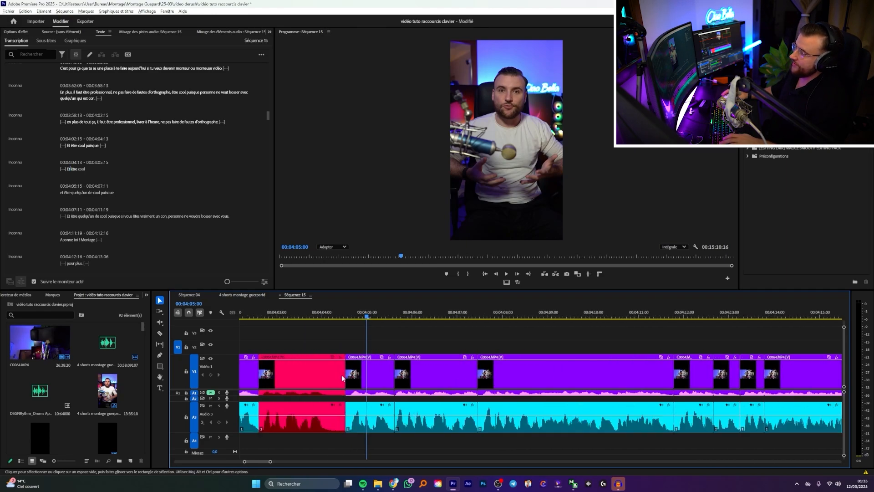
scroll(346, 374, "down", 2)
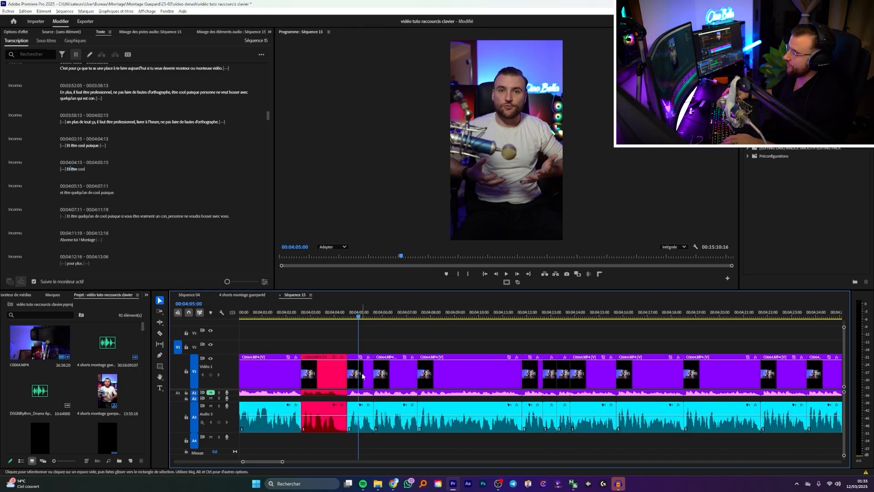
scroll(363, 376, "up", 2)
scroll(406, 374, "down", 2)
scroll(405, 374, "up", 2)
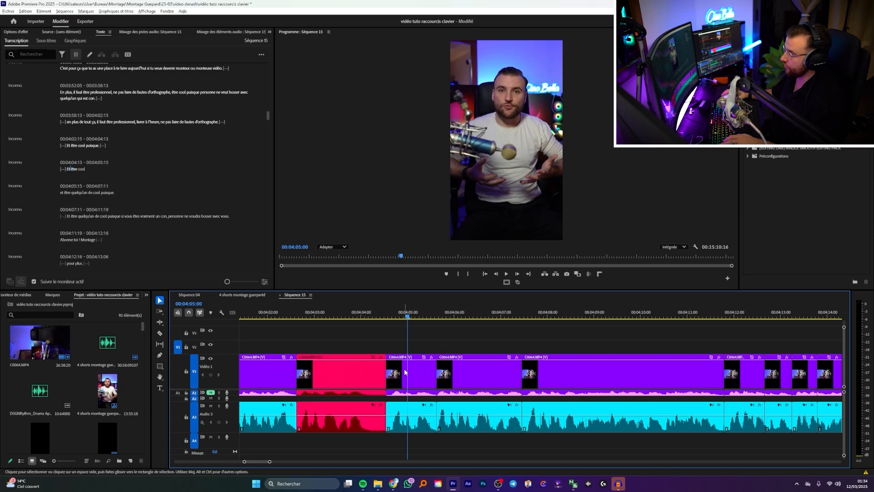
Step: Shift every clip after the red clip about one second later with Track Select Forward
left_click(406, 376)
key("a")
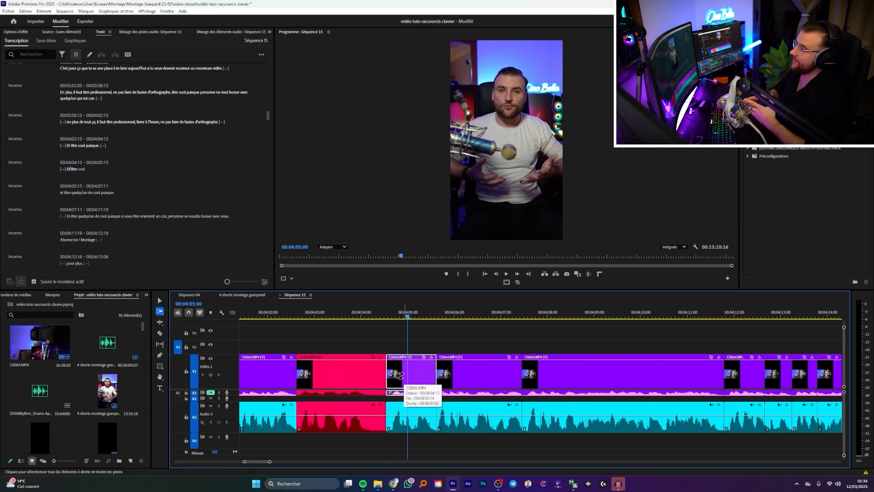
left_click_drag(401, 375, 457, 378)
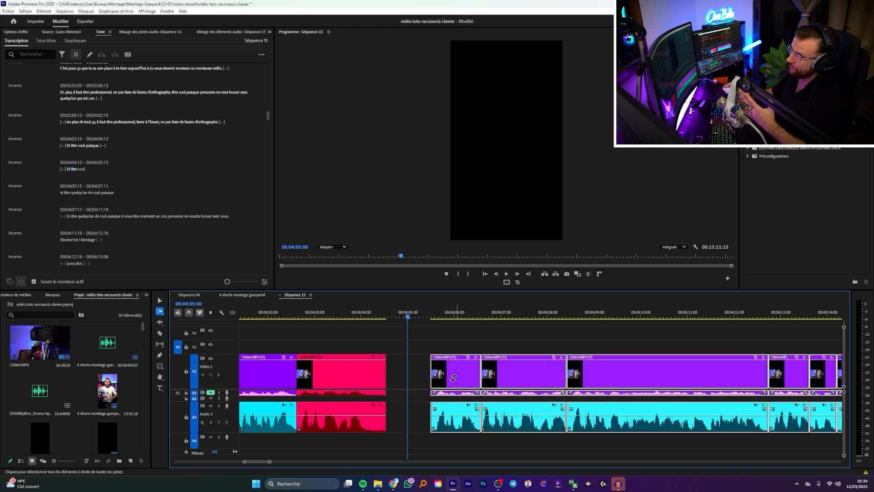
Step: In Séquence 16, split out and ripple delete the section from 00:00:23:16 to 00:00:26:02, and shift the following clips about half a second later
key("c")
left_click(465, 419)
left_click(384, 416)
key("v")
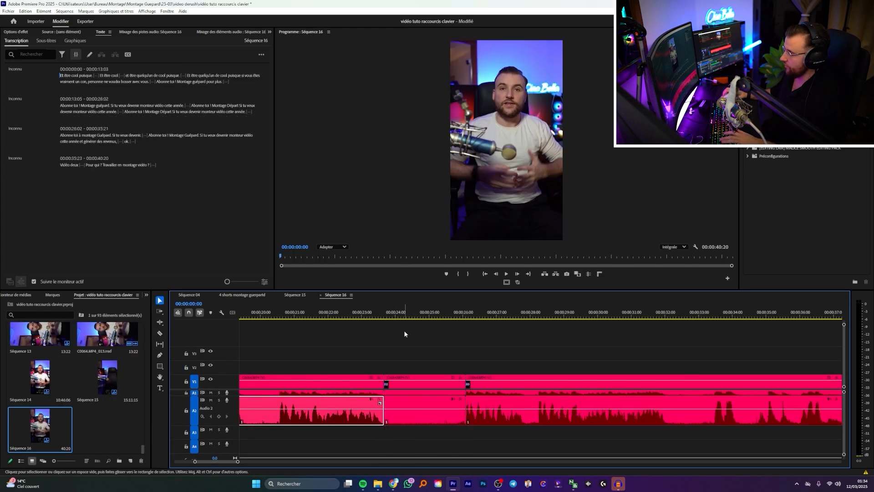
key("shift+Delete")
left_click_drag(404, 331, 440, 415)
key("a")
key("v")
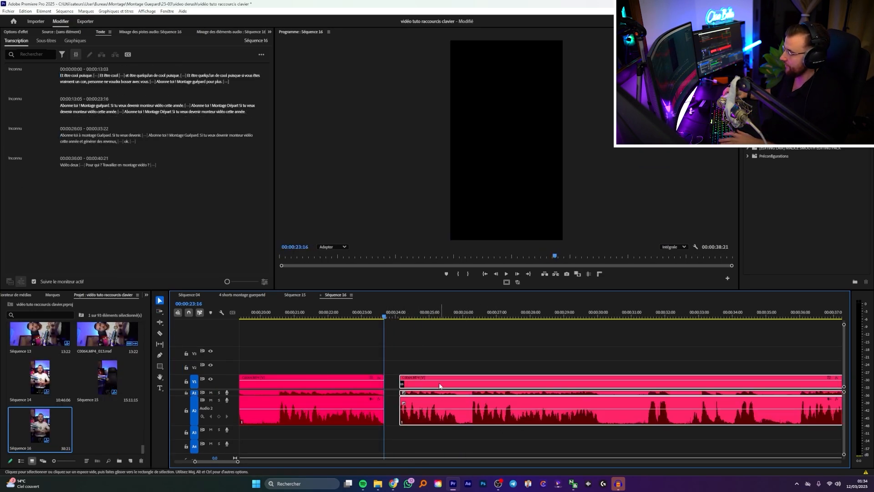
Step: Switch back to Séquence 15 and show a wider stretch of the timeline around the gap after the red clip
left_click(294, 296)
key("minus")
key("minus")
key("minus")
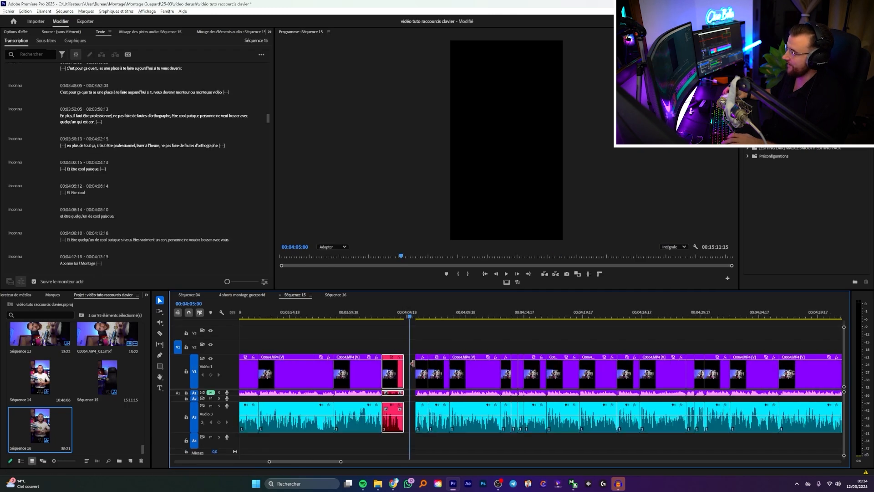
Step: Move the playhead to about 00:00:40:11 in Séquence 15 and inspect the tight cuts around it
key("equal")
key("equal")
key("equal")
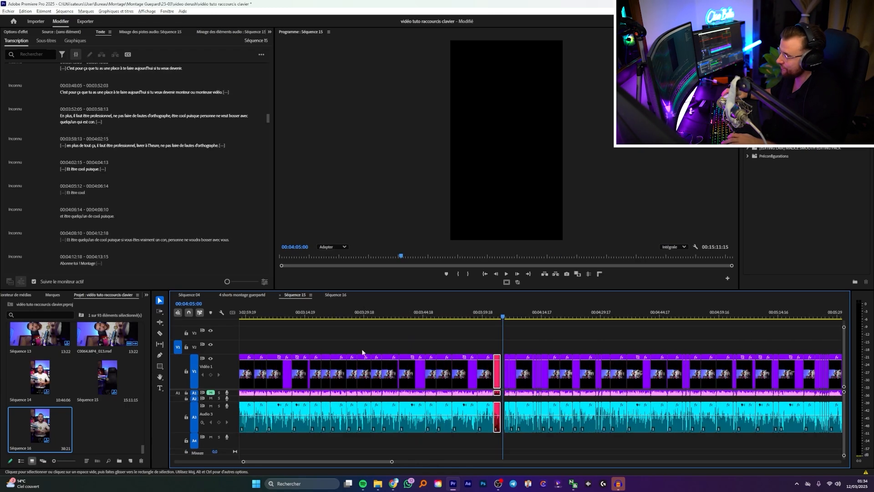
key("Home")
left_click(443, 319)
key("equal")
key("equal")
key("equal")
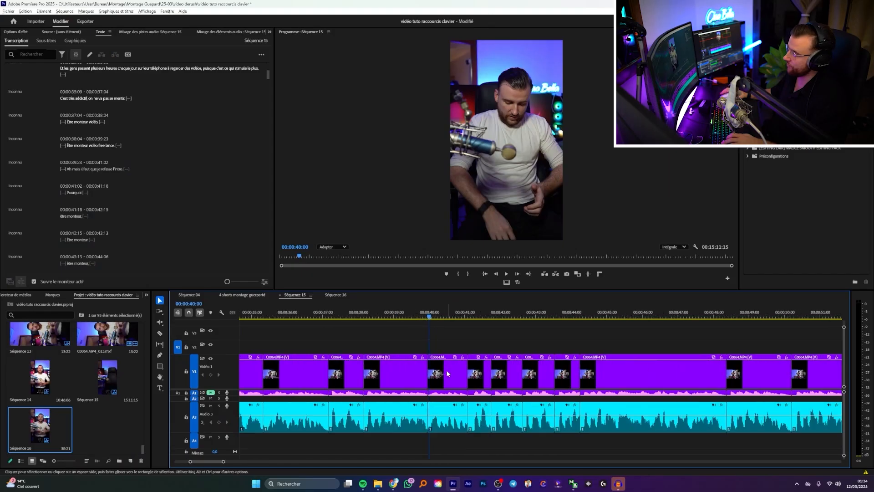
key("a")
left_click_drag(443, 375, 486, 376)
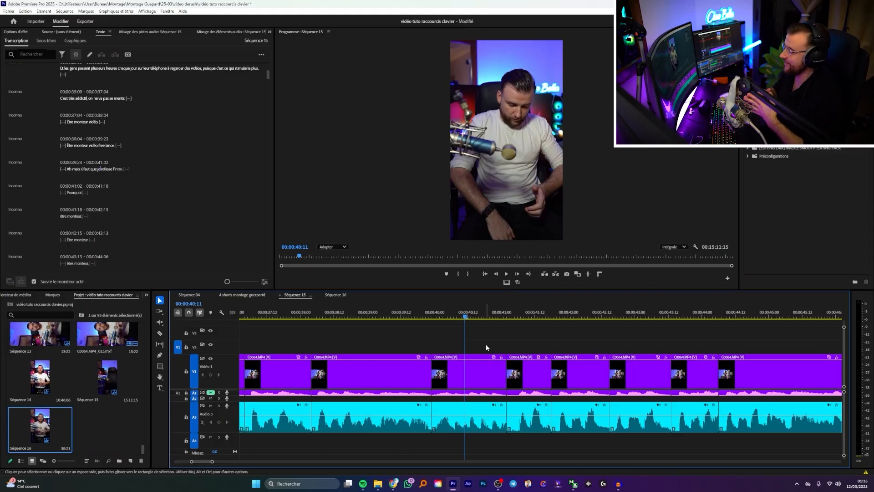
Step: Split off the first few frames of the clip starting near 00:00:41:03 and ripple delete that short piece
key("minus")
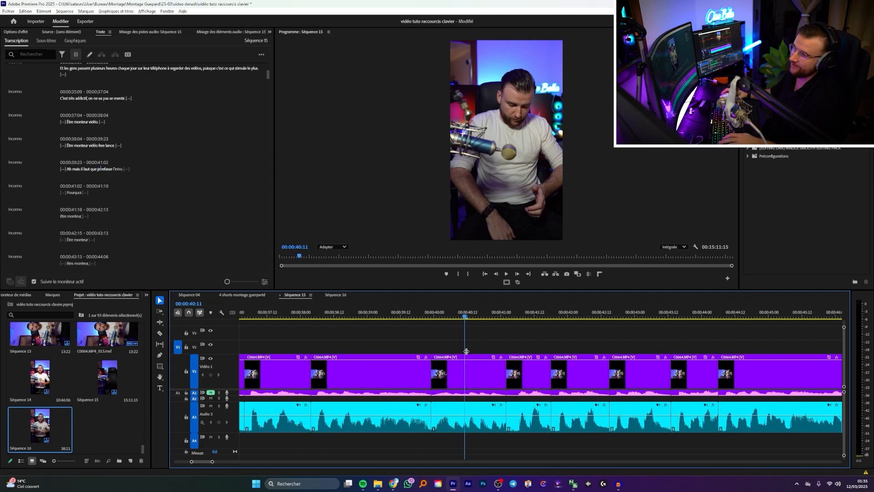
key("equal")
key("equal")
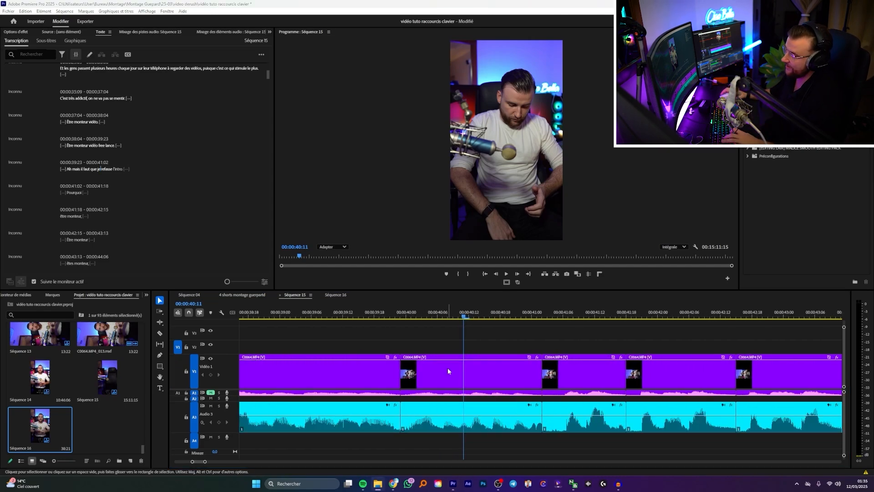
left_click(563, 414, "ctrl")
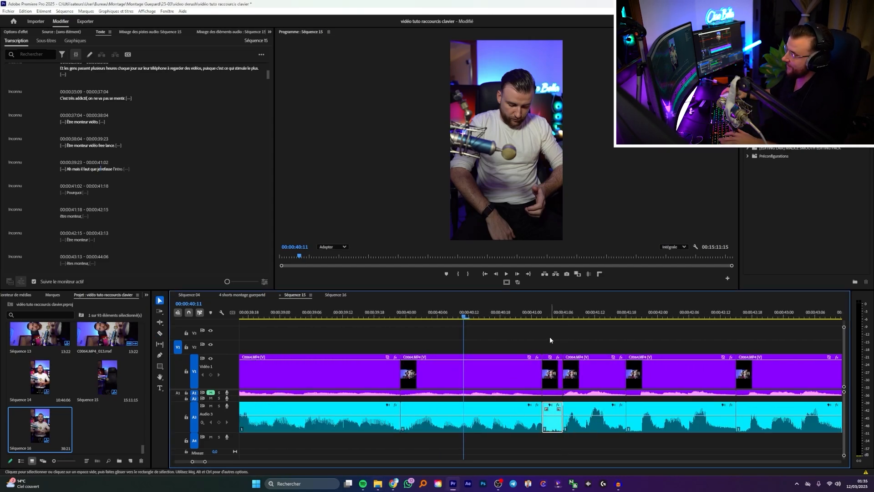
key("shift+Delete")
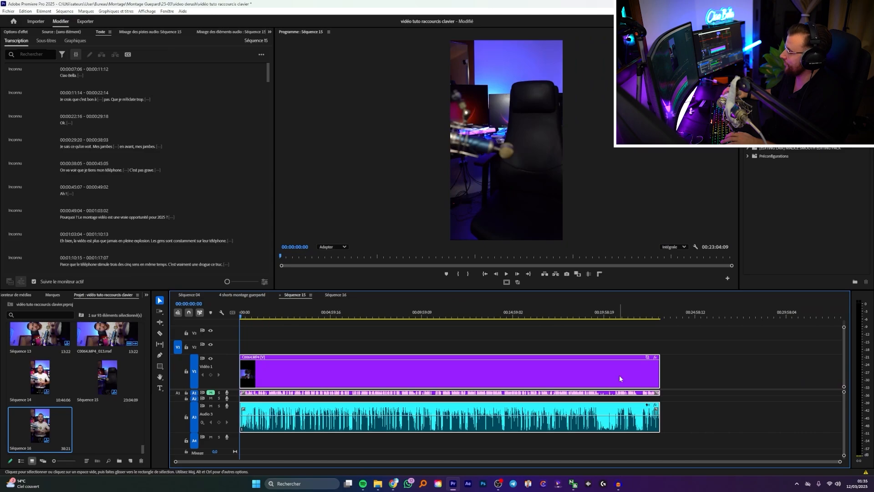
Step: Undo the Séquence 15 edits back to the single uncut C0064.MP4 clip and display its whole length
key("ctrl+z")
scroll(359, 347, "up", 3)
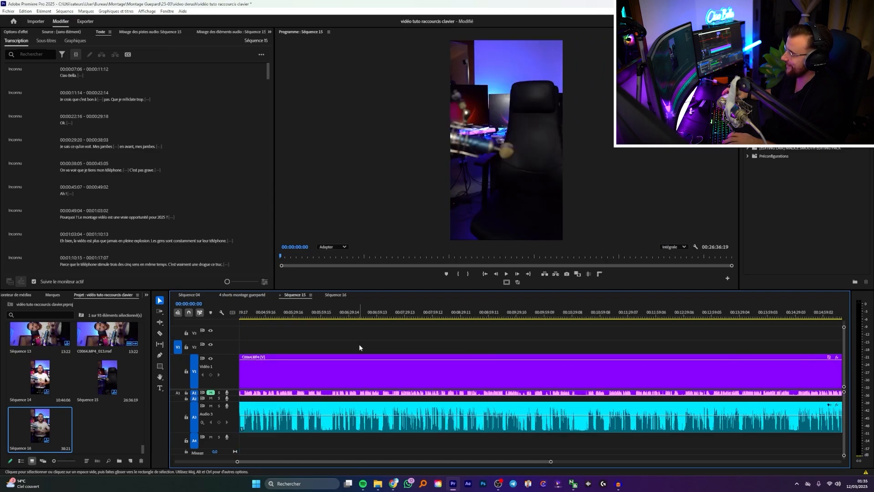
scroll(328, 349, "up", 5)
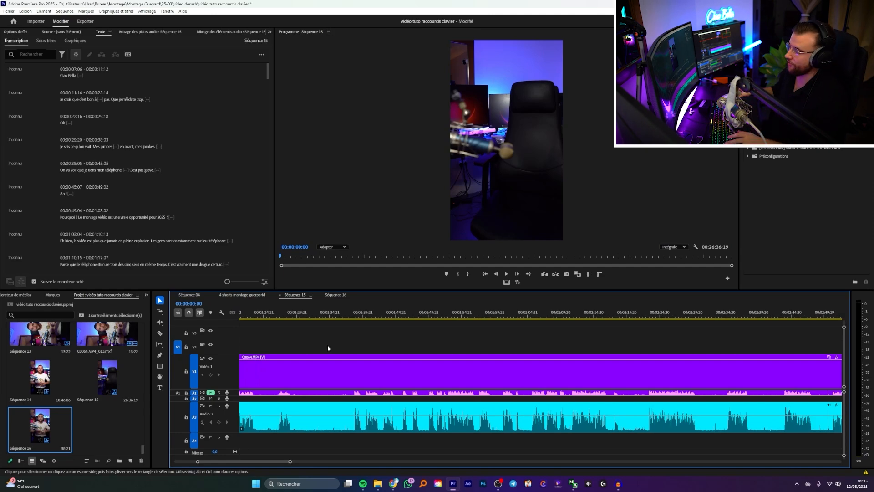
key("backslash")
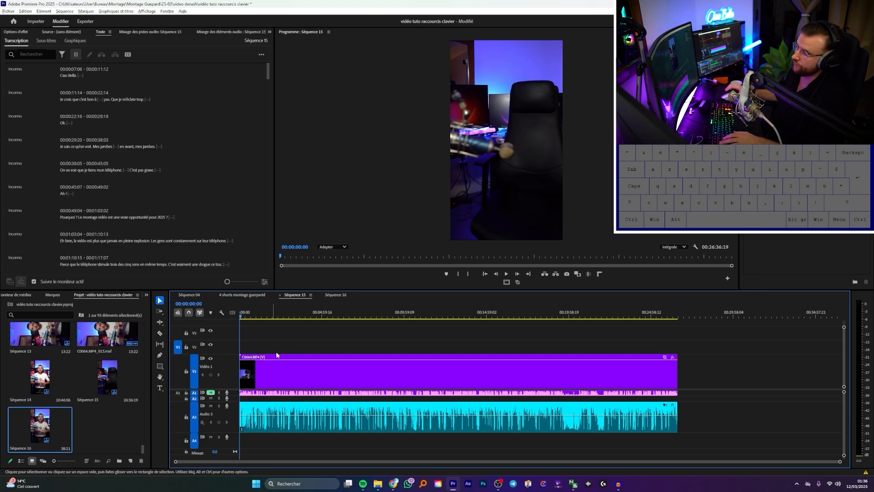
Step: Compare the C0064.MP4 clip's start and end in close and full views, placing the playhead at about 00:24:23:19
key("alt")
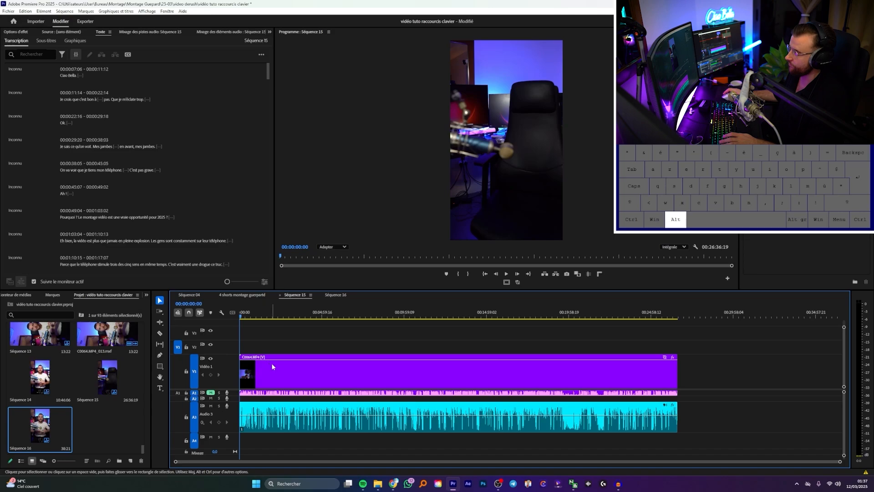
scroll(621, 376, "up", 2)
scroll(352, 371, "down", 2)
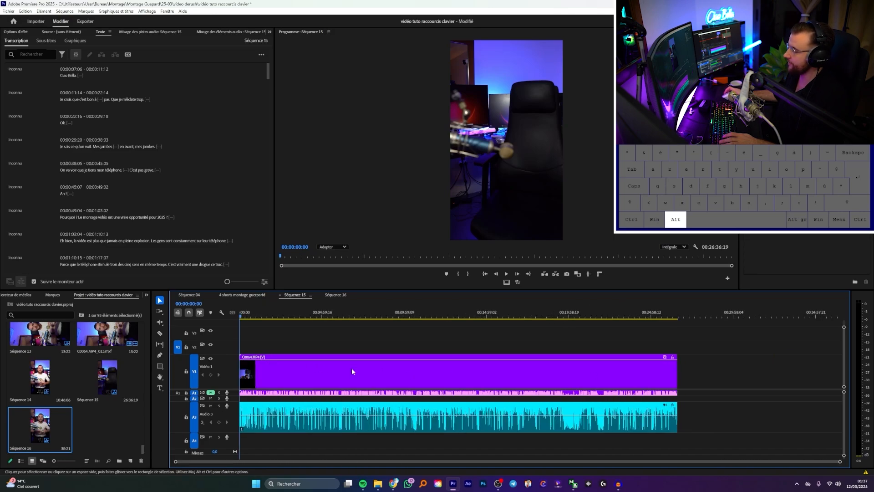
scroll(261, 374, "up", 3)
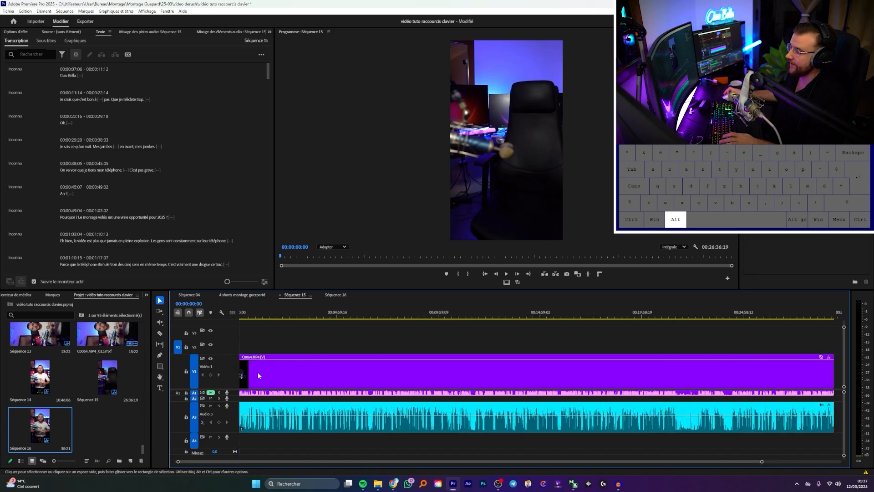
scroll(258, 375, "down", 3)
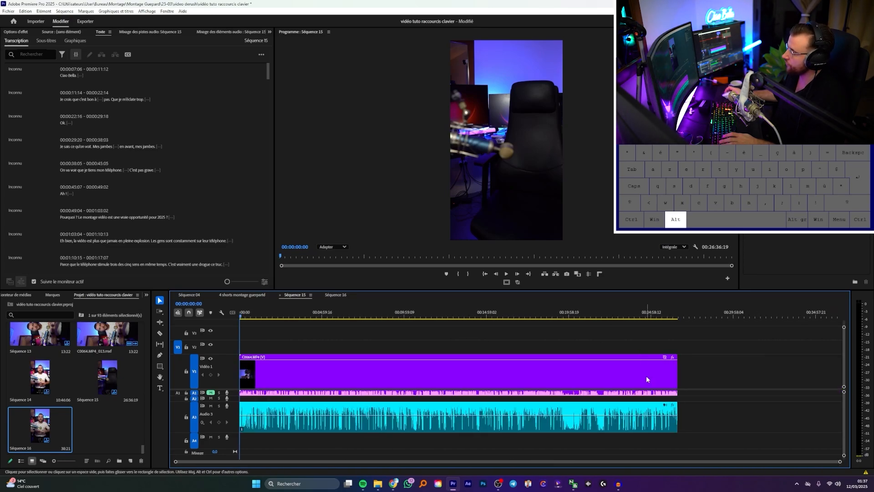
scroll(657, 376, "up", 10)
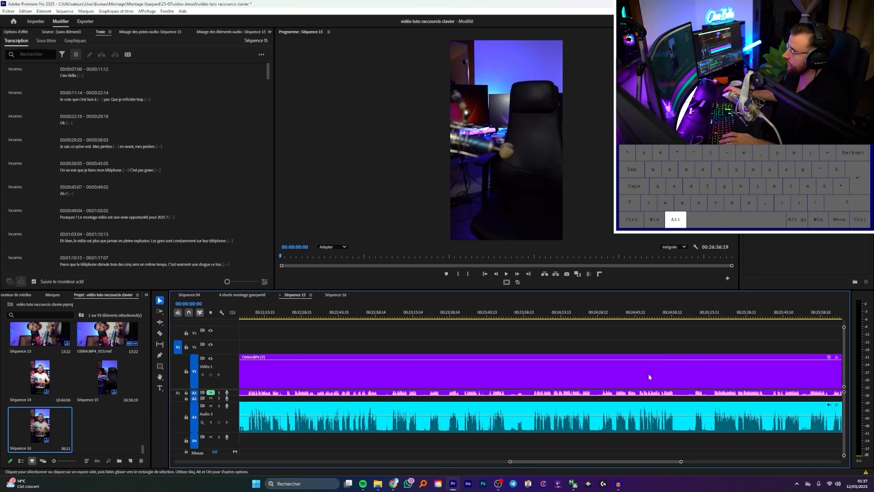
scroll(649, 377, "down", 4)
left_click_drag(373, 314, 419, 358)
scroll(423, 353, "down", 8)
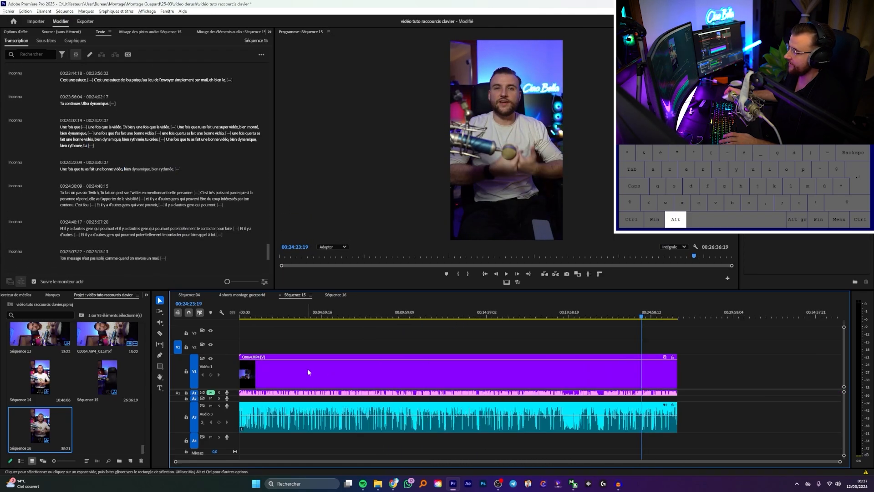
Step: Examine the clip's audio waveform at several stretches near the start, middle and end, alternating between detail and the whole sequence
scroll(264, 370, "up", 8)
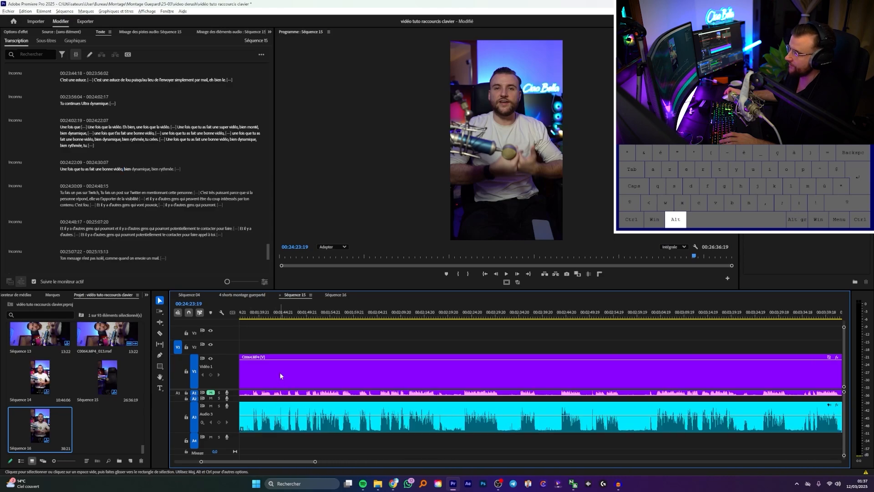
scroll(550, 374, "down", 2)
scroll(547, 373, "up", 2)
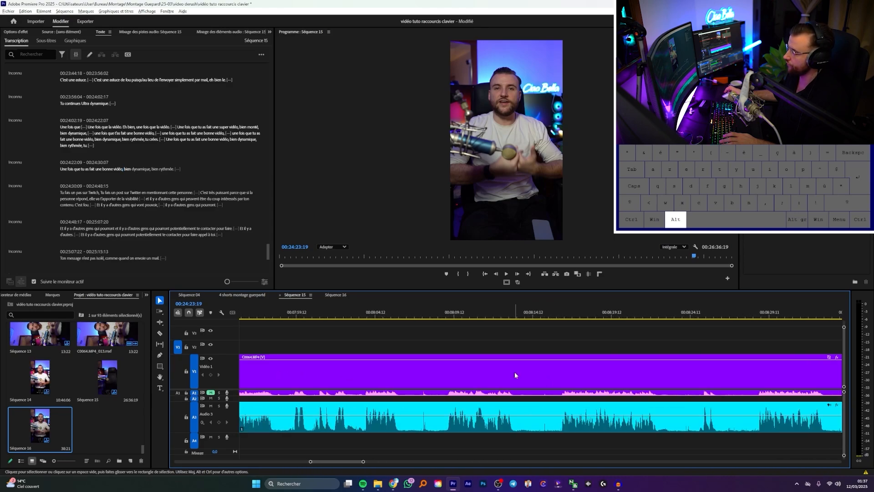
scroll(509, 367, "down", 5)
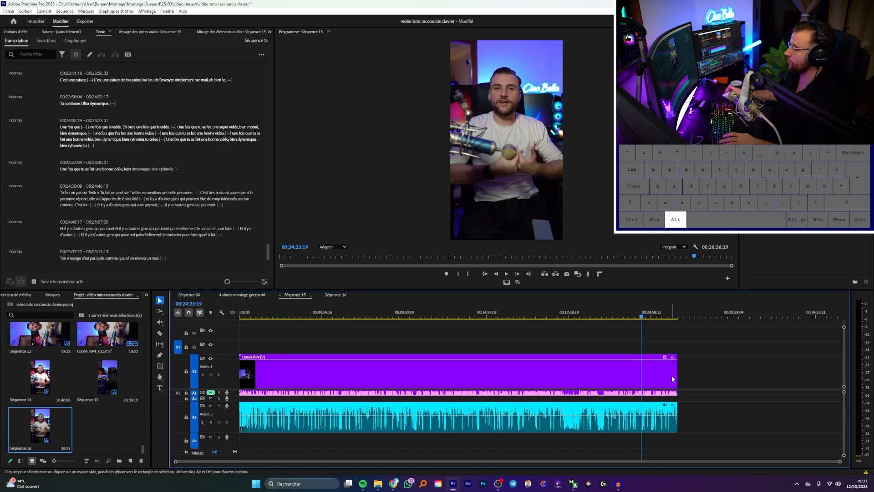
scroll(638, 372, "down", 1)
scroll(361, 367, "up", 5)
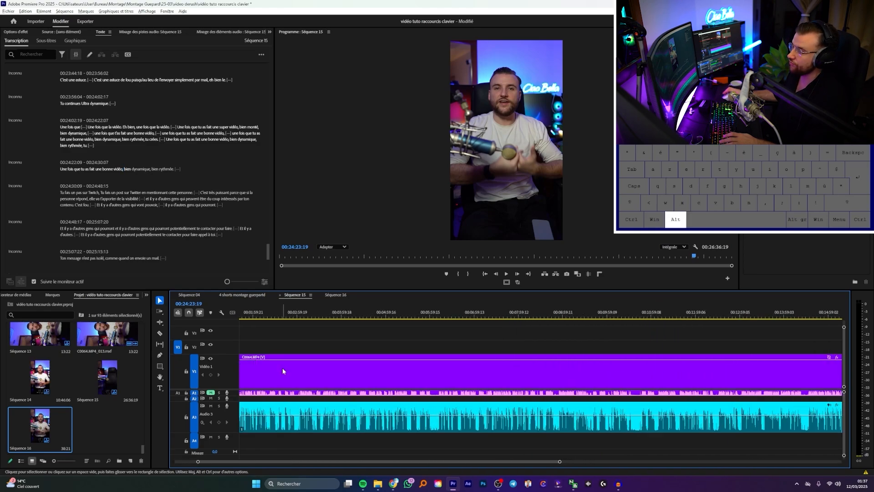
scroll(282, 371, "down", 3)
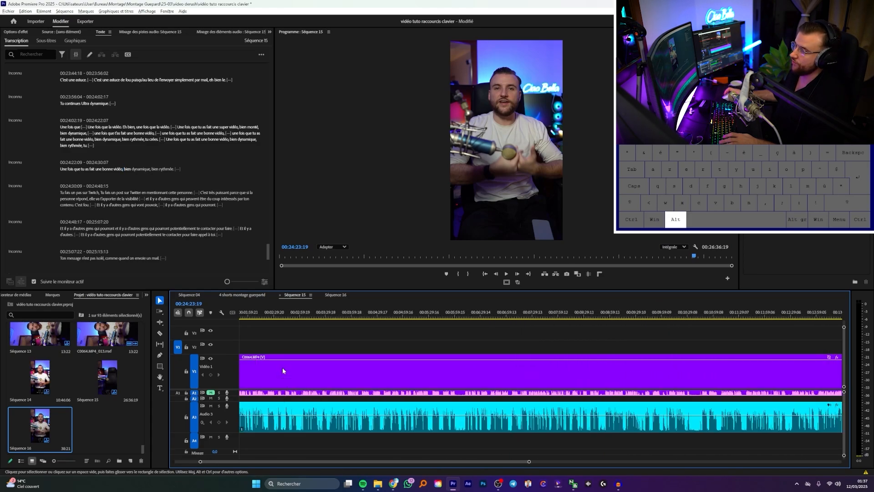
scroll(281, 366, "up", 2)
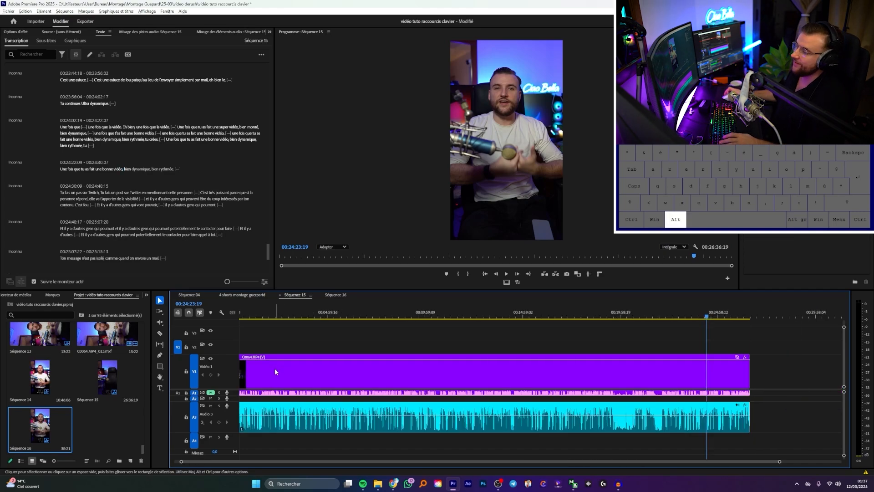
scroll(263, 373, "down", 1)
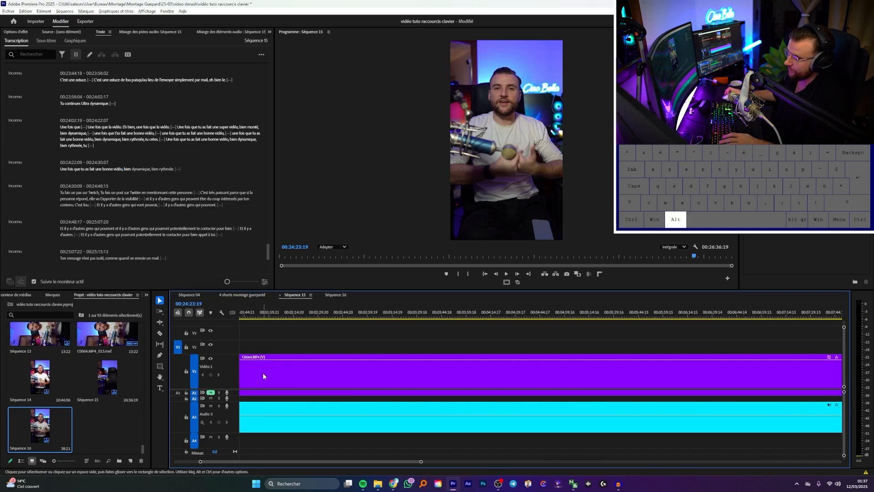
scroll(263, 373, "down", 1)
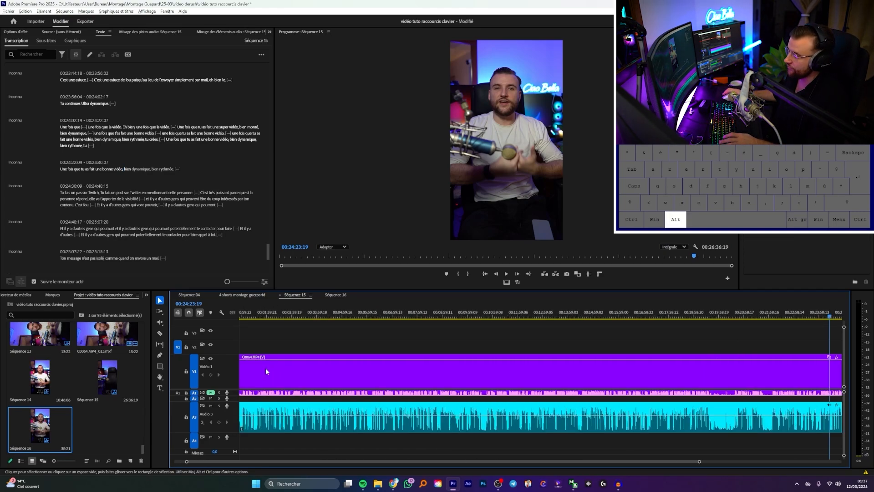
scroll(269, 367, "down", 2)
scroll(637, 370, "up", 1)
scroll(627, 377, "up", 10)
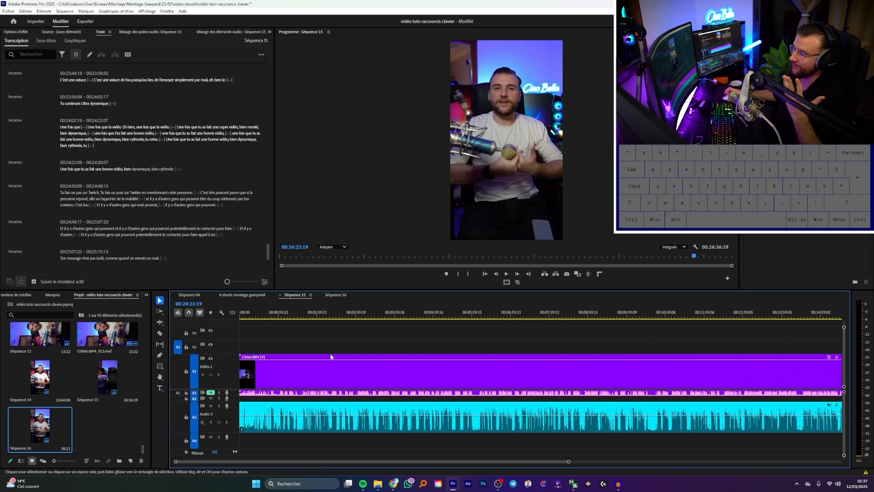
scroll(329, 354, "down", 10)
scroll(340, 349, "up", 3)
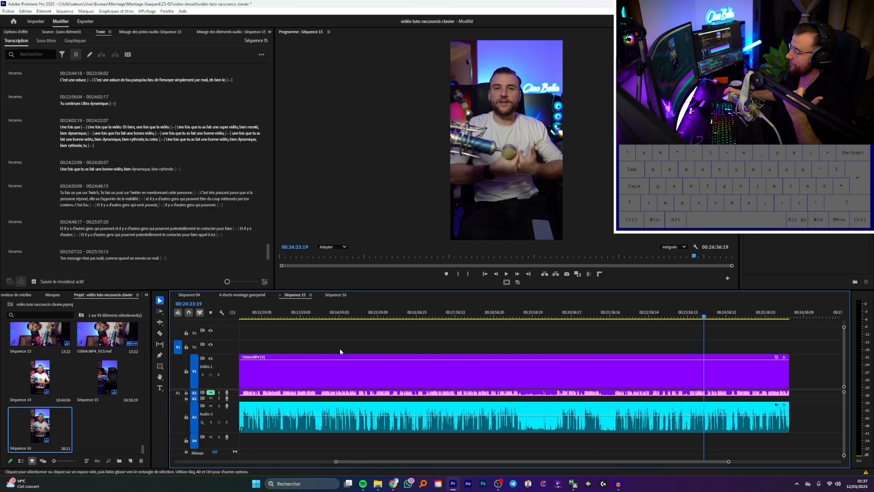
scroll(315, 353, "up", 2)
scroll(293, 391, "up", 5)
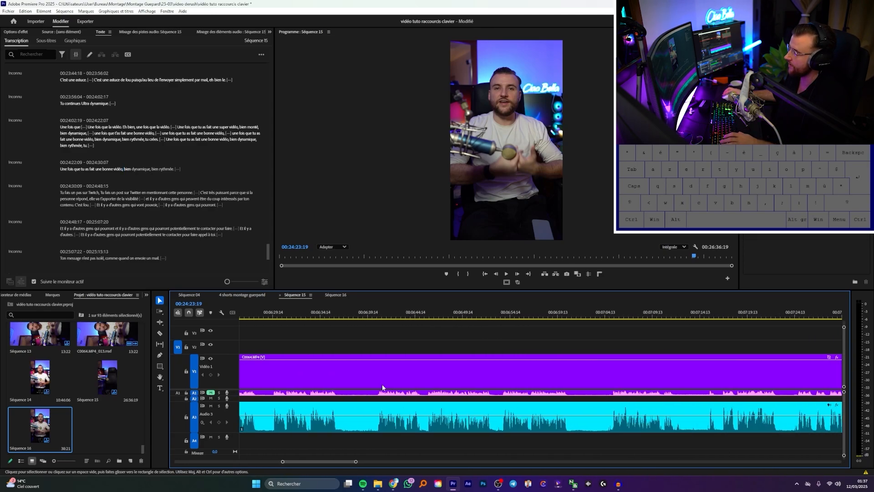
scroll(382, 384, "down", 6)
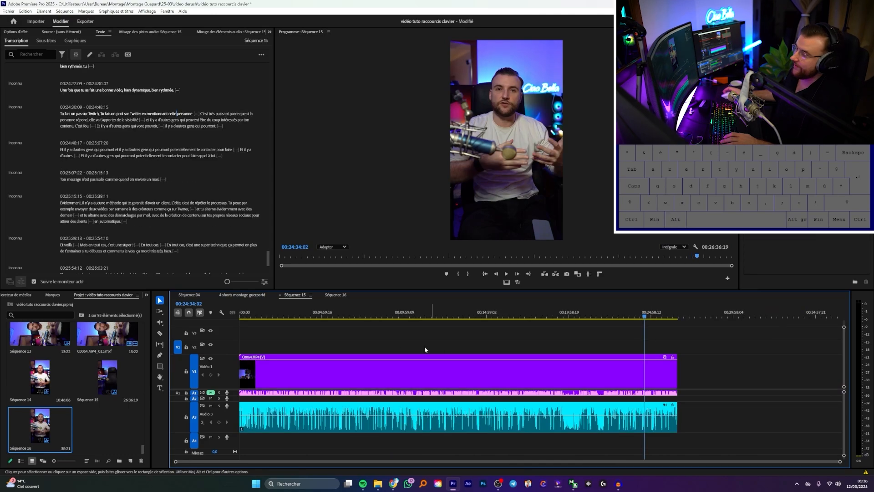
Step: Show the waveform around the five-minute mark in detail and place the playhead at about 00:05:00:23
scroll(321, 368, "up", 3, "alt")
scroll(321, 367, "up", 3, "alt")
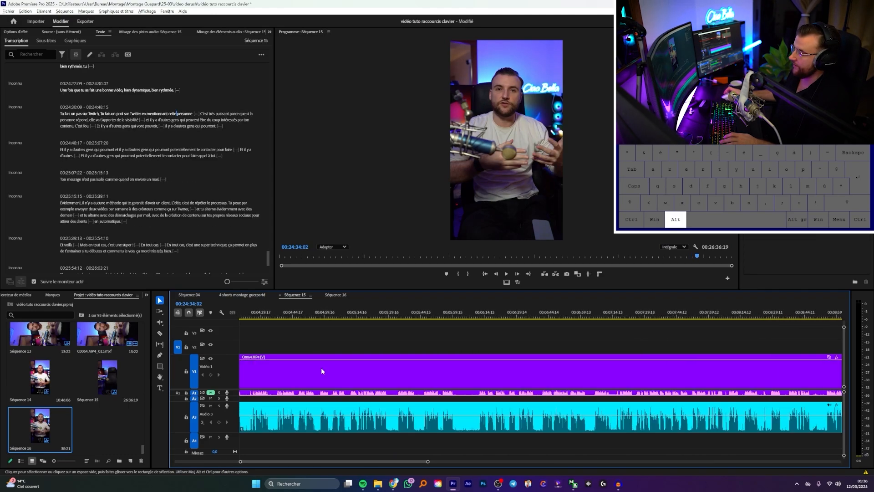
left_click(348, 314)
left_click_drag(355, 315, 337, 315)
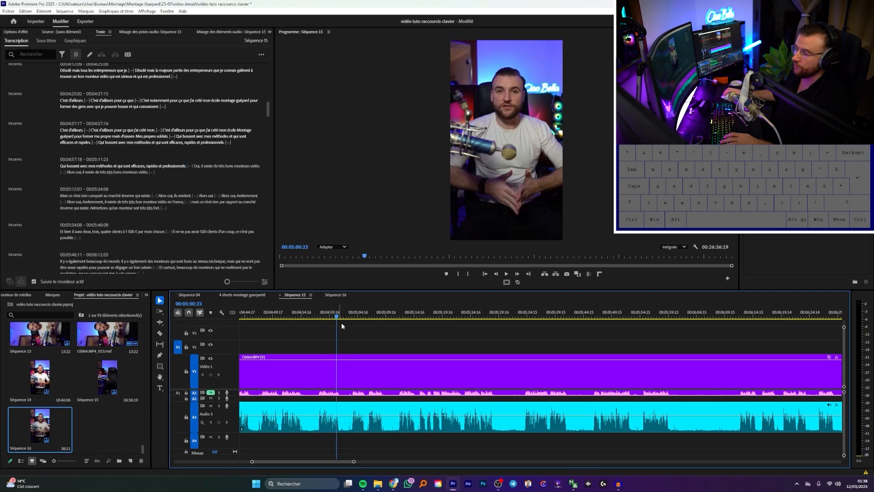
Step: Near the end of the clip, split video and audio on both sides of the silent pause, at about 00:24:58 and 00:25:07
scroll(640, 376, "down", 10, "alt")
scroll(649, 378, "up", 8, "alt")
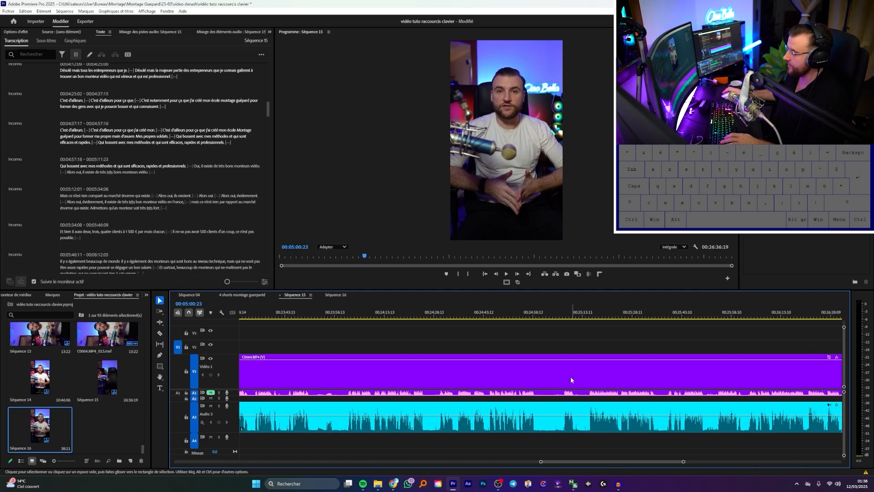
scroll(565, 376, "up", 4)
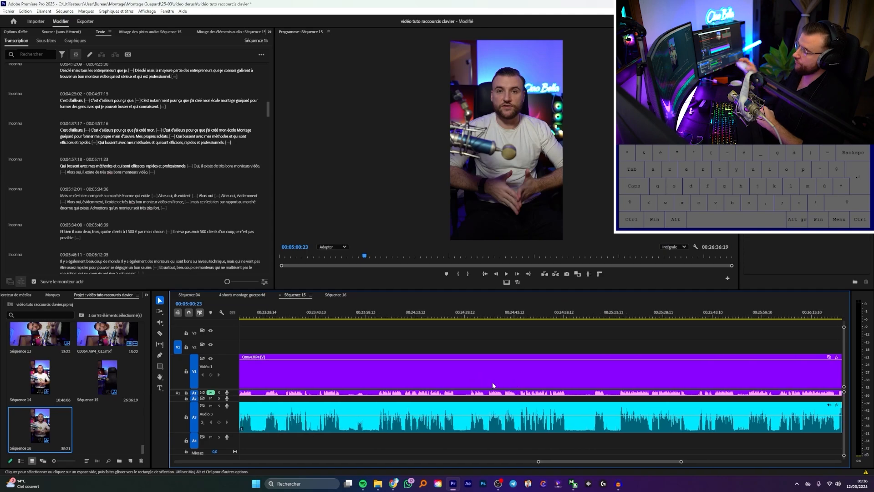
scroll(492, 385, "down", 6)
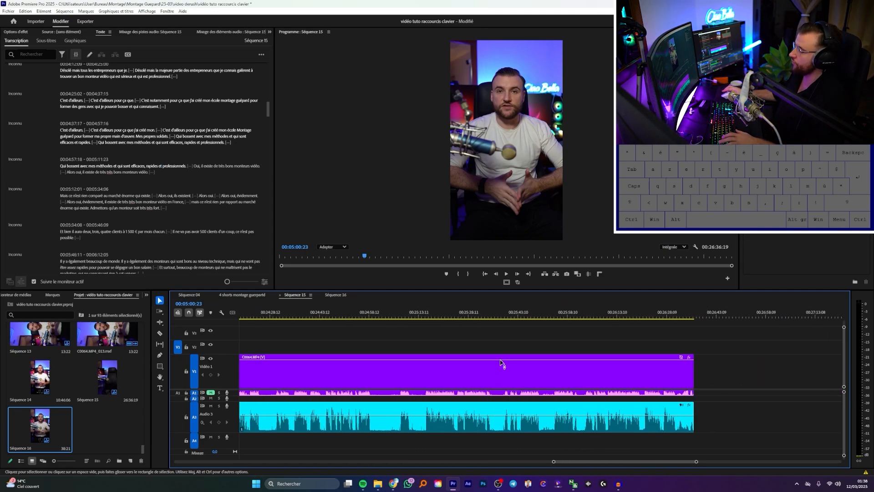
scroll(415, 380, "up", 2, "alt")
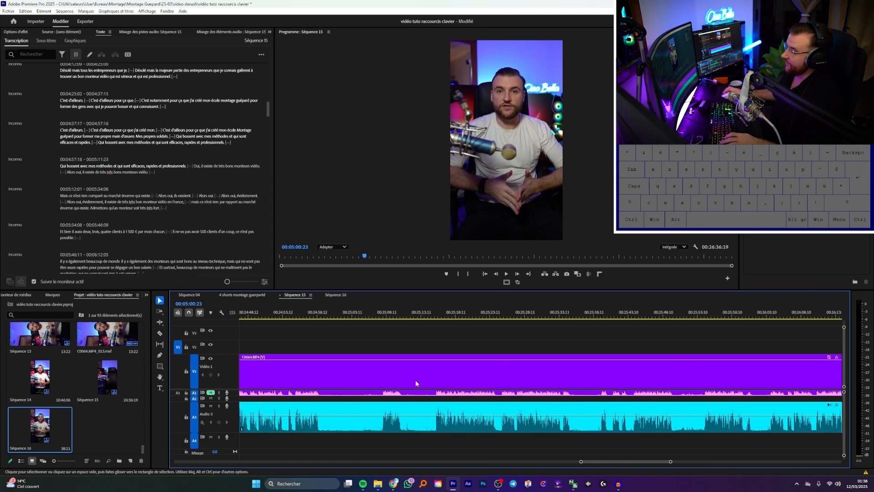
key("c")
left_click(319, 429, "shift")
left_click(389, 429, "shift")
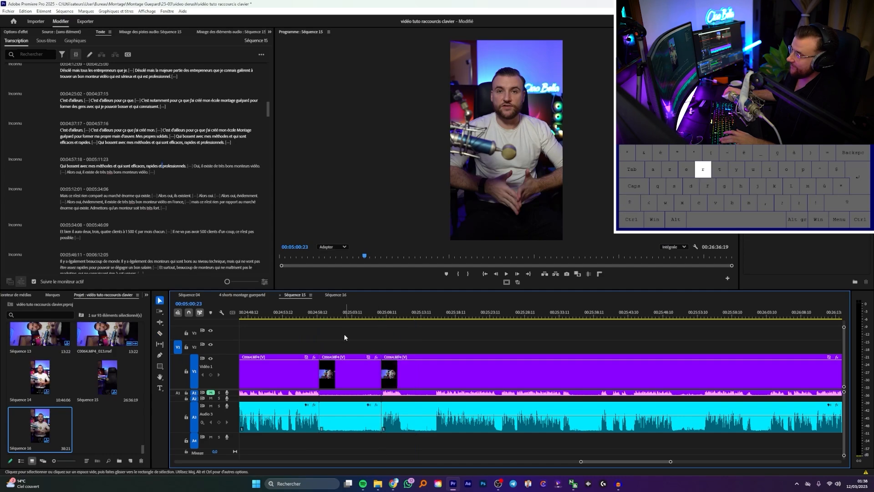
Step: Cut out the silent pause between about 00:24:58 and 00:25:07 and close the gap
key("q")
key("v")
scroll(300, 410, "up", 4, "alt")
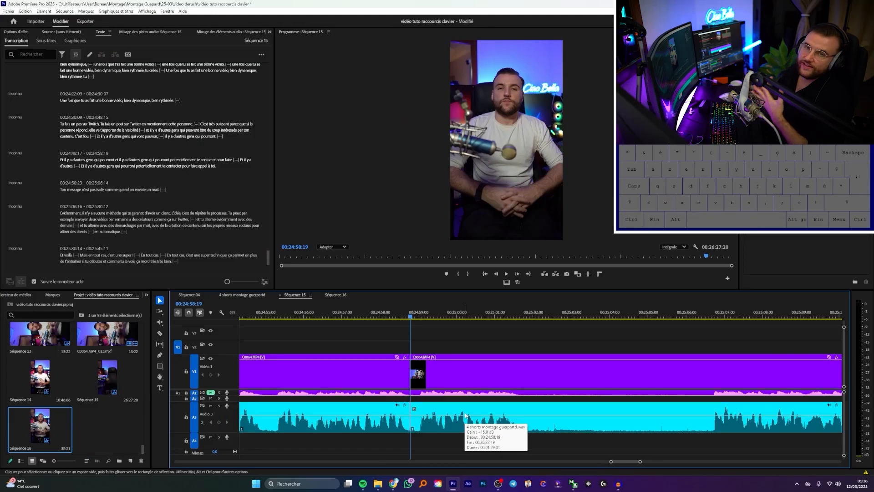
Step: Split all tracks around the next pause, at about 00:25:01 and 00:25:06, then delete that section and close the gap
key("c")
left_click(519, 417, "shift")
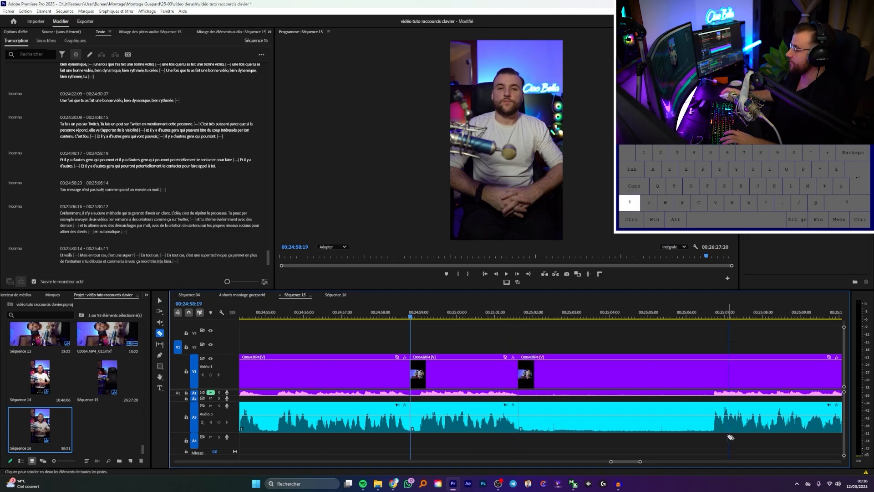
left_click(713, 416, "shift")
key("v")
left_click(572, 364)
key("Delete")
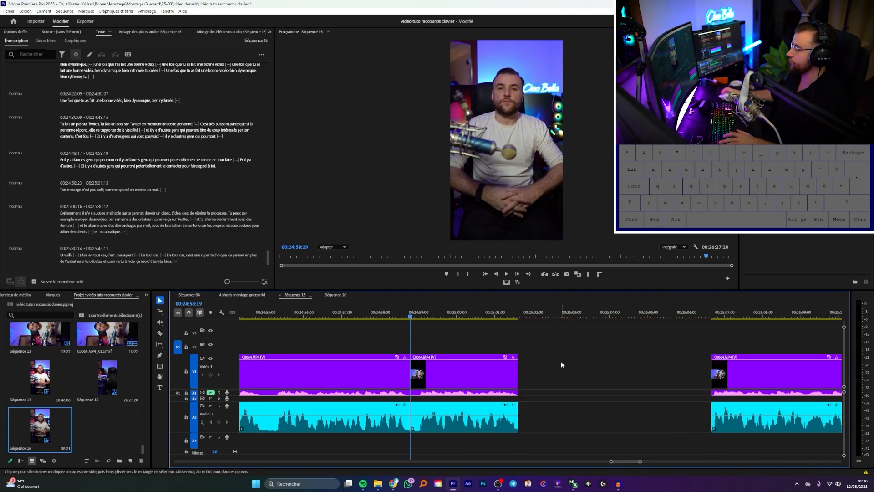
left_click(561, 365)
key("Delete")
scroll(526, 387, "up", 3)
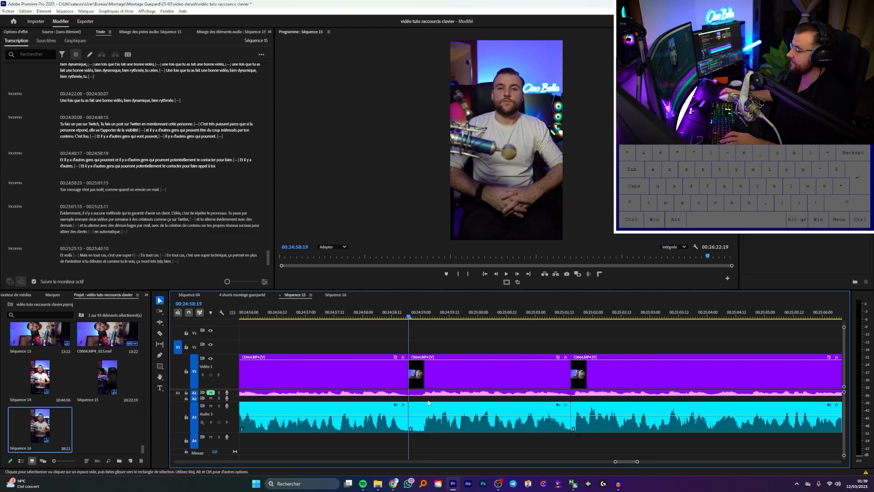
Step: Enlarge the short clip at 00:25:00:00 into a tighter shot of the speaker and copy that clip
scroll(428, 402, "down", 3)
left_click(510, 156)
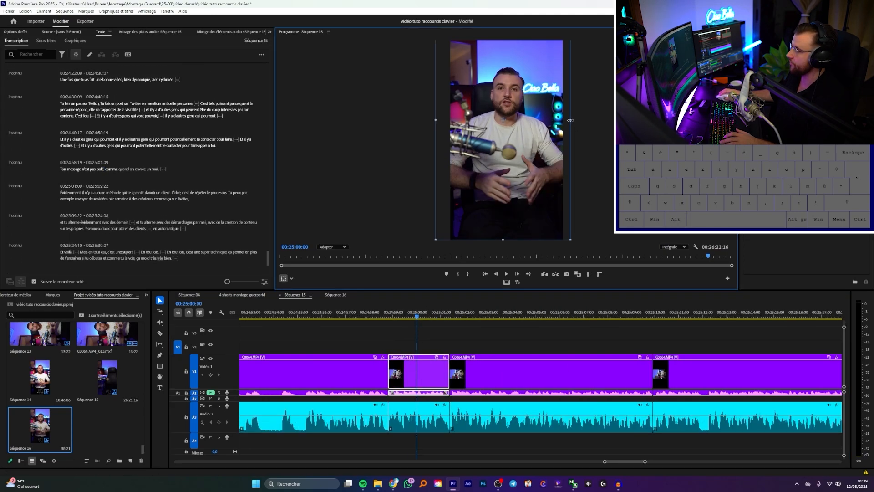
left_click_drag(570, 120, 608, 120)
key("ctrl+c")
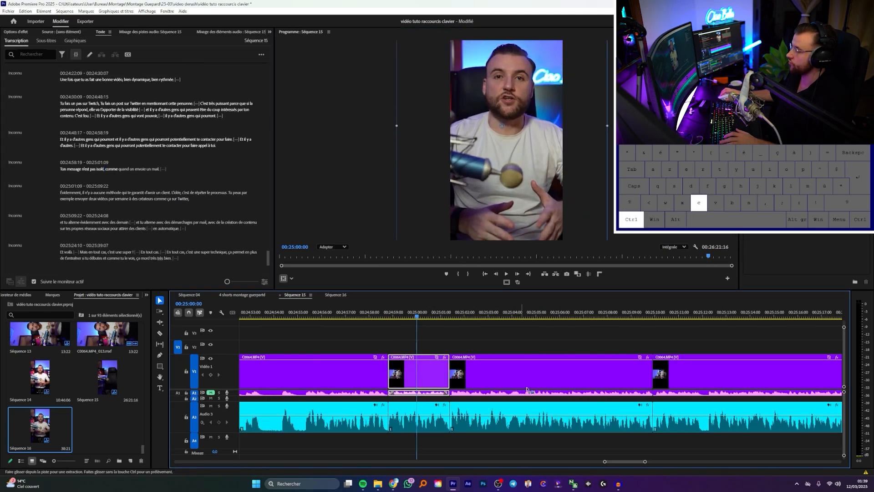
Step: Split the following clip at about 00:25:07:09 and give the segment after the cut a red label
left_click(593, 314)
key("ctrl+k")
left_click(623, 314)
left_click(620, 376)
key("r")
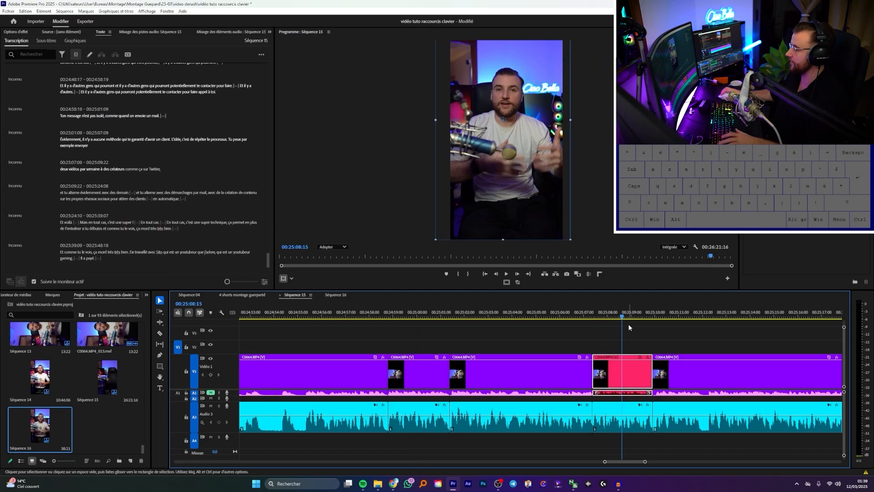
Step: Step the playhead back 13 frames and paste the copied clip's attributes onto the red segment
key("Left")
key("Left")
key("Left")
key("Left")
key("Left")
key("Left")
key("Left")
key("Left")
key("Left")
key("Left")
key("Left")
key("Left")
key("Left")
key("ctrl+alt+v")
key("Return")
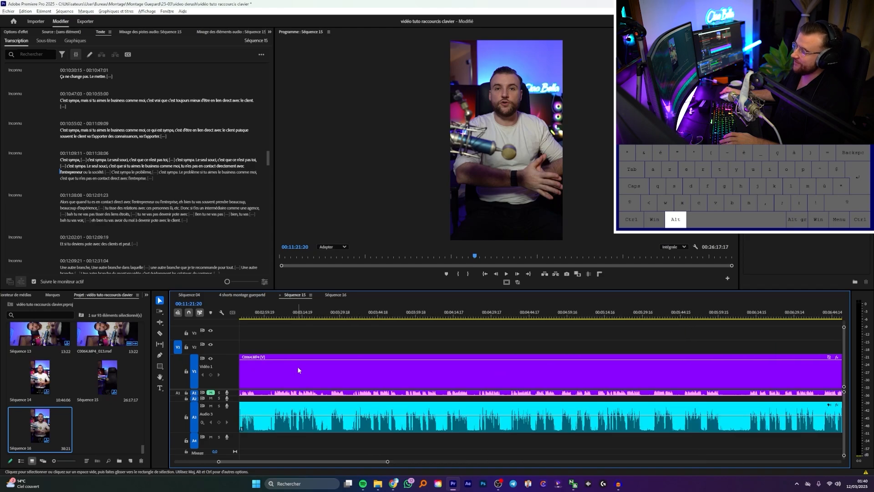
Step: Play back the speech from about 00:11:15 to 00:11:24 and check its waveform in detail
scroll(633, 380, "up", 3)
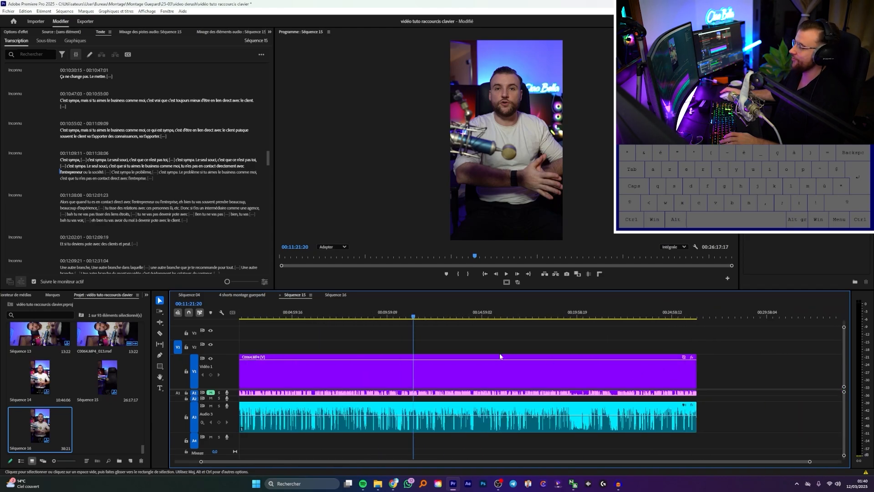
scroll(459, 367, "up", 8)
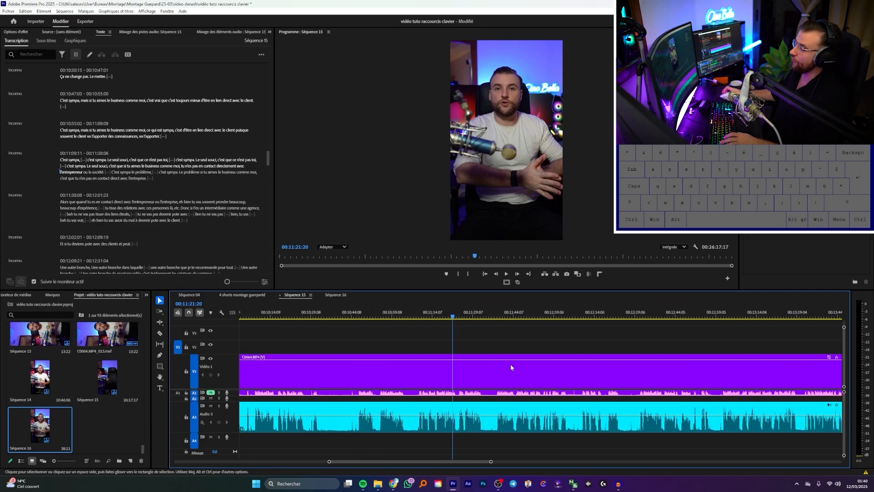
left_click_drag(365, 315, 370, 312)
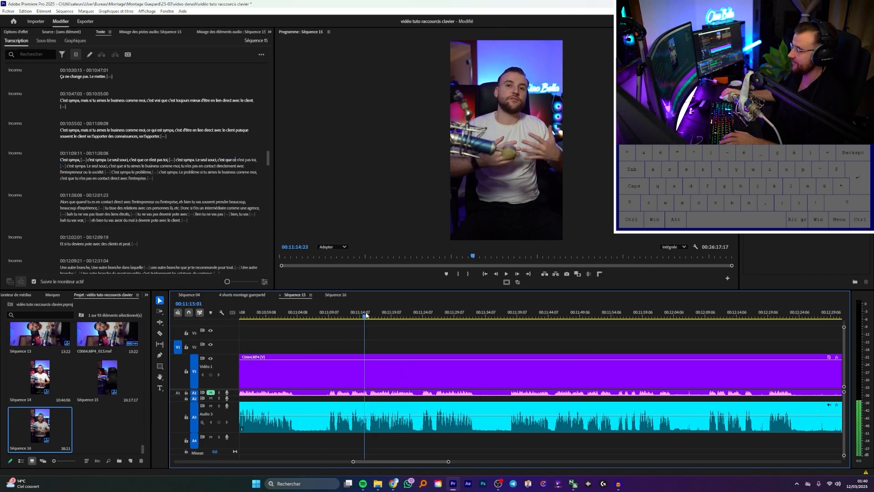
key("space")
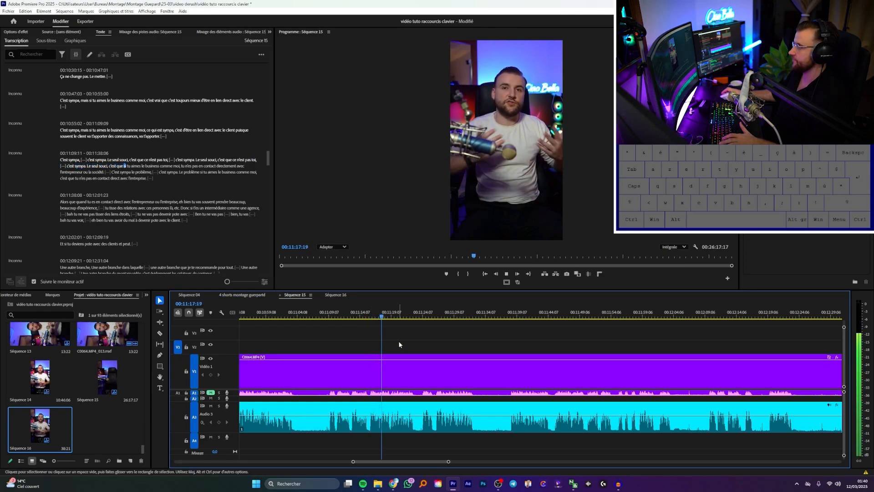
key("space")
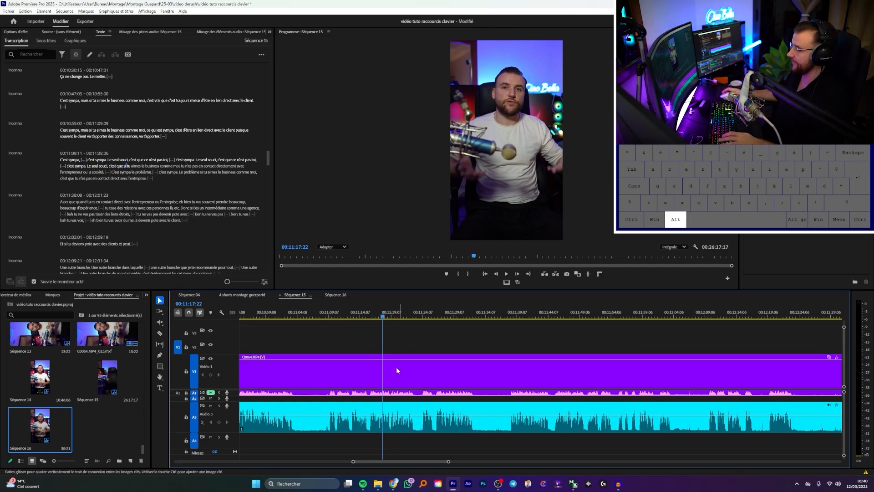
key("space")
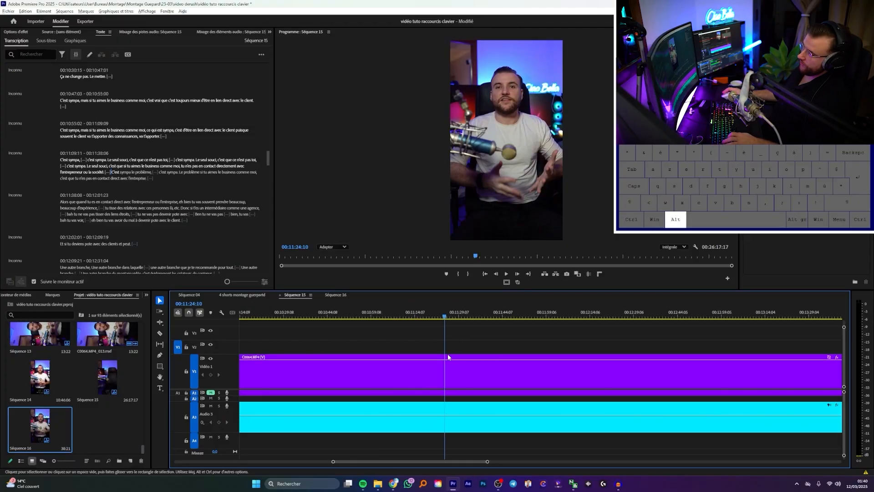
scroll(448, 355, "down", 3)
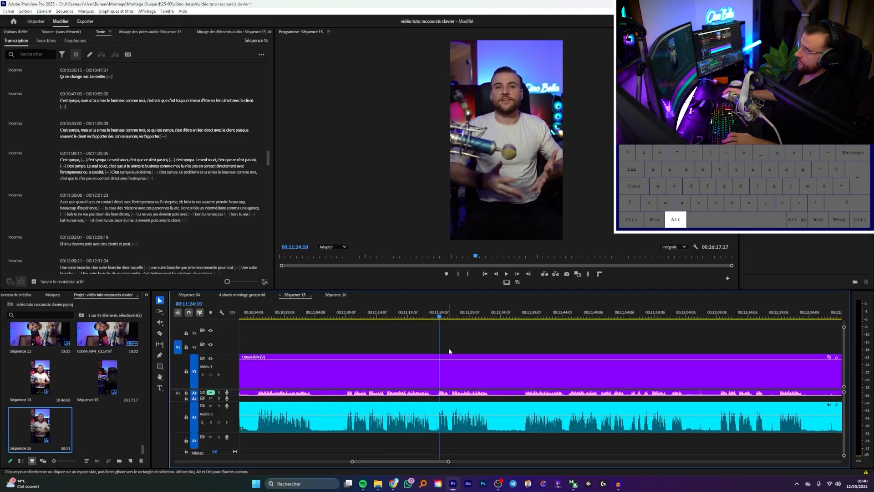
Step: Jump the playhead between the eleven-minute area, 00:09:31:09 and the sequence start, viewing the timeline at several scales
left_click_drag(489, 316, 495, 349)
key("x")
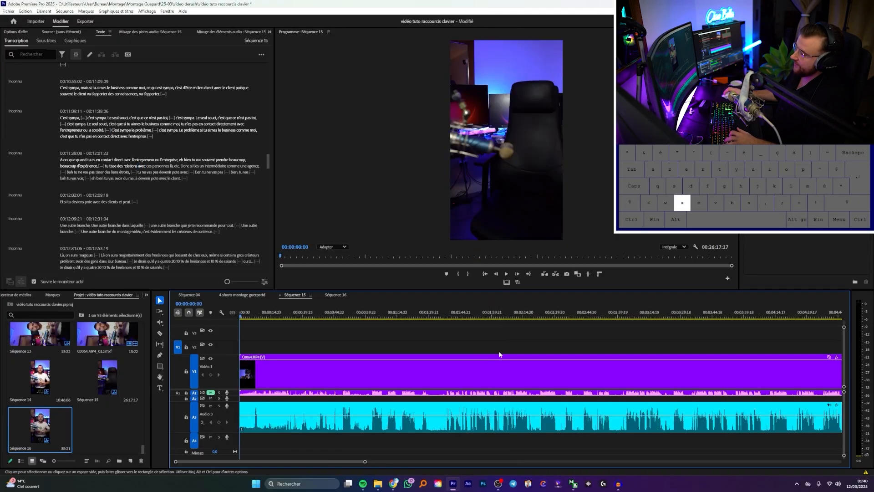
scroll(450, 351, "down", 5)
left_click(510, 317)
scroll(495, 345, "down", 1)
scroll(493, 342, "down", 2)
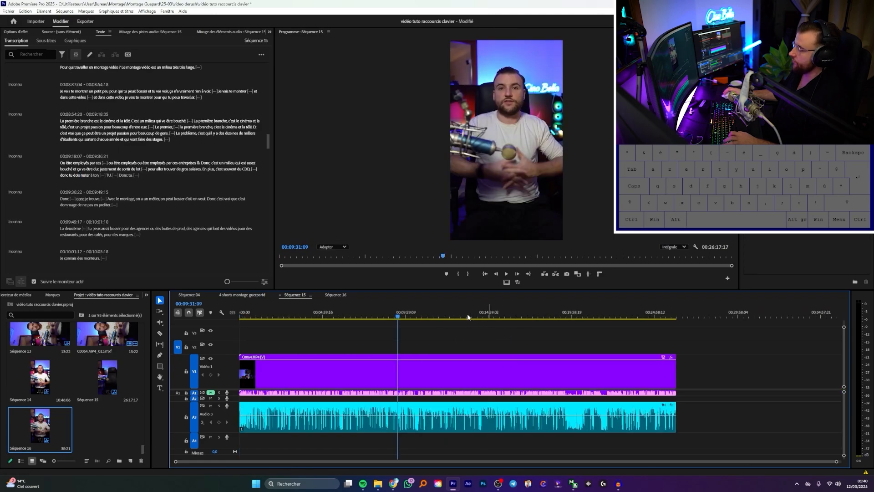
key("Home")
scroll(299, 375, "up", 5)
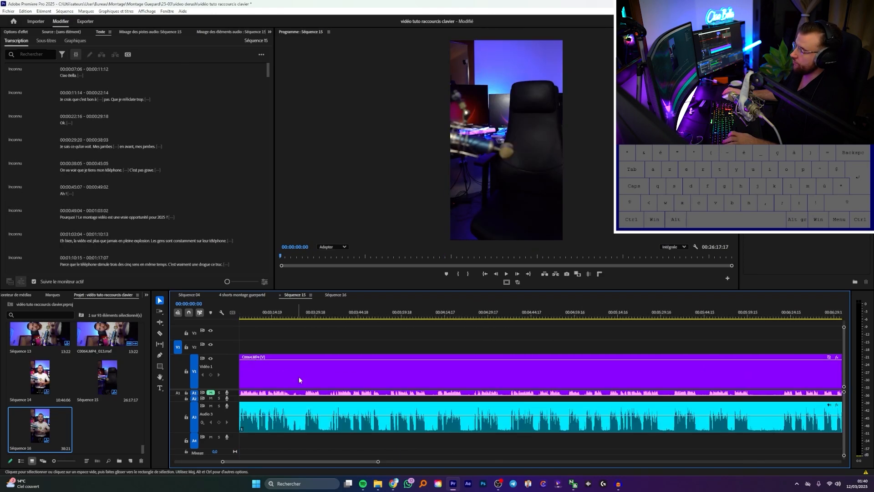
Step: Review the finished timelines of 4 shorts montage guepartd and Séquence 04, then return to Séquence 15
left_click(248, 294)
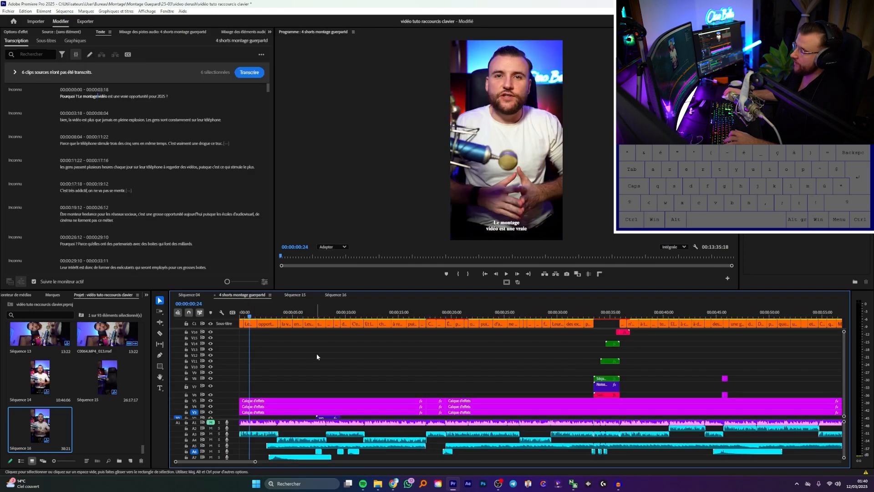
scroll(367, 357, "down", 5)
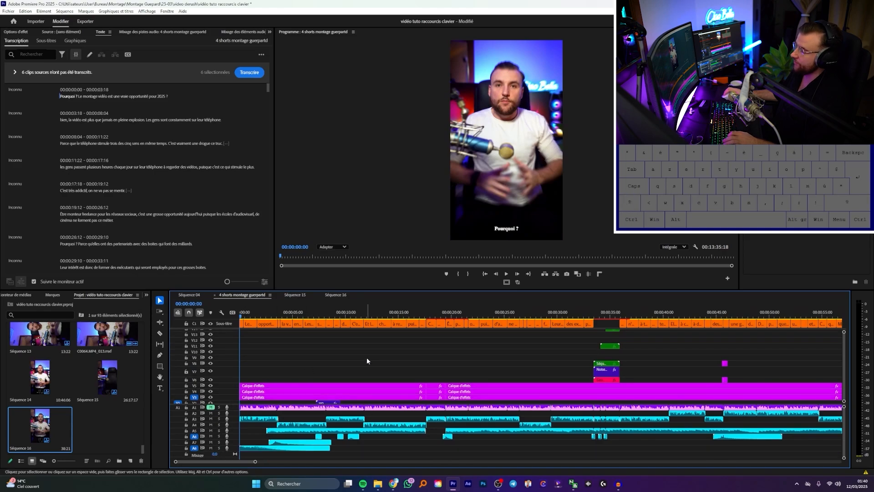
left_click(192, 295)
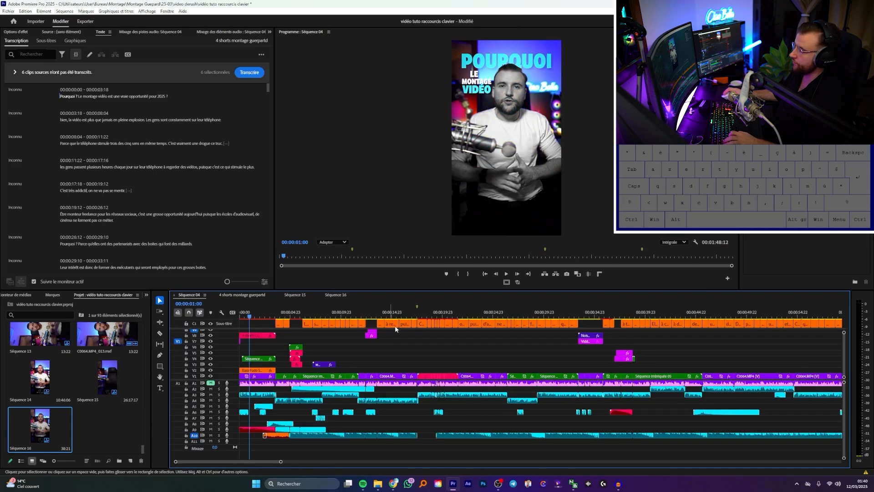
scroll(479, 360, "up", 3)
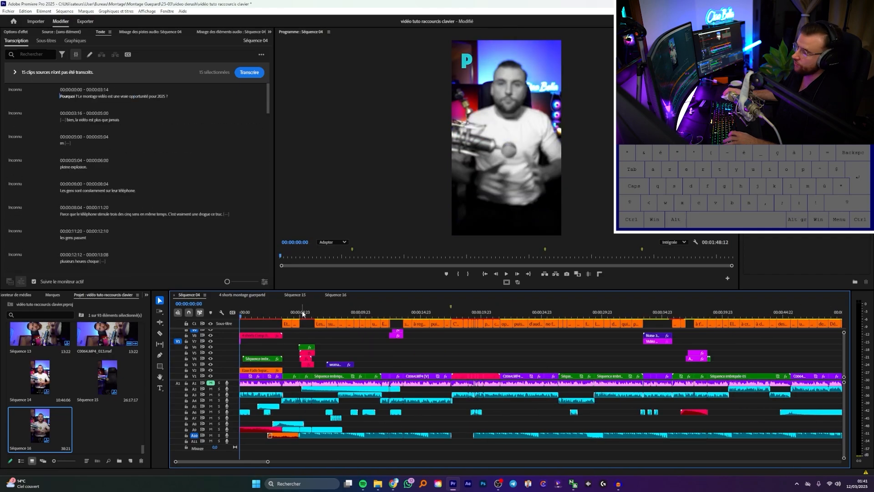
left_click(296, 295)
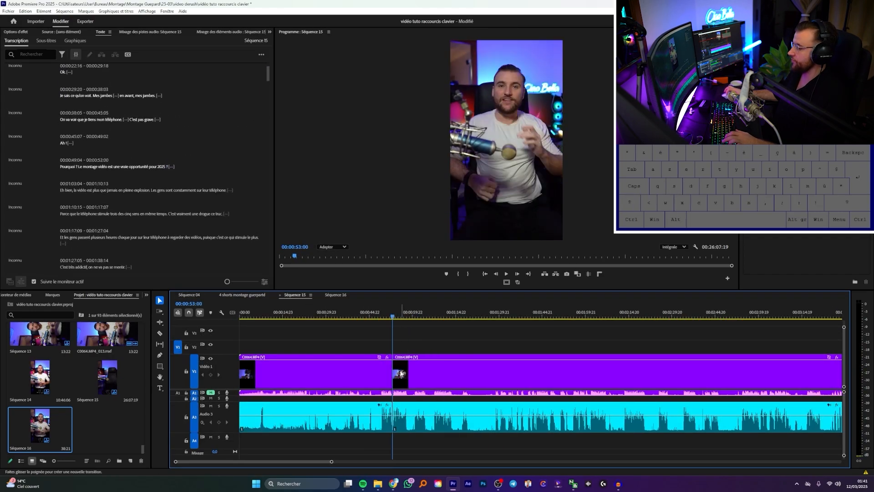
Step: Try removing the pause that starts at 00:00:53:00 in Séquence 15 and closing the gap
scroll(401, 372, "up", 3)
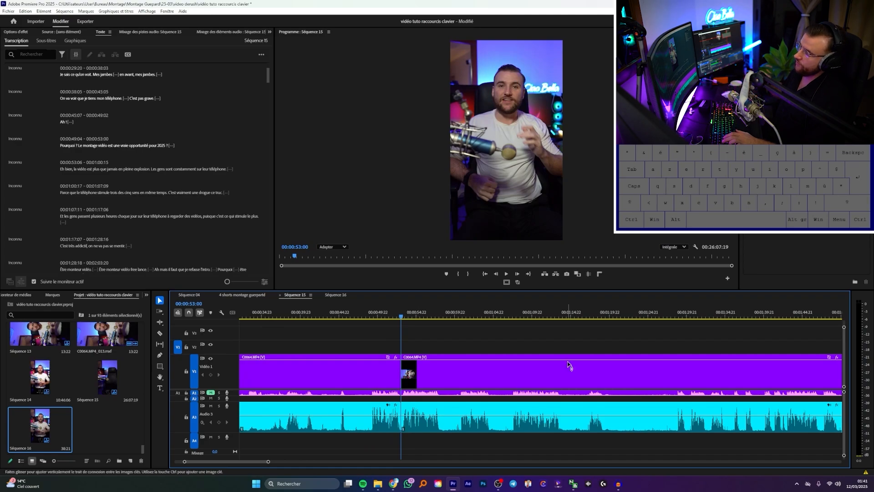
key("ctrl+shift+v")
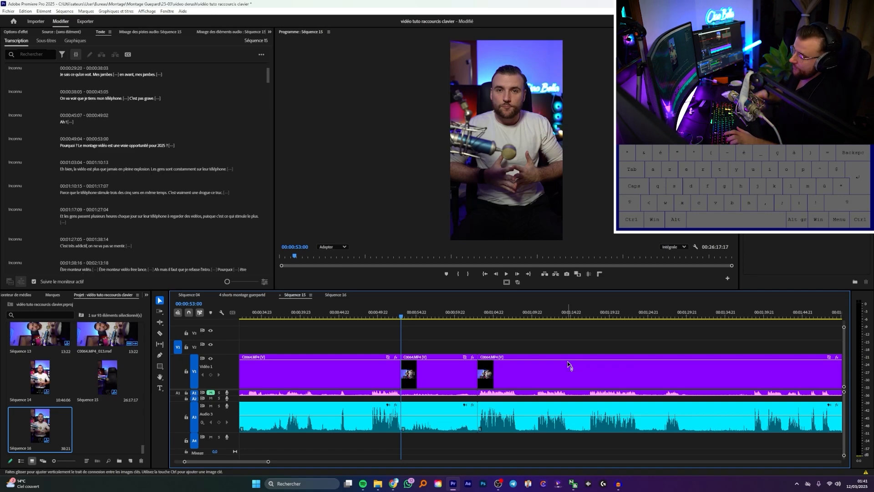
key("ctrl")
key("shift+Delete")
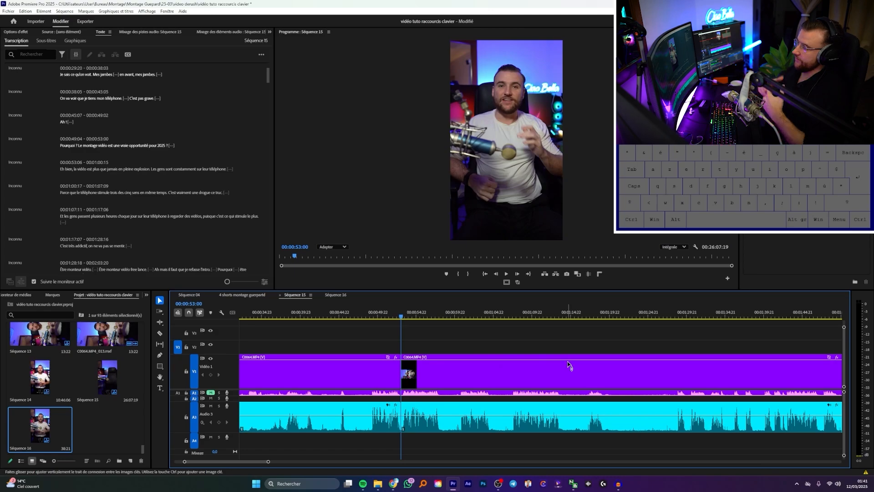
scroll(448, 350, "down", 3, "alt")
key("ctrl+z")
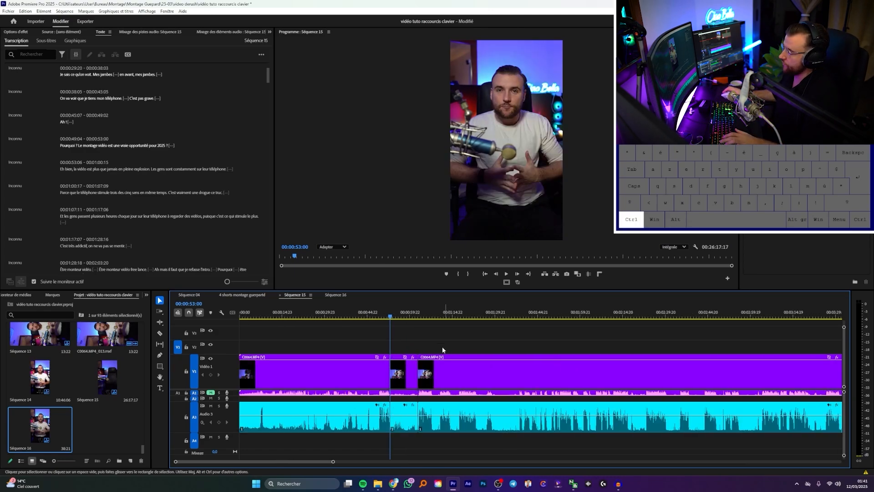
Step: Inspect the waveform in overview and detail, moving the playhead between the sequence start and 00:06:01:11
scroll(433, 352, "down", 6, "alt")
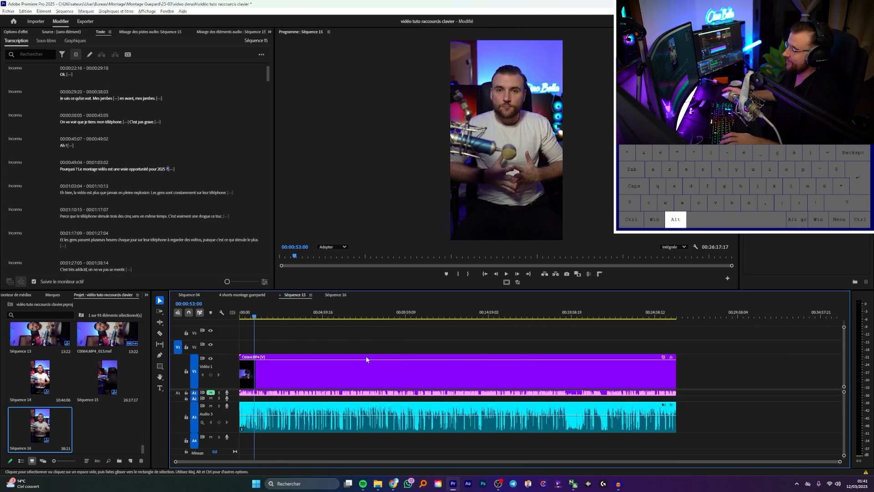
scroll(310, 354, "up", 4, "alt")
key("Home")
scroll(330, 363, "down", 2, "alt")
left_click(452, 312)
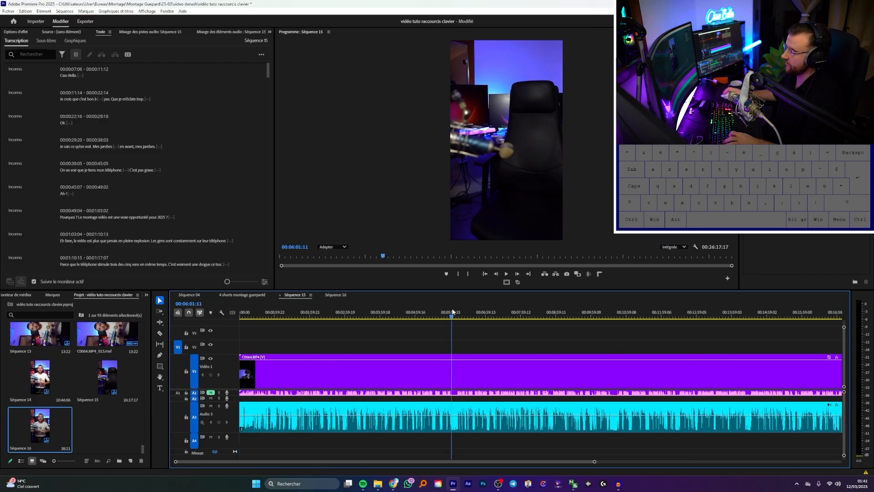
scroll(328, 353, "up", 1, "alt")
key("Home")
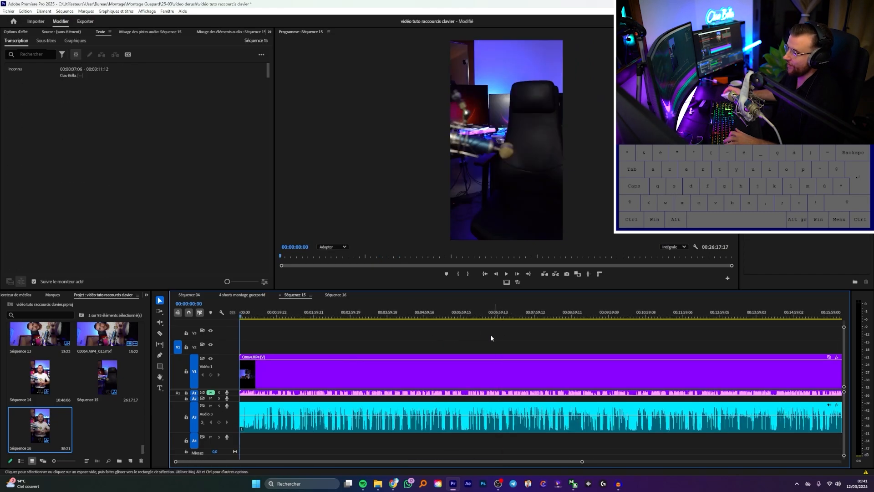
scroll(457, 354, "down", 2, "alt")
scroll(357, 363, "up", 3, "alt")
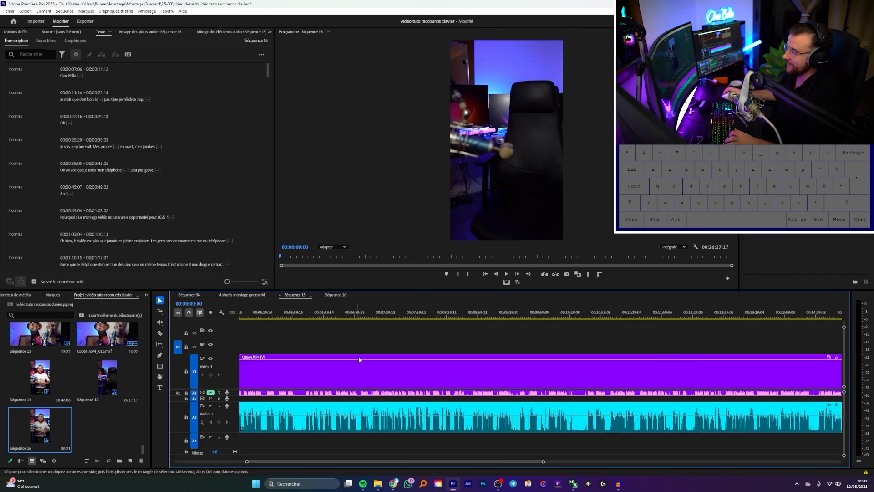
scroll(327, 363, "up", 3, "alt")
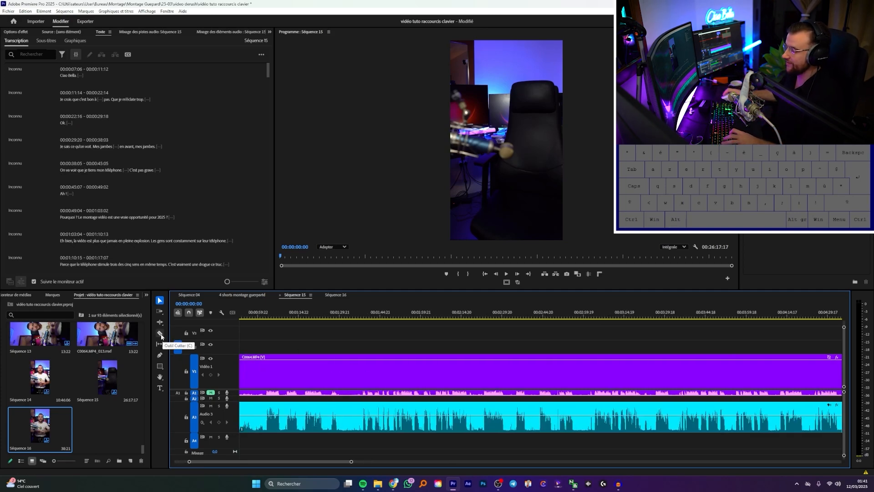
Step: Place the playhead at 00:01:29:19 and split the C0064.MP4 video clip there with the Razor tool
left_click(341, 314)
scroll(341, 314, "up", 3, "alt")
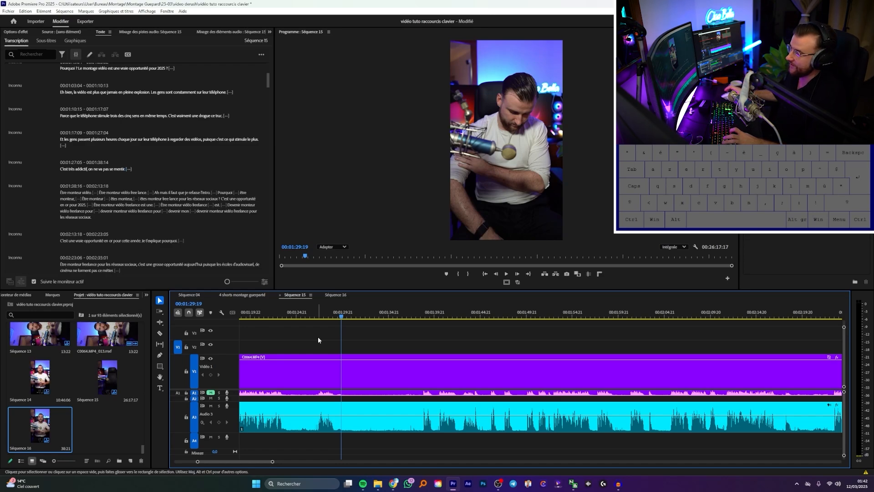
key("c")
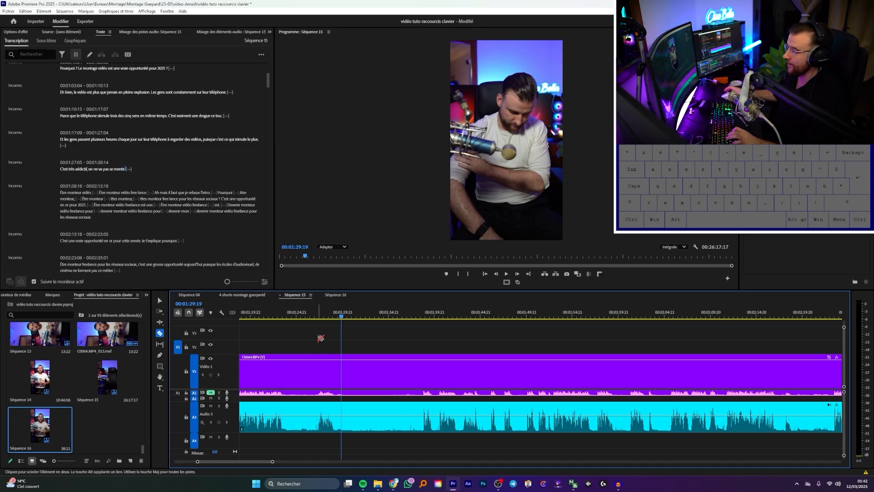
left_click(342, 369)
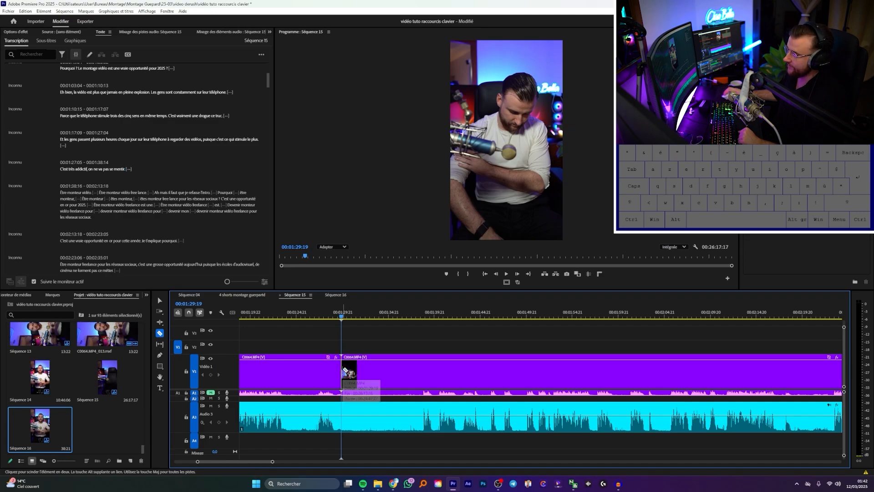
Step: Try splitting only the C0064.MP4 video clip at several successive points after 00:01:29:19
left_click(391, 369)
left_click(410, 292)
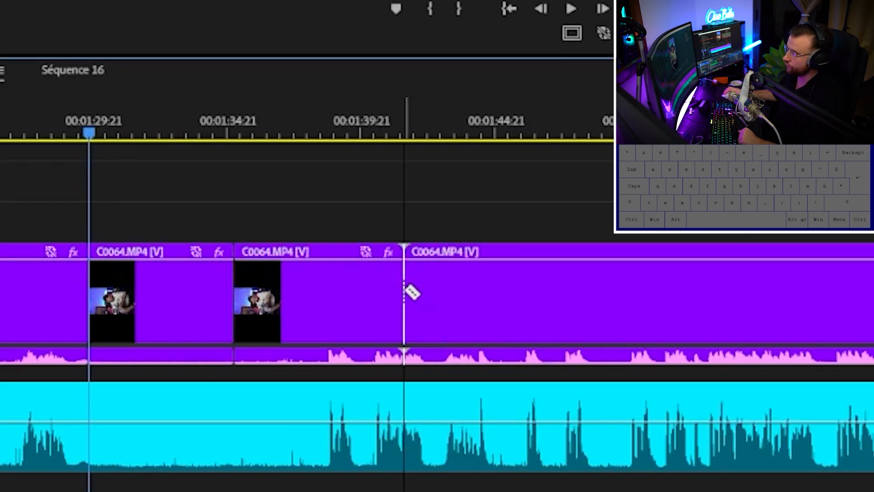
left_click(556, 291)
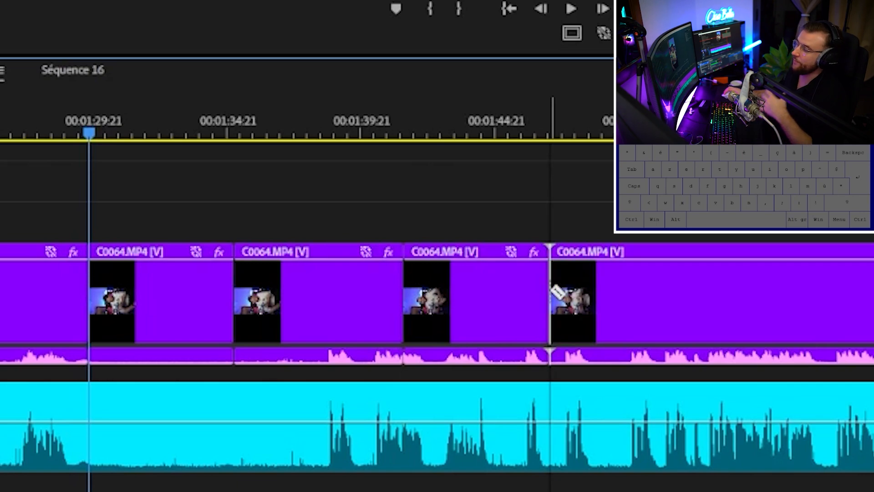
left_click(652, 291)
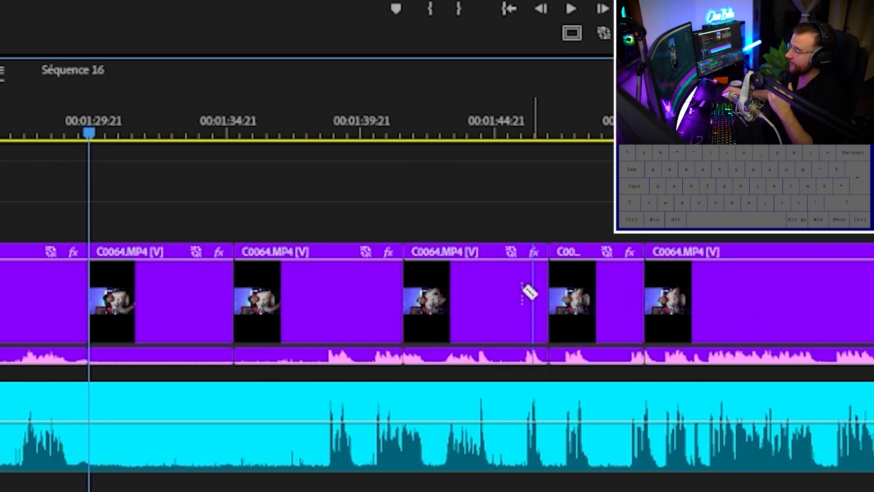
scroll(492, 296, "down", 5)
left_click(511, 299)
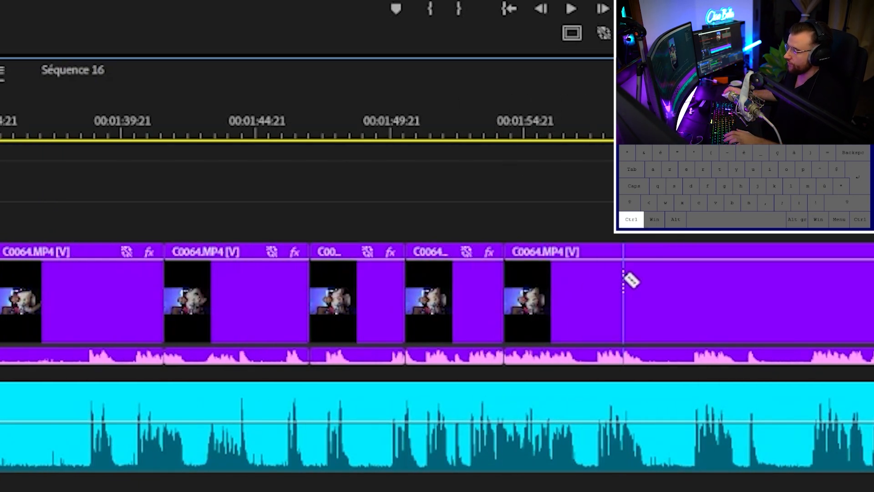
Step: Undo the series of extra cuts made in the C0064.MP4 clip after 00:01:29:19
key("ctrl+z")
key("ctrl+z")
key("ctrl+z")
key("ctrl+z")
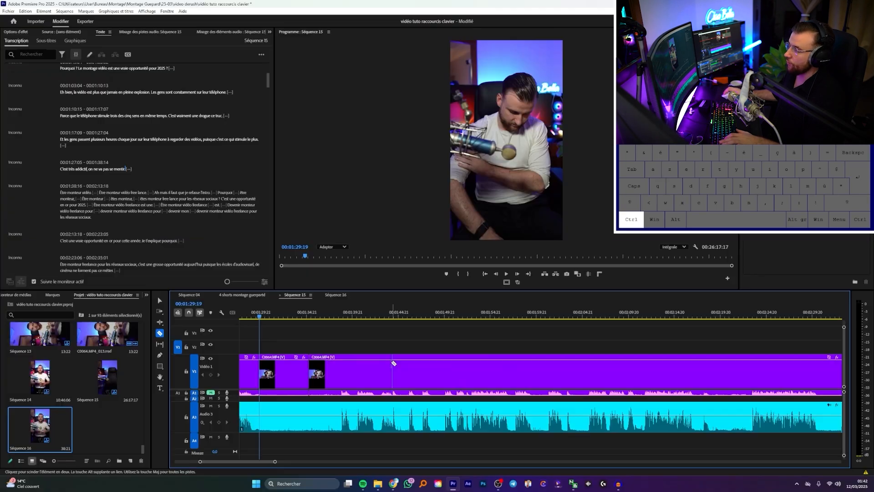
key("ctrl+z")
scroll(401, 374, "up", 4)
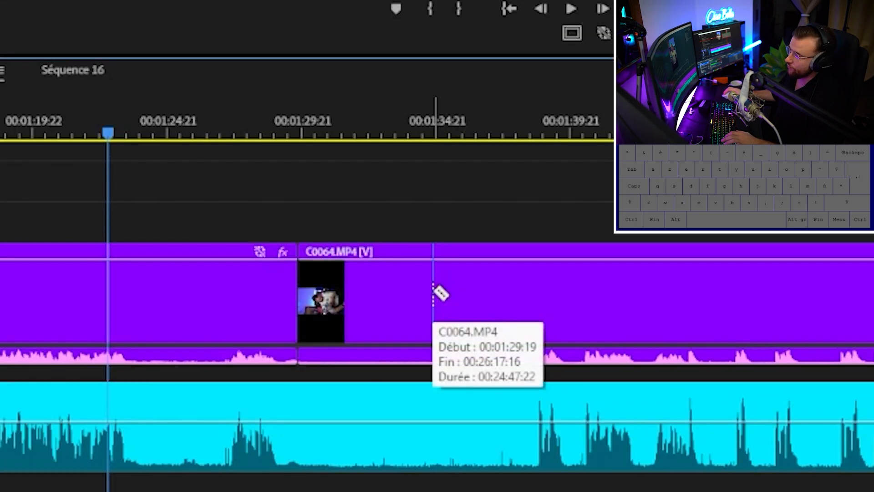
Step: Split only the C0064.MP4 video clip at two points within the silence following 00:01:29:19
left_click(457, 371)
key("shift")
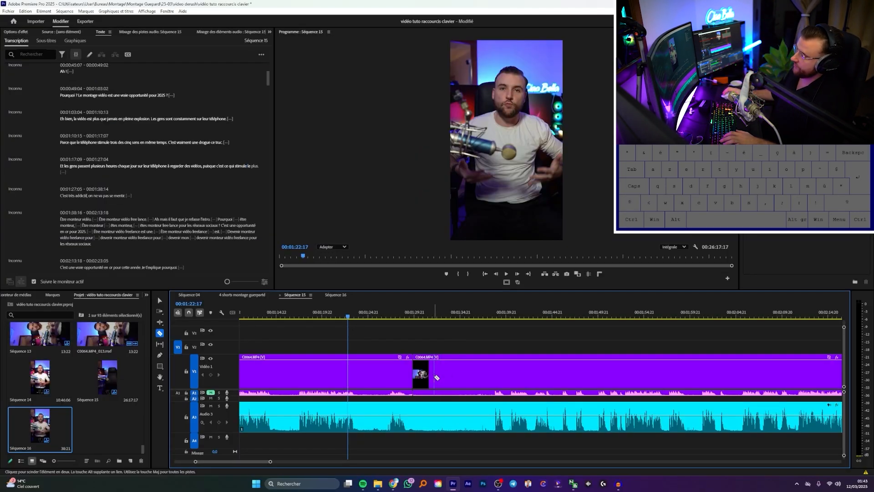
left_click(435, 377)
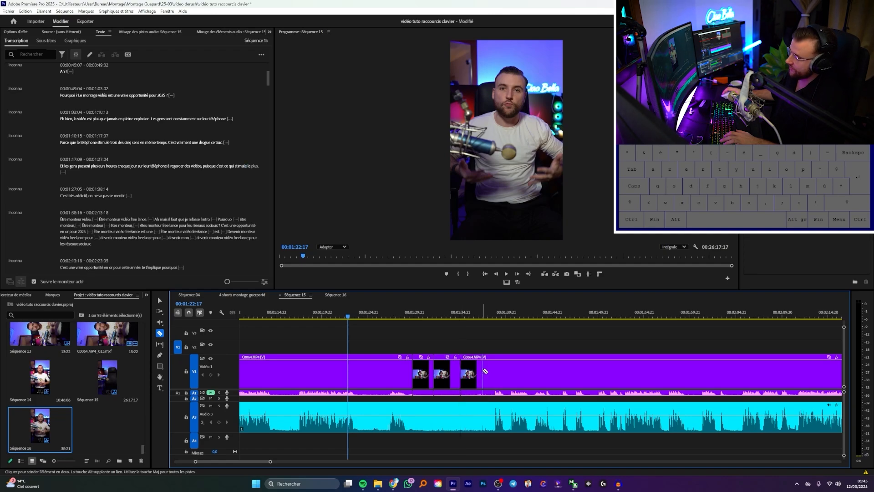
scroll(499, 394, "up", 3)
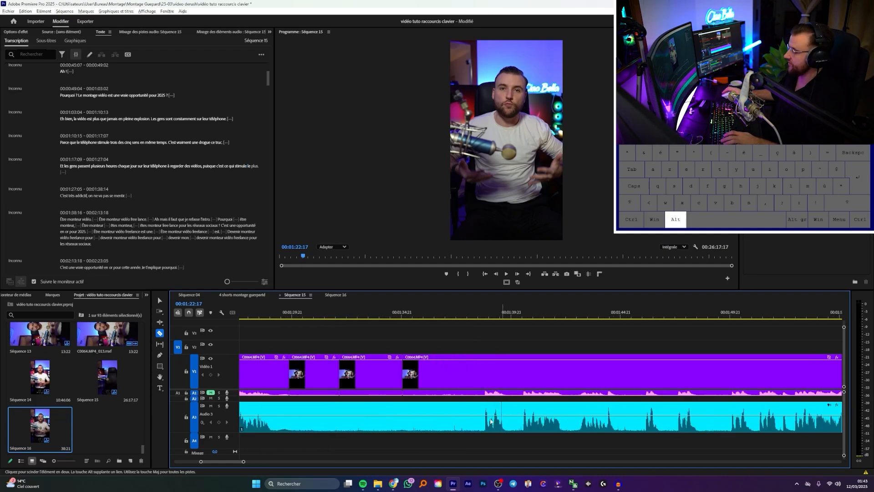
Step: Split all tracks around the short phrase between 00:01:38:15 and 00:01:40:11, and select the following video and audio clips separately
left_click(484, 412, "shift")
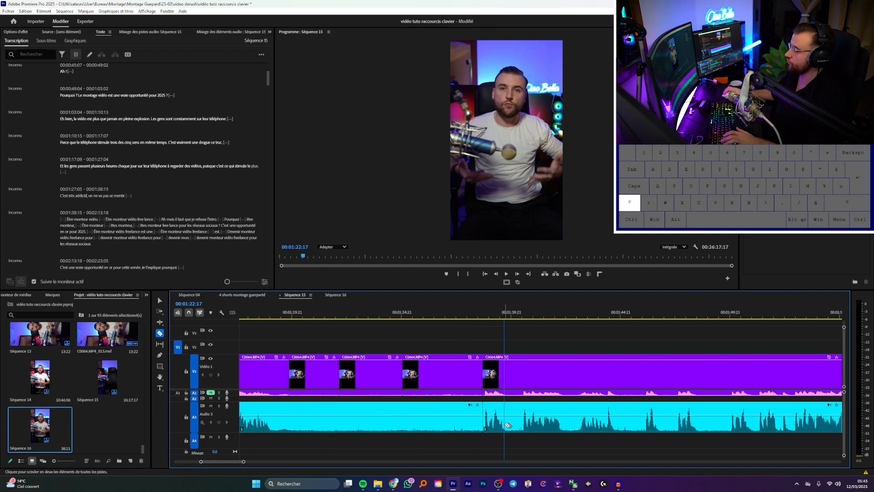
left_click(524, 426, "shift")
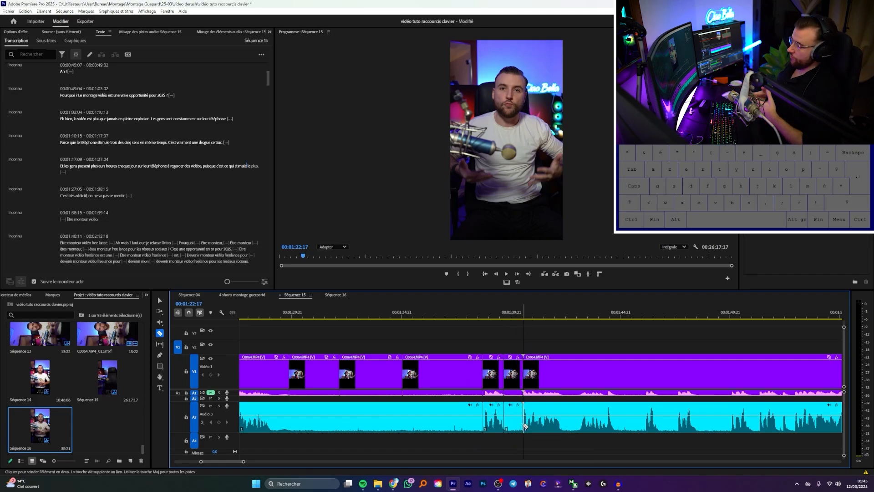
key("v")
left_click(547, 356)
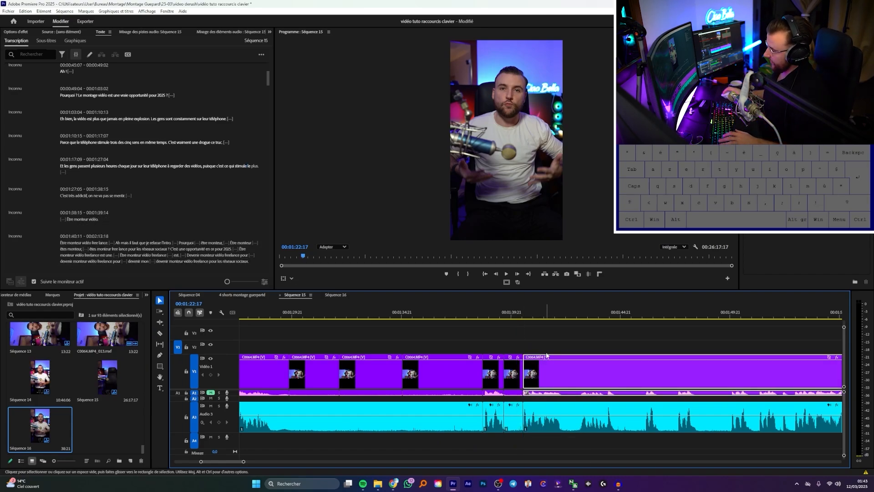
left_click(543, 418)
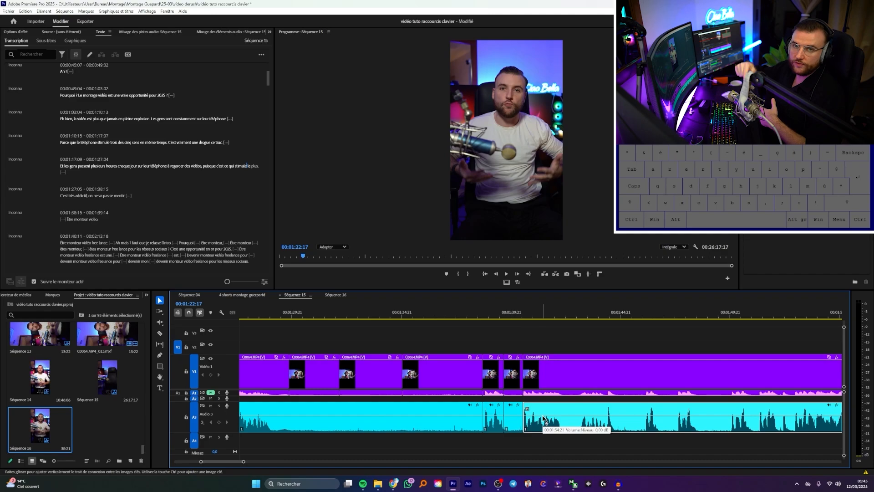
Step: Split all tracks with the Razor tool at the phrase boundaries 00:01:42:05, 00:01:43:01, 00:01:44:16 and 00:01:46:01
scroll(543, 419, "up", 3)
key("c")
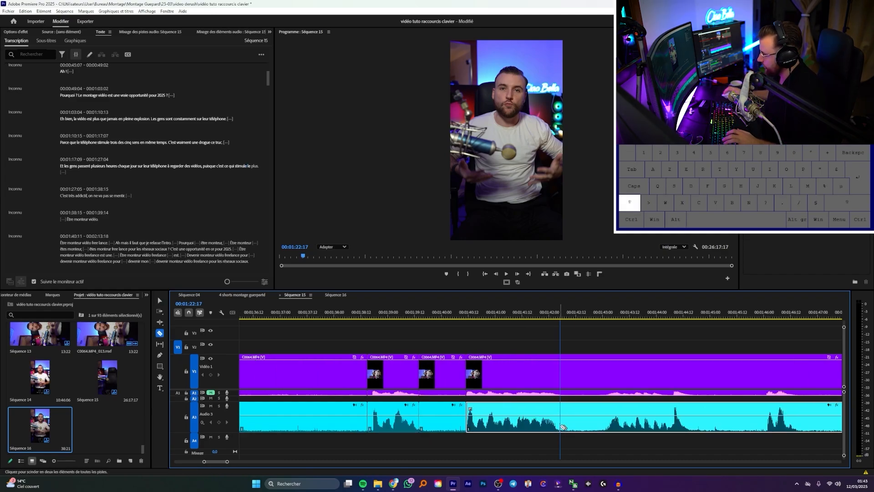
left_click(560, 423, "shift")
left_click(610, 427, "shift")
scroll(592, 427, "down", 5)
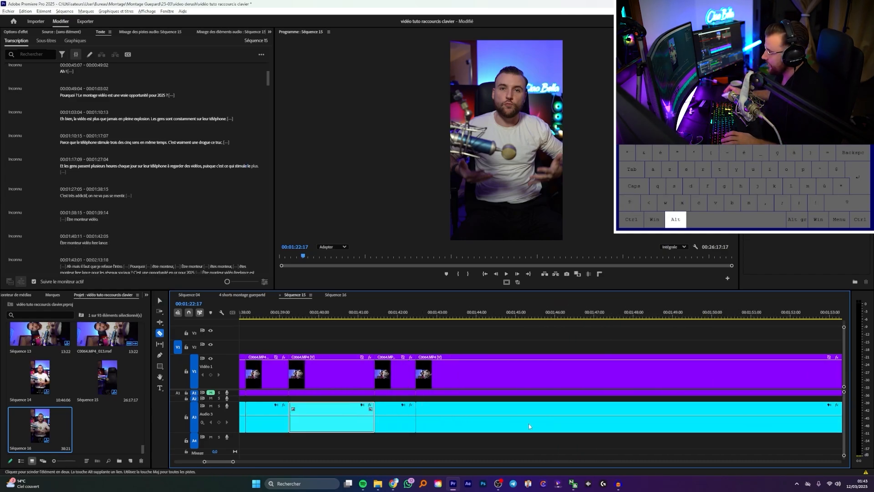
left_click(567, 429, "shift")
left_click(492, 430, "shift")
Step: Continue splitting all tracks at the starts and ends of the spoken phrases between 00:01:46:15 and 00:01:52:19
scroll(491, 431, "down", 2)
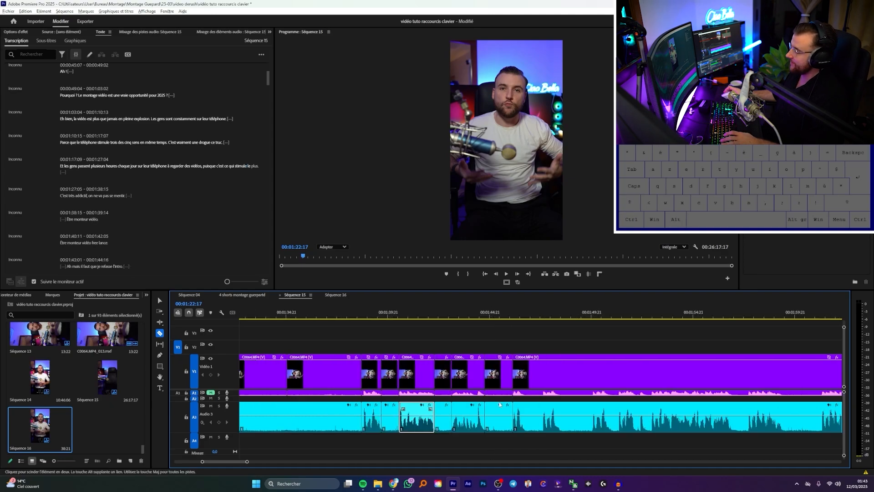
scroll(523, 430, "down", 1)
left_click(544, 430, "shift")
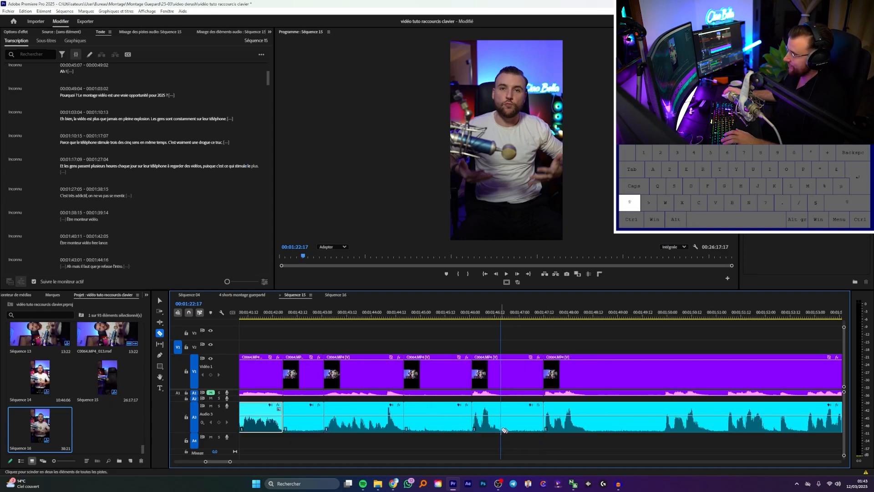
left_click(589, 433, "shift")
left_click(663, 433, "shift")
scroll(665, 433, "down", 4)
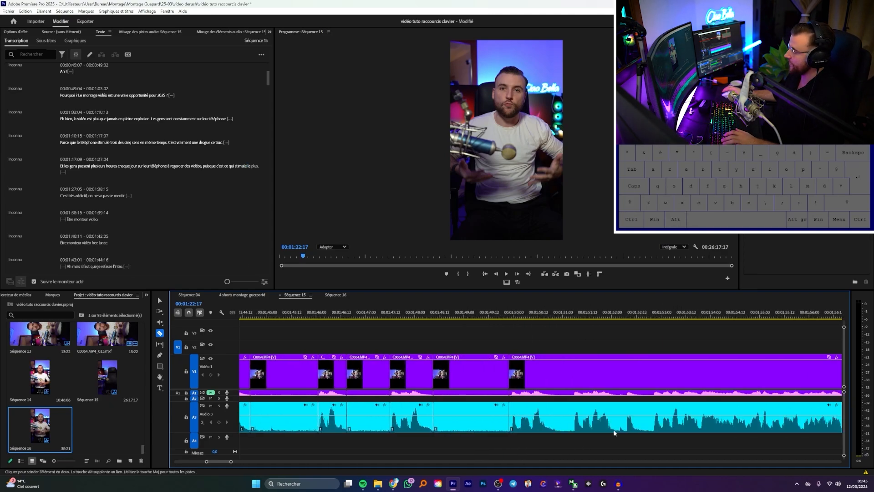
left_click(651, 433, "shift")
Step: Play the sequence from 00:01:52:17 and remove the pause after 00:01:56:19, closing the gap
key("v")
left_click(647, 313)
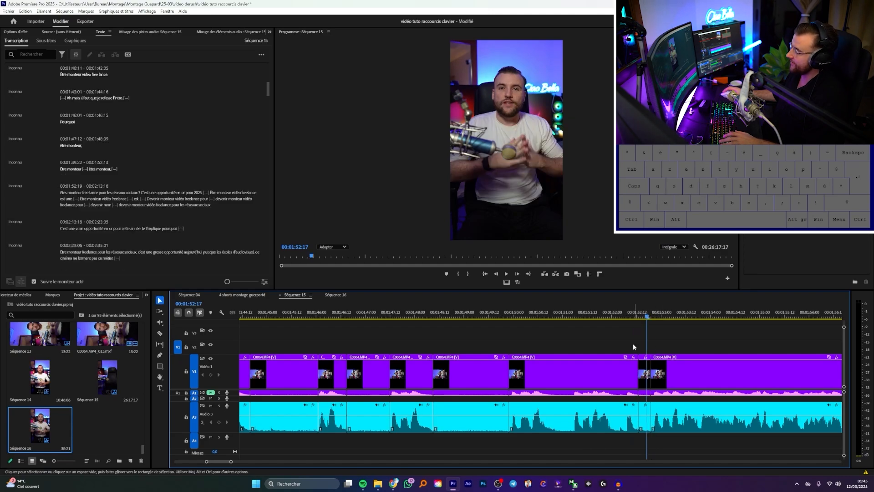
scroll(606, 351, "down", 3)
scroll(578, 361, "down", 4)
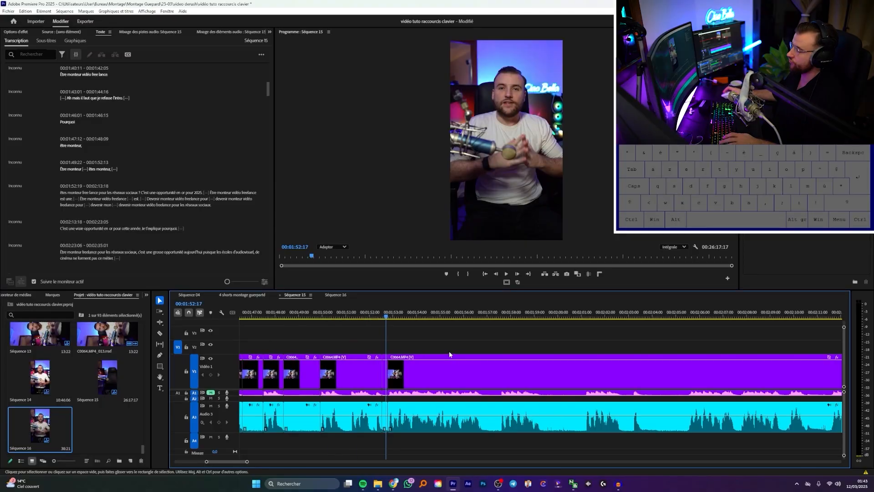
scroll(449, 351, "down", 3)
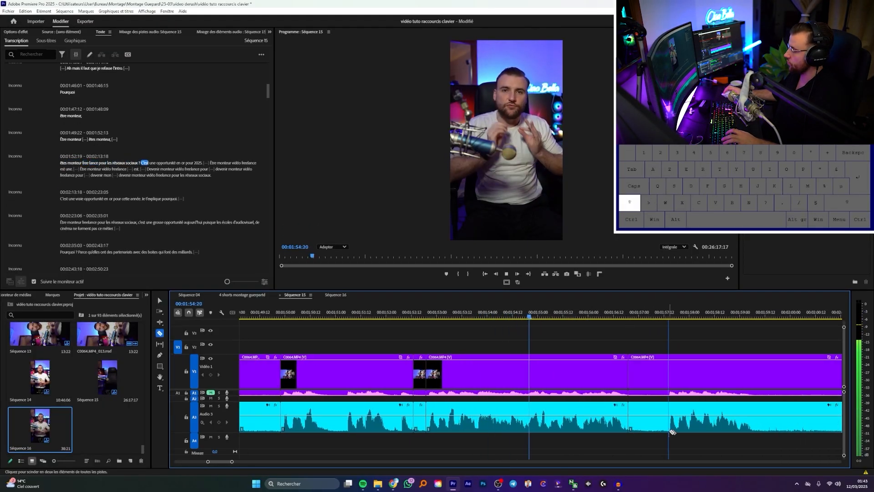
left_click(651, 367)
key("z")
scroll(654, 375, "down", 2)
Step: Split all tracks around the pause at 00:01:58:13 during playback and delete it, closing the gap
key("c")
left_click(624, 417, "shift")
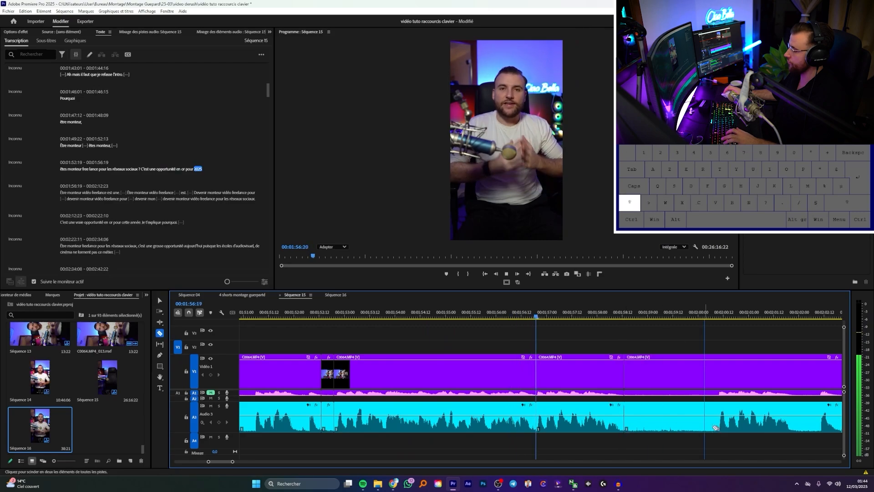
left_click(716, 381, "shift")
key("v")
left_click(652, 372)
key("z")
Step: Stop playback, split all tracks at 00:02:02:23 and select the clip just before that cut
scroll(655, 381, "down", 2)
key("c")
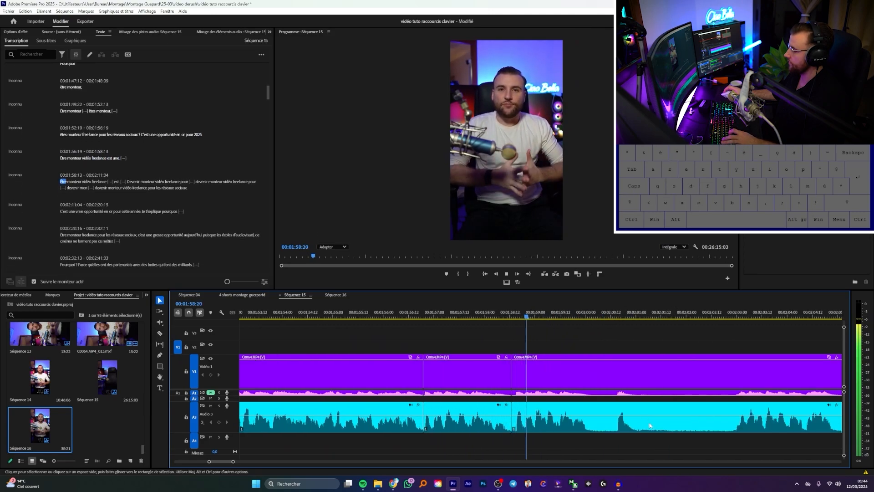
key("space")
left_click(737, 427, "shift")
key("v")
left_click(602, 396)
scroll(603, 396, "down", 2)
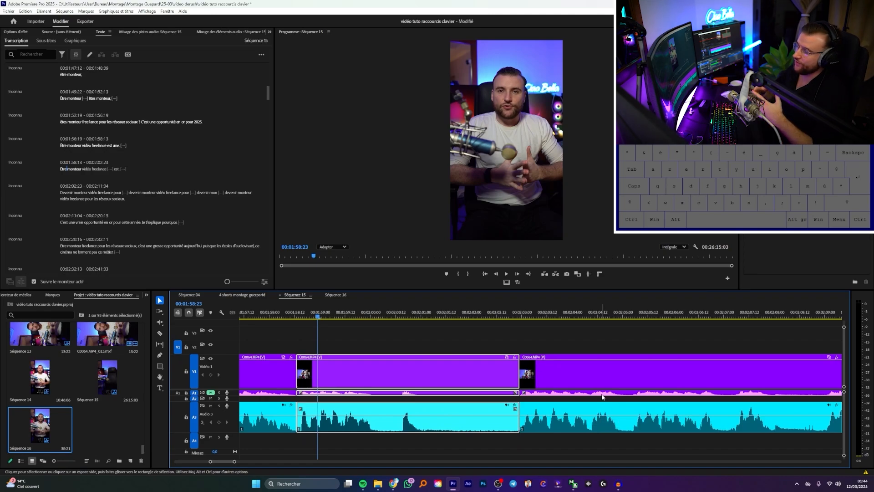
Step: Try ripple-trimming the end of the selected clip to the playhead at 00:02:00:02, and undo the trim
left_click(375, 314)
key("w")
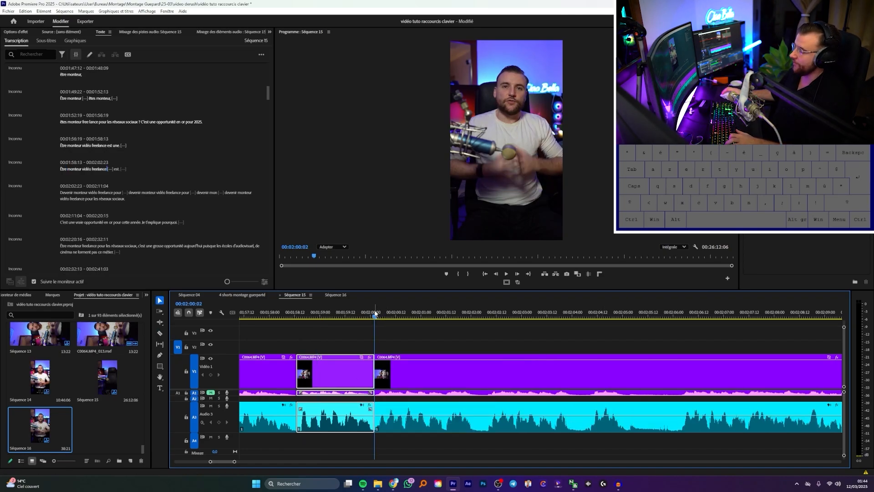
key("ctrl+z")
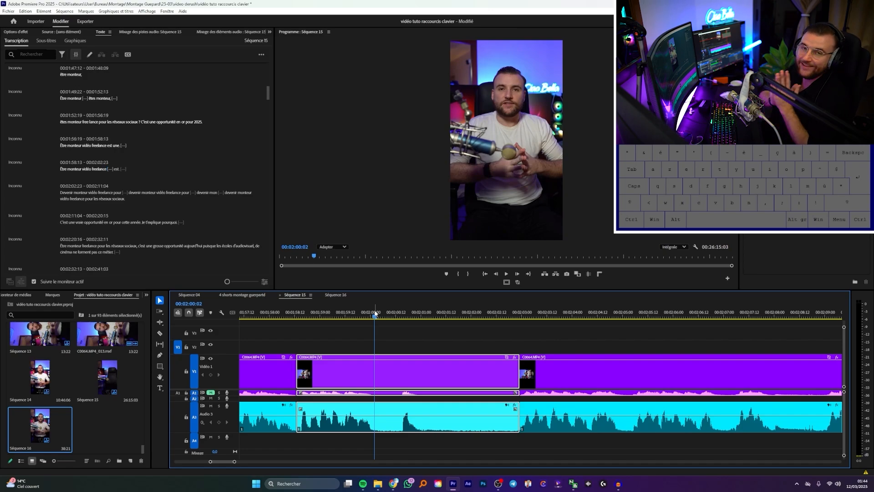
Step: Split all tracks with the Razor tool around the long pause between 00:06:34:18 and about 00:06:39
key("c")
key("minus")
key("minus")
key("minus")
scroll(503, 349, "down", 20)
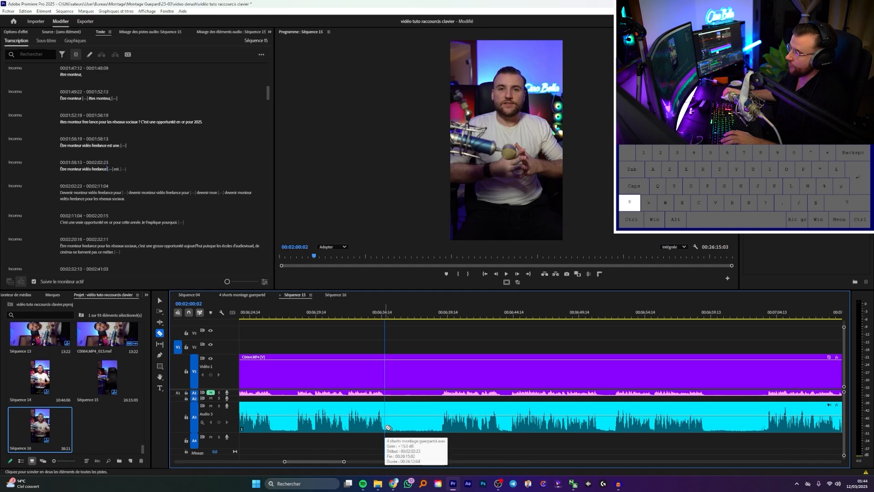
left_click(387, 427)
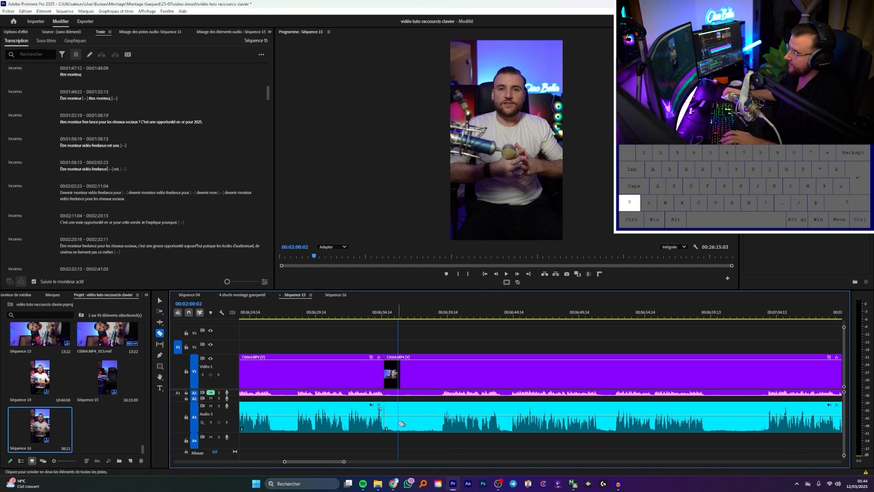
left_click(444, 424, "shift")
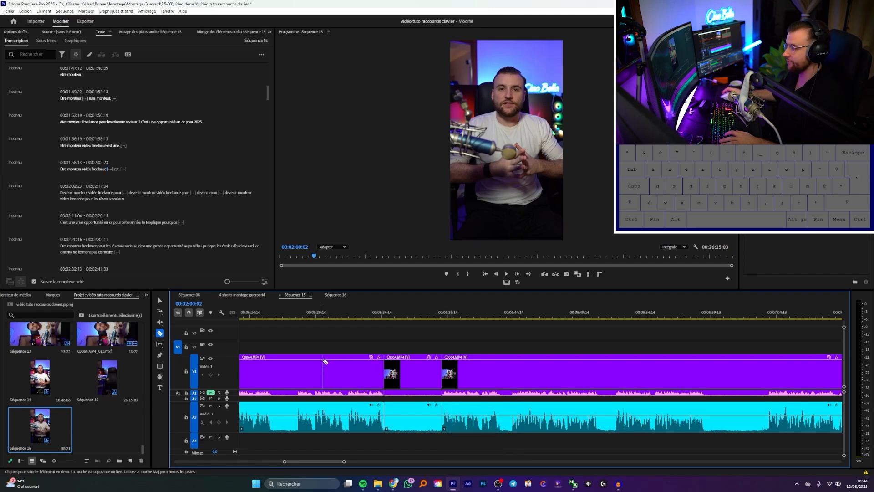
Step: Move the clip following the long pause back to the cut at 00:06:34:18, overwriting the pause
key("r")
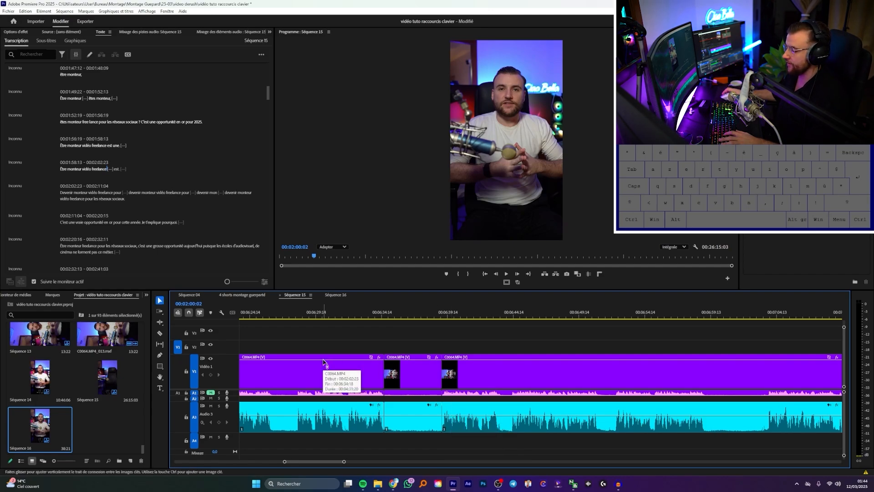
key("c")
key("v")
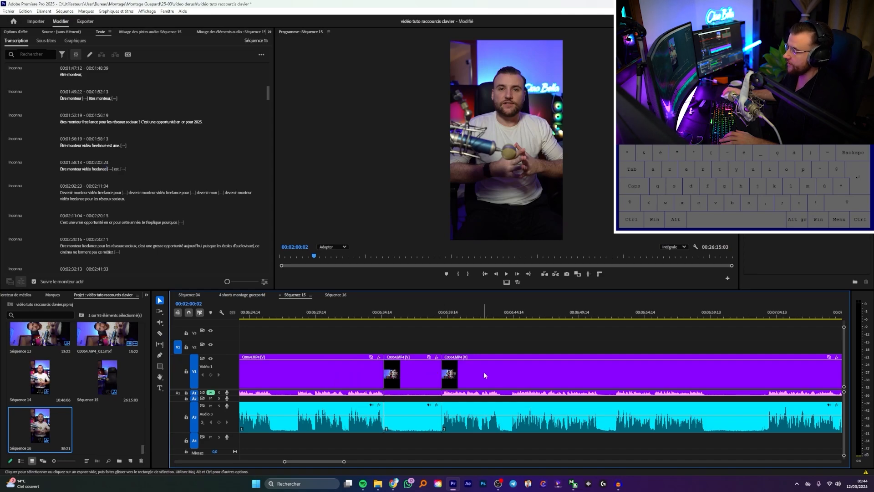
left_click_drag(484, 376, 439, 389)
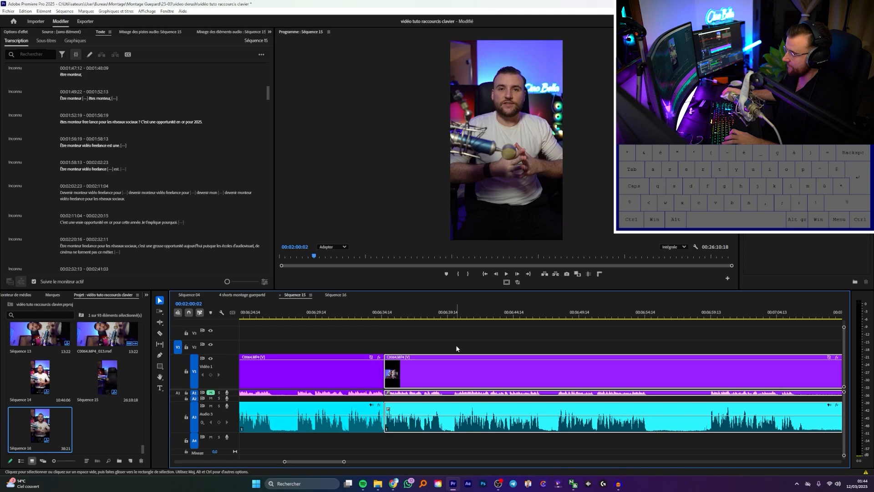
Step: Split all tracks at both ends of the short pause between about 00:06:39:00 and 00:06:40:00
scroll(456, 349, "up", 3)
key("c")
left_click(471, 436, "shift")
left_click(440, 434, "shift")
key("v")
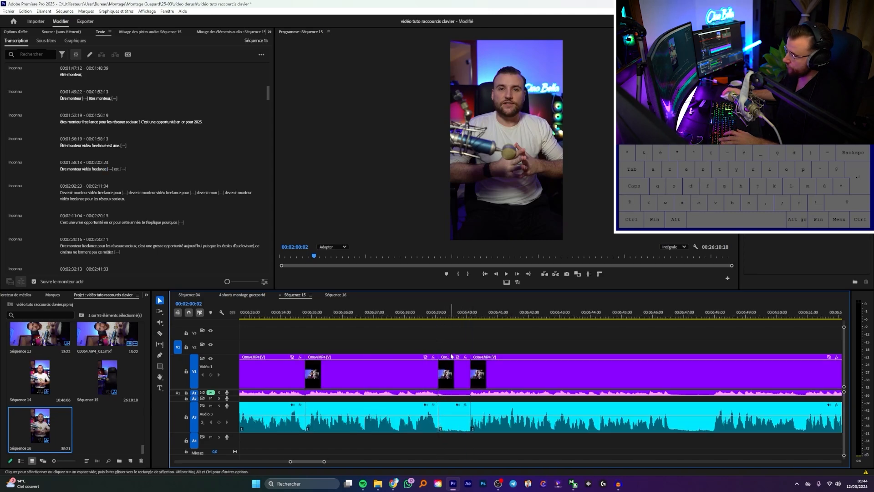
Step: Delete the isolated pause segment near 00:06:39:00 and close the gap it leaves
left_click(457, 377)
key("Delete")
left_click(456, 376)
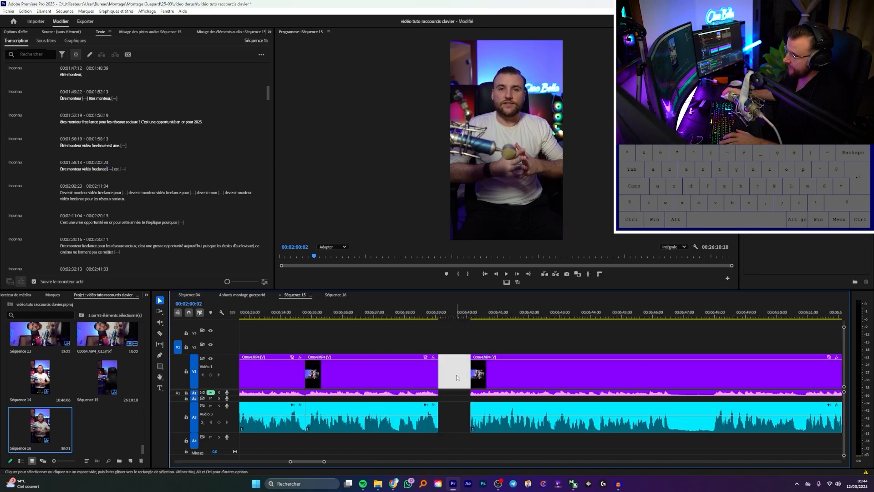
key("Delete")
Step: Split all tracks around the pause between 00:06:45:13 and about 00:06:47:00, and ripple delete the isolated segment
key("c")
left_click(640, 426, "shift")
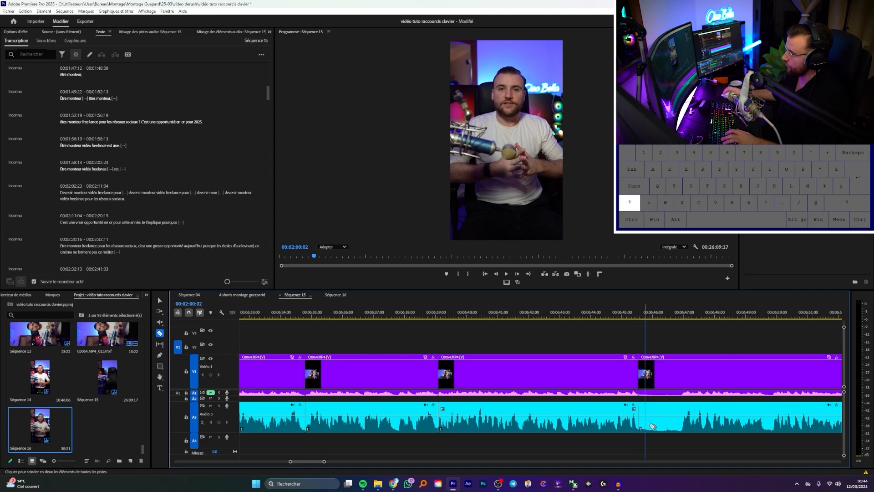
left_click(684, 426, "shift")
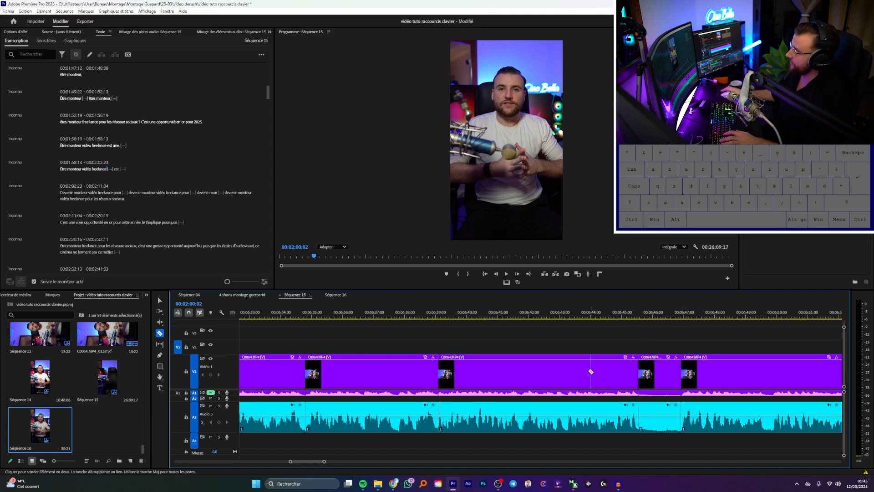
scroll(513, 393, "down", 3)
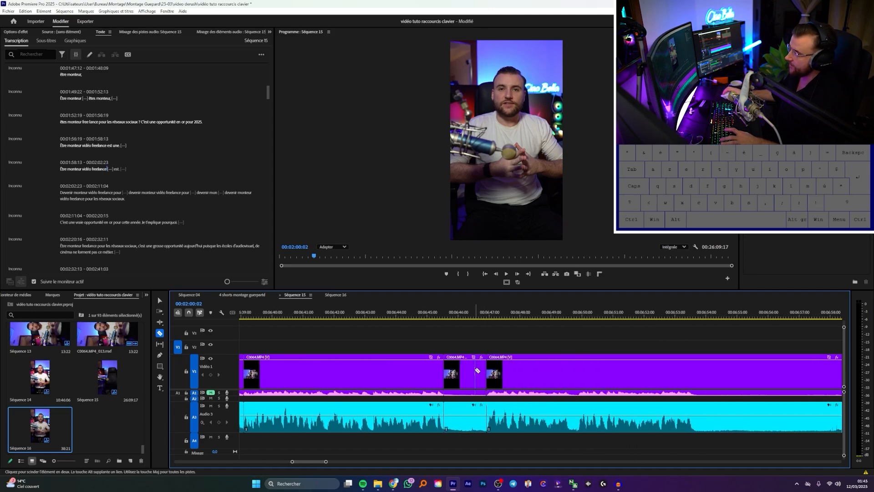
left_click(456, 371)
key("Delete")
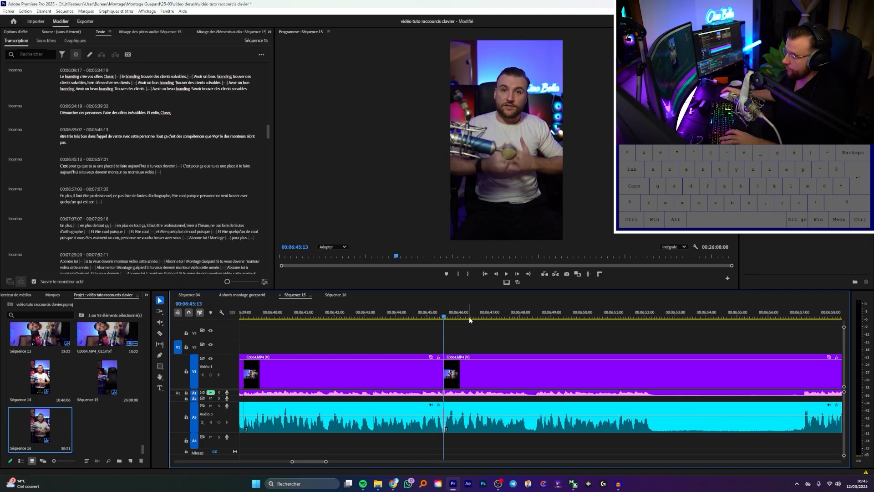
Step: Cut out the pause from 00:06:52:06 to about 00:06:57:00 across all tracks and close the gap
scroll(500, 368, "down", 3)
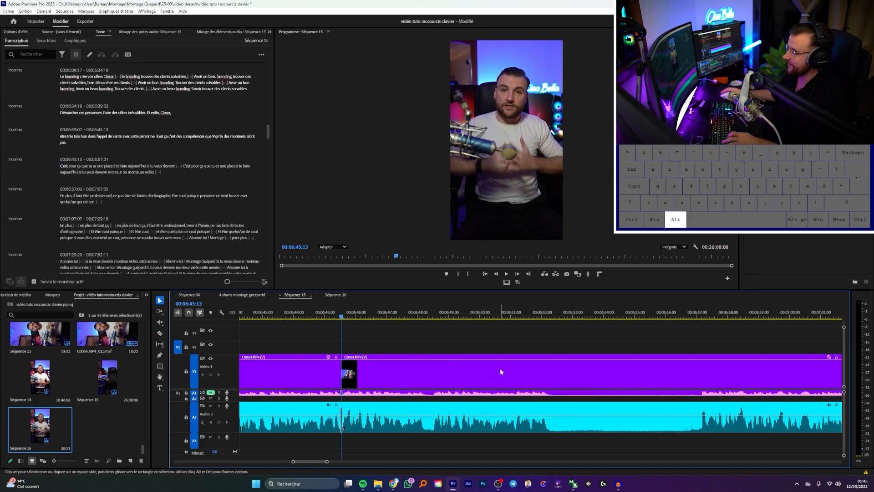
scroll(500, 368, "down", 2)
key("c")
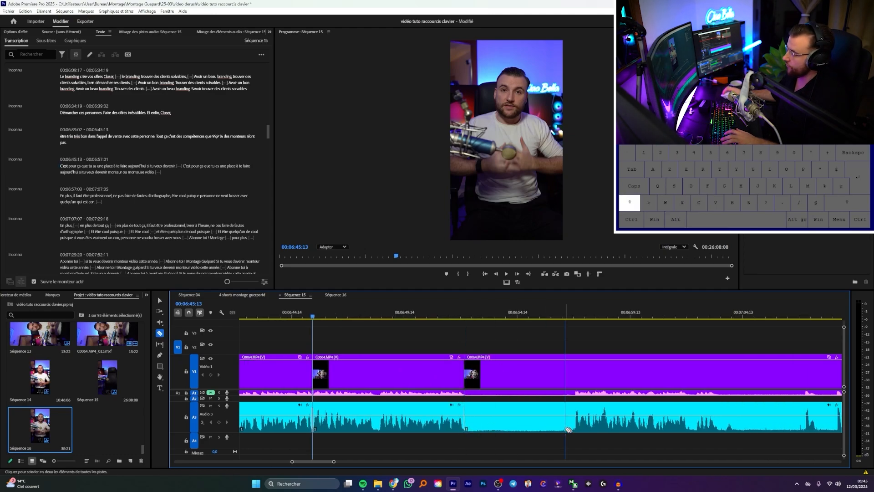
key("v")
left_click(512, 374)
key("shift+Delete")
key("Down")
Step: Split all tracks around the pause from 00:06:58:16 to about 00:07:02:10 and ripple delete it
scroll(512, 373, "down", 3)
key("c")
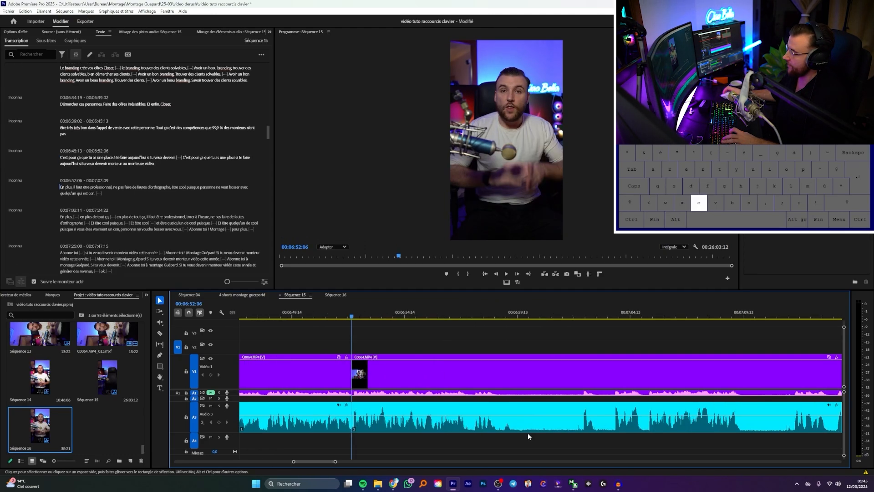
left_click(497, 429, "shift")
left_click(583, 429, "shift")
key("v")
left_click(542, 416)
key("shift+Delete")
key("Down")
Step: Isolate the pause from 00:07:05:14 to about 00:07:08:00 on all tracks and ripple delete it
scroll(542, 417, "down", 3)
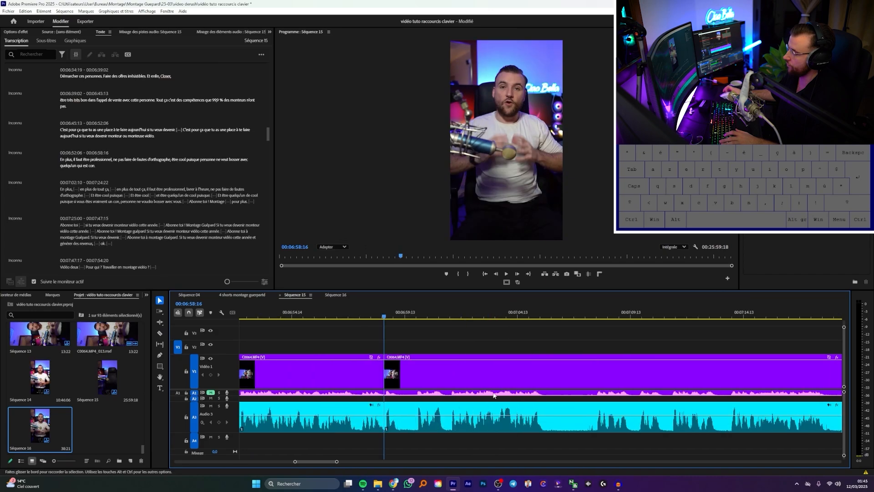
key("c")
left_click(543, 429, "shift")
left_click(591, 429, "shift")
key("v")
left_click(567, 416)
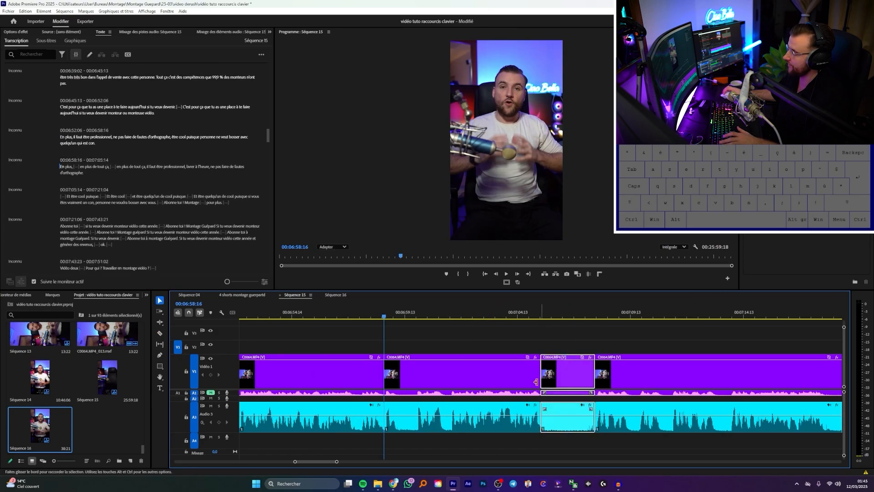
key("shift+Delete")
key("Down")
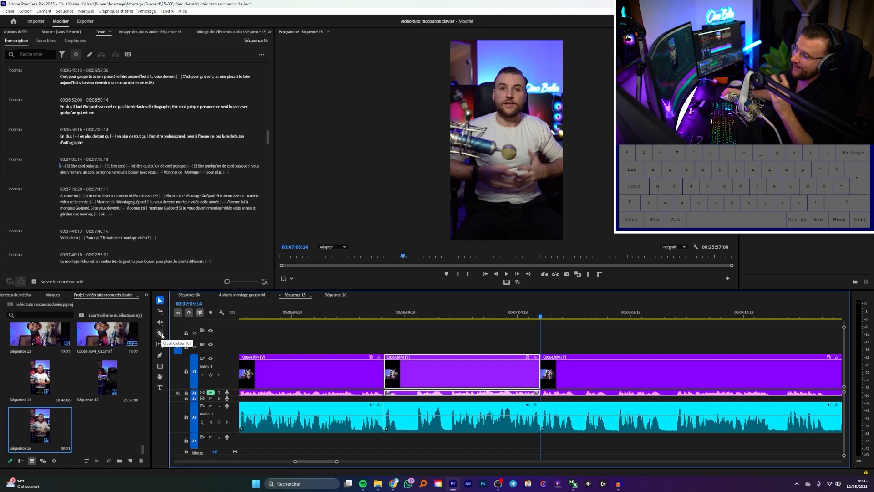
left_click(160, 334)
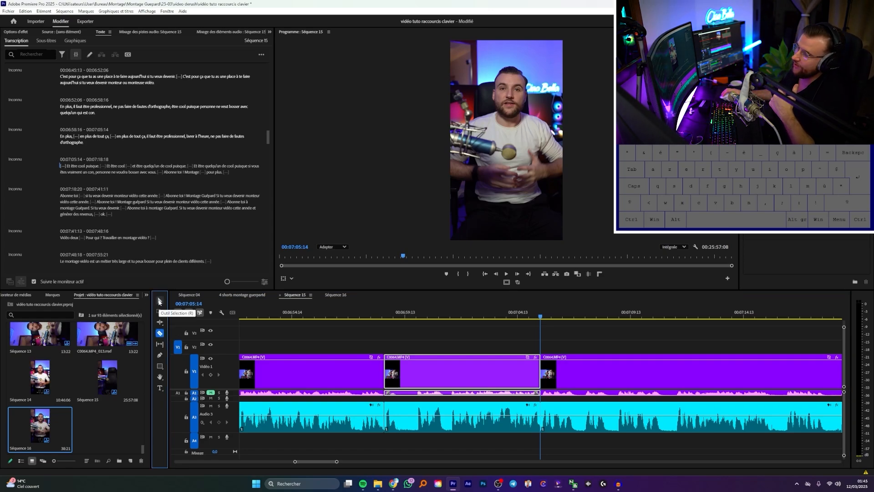
left_click(160, 301)
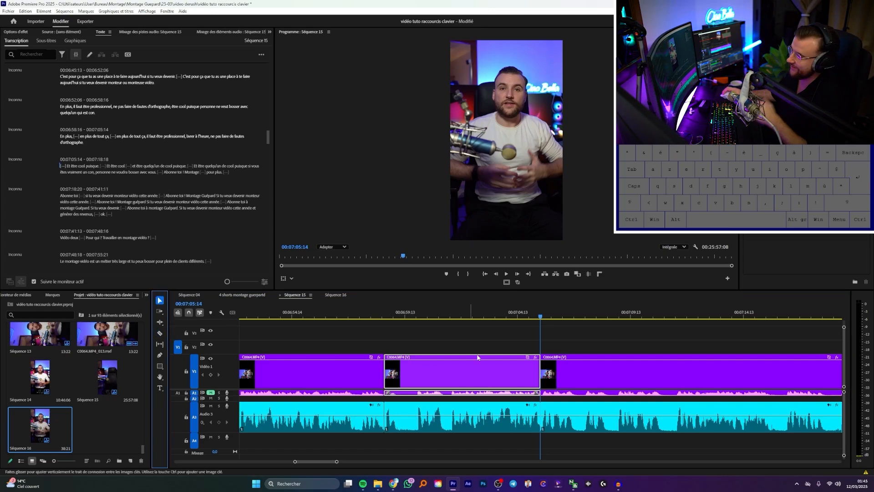
Step: Split all tracks around the short pause from 00:07:01:06 to about 00:07:01:16 and ripple delete it
left_click(470, 315)
scroll(443, 391, "up", 3)
key("c")
left_click(462, 410, "shift")
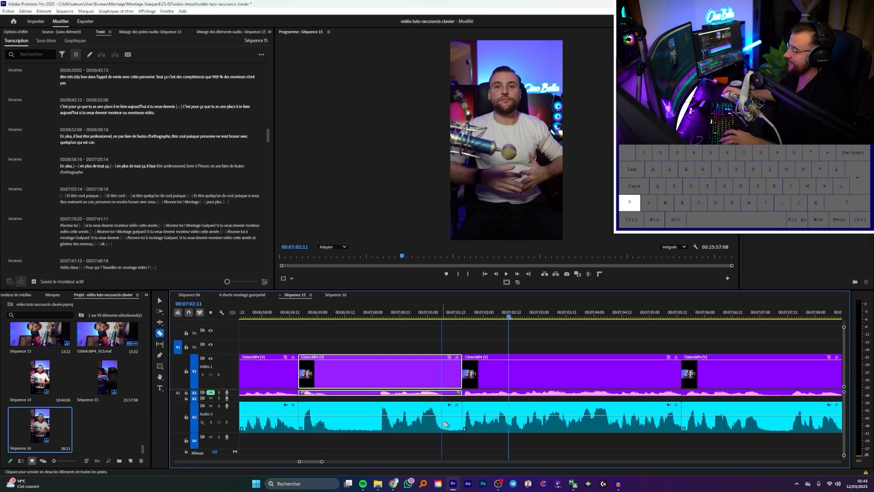
left_click(441, 416, "shift")
key("r")
left_click_drag(452, 321, 448, 426)
key("shift+Delete")
Step: Split all tracks at about 00:07:00:02 and ripple delete the segment from 00:06:58:16 up to that cut
key("c")
left_click(380, 399, "shift")
key("r")
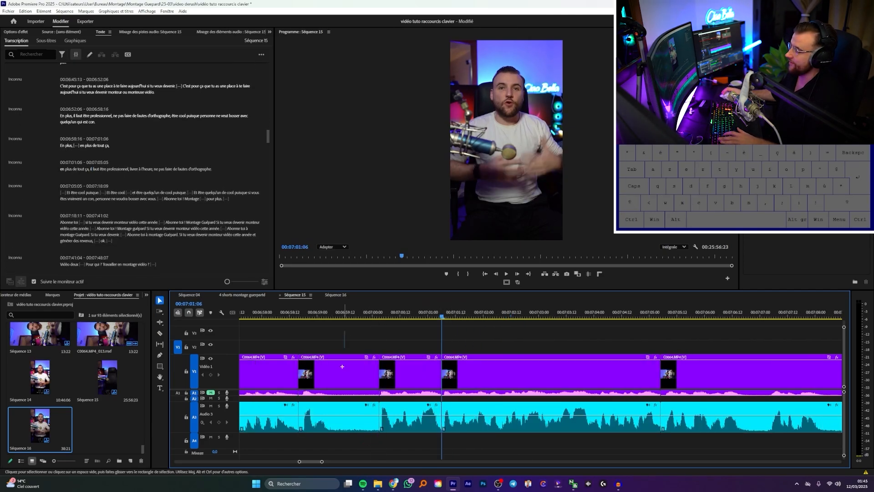
left_click(332, 365)
key("shift+Delete")
key("minus")
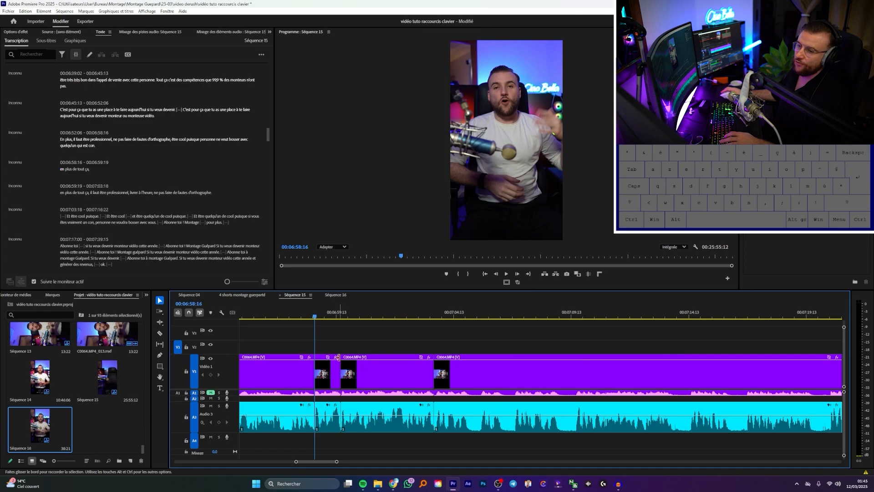
Step: Split all tracks with the Razor tool at 00:07:09:01 and 00:07:09:18, isolating the pause
scroll(361, 350, "down", 2)
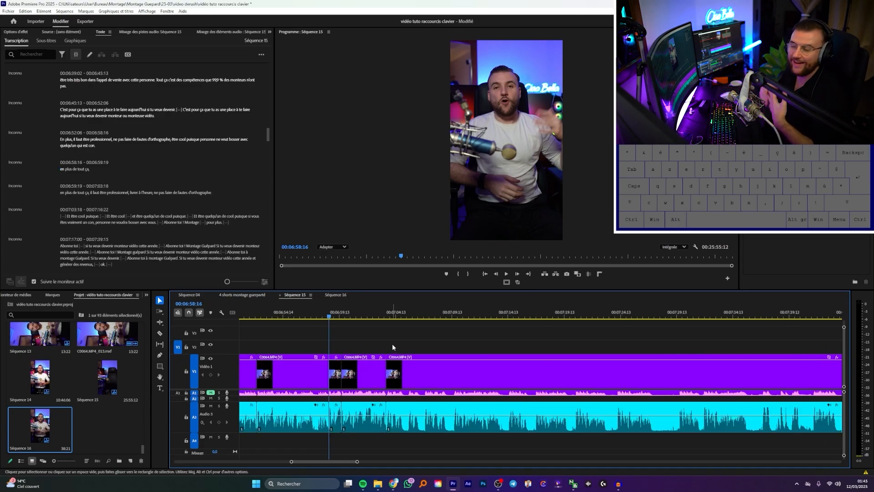
scroll(373, 374, "up", 4)
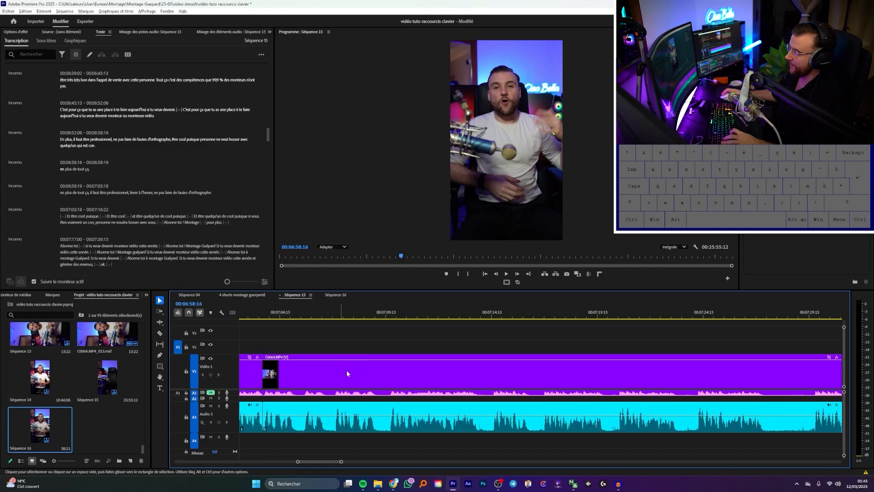
key("c")
left_click(399, 434)
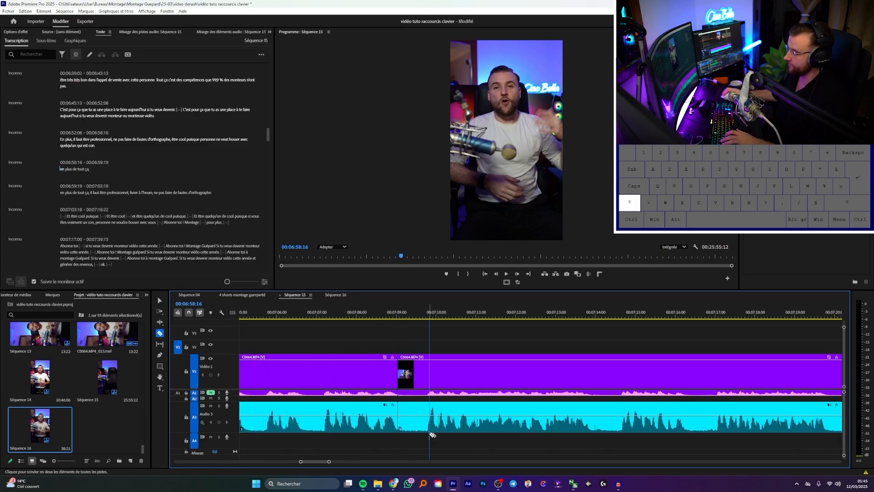
left_click(427, 432, "shift")
key("r")
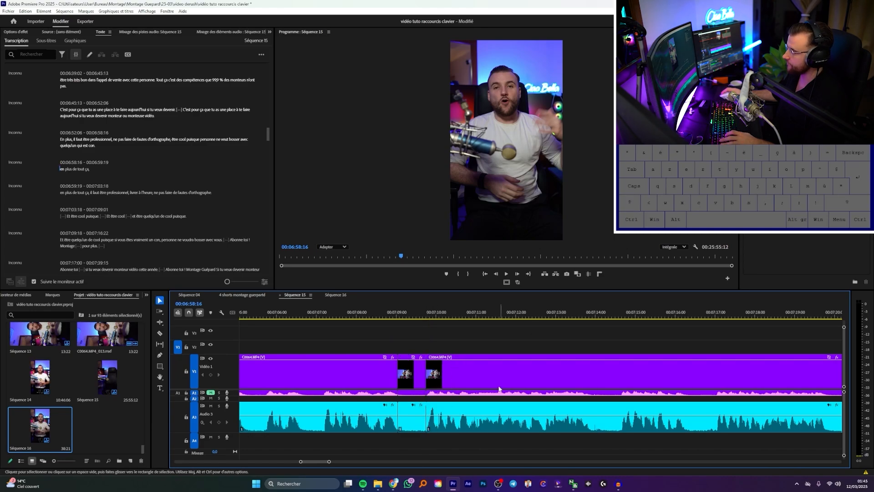
Step: Split all tracks at the playhead around two pauses, at 00:07:16:07, 00:07:17:00, 00:07:19:19 and 00:07:20:13
scroll(495, 389, "down", 5)
scroll(493, 363, "up", 3)
left_click_drag(475, 317, 653, 318)
key("ctrl+shift+k")
key("ctrl+shift+k")
key("ctrl+shift+k")
key("ctrl+shift+k")
scroll(594, 365, "down", 3)
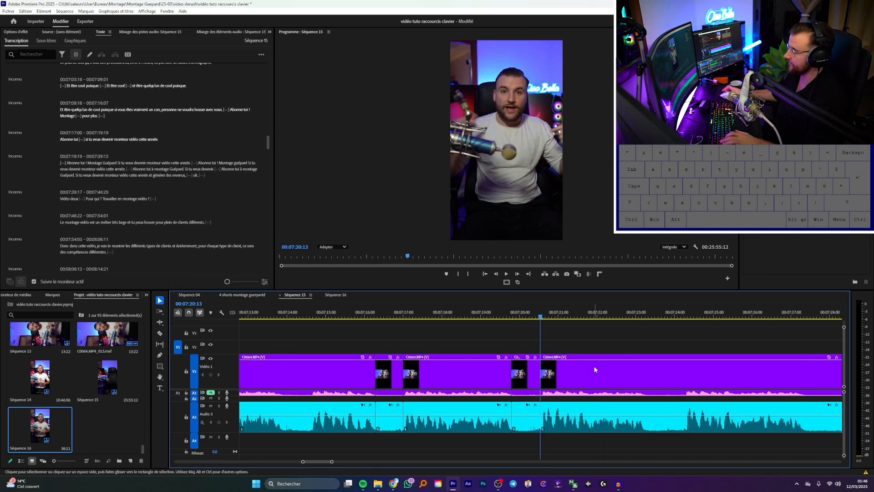
Step: Split all tracks at the playhead at 00:07:23:05 and 00:07:24:06 to isolate the pause
scroll(589, 367, "down", 5)
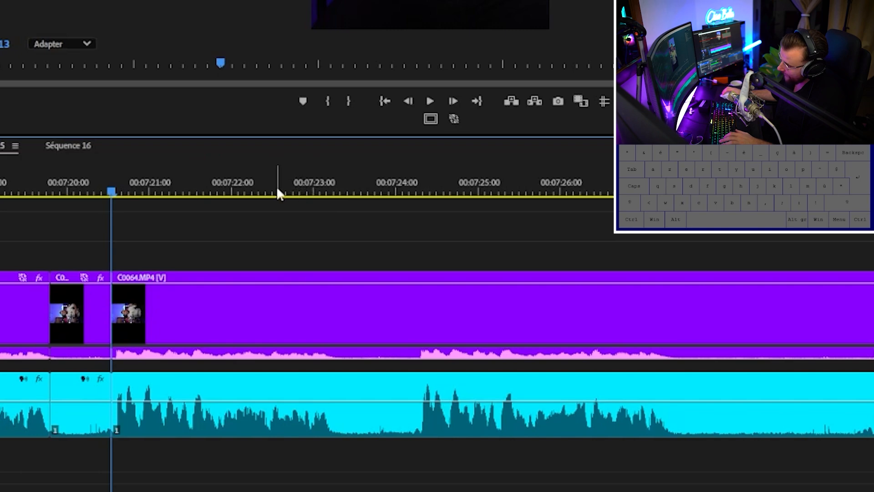
left_click_drag(277, 189, 331, 192)
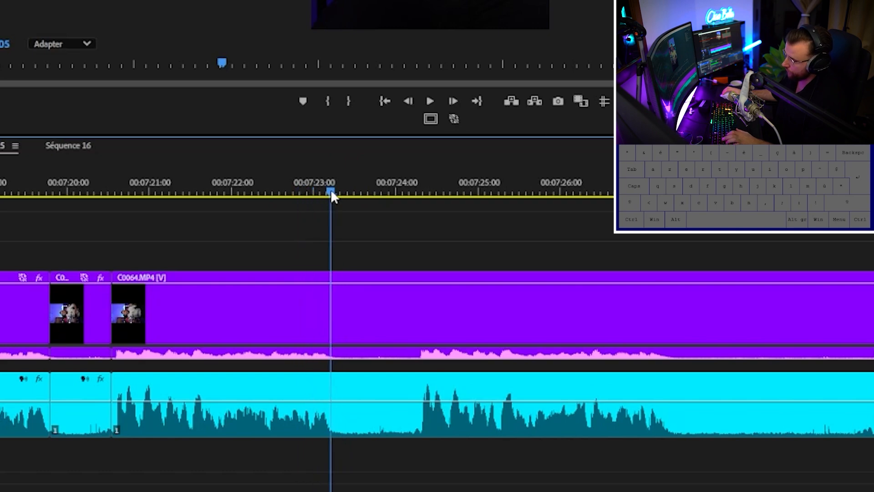
key("ctrl+k")
left_click(473, 188)
left_click(419, 184)
key("ctrl+k")
Step: Split all tracks at 00:07:27:08 and 00:07:29:19, at both ends of the following pause
left_click(701, 191)
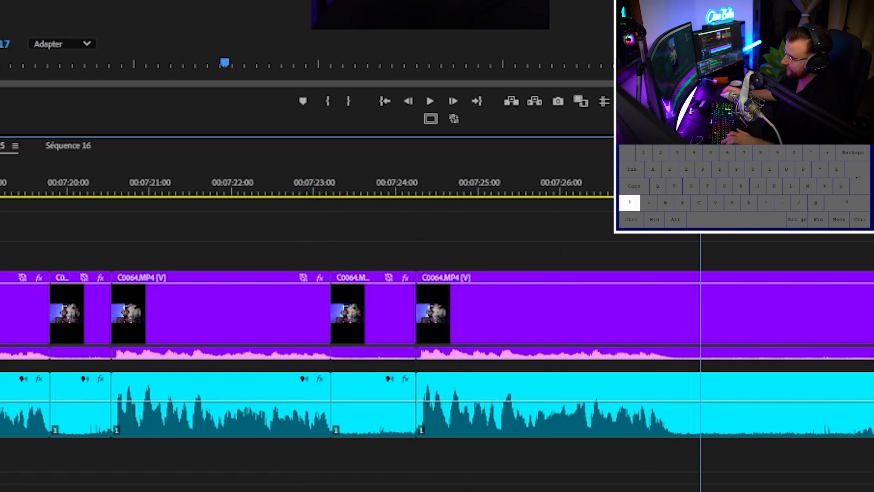
left_click_drag(700, 191, 669, 191)
key("ctrl+k")
left_click_drag(873, 192, 872, 191)
key("ctrl+k")
scroll(484, 279, "down", 4)
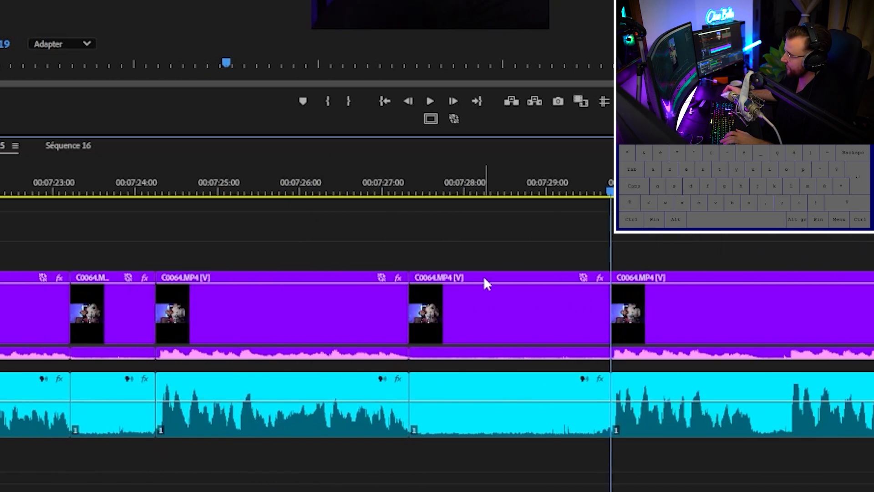
Step: Split all tracks at the playhead at 00:07:35:18, where the sentence ends
scroll(484, 276, "down", 7)
left_click_drag(613, 192, 717, 191)
key("ctrl+k")
left_click(636, 191)
key("ctrl+k")
key("ctrl+z")
Step: Split all tracks at 00:07:41:17 and select the clip between 00:07:35:18 and this cut
left_click(706, 317)
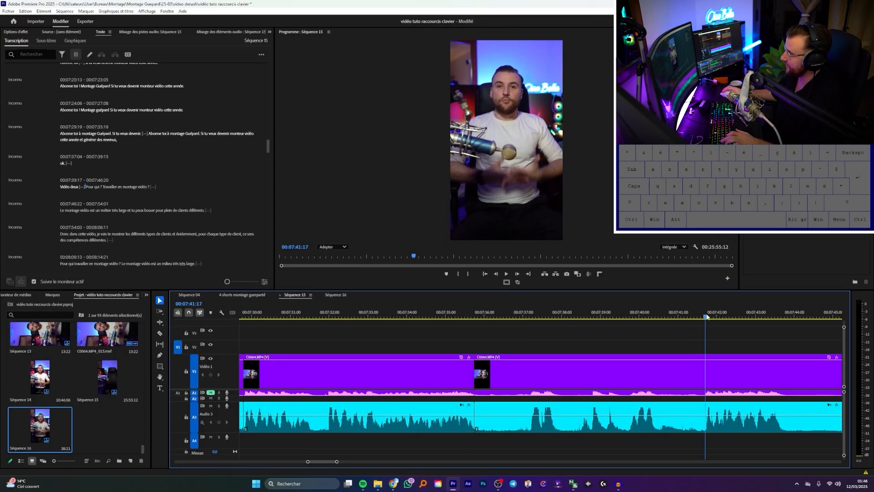
key("ctrl+k")
scroll(613, 390, "down", 1)
scroll(613, 390, "down", 5)
left_click(622, 382)
scroll(622, 382, "down", 4)
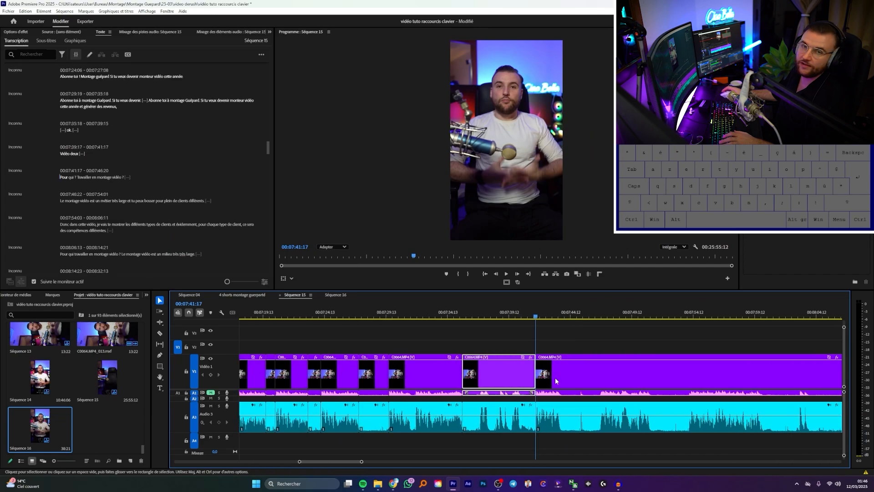
Step: Split all tracks around the pause from 00:07:43:17 to about 00:07:46:22 and ripple delete it
scroll(554, 379, "down", 3)
left_click(517, 369)
scroll(506, 371, "up", 3)
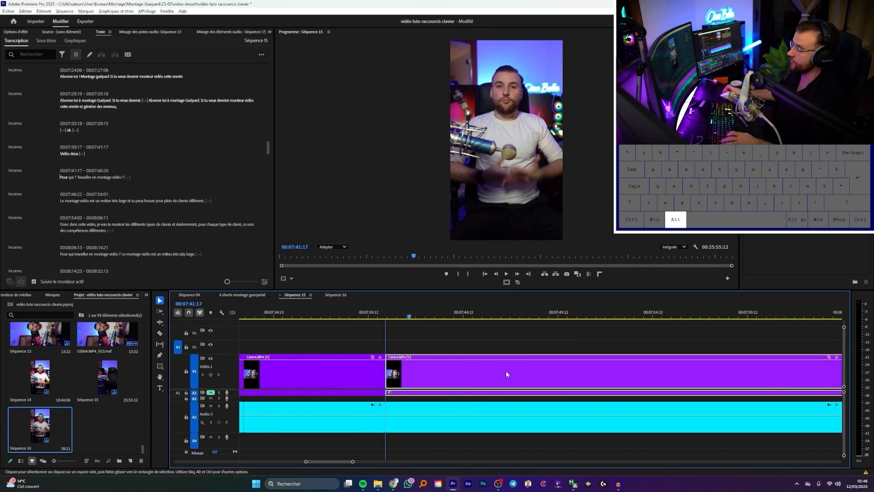
scroll(507, 374, "up", 2)
key("space")
key("c")
left_click(510, 424, "shift")
left_click(405, 424, "shift")
key("v")
left_click(464, 425)
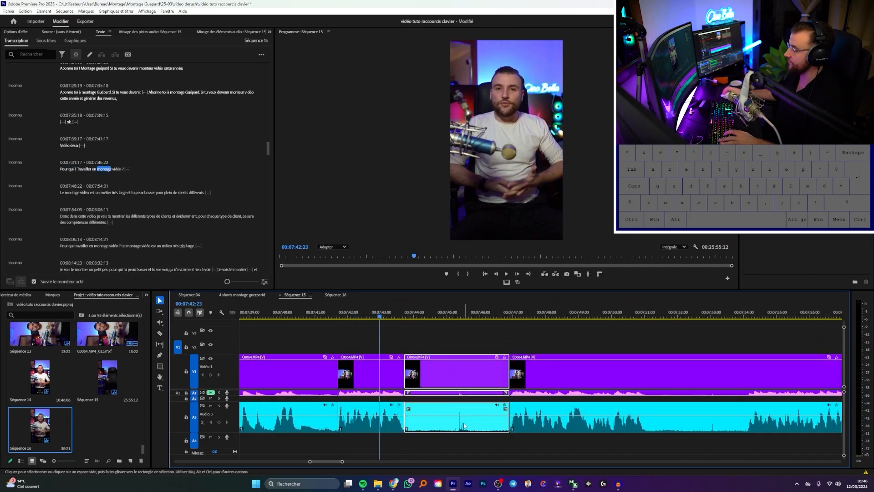
key("shift+Delete")
Step: Split all tracks at 00:07:47:21 and ripple trim the following pause up to the playhead at about 00:07:50:22
key("c")
left_click(542, 429)
key("r")
left_click_drag(638, 320, 643, 318)
key("q")
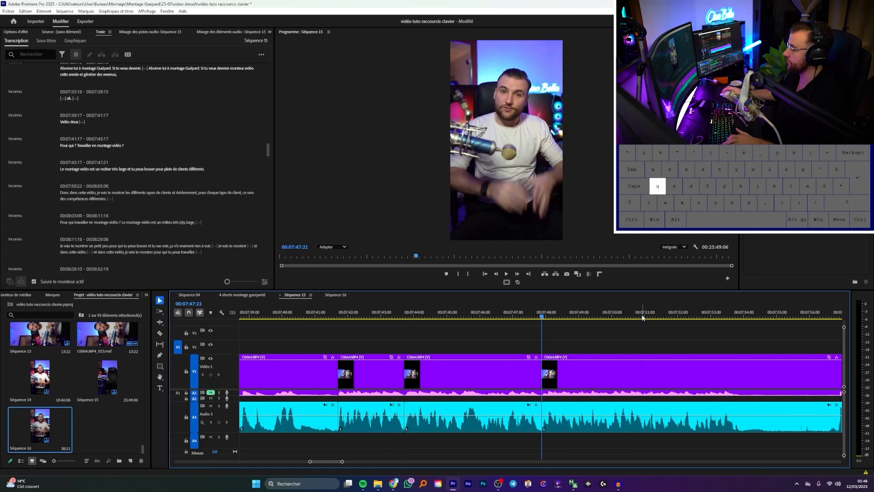
Step: Cut out the section from 00:07:53:22 to about 00:08:00:07 on all tracks and close the gap
scroll(559, 371, "down", 4)
scroll(542, 387, "down", 3)
scroll(523, 400, "up", 3)
key("c")
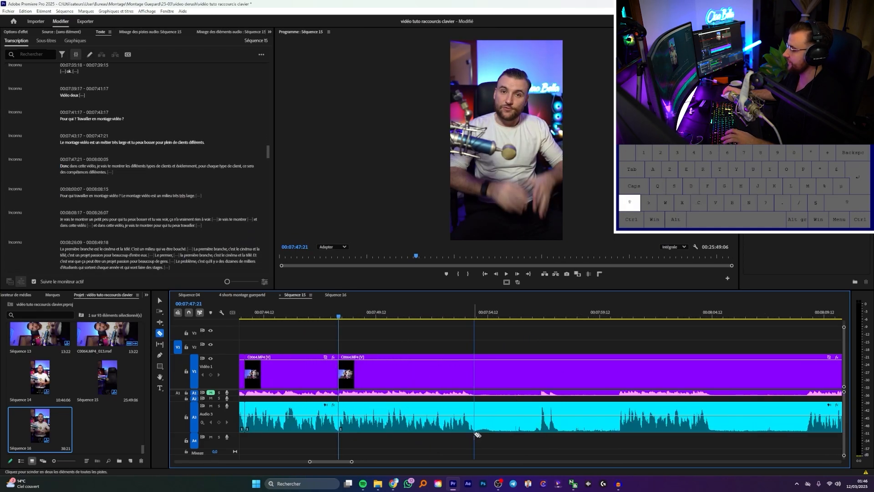
left_click(475, 434, "shift")
left_click(618, 428, "shift")
key("v")
left_click(555, 371)
key("shift+Delete")
key("Down")
Step: Split all tracks at the playhead at 00:07:58:02 and 00:08:02:08, isolating the pause between them
scroll(470, 327, "down", 2)
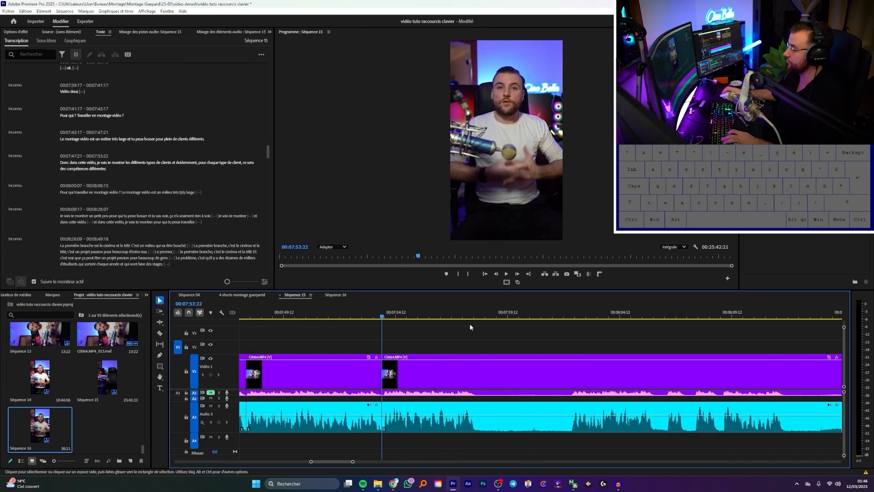
left_click(476, 316)
key("shift+s")
left_click_drag(566, 317, 570, 318)
key("shift+s")
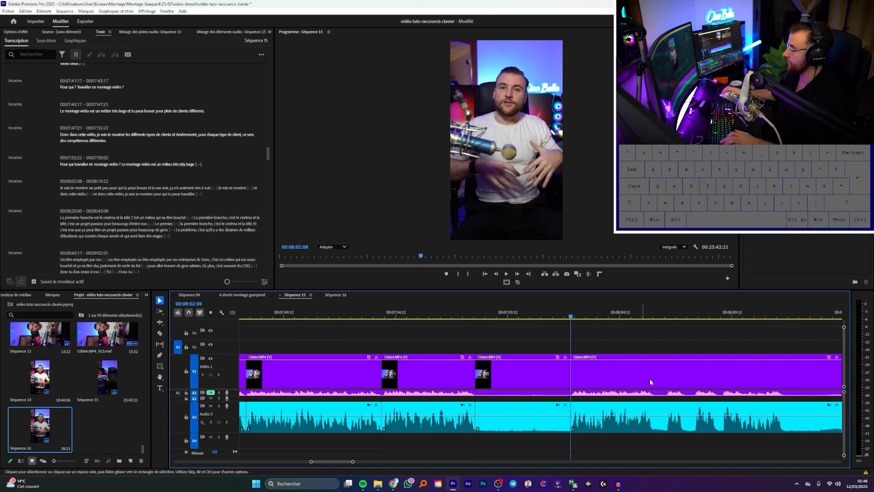
Step: Split all tracks with the Razor tool at 00:08:11:20 and 00:08:20:01, around the long pause
scroll(649, 382, "down", 2)
key("c")
left_click(631, 424, "shift")
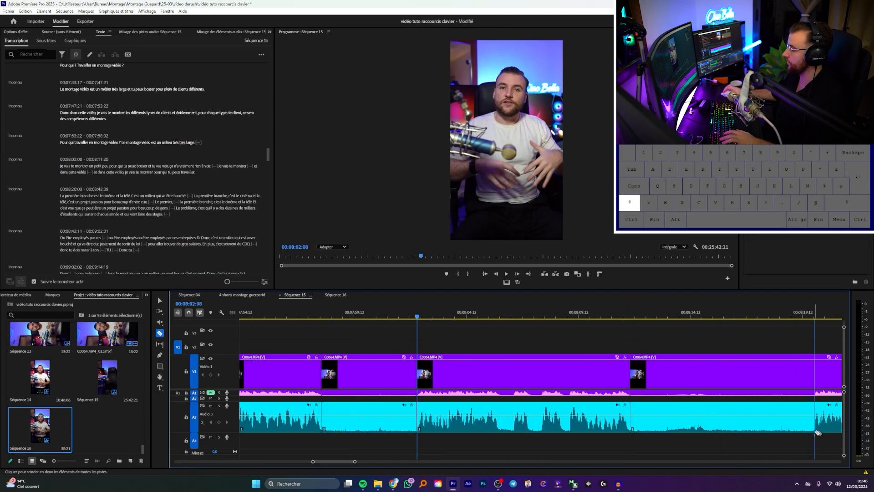
left_click(815, 431, "shift")
key("v")
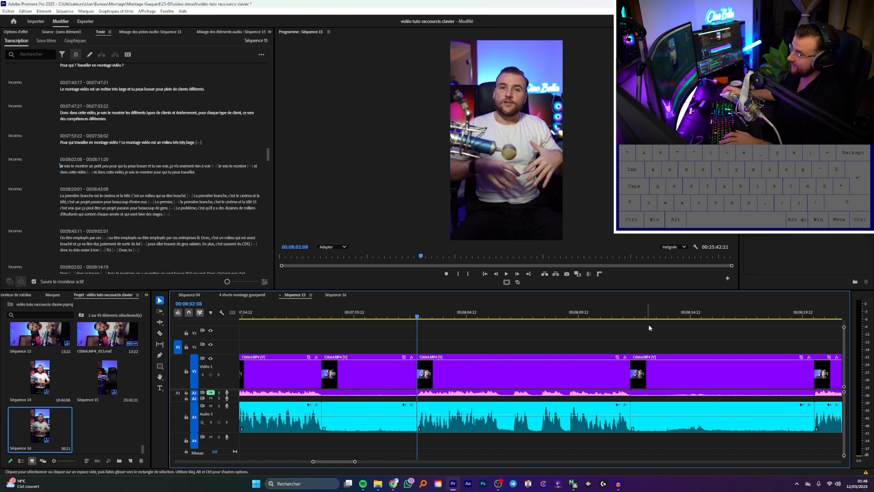
Step: Try to split the clip inside the long pause at 00:08:13:22 and undo that split
left_click(678, 314)
scroll(592, 351, "down", 2)
left_click(526, 378)
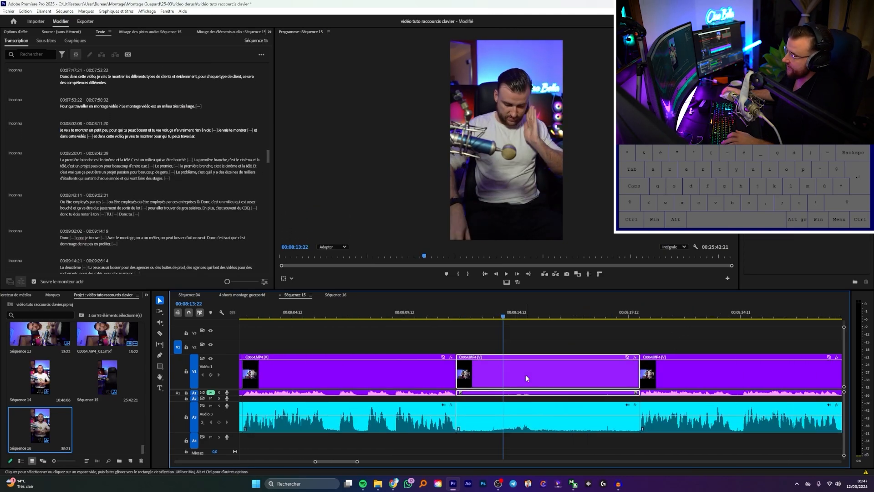
key("ctrl+k")
scroll(523, 374, "down", 3)
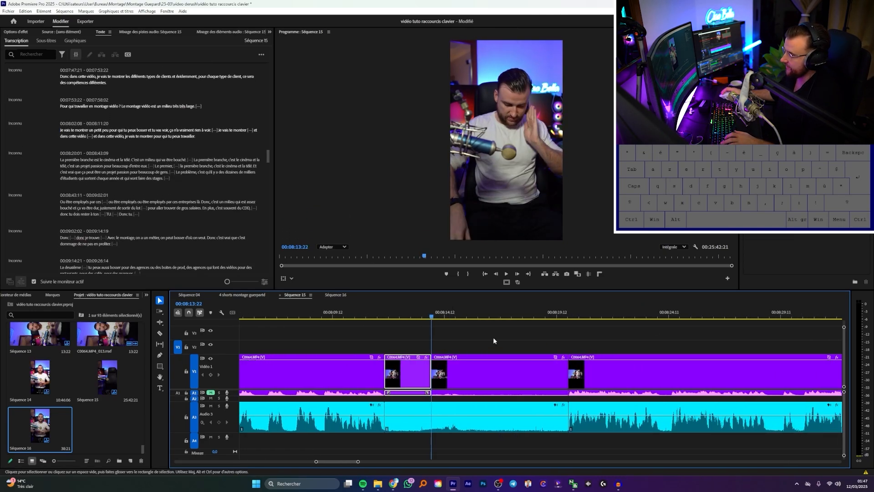
scroll(436, 403, "up", 2, "alt")
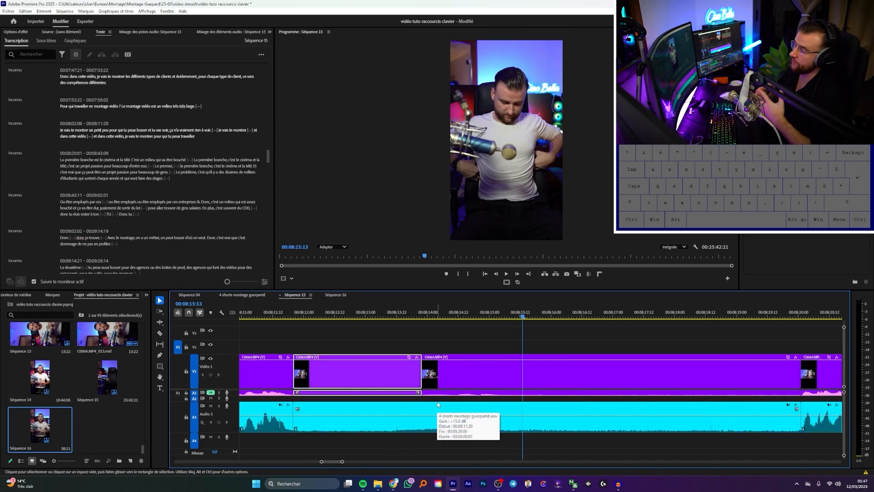
key("ctrl+z")
Step: Cut out the section from 00:08:28:20 to 00:08:30:13 on all tracks with splits and ripple trims
scroll(447, 370, "down", 3, "alt")
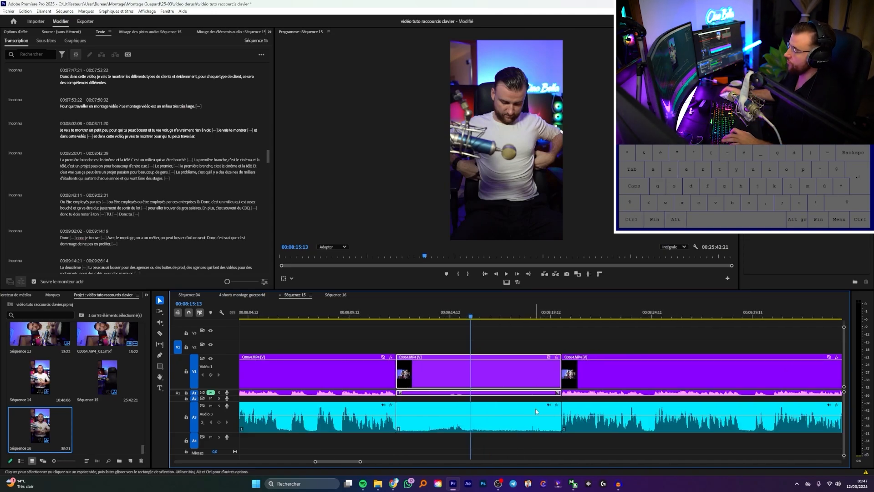
scroll(549, 356, "down", 2)
left_click(641, 319)
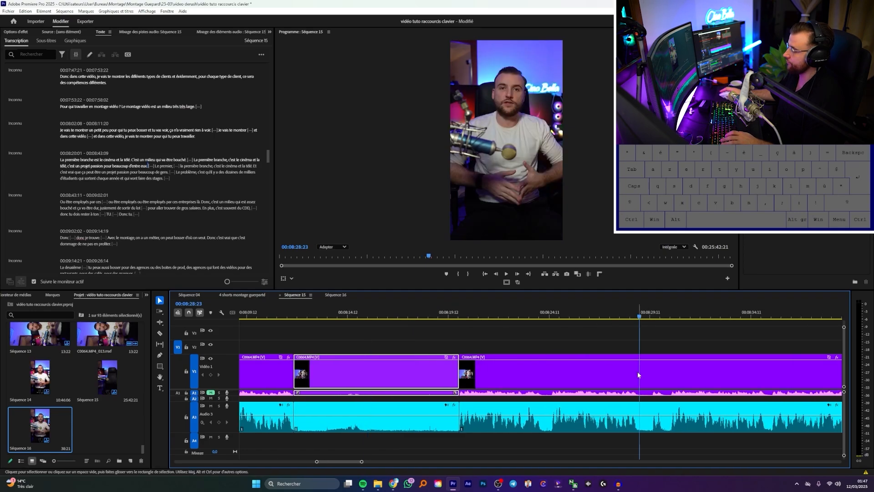
scroll(638, 372, "up", 3, "alt")
key("c")
left_click(564, 431, "shift")
key("space")
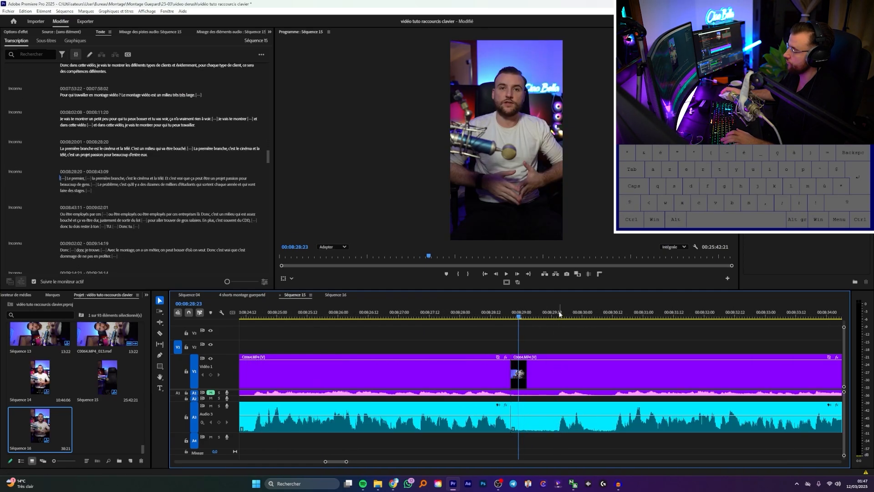
key("v")
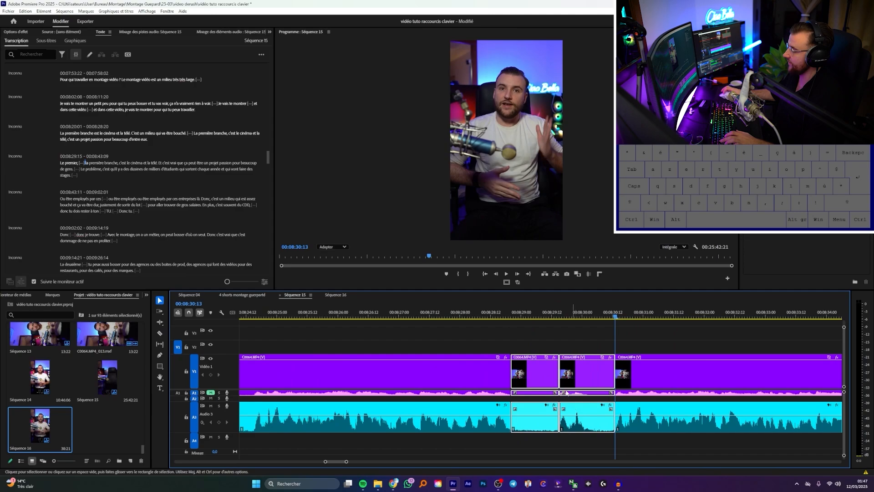
key("q")
key("q")
Step: Split all tracks at 00:08:33:11 and 00:08:33:19 and ripple trim away the short pause between them
scroll(513, 425, "down", 2, "alt")
left_click(498, 312)
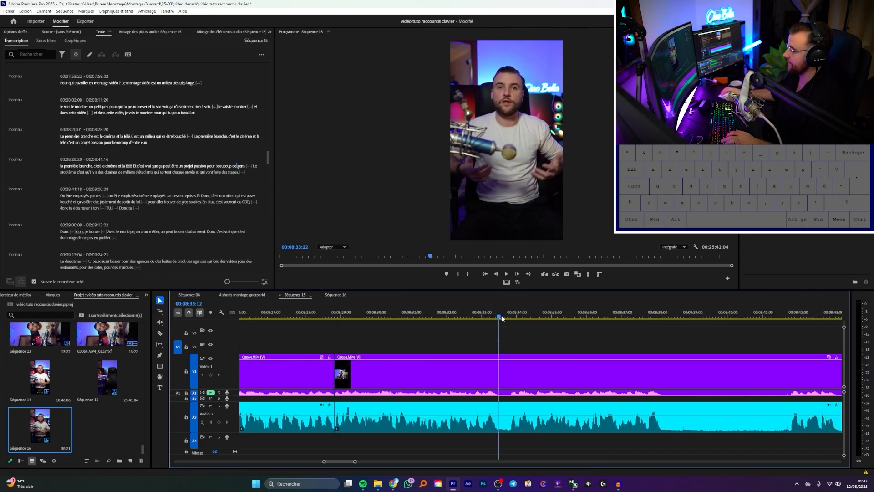
key("shift+s")
left_click(509, 313)
key("shift+s")
scroll(428, 377, "up", 3, "alt")
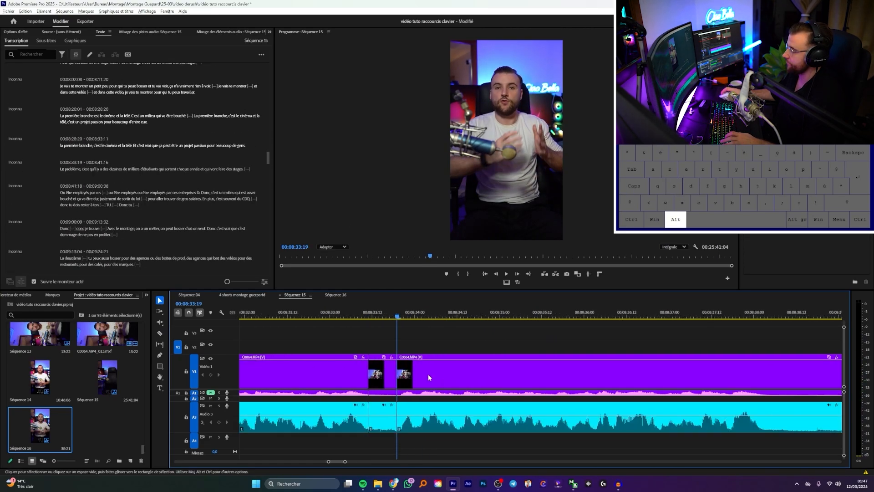
key("q")
Step: Split all tracks at the playhead at 00:08:37:18, 00:08:41:10 and about 00:08:42:18, around the long pause and the false start
scroll(592, 392, "down", 3, "alt")
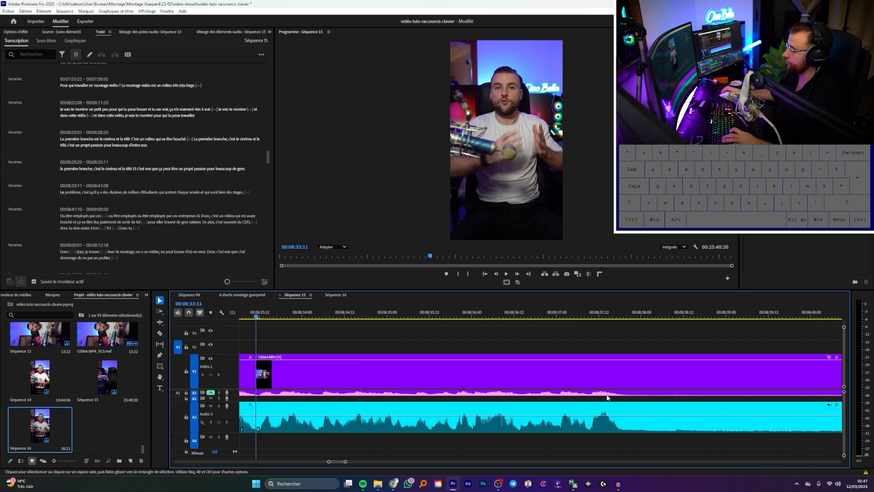
left_click(617, 313)
key("shift+s")
scroll(587, 382, "down", 1, "alt")
left_click(592, 314)
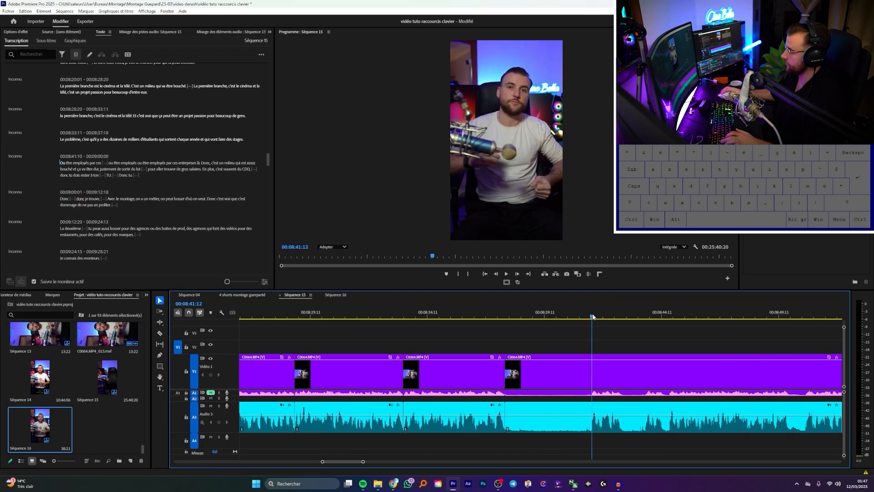
key("shift+s")
left_click(621, 316)
left_click(622, 316)
key("shift+s")
Step: Remove the split sections from 00:08:37:18 up to the playhead at 00:08:43:17, closing the gap with a ripple trim
left_click(644, 315)
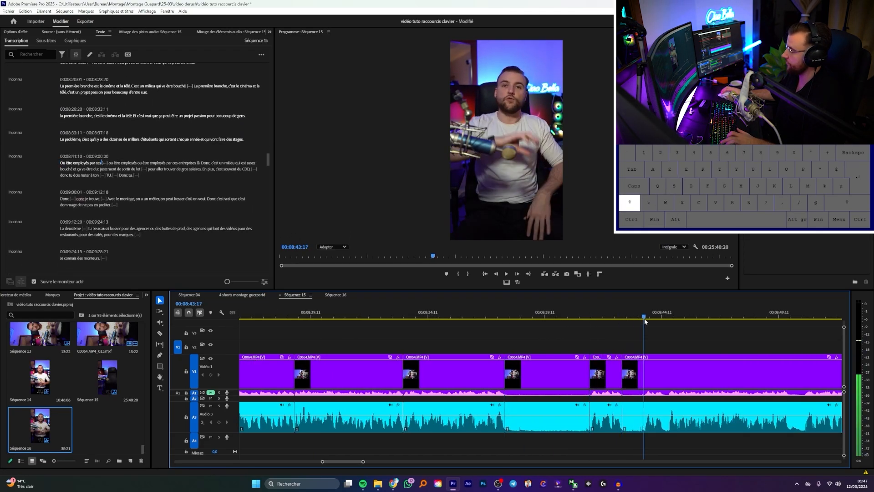
key("q")
scroll(547, 346, "down", 2, "alt")
Step: Return to the sequence start and examine the waveform across the timeline for pauses, up to the uncut part around 00:15:34
left_click(381, 314)
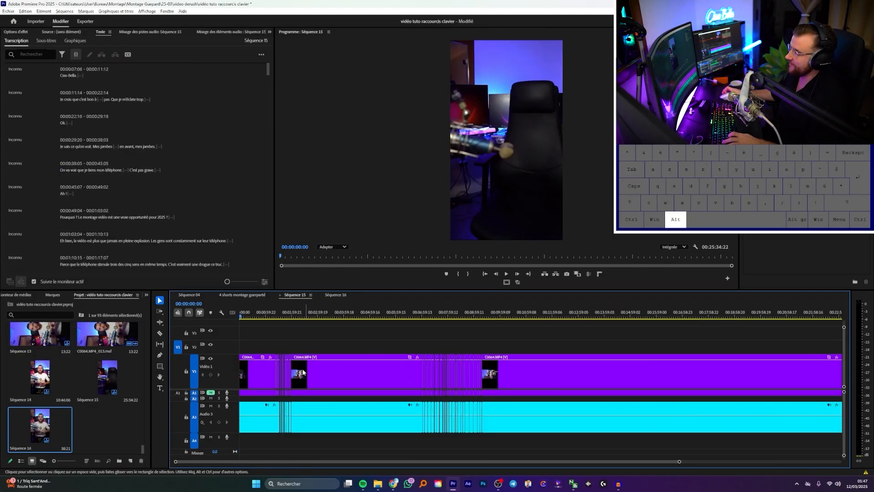
scroll(326, 370, "up", 3, "alt")
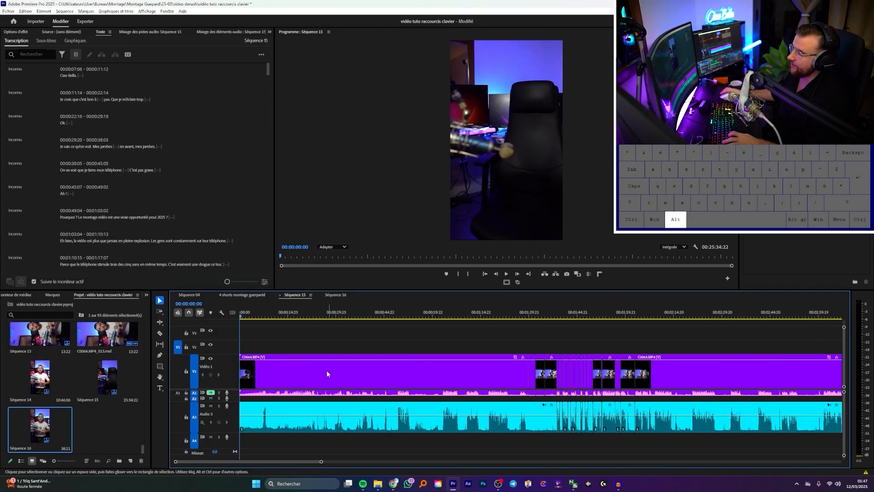
left_click(373, 316)
key("Home")
scroll(379, 376, "up", 5, "alt")
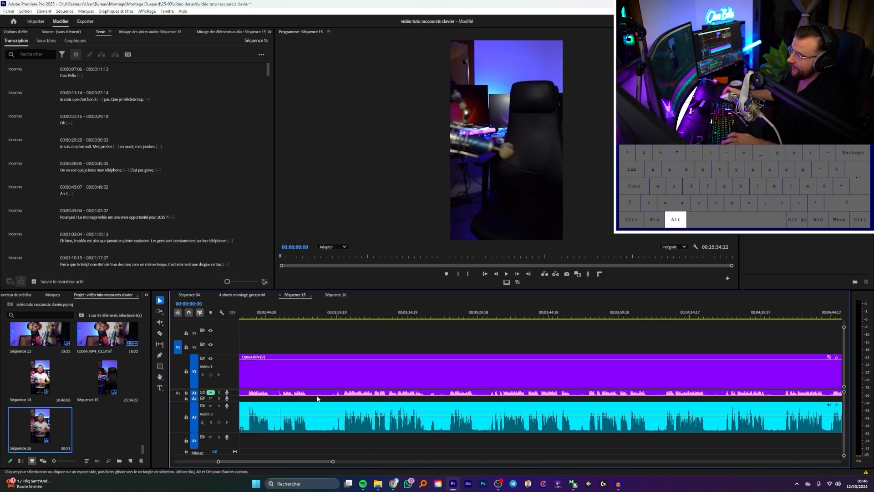
scroll(325, 394, "down", 6, "alt")
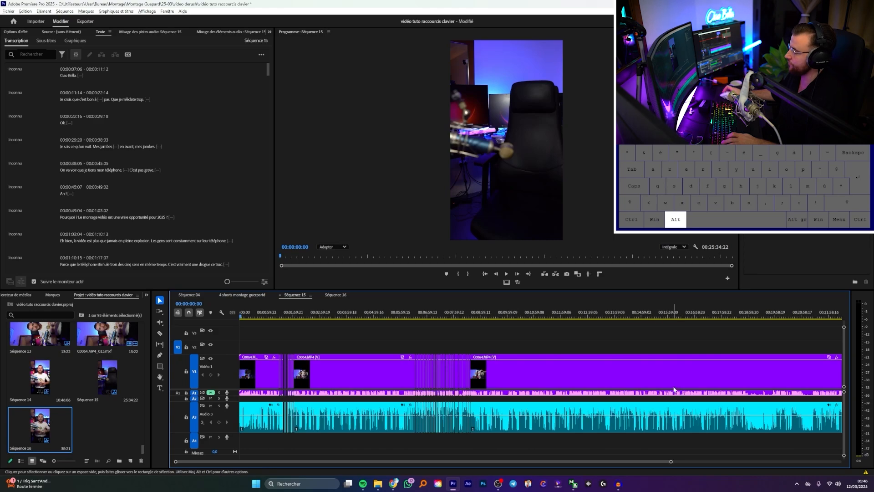
scroll(674, 389, "up", 4, "alt")
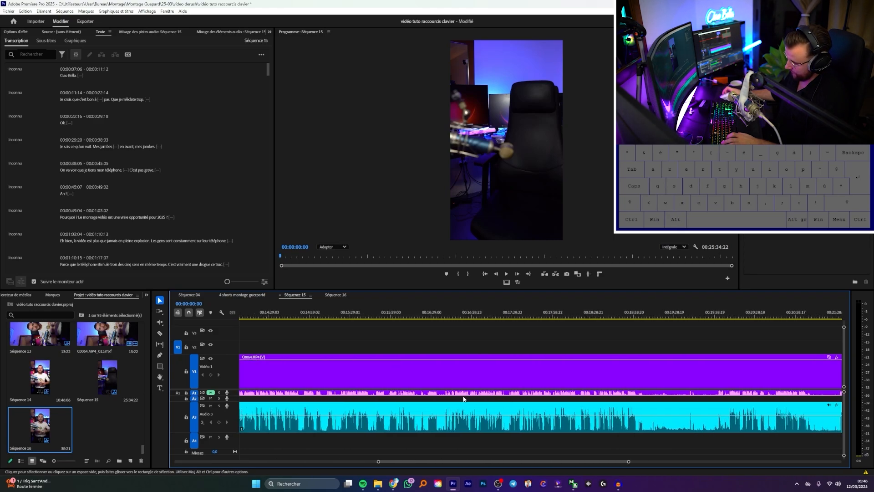
scroll(463, 398, "up", 3)
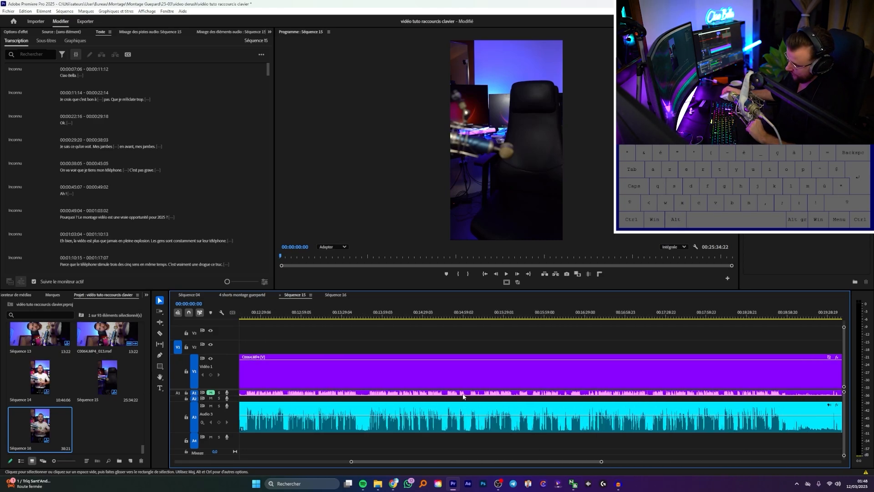
scroll(463, 396, "up", 4, "alt")
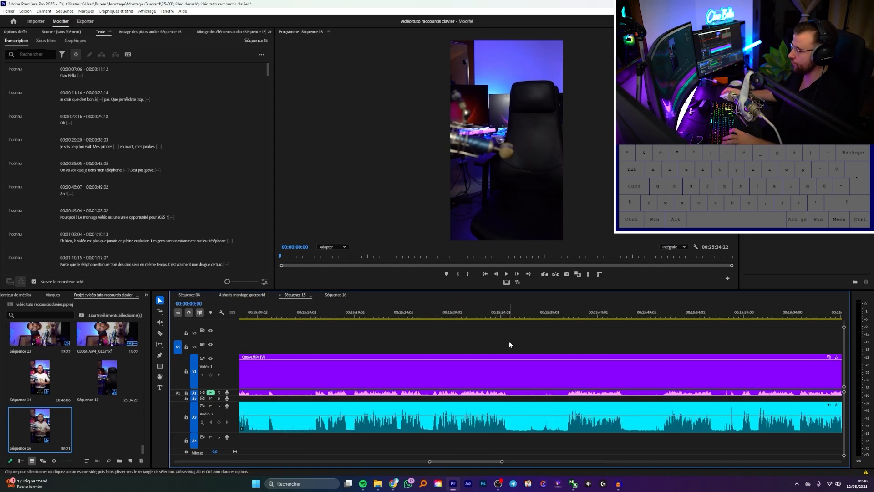
Step: Split all tracks with the Razor tool at 00:15:34:20, 00:15:40:23, 00:15:46:14 and 00:15:50:17, isolating two pauses
key("shift")
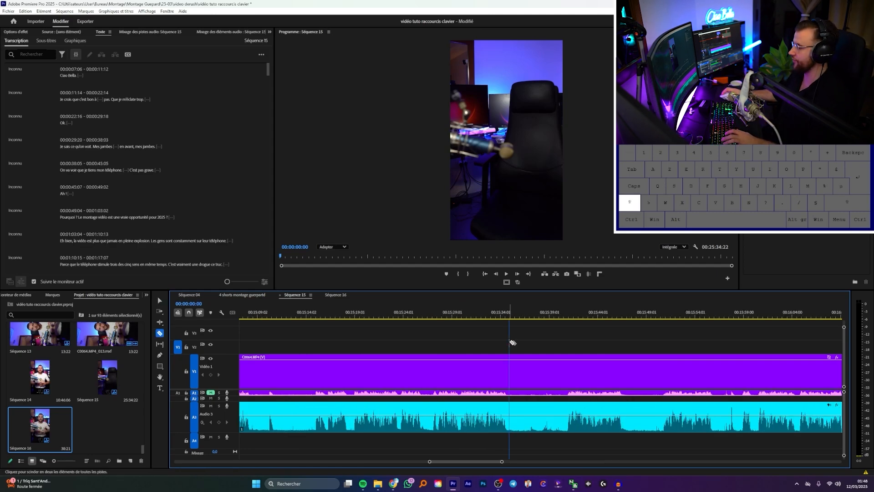
left_click(509, 438, "shift")
left_click(569, 435, "shift")
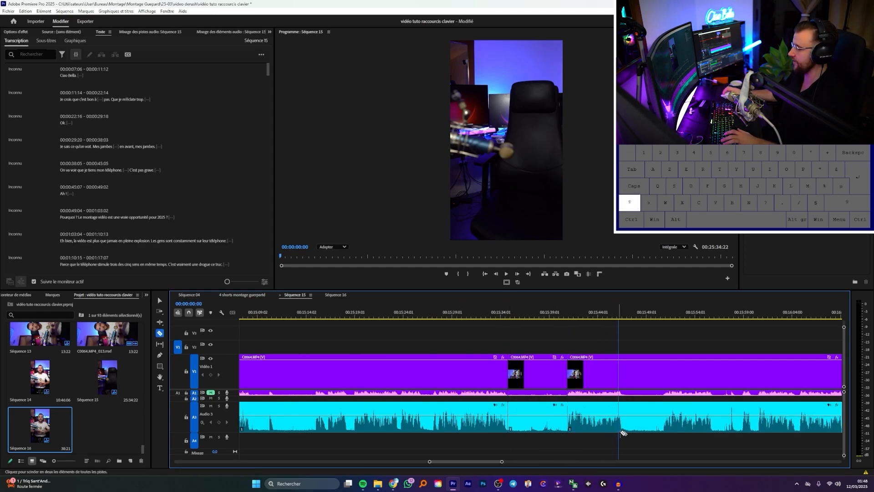
left_click(623, 434, "shift")
left_click(666, 428, "shift")
scroll(594, 322, "down", 2)
key("r")
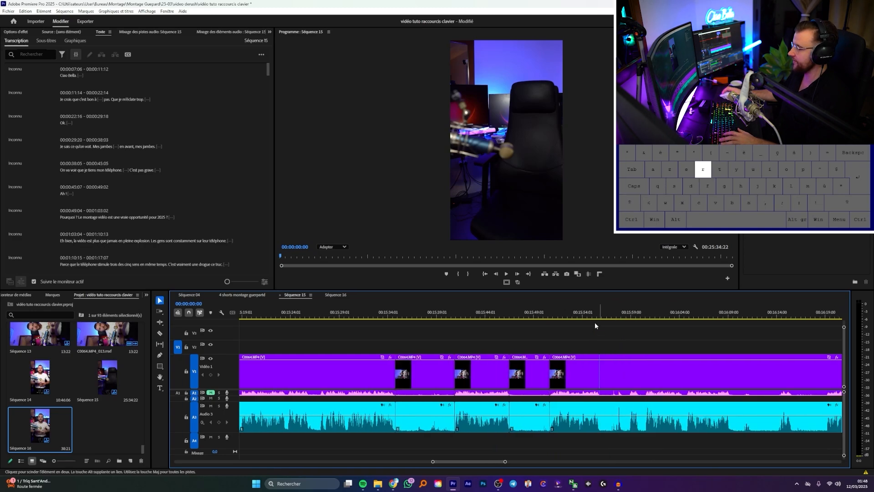
Step: Split all tracks with the Razor tool at 00:15:55:20 and 00:15:58:21, around the next pause
scroll(417, 337, "down", 1)
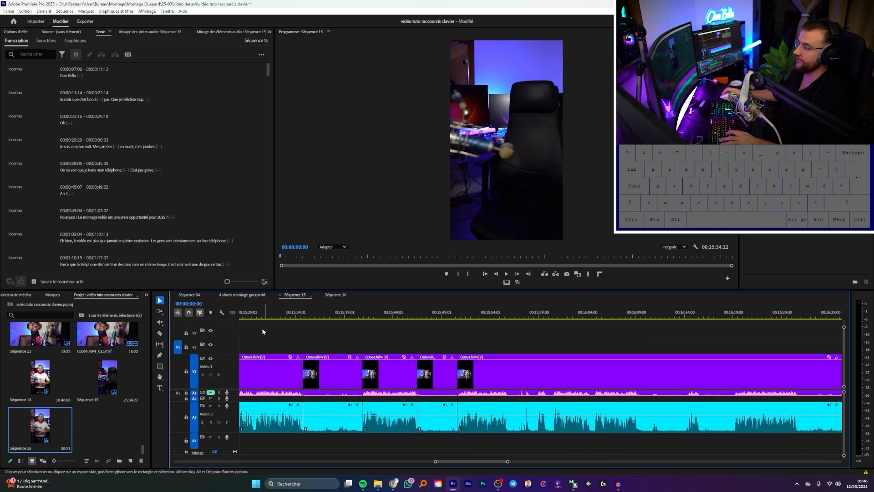
left_click(508, 435, "shift")
left_click(540, 430, "shift")
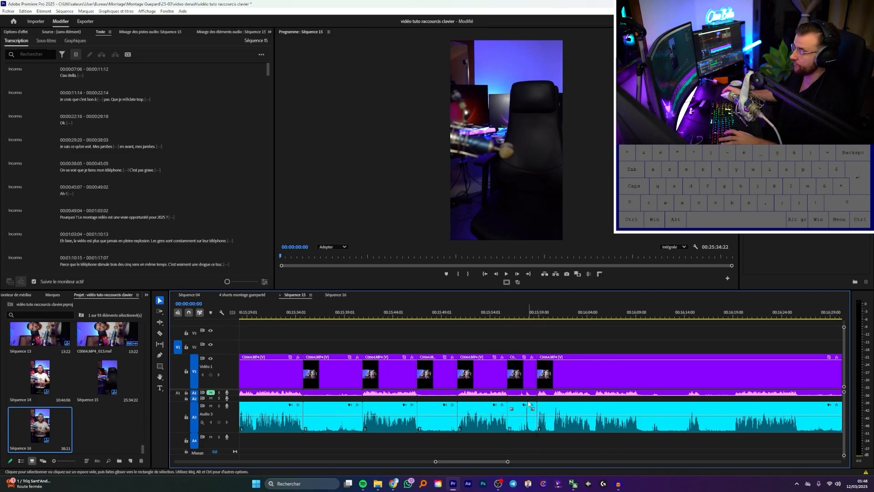
key("v")
Step: Split all tracks at the playhead at 00:16:09:05 and 00:16:19:05, isolating the hesitant section between them
scroll(561, 365, "up", 2)
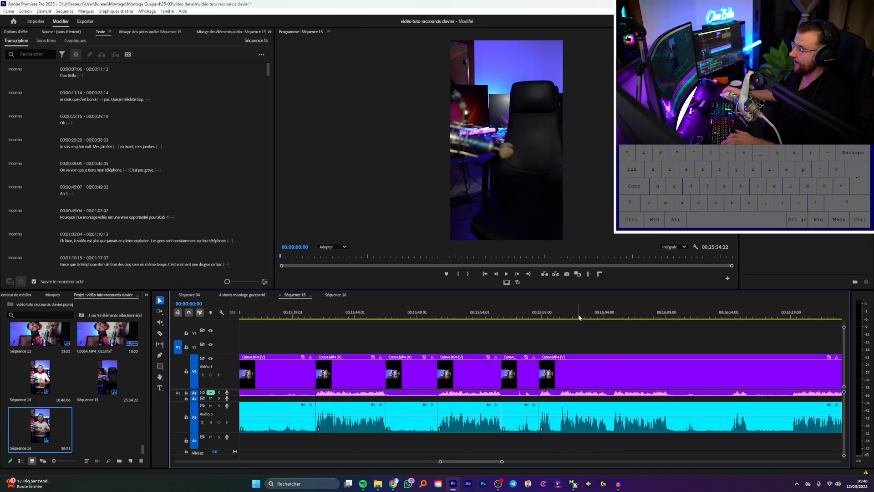
left_click_drag(579, 317, 660, 318)
scroll(556, 368, "down", 2)
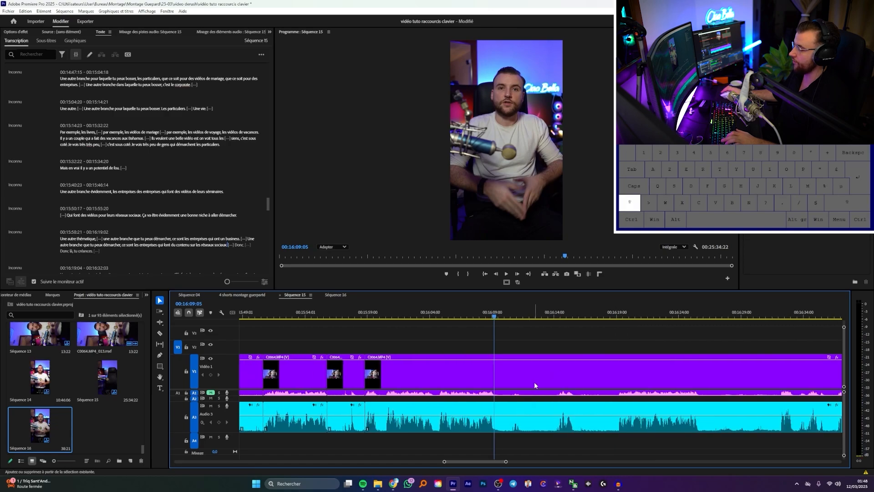
key("ctrl+shift+k")
left_click(619, 314)
key("ctrl+shift+k")
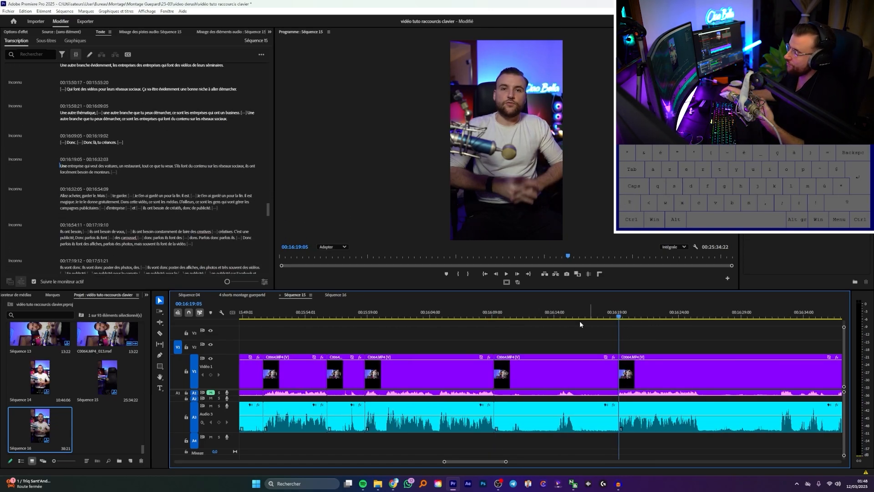
left_click(346, 371)
left_click(388, 349)
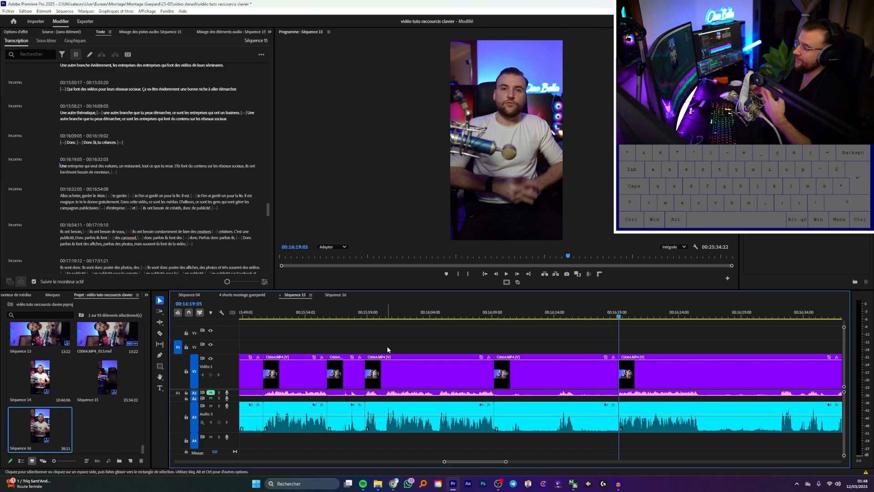
left_click(347, 371)
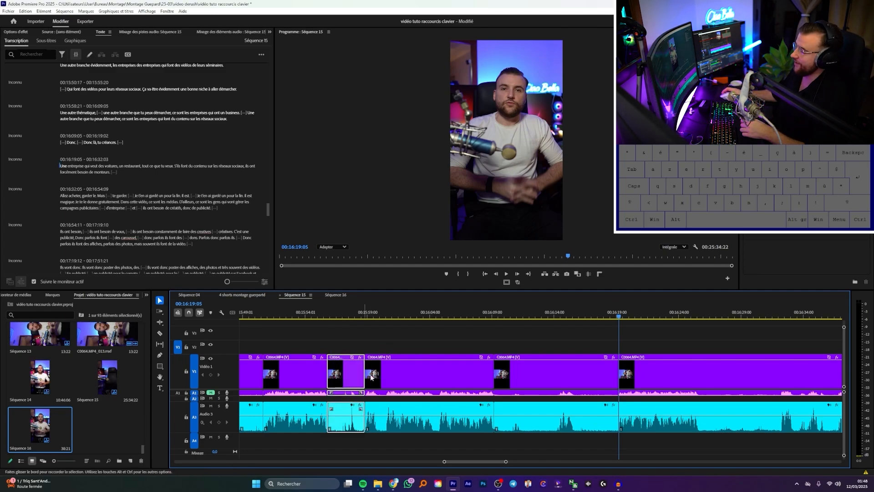
left_click(373, 347)
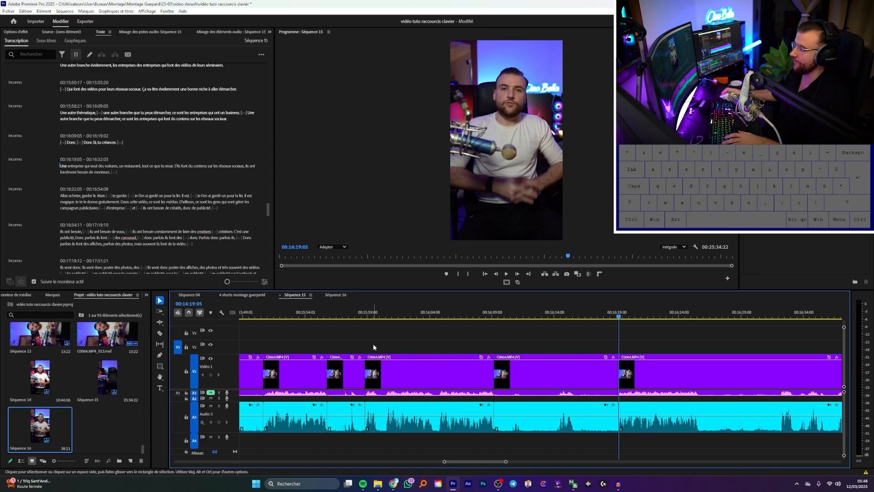
Step: Select the video and audio clips between 00:15:55:20 and 00:15:58:21 and delete them
scroll(364, 344, "up", 3, "alt")
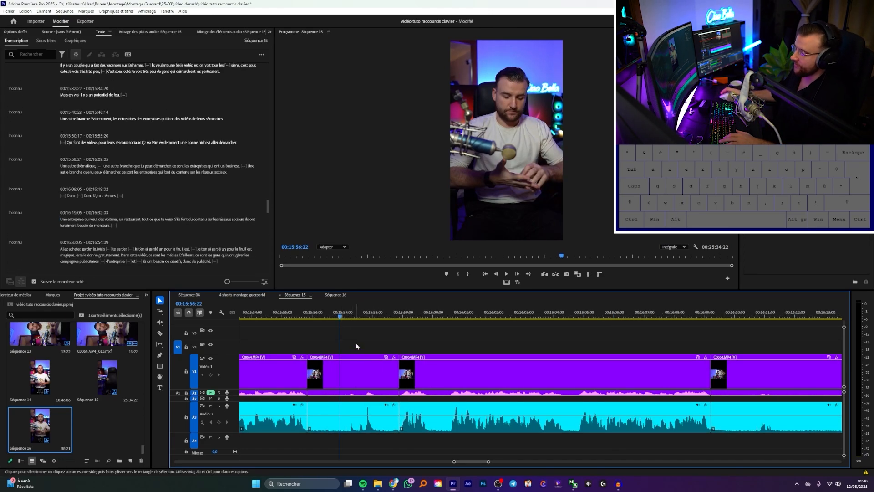
left_click_drag(357, 337, 369, 425)
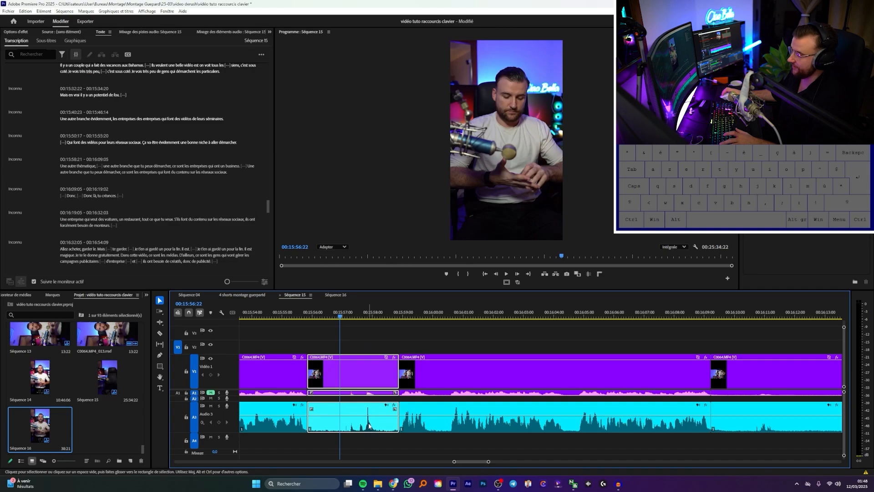
key("Delete")
Step: Undo the last gap deletion and ripple delete the first two empty gaps after 00:15:46:14
key("ctrl+z")
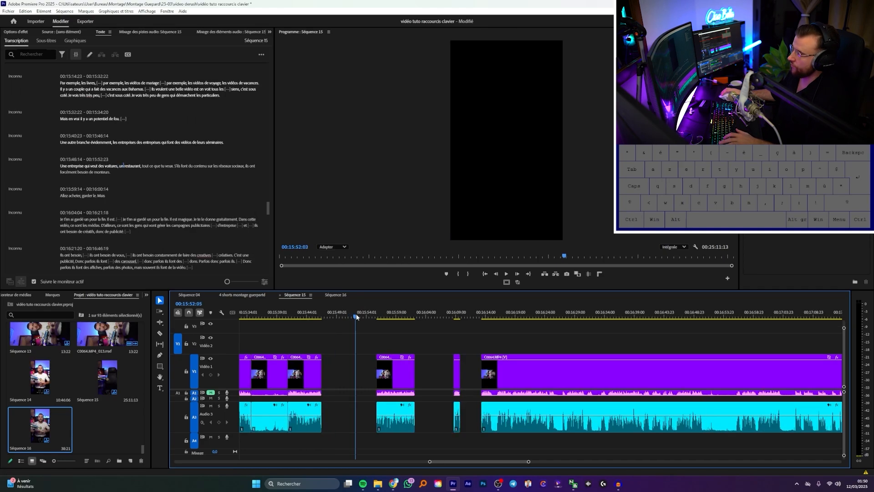
left_click(357, 370)
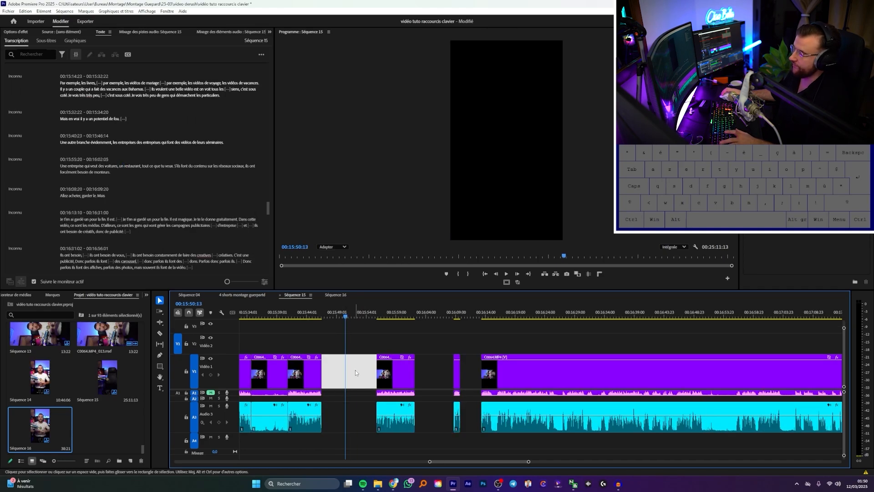
key("Delete")
key("Delete")
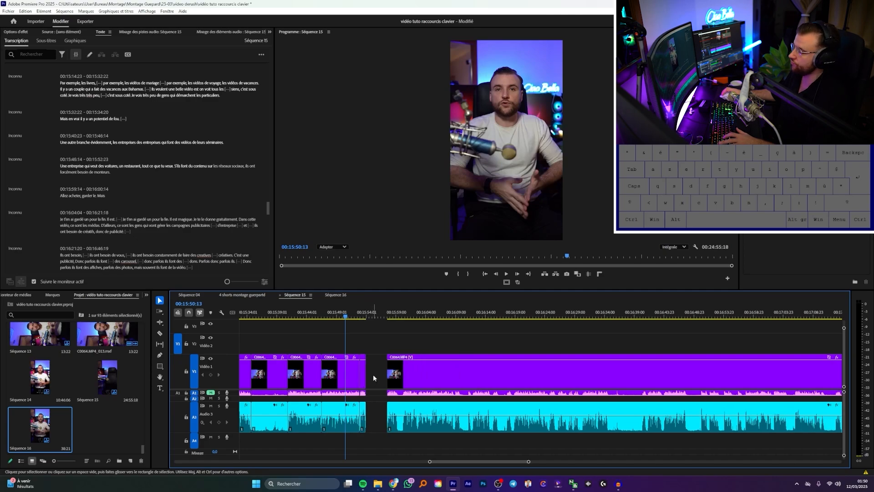
Step: Ripple delete the remaining empty gap that starts at 00:15:54:01
left_click(373, 374)
key("Delete")
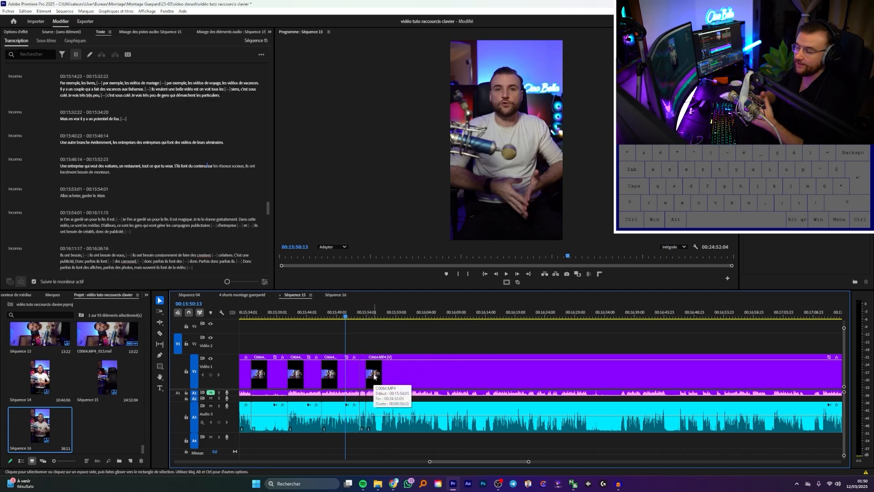
Step: Ripple delete the silent clip starting at 00:15:34:20, undo that, and ripple delete the same clip again
scroll(355, 377, "up", 2, "alt")
scroll(354, 375, "up", 3)
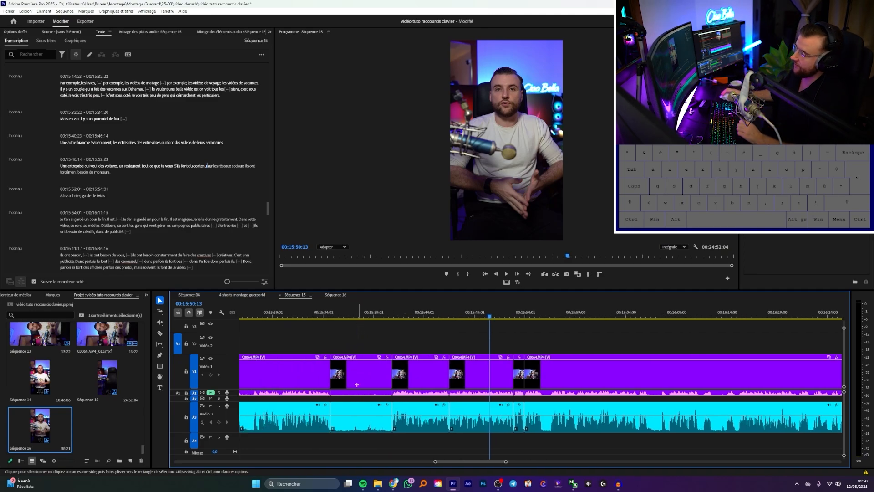
left_click(362, 417)
key("shift+Delete")
key("ctrl+z")
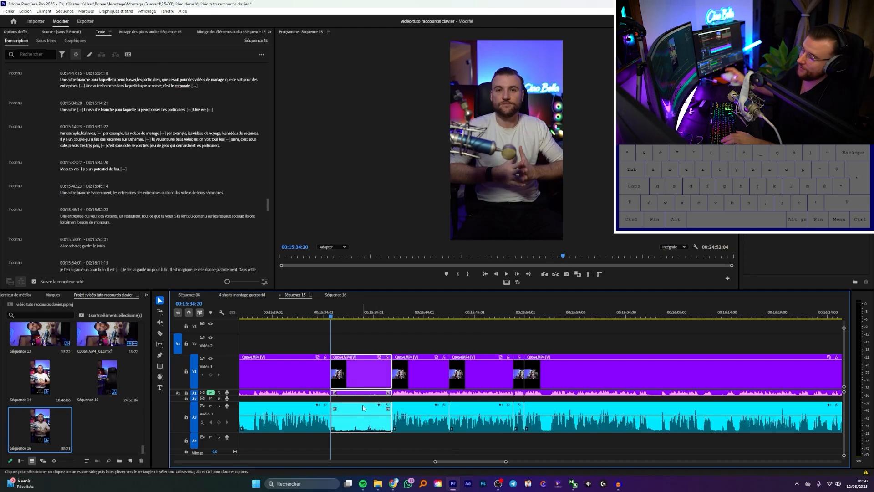
left_click(345, 317)
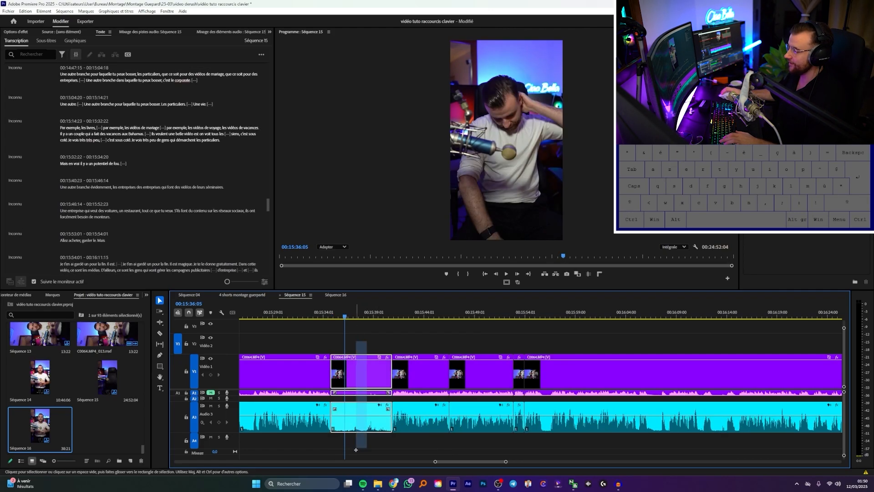
key("shift+Delete")
Step: Delete the short clip between 00:15:46:20 and 00:15:47:22 and close the gap it leaves
scroll(434, 406, "up", 3)
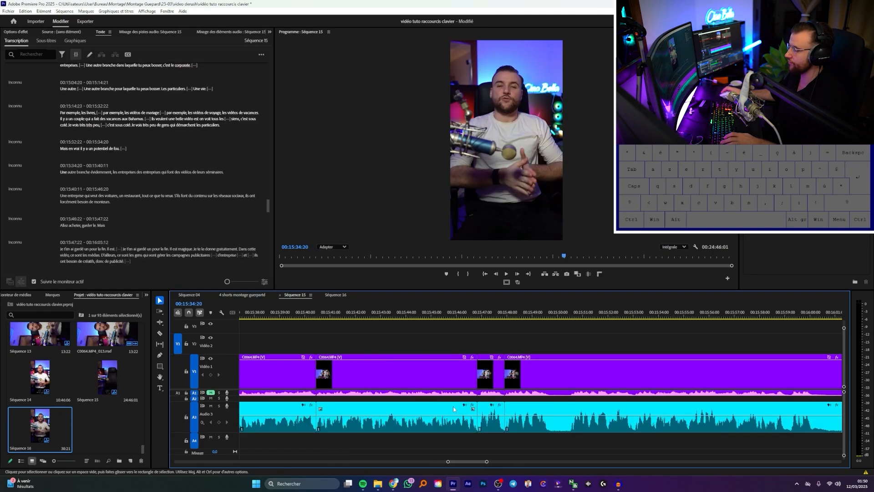
left_click(491, 412)
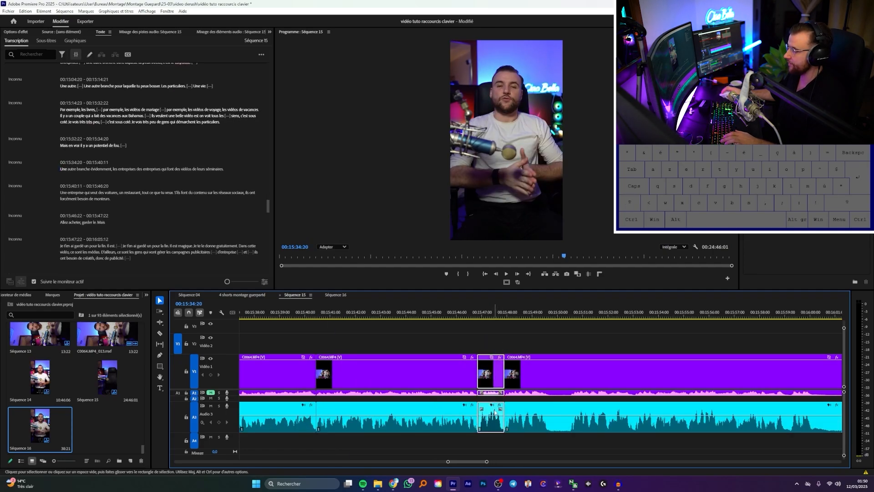
key("Delete")
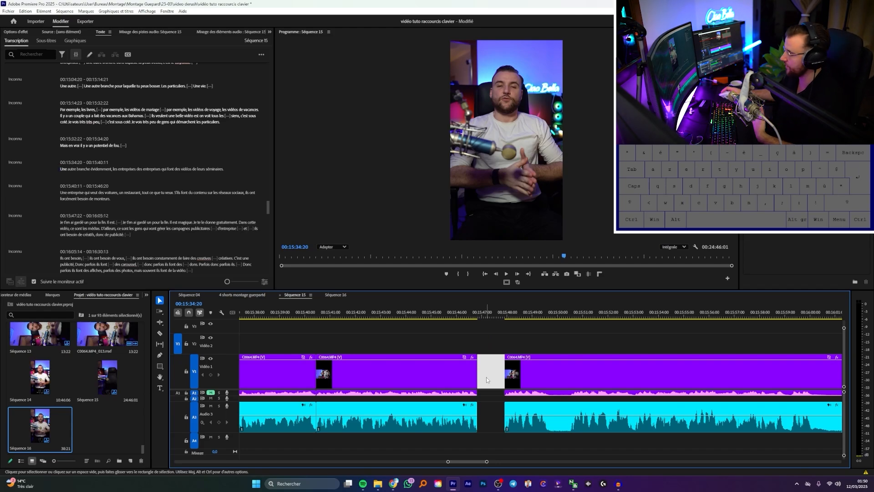
key("Delete")
Step: Split all tracks with the Razor tool around the short pause starting at 00:15:48:13 and ripple delete that section
key("c")
left_click(541, 426, "shift")
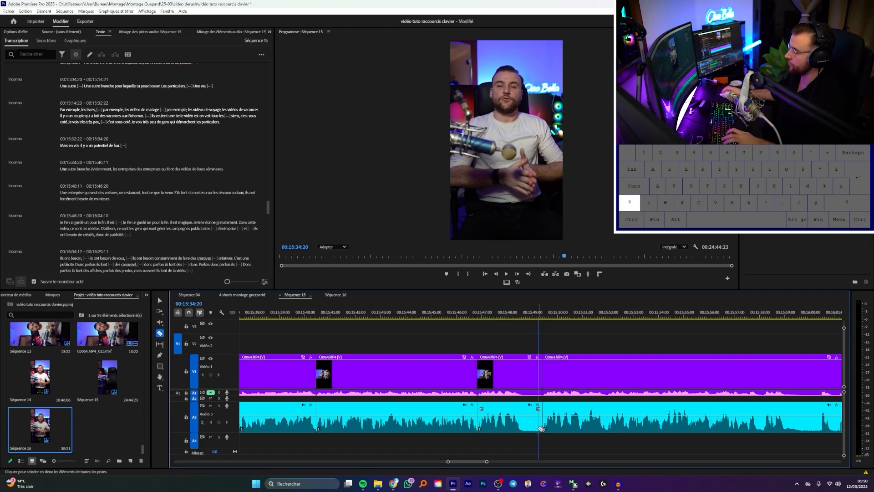
left_click(521, 426, "shift")
key("v")
left_click(530, 415)
key("shift+Delete")
Step: Cut out and ripple delete the pause between 00:15:58:05 and 00:15:59:10 on all tracks, and reactivate the Razor tool
scroll(526, 419, "down", 6)
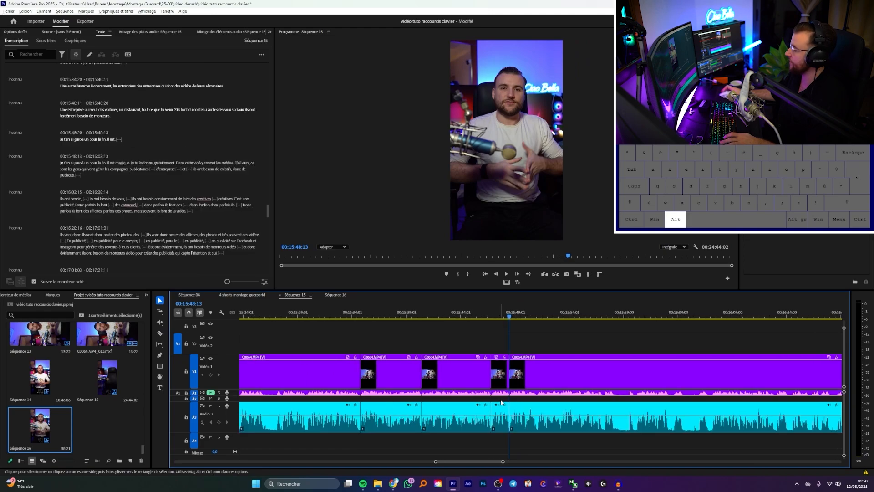
key("c")
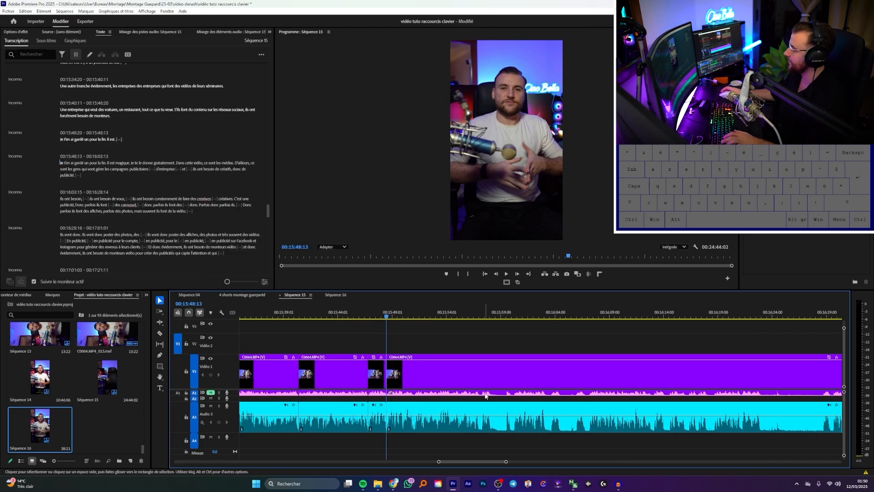
left_click(506, 430, "shift")
scroll(506, 429, "up", 3, "alt")
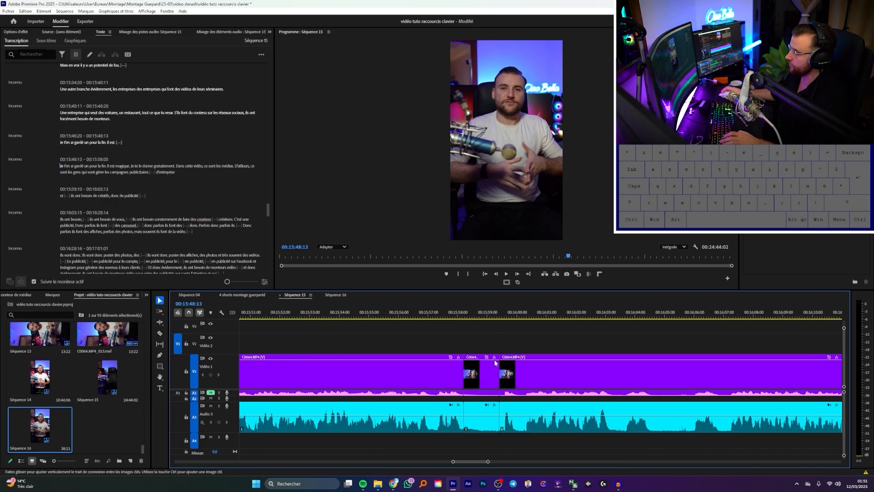
key("v")
left_click(478, 408)
key("shift+Delete")
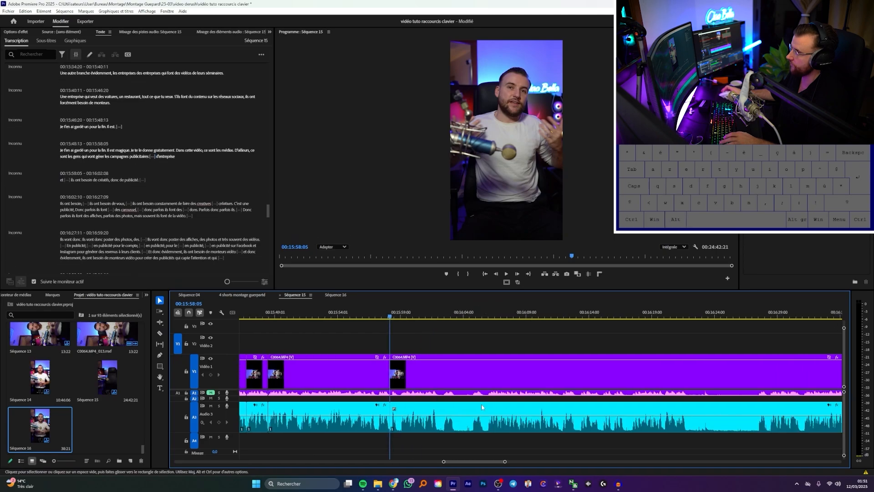
key("c")
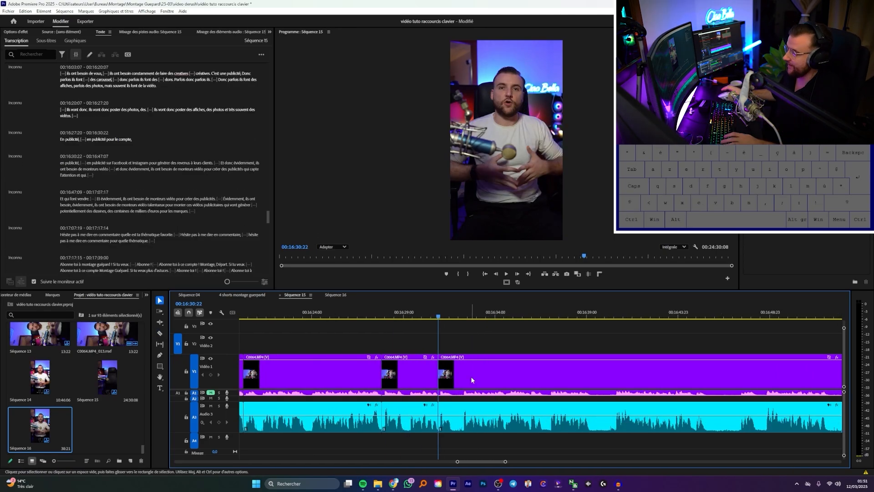
Step: Place the playhead at 00:05:31:17, at the end of a long silence, and split all tracks there
scroll(471, 377, "down", 3)
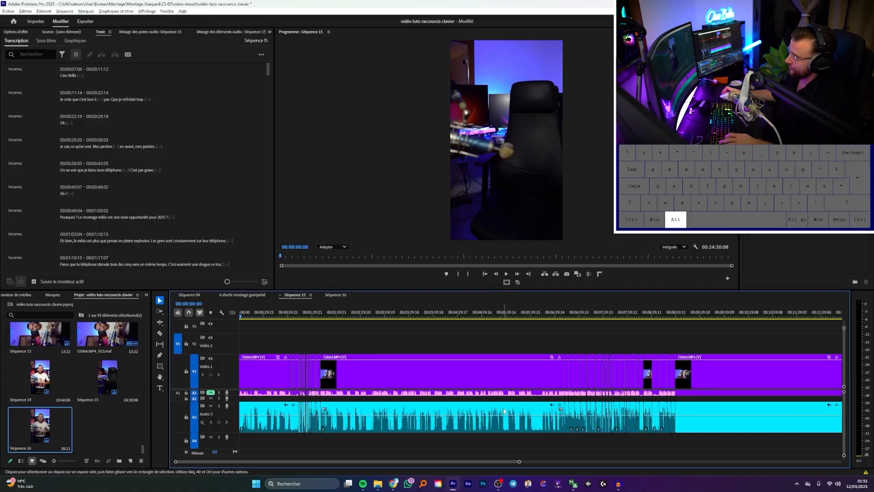
scroll(509, 416, "up", 3, "alt")
scroll(509, 417, "up", 2, "alt")
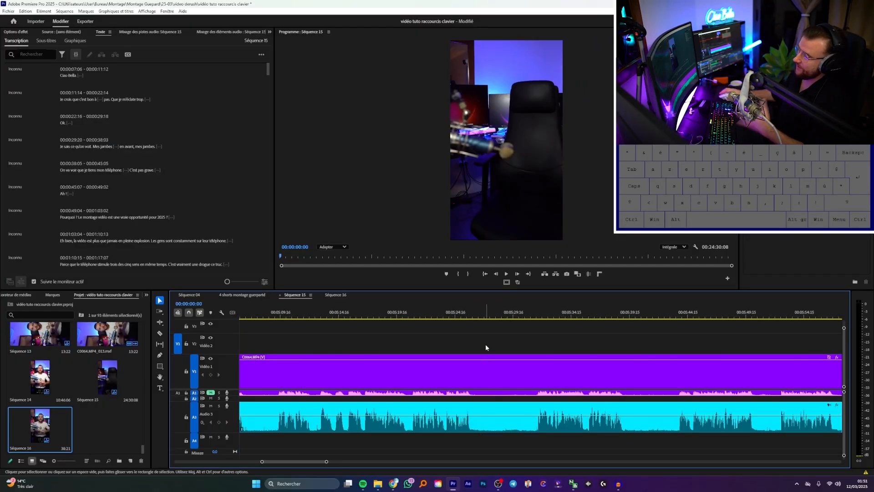
scroll(385, 368, "up", 2, "alt")
left_click(557, 314)
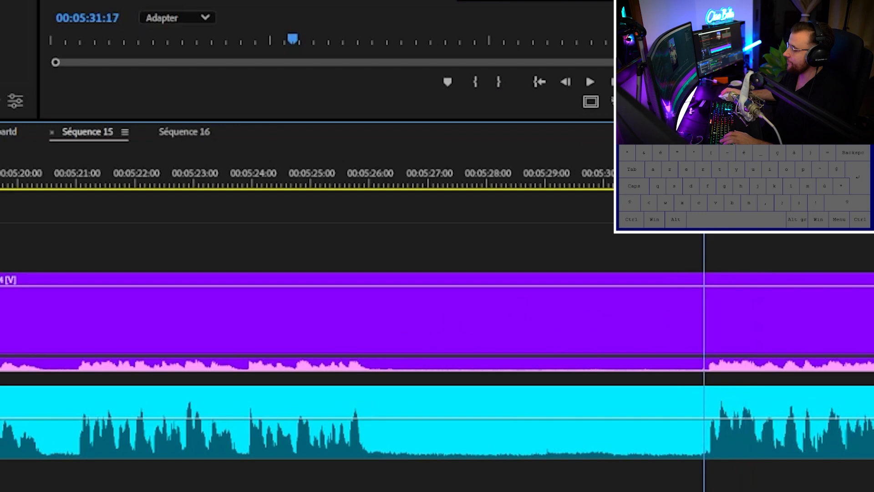
key("shift+s")
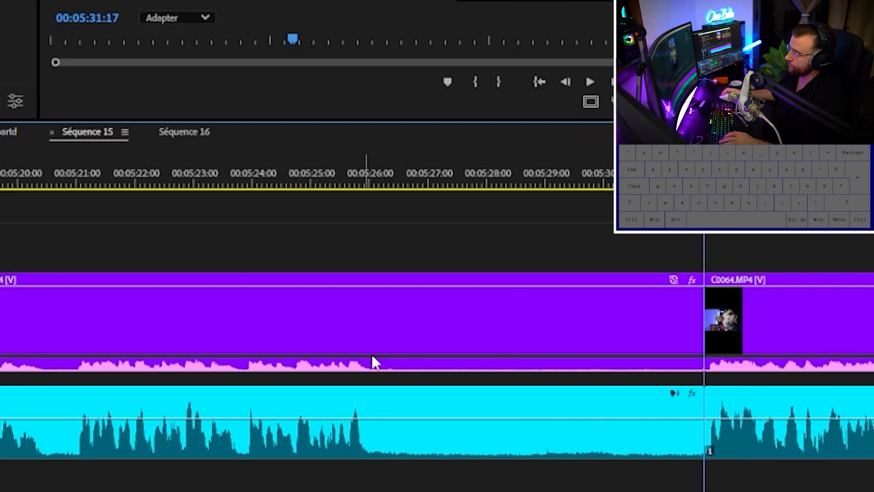
Step: Move the playhead to 00:05:26:01, where the silence starts, and split all tracks there with the Razor tool
left_click_drag(371, 165, 378, 195)
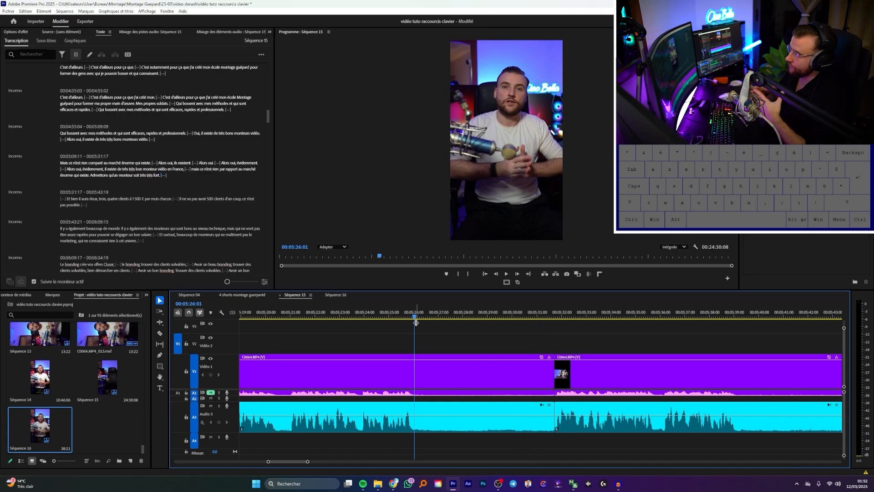
key("c")
key("=")
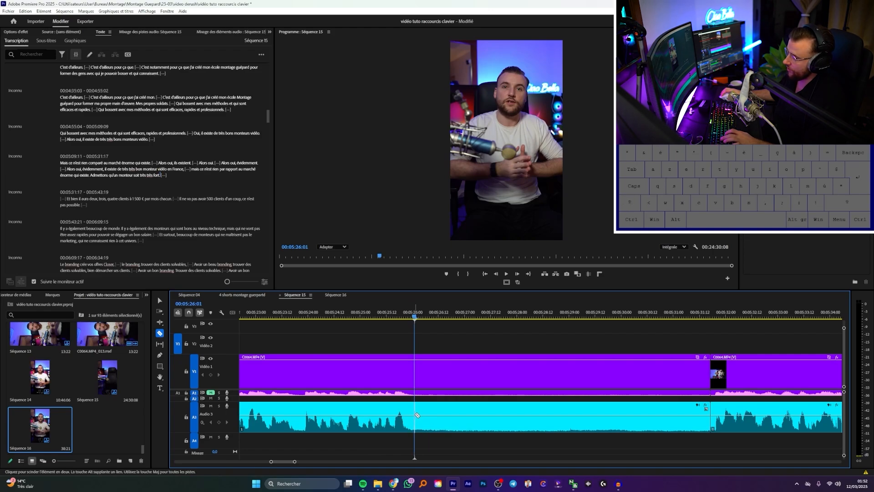
left_click(415, 415, "shift")
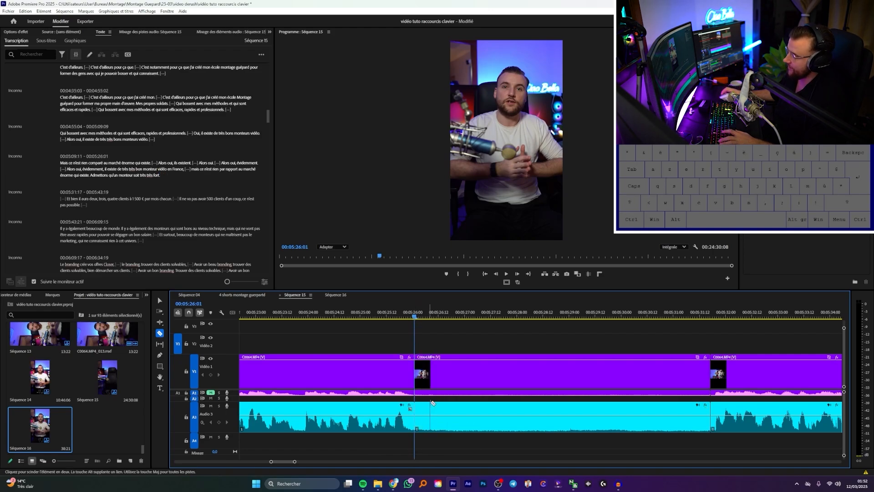
Step: Try to ripple delete the silent clip starting at 00:05:26:01, and undo both the deletion and the cut before it
left_click(457, 430)
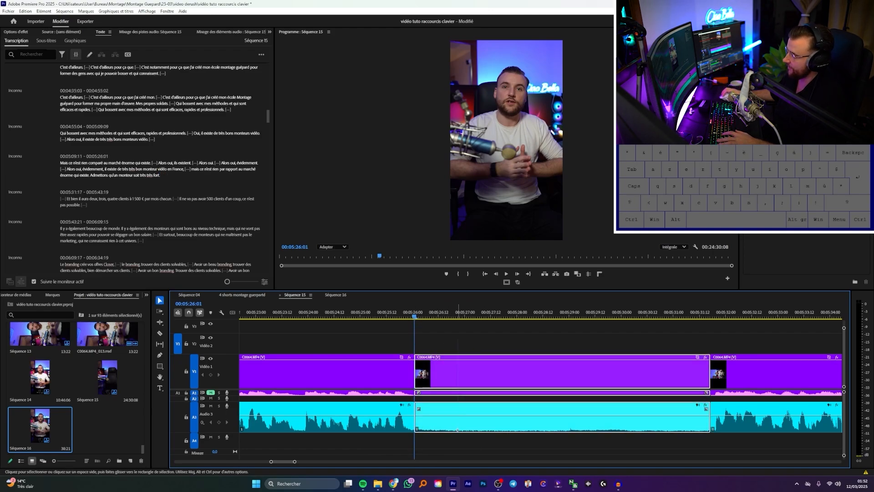
key("shift+Delete")
scroll(444, 402, "down", 3, "alt")
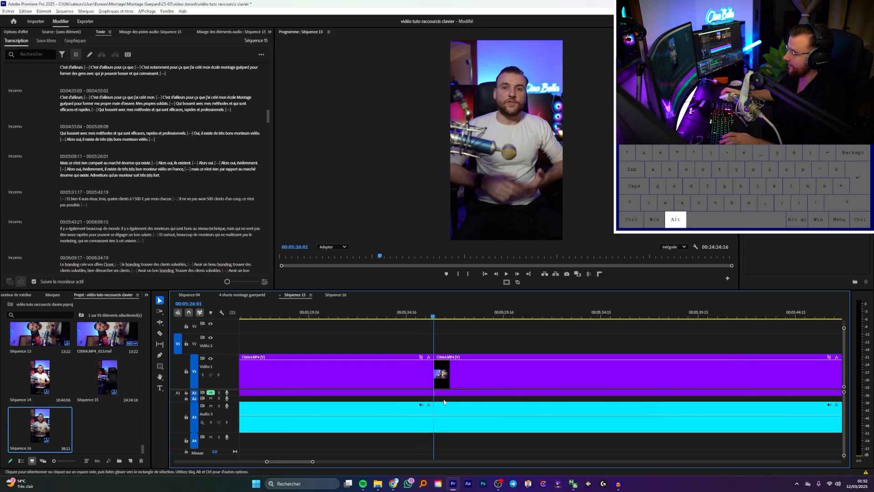
key("ctrl+z")
key("ctrl+z")
scroll(441, 332, "up", 3, "alt")
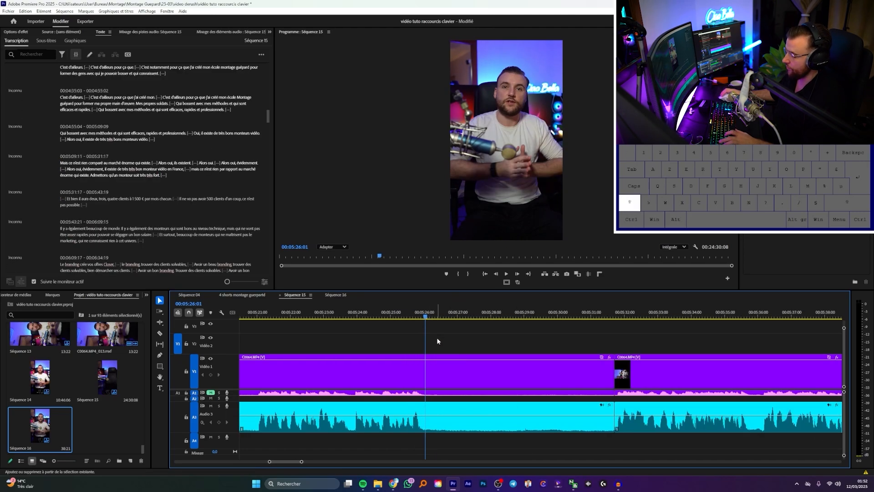
Step: Split the clip at 00:05:26:01 and ripple delete the silent section after it, and undo both edits
key("shift+s")
left_click(474, 365)
key("shift+Delete")
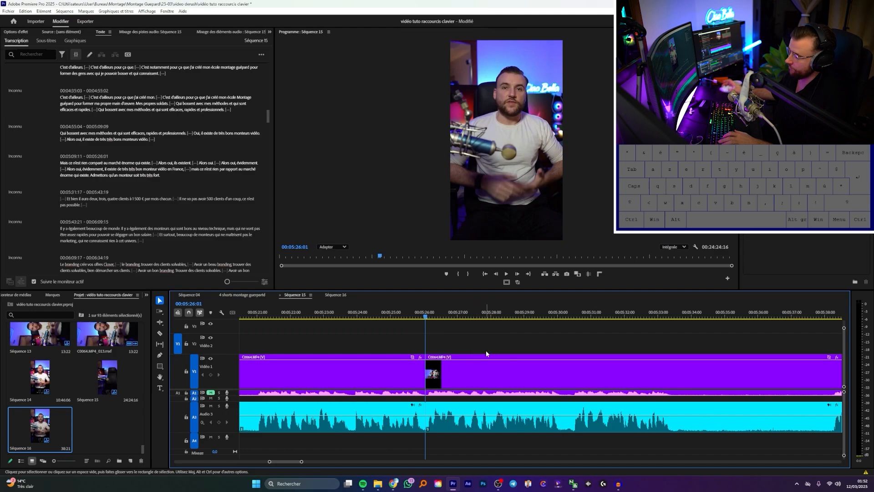
key("ctrl+z")
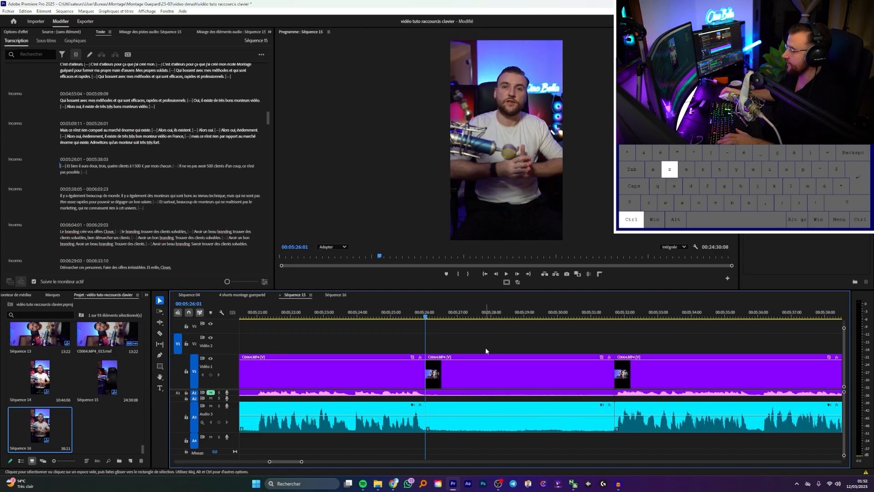
key("ctrl+z")
Step: Repeat the split at 00:05:26:01, select the silent section with the playhead at 00:05:28:06, try a ripple delete, and revert the edits
key("shift+s")
left_click(498, 315)
key("parenleft")
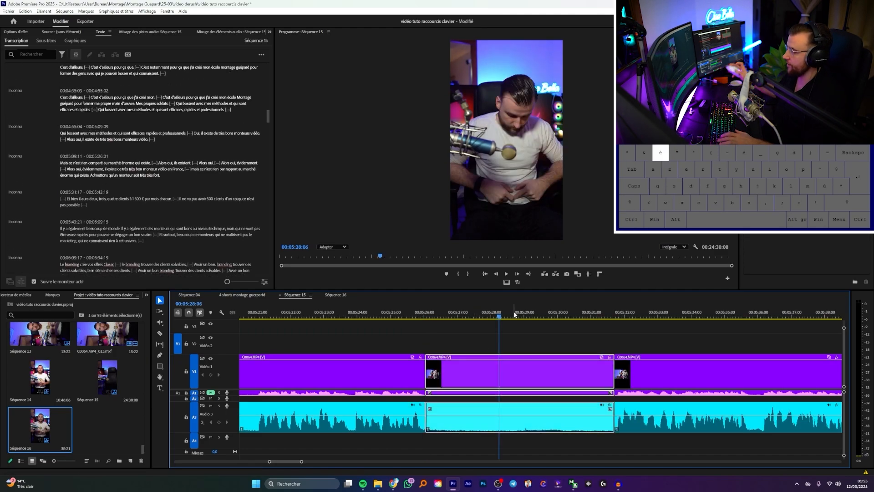
key("shift+Delete")
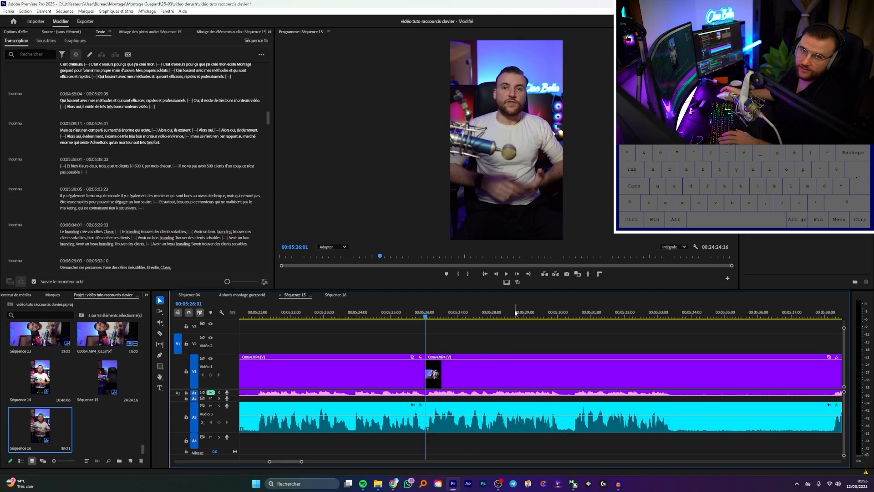
key("ctrl+z")
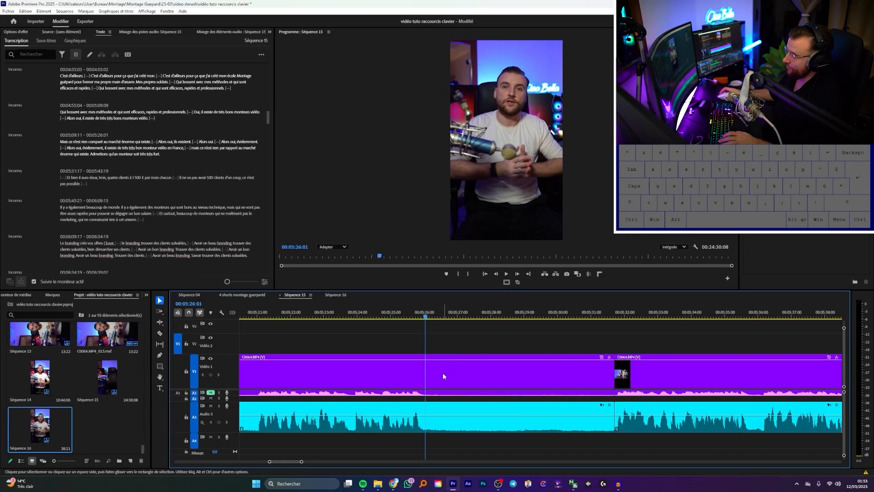
Step: Ripple trim the end of the clip at 00:05:25:21 to remove the silence up to the next cut
left_click(426, 312)
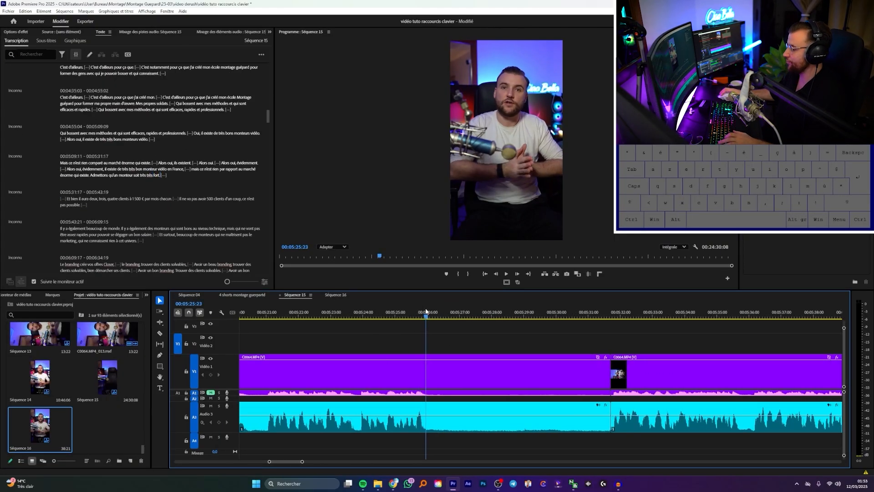
left_click_drag(426, 313, 425, 311)
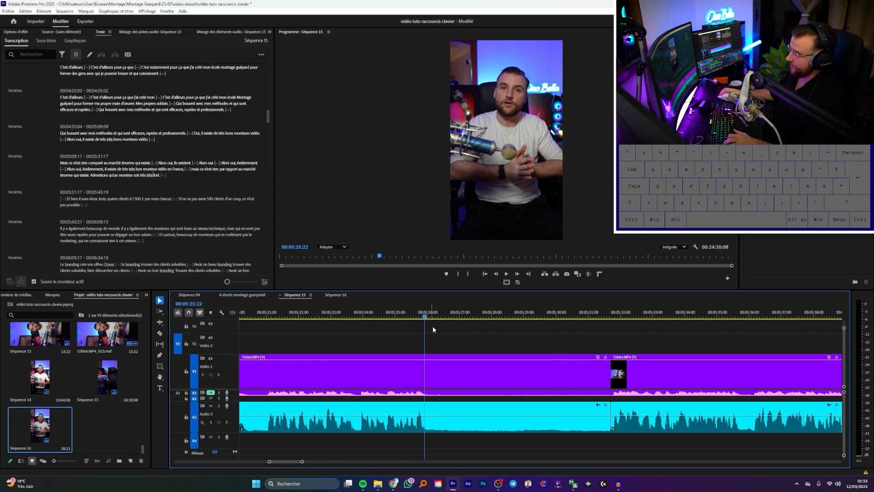
scroll(439, 408, "up", 3, "alt")
scroll(409, 406, "down", 2, "alt")
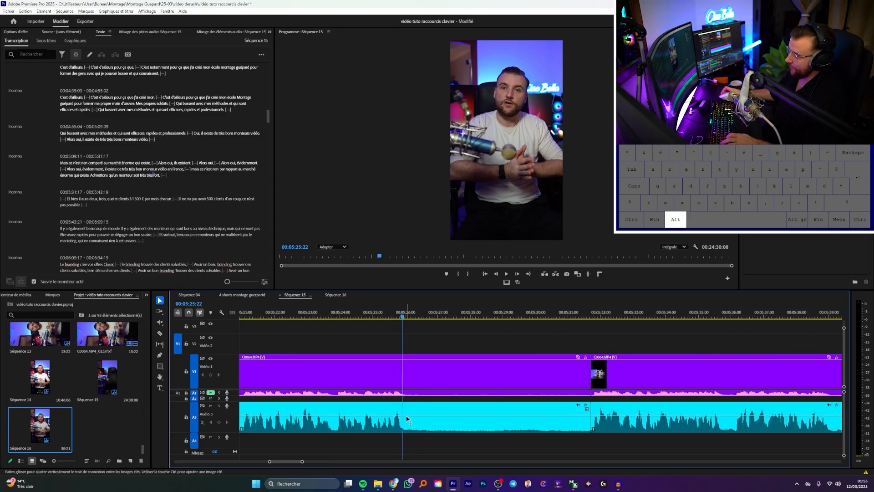
scroll(392, 410, "up", 4, "alt")
scroll(397, 407, "down", 3, "alt")
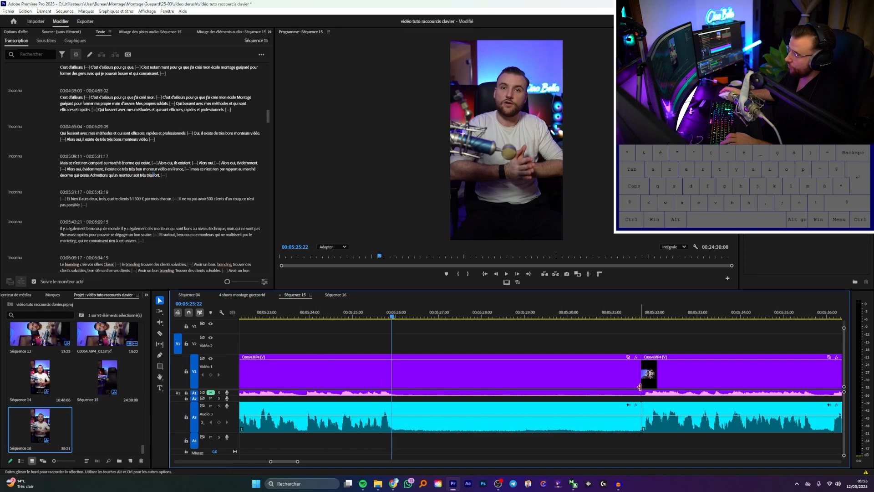
scroll(442, 364, "up", 1)
left_click(386, 318)
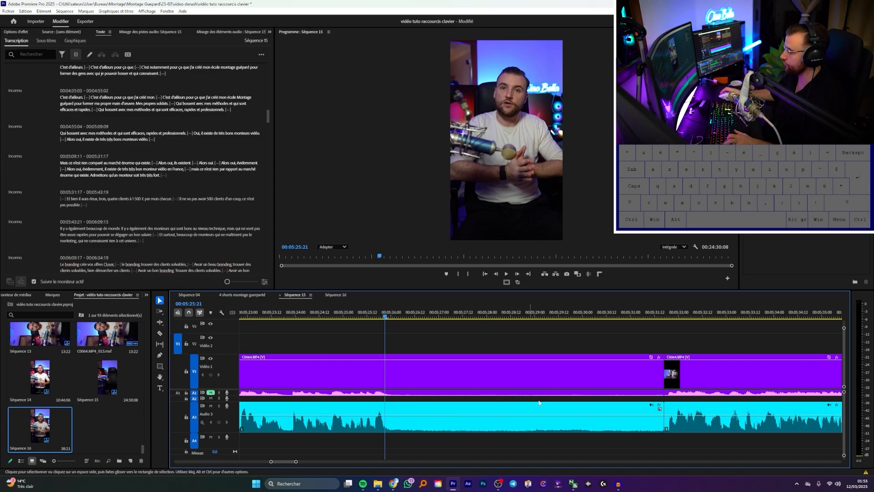
key("w")
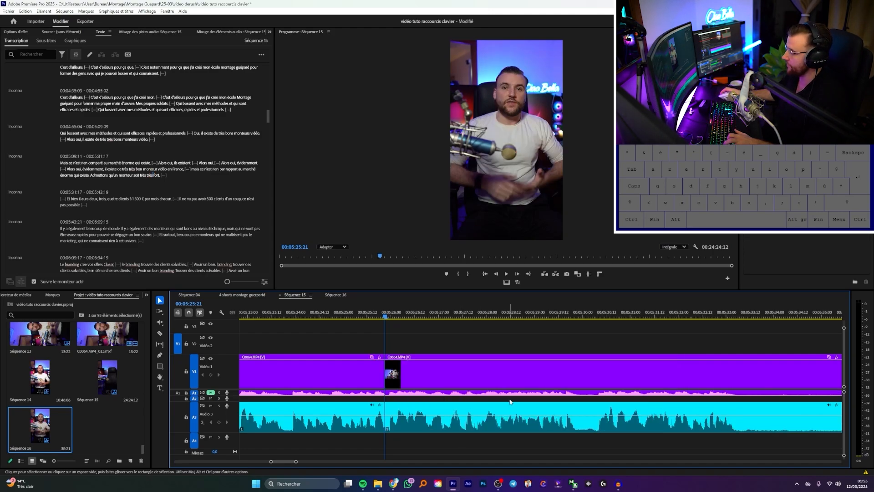
Step: Split the clip at 00:05:33:05, where the spoken phrase ends
scroll(501, 384, "down", 3)
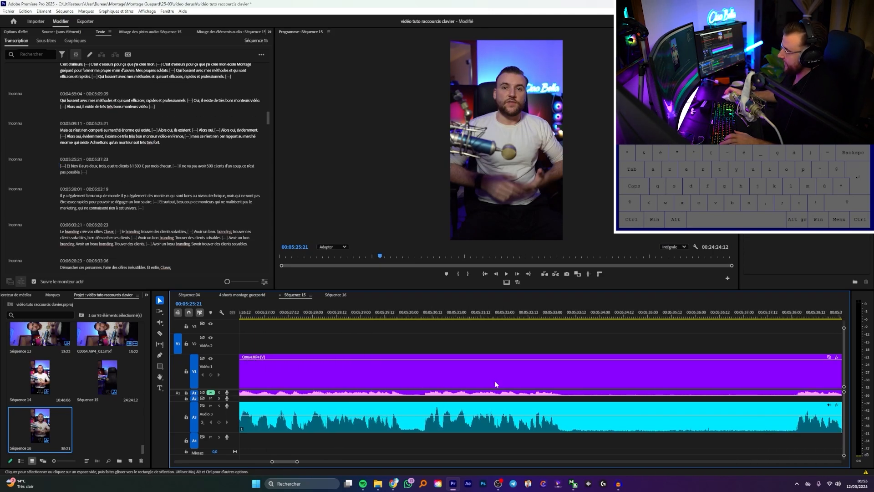
left_click_drag(623, 318, 524, 320)
key("shift+s")
scroll(524, 321, "up", 3)
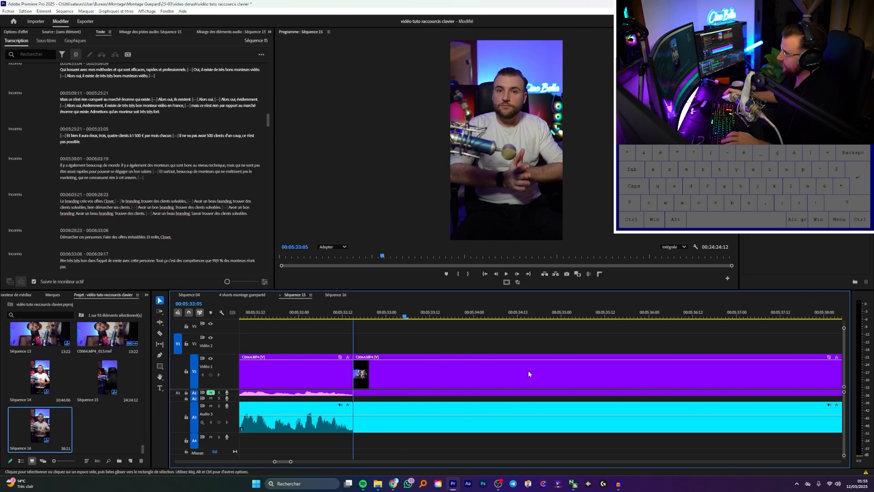
Step: Ripple trim the silence from 00:05:33:05 up to 00:05:38:02, and split the clip at the end of the following phrase at 00:05:39:11
left_click(630, 315)
left_click_drag(633, 315, 635, 315)
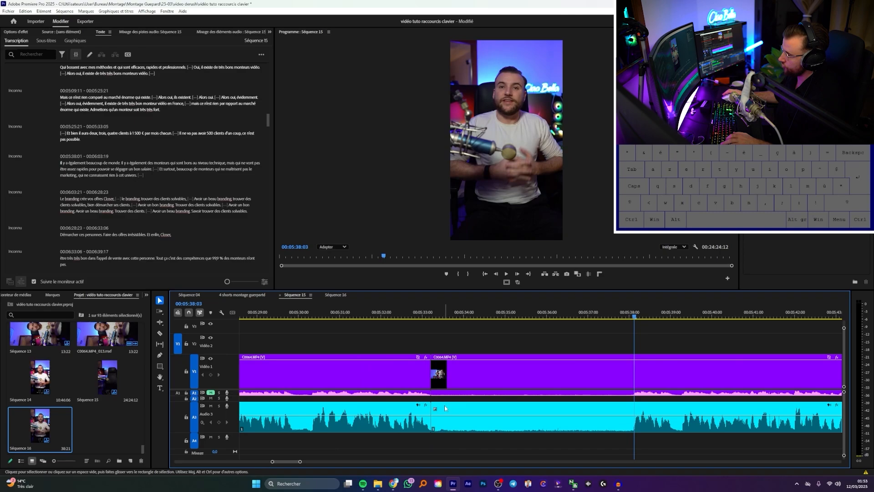
scroll(433, 410, "down", 2)
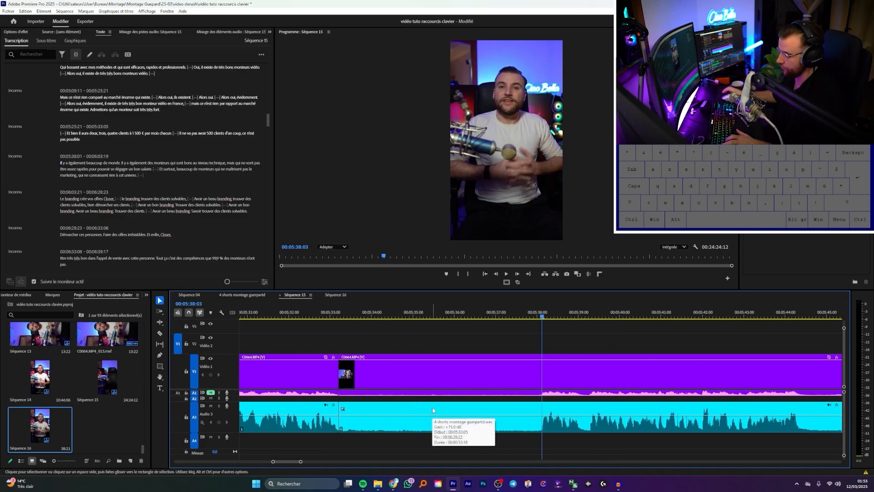
scroll(563, 368, "up", 2)
left_click(559, 316)
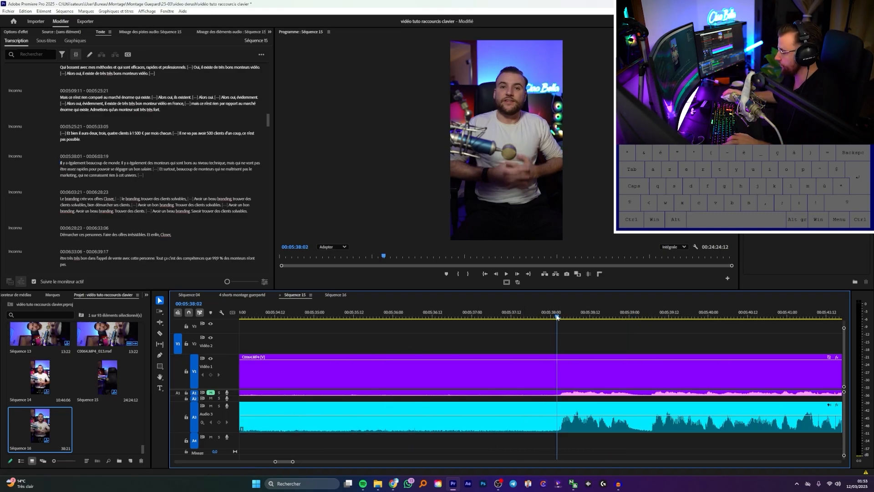
scroll(492, 387, "down", 2)
scroll(487, 393, "up", 1)
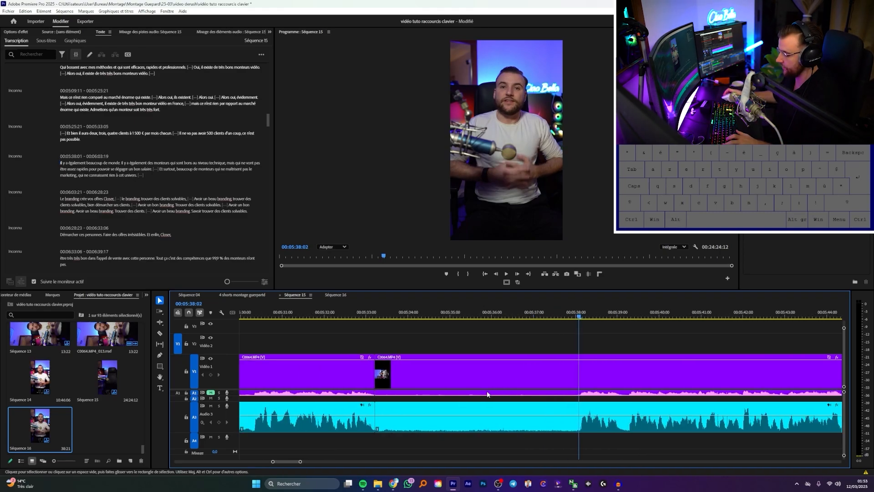
left_click(603, 354)
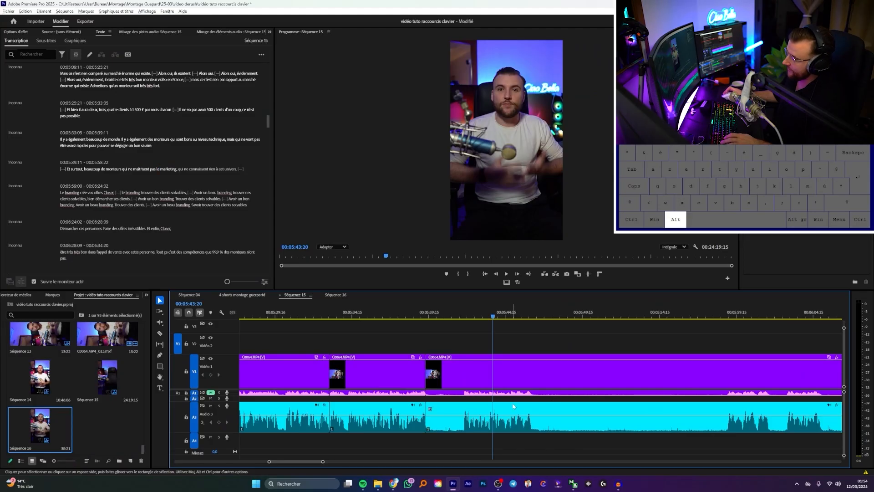
Step: Ripple trim the silence at the start of the 00:05:39:11 clip up to 00:05:41:23
key("alt+BackSpace")
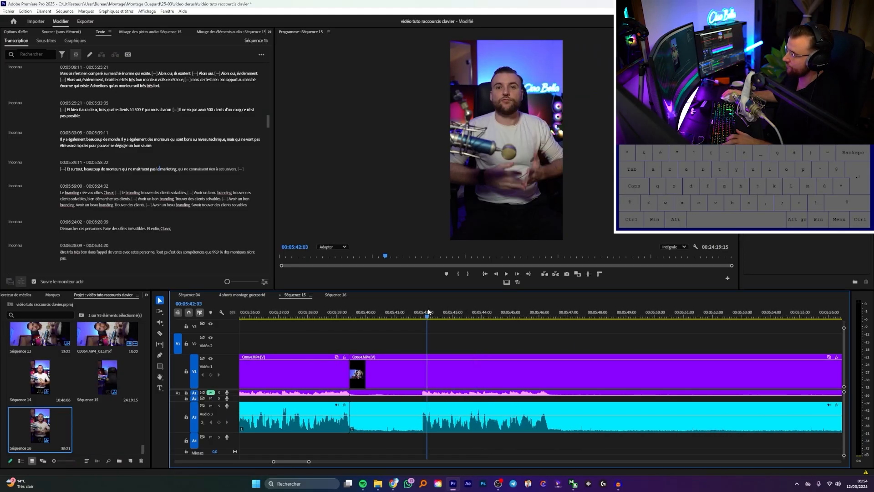
left_click_drag(428, 312, 427, 313)
scroll(405, 330, "up", 3)
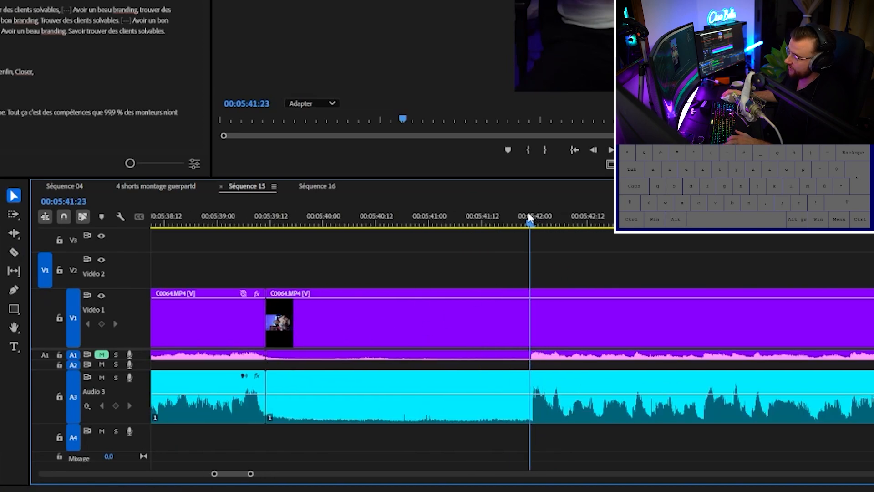
key("q")
Step: Split the clip at the end of the phrase at 00:05:43:20 and ripple trim the long silence up to the next speech
scroll(487, 273, "down", 3)
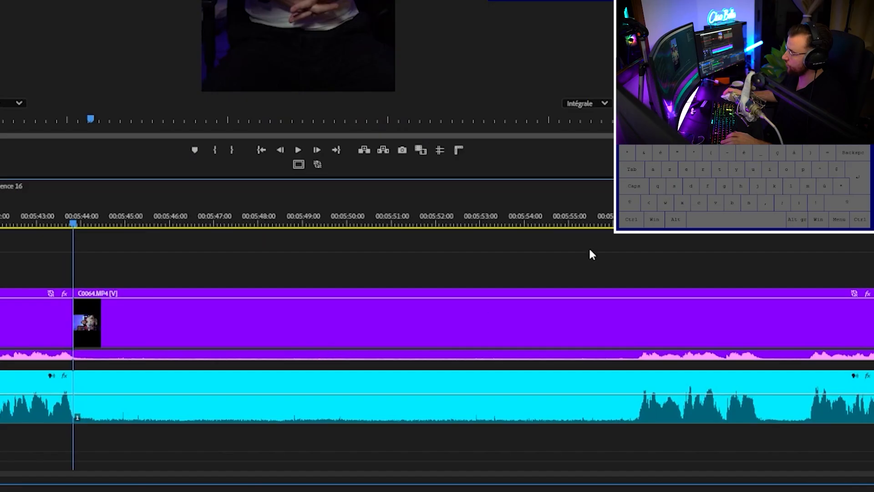
left_click_drag(589, 253, 637, 254)
key("q")
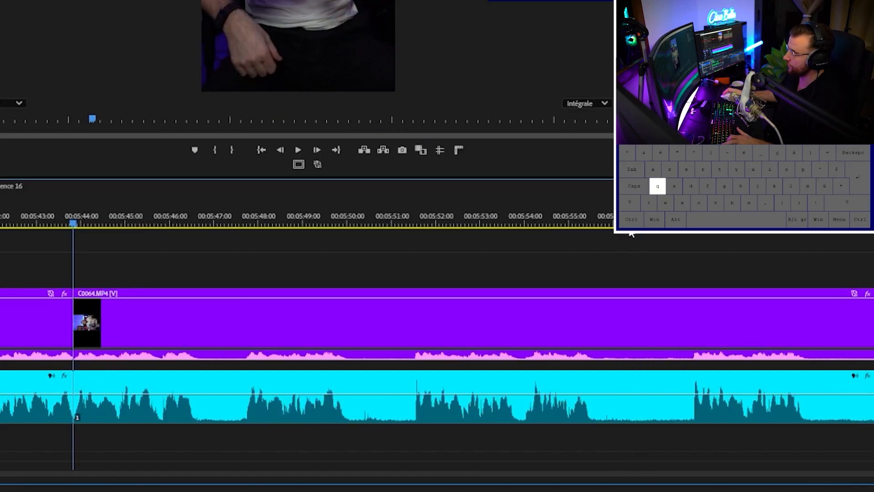
Step: Split the clip around the short silence at 00:05:46:14 and 00:05:47:17, and ripple delete the section between the cuts
scroll(215, 384, "up", 3)
key("c")
left_click(167, 417, "shift")
left_click(273, 417, "shift")
key("r")
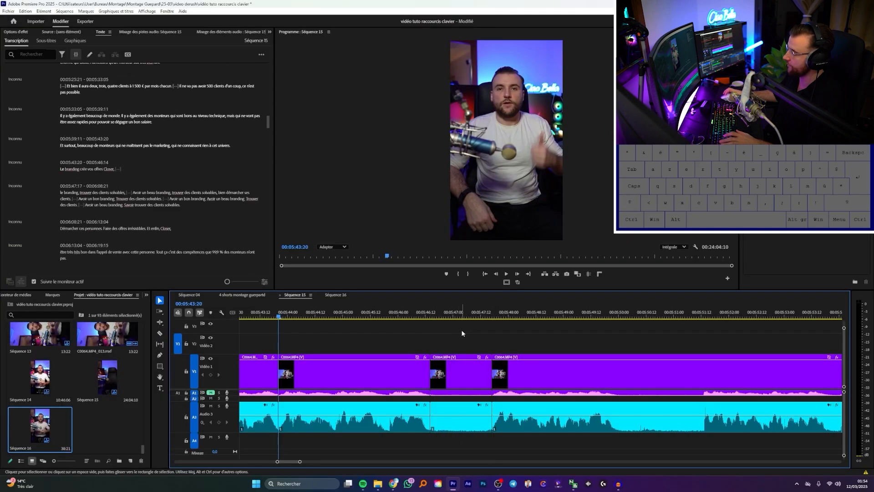
key("Down")
key("d")
key("shift+Delete")
Step: Split the clip at both ends of the silence starting at 00:05:48:21 and ripple delete that section
key("c")
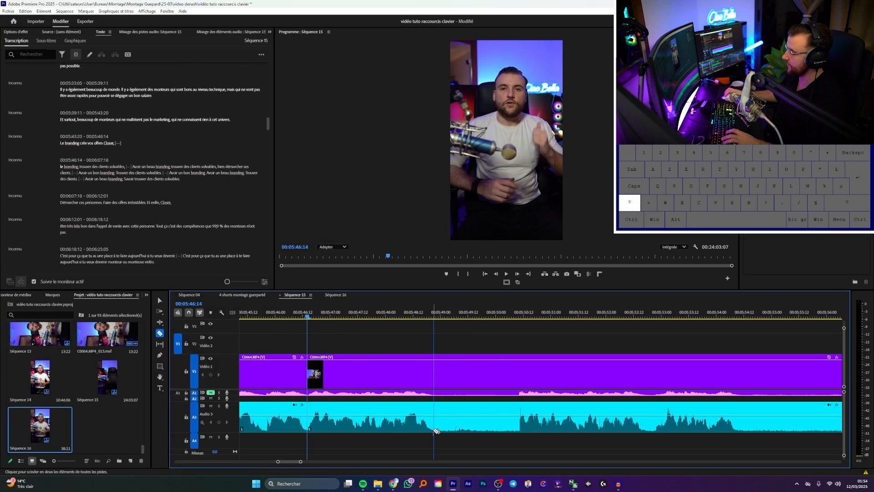
left_click(518, 428, "shift")
key("v")
left_click(452, 383)
key("shift+Delete")
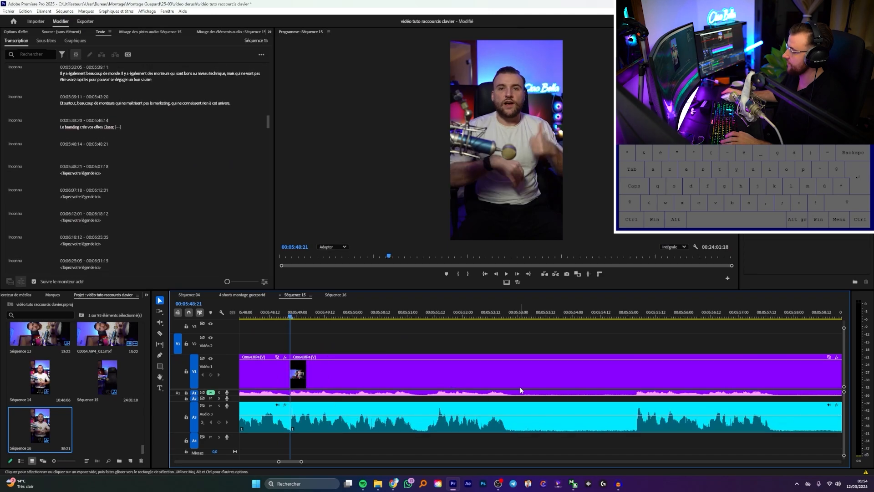
Step: Split the clip at 00:05:52:20 and ripple trim the silence up to 00:05:55:03
left_click(511, 314)
key("ctrl+k")
key("space")
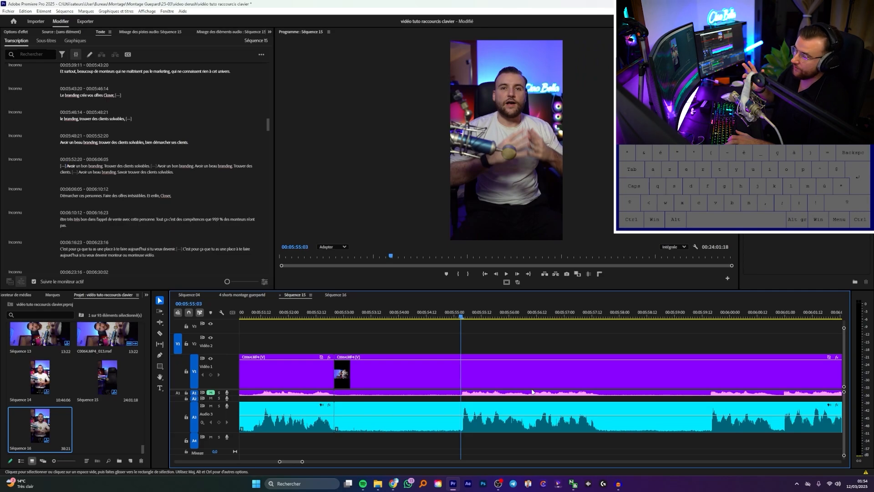
key("q")
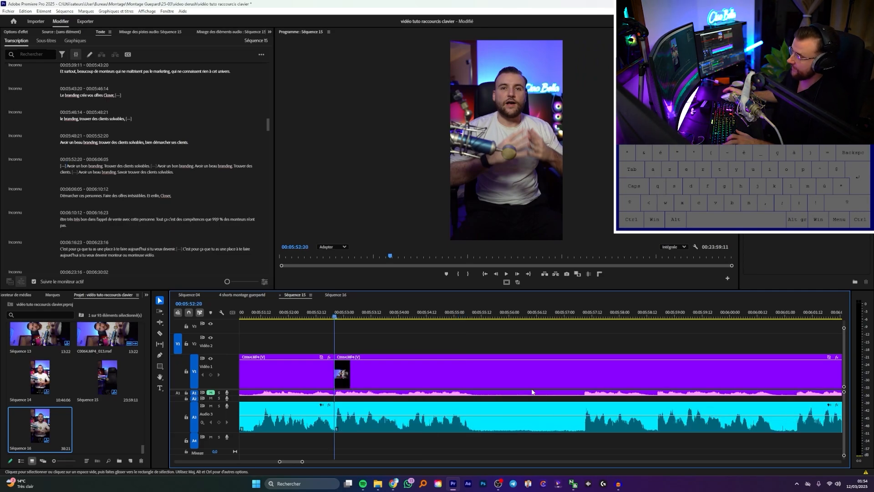
Step: Split the clip where the next phrase starts and ripple trim the silence before it from 00:05:55:08
key("c")
left_click(586, 428)
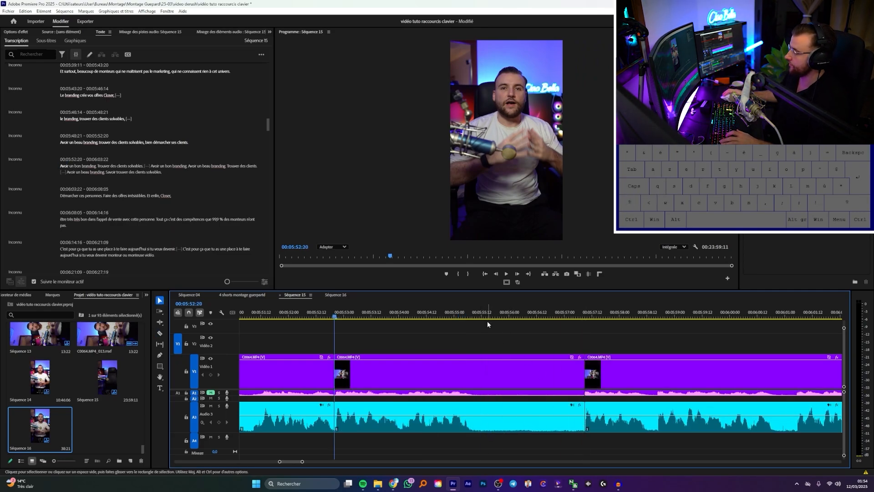
left_click(473, 314)
key("w")
key("v")
scroll(479, 365, "down", 5)
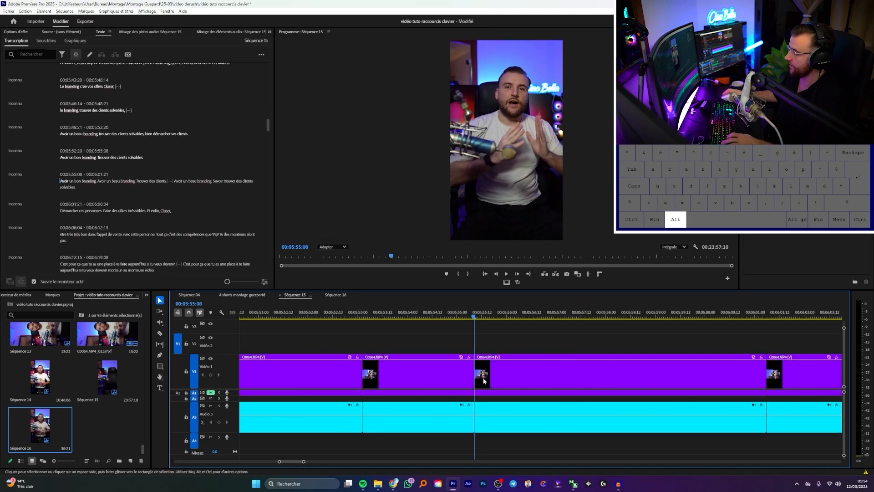
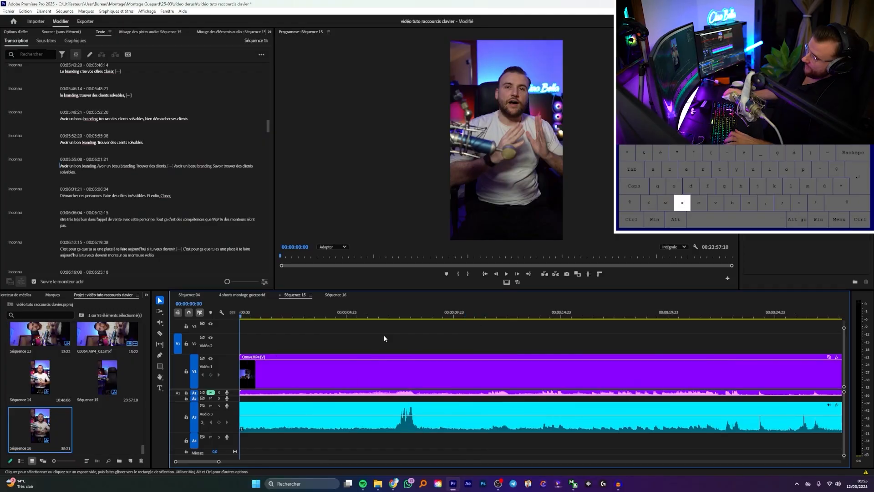
Step: Ripple delete the section of C0064.MP4 between the cuts at 00:01:58:13 and 00:02:02:23
scroll(392, 346, "down", 6)
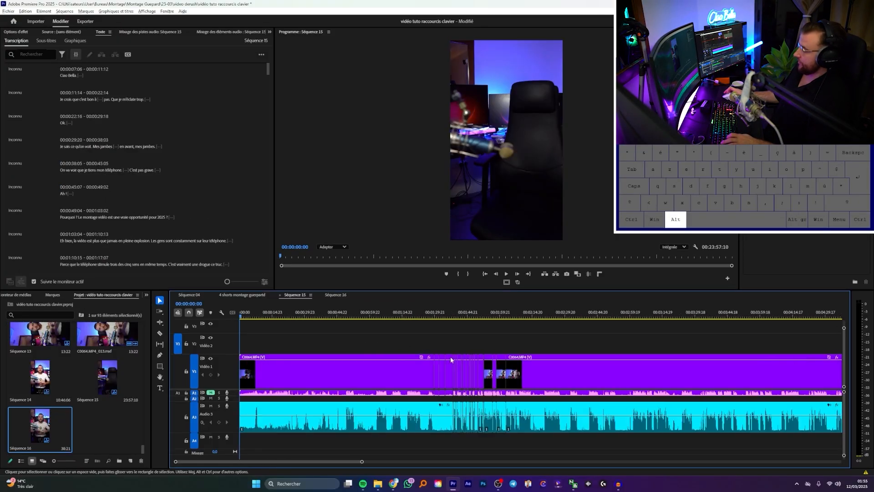
left_click(479, 318)
scroll(474, 361, "up", 6)
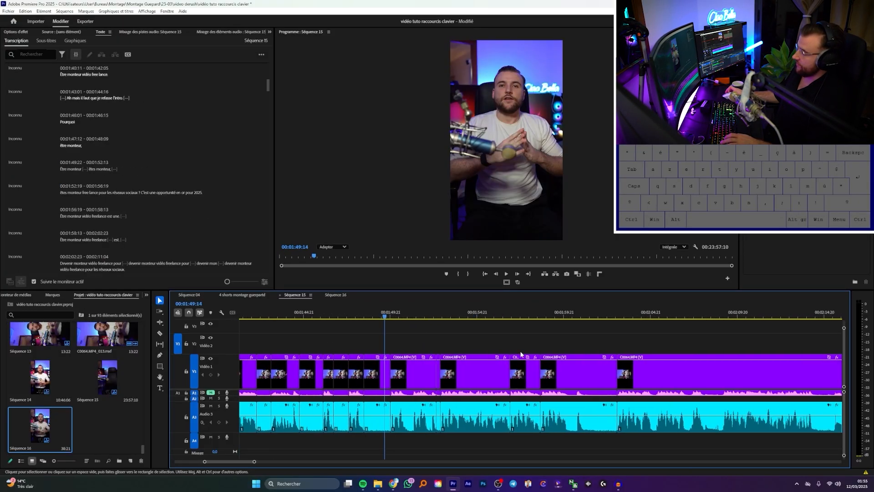
left_click(561, 358)
left_click(551, 335)
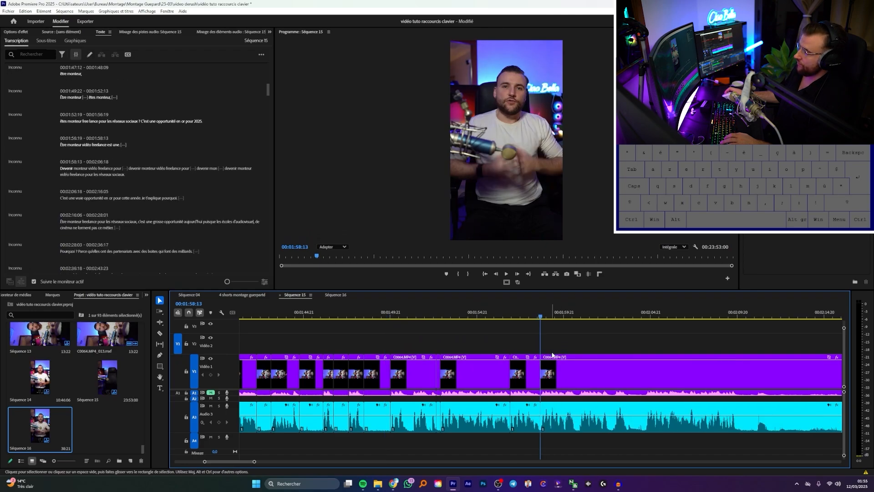
Step: Play the footage from 00:01:56:20 and split the clip at 00:02:04:13 where the phrase restarts
scroll(554, 364, "up", 4)
left_click(452, 316)
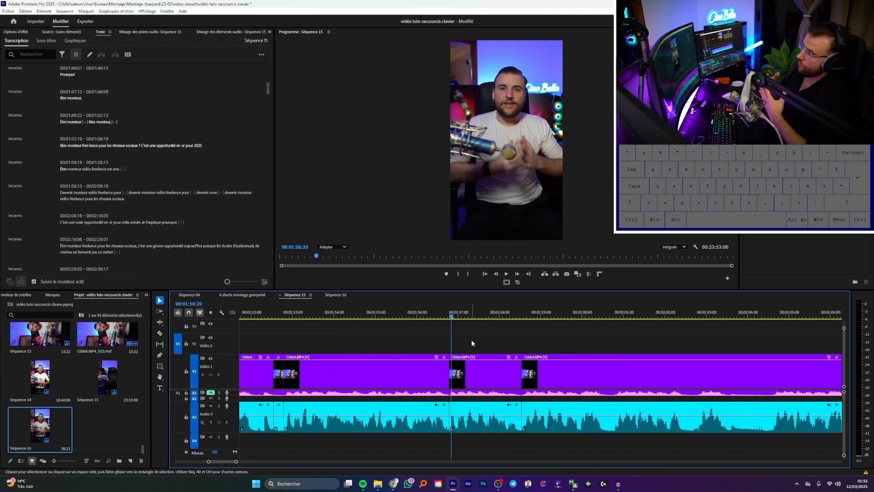
scroll(471, 339, "down", 4)
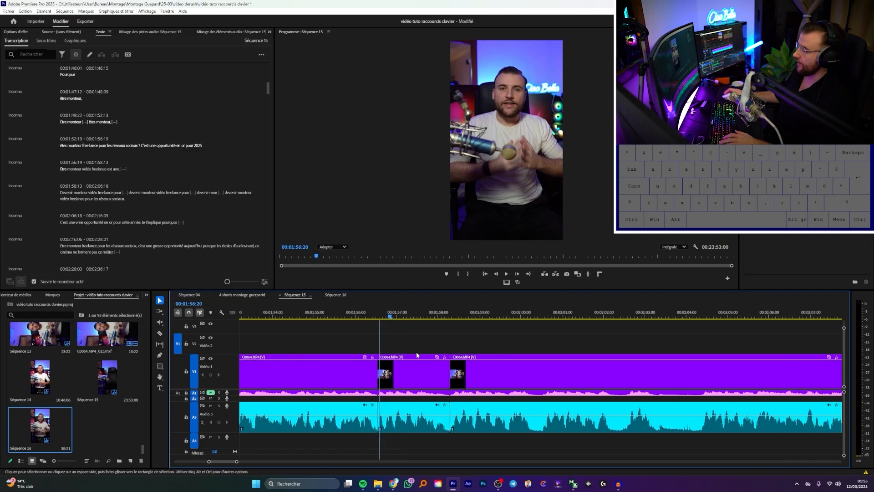
key("l")
key("l")
key("l")
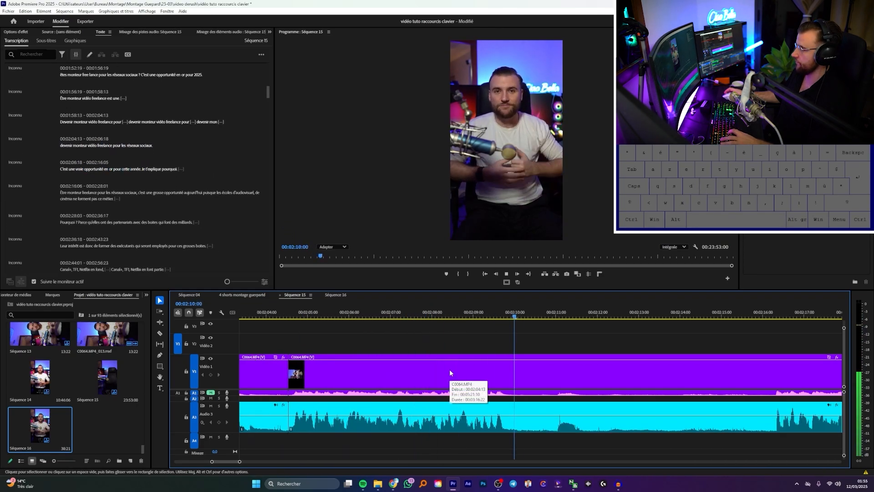
key("space")
key("minus")
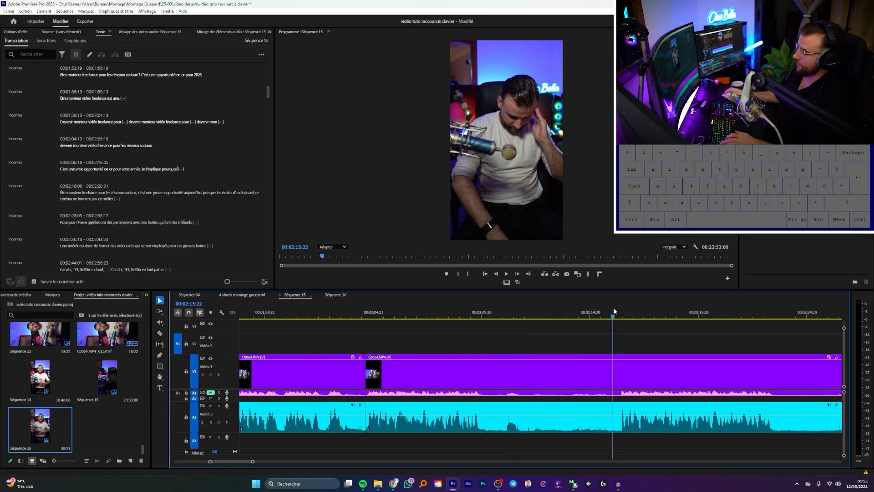
Step: Review the footage by playing it from 00:02:16:05 and from 00:02:57:00 to 00:03:14:19
left_click_drag(614, 311, 621, 312)
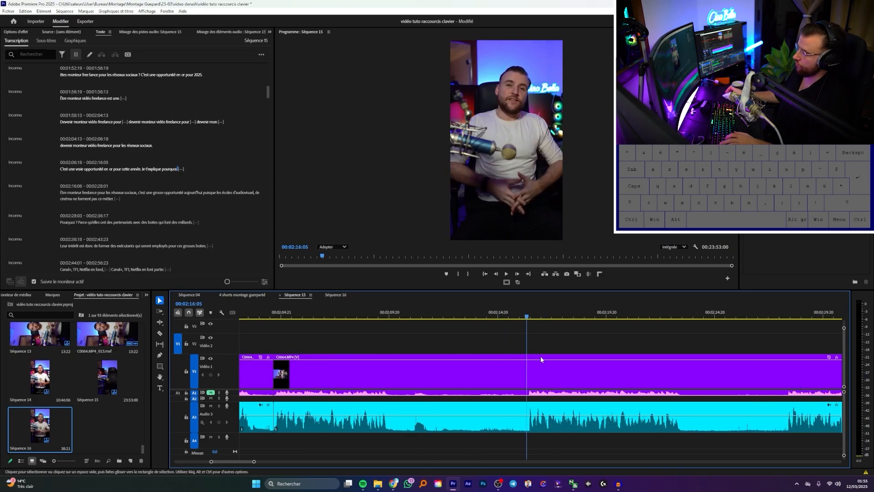
key("space")
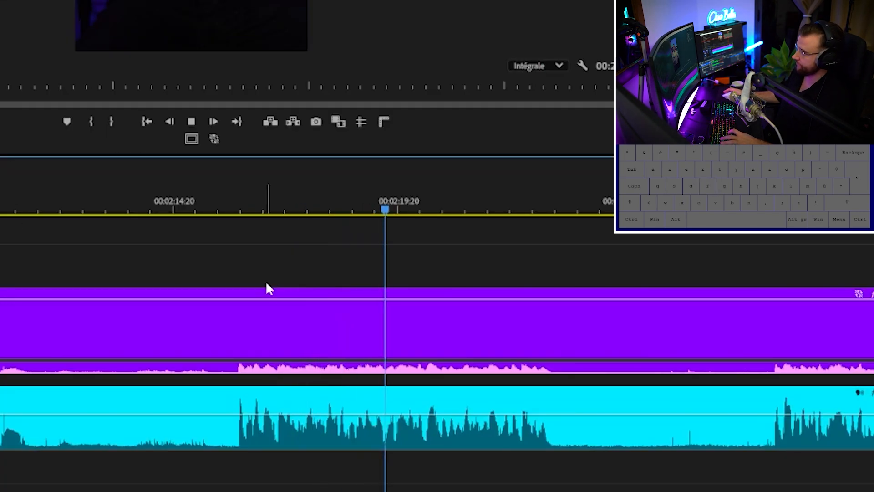
key("space")
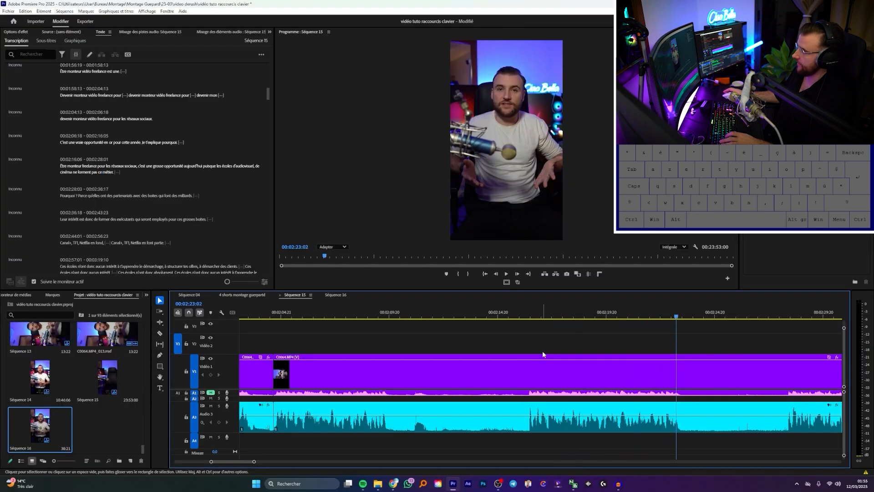
scroll(532, 356, "down", 3)
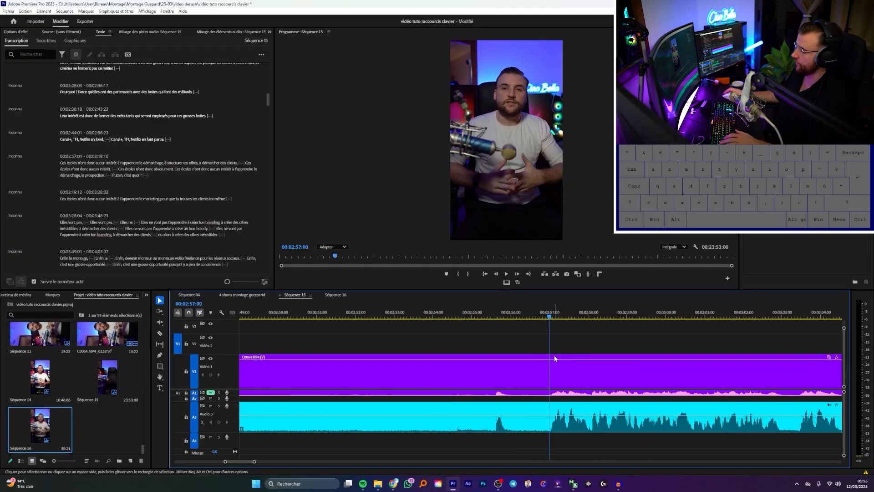
key("space")
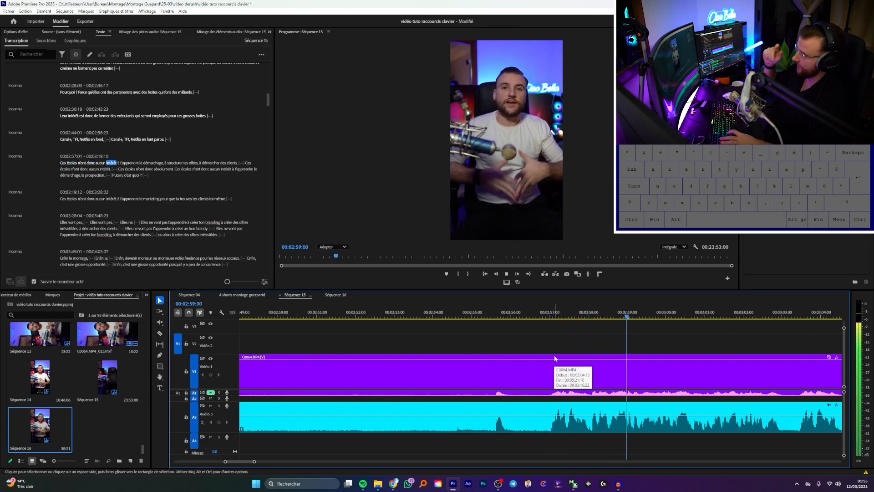
scroll(537, 363, "down", 3)
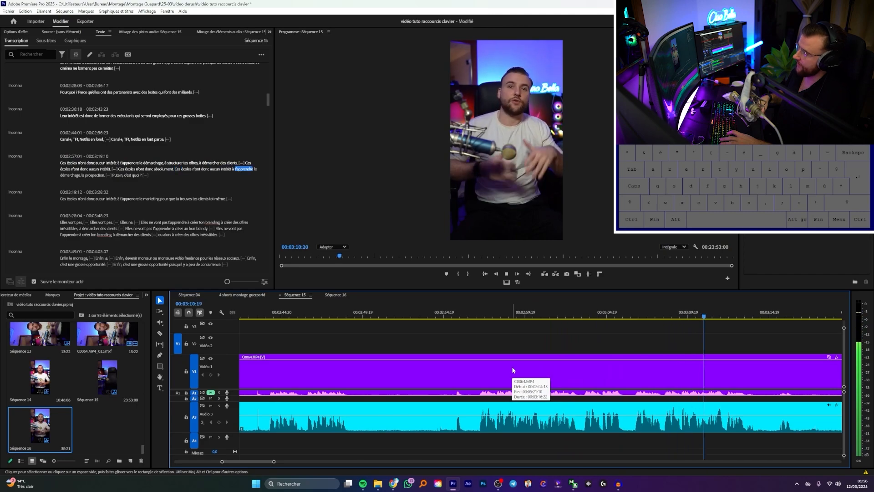
key("space")
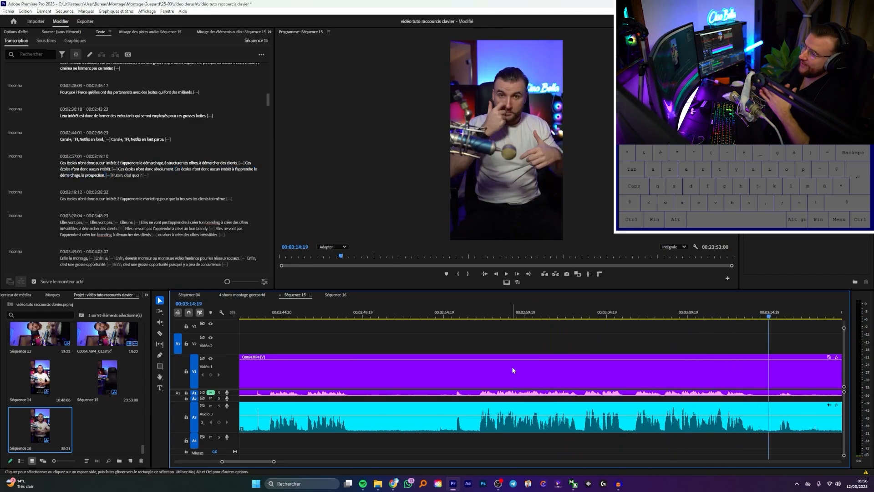
scroll(513, 370, "down", 4)
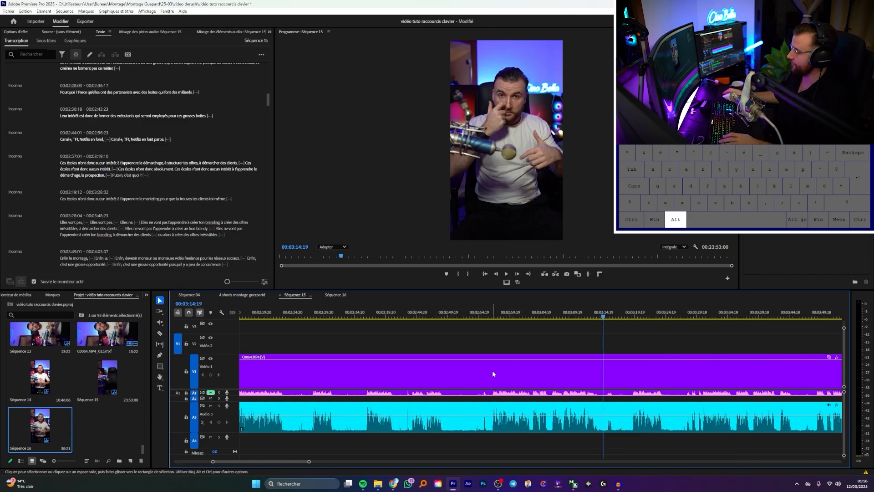
Step: Split all tracks with the Razor tool at 00:03:24:06 and 00:03:30:19, around the silence and false starts
left_click(598, 318)
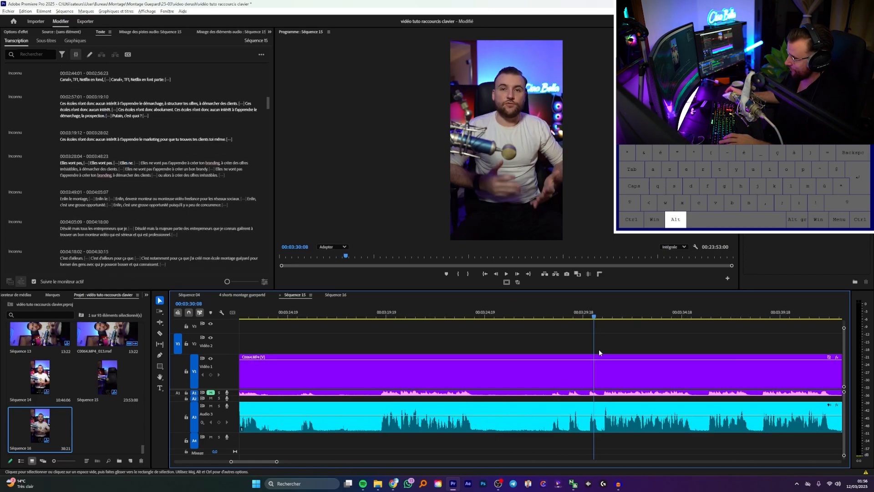
scroll(578, 344, "up", 3)
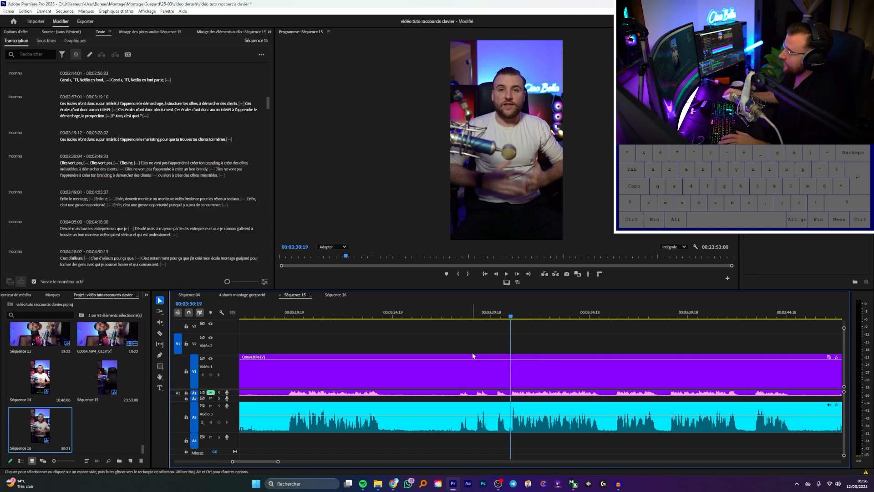
scroll(474, 355, "down", 1)
scroll(374, 362, "down", 2)
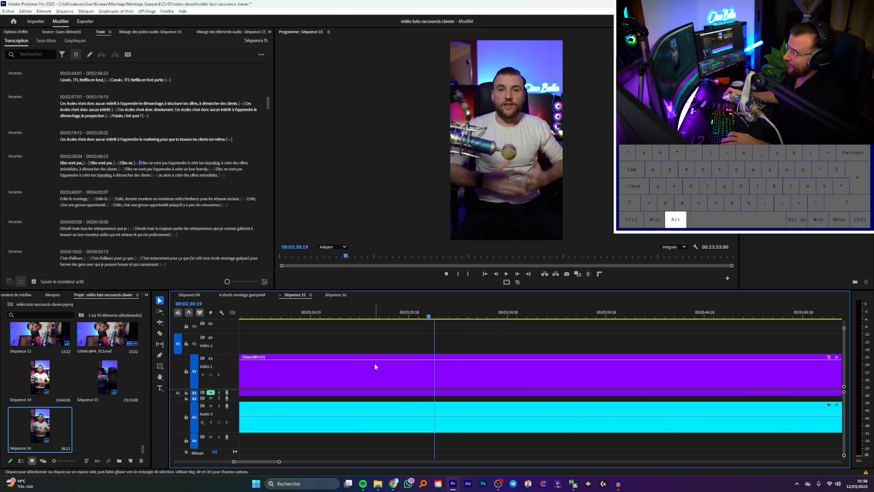
key("c")
left_click(308, 435, "shift")
left_click(423, 432, "shift")
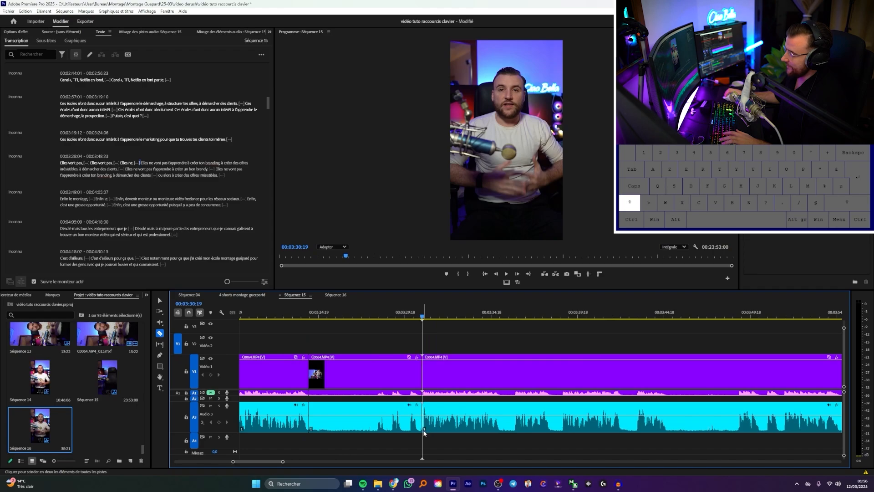
key("v")
Step: Marquee-select the section between 00:03:24:06 and 00:03:30:19 and try to ripple delete it
left_click(366, 315)
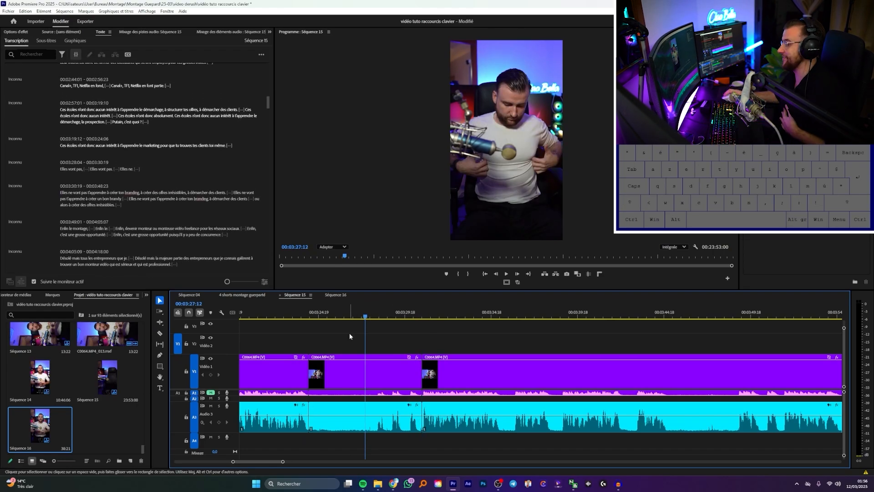
left_click_drag(343, 335, 345, 434)
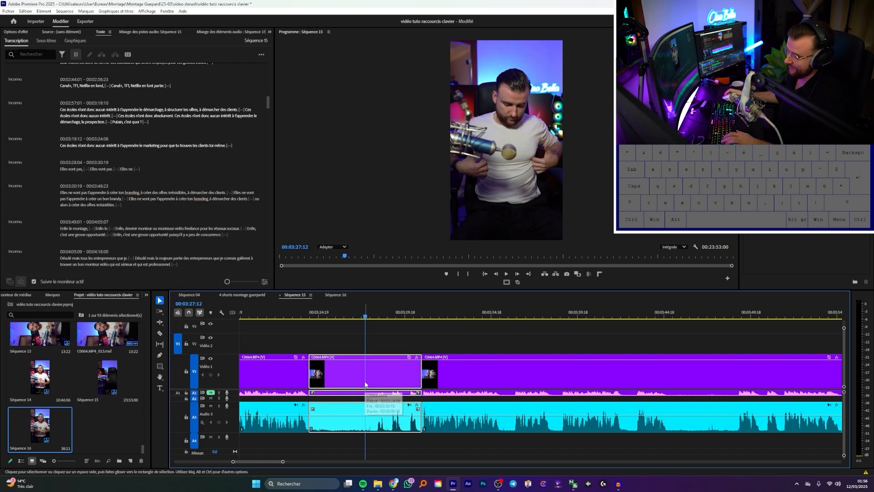
key("shift+Delete")
Step: Place the playhead at 00:03:26:10, select the section beneath it on all tracks and ripple delete it
left_click(347, 316)
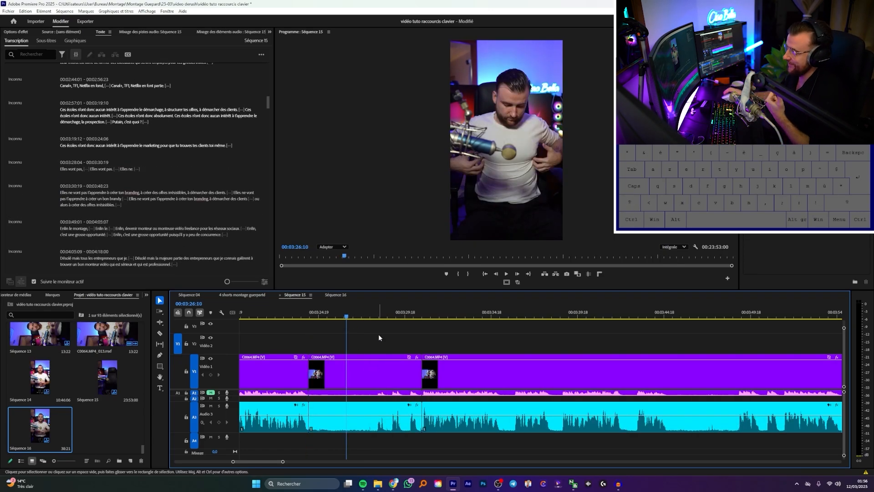
left_click_drag(379, 334, 370, 363)
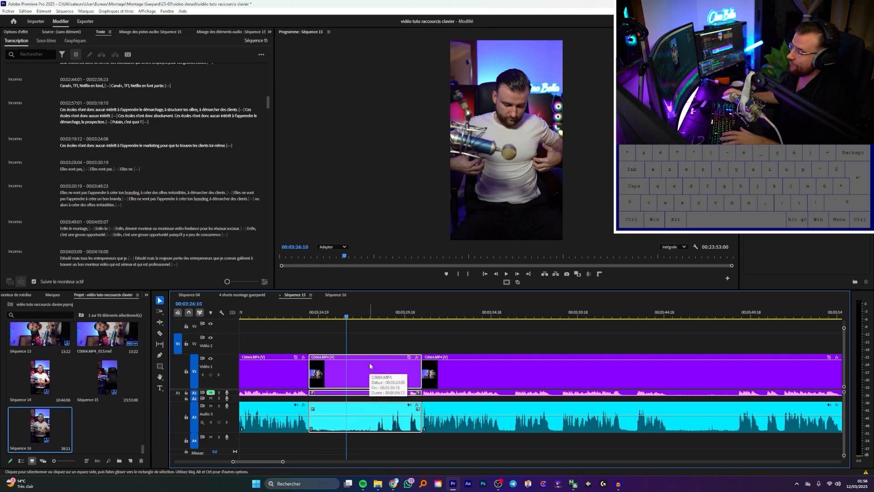
left_click(381, 336)
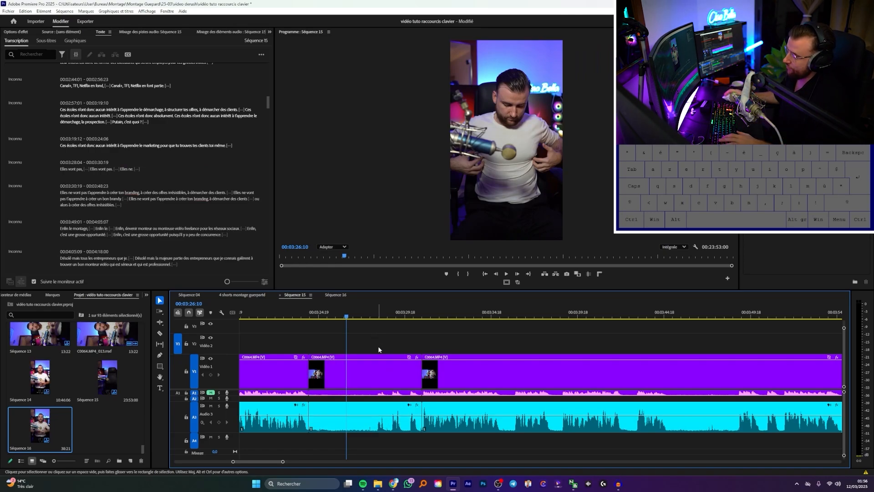
key("d")
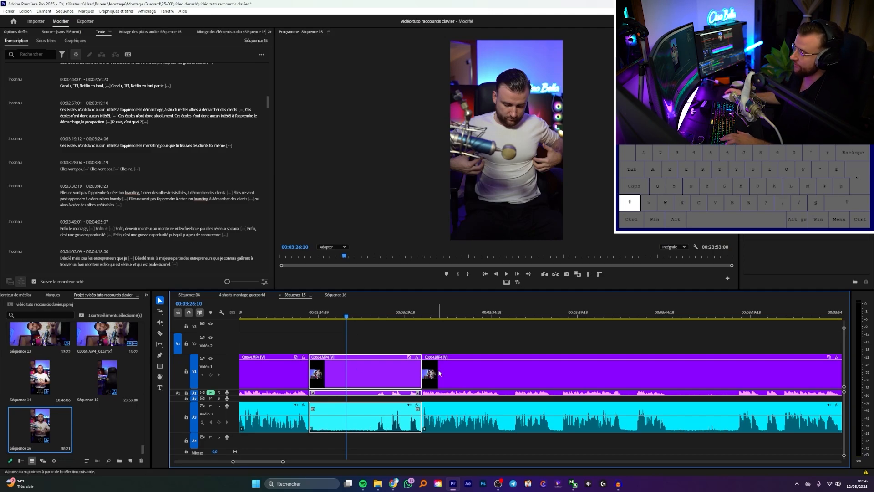
key("shift+Delete")
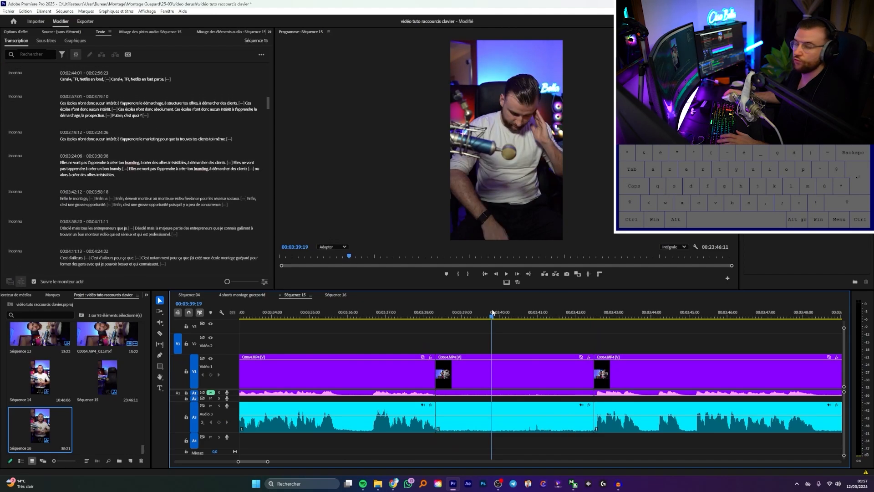
Step: Select the silent section between 00:03:38:08 and 00:03:42:12 at the playhead and ripple delete it
key("d")
key("eacute")
scroll(565, 378, "down", 3)
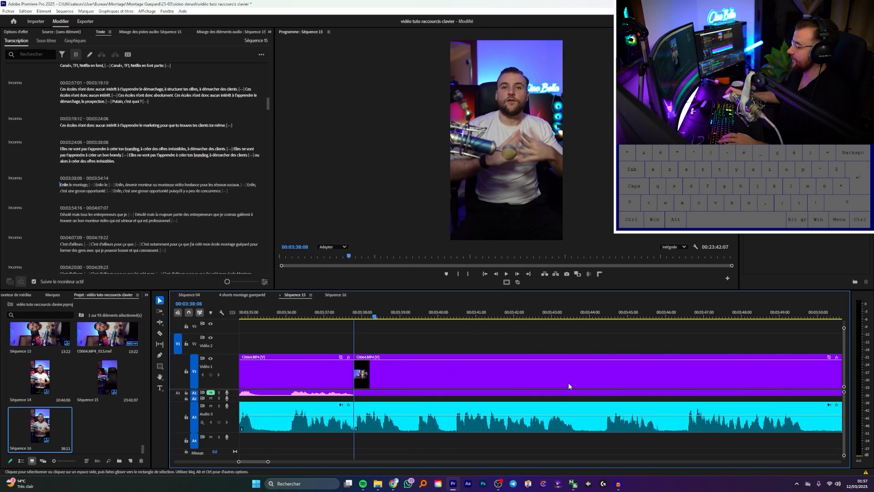
Step: Split the clip at both ends of the short silence from 00:03:44:03 to 00:03:44:22 and ripple delete that section
left_click(575, 315)
key("shift+s")
key("eacute")
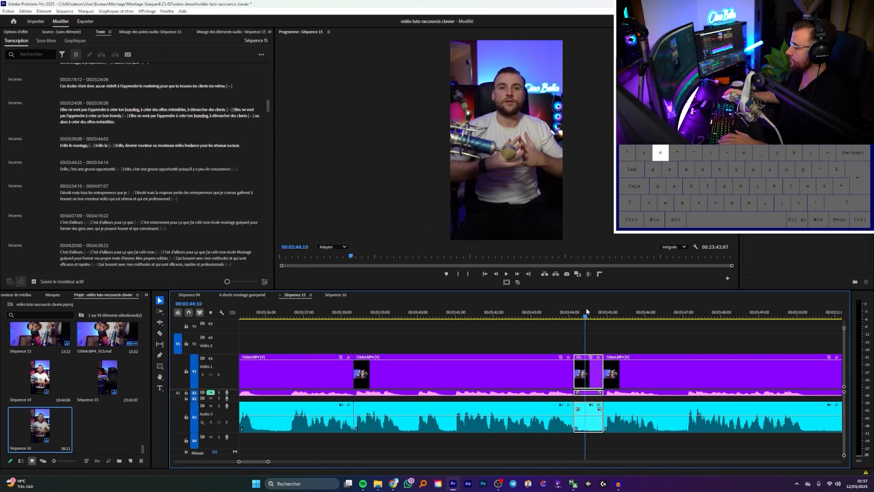
Step: Cut out the silence from 00:03:49:09 to 00:03:53:21 and close the gap
left_click(743, 313)
key("eacute")
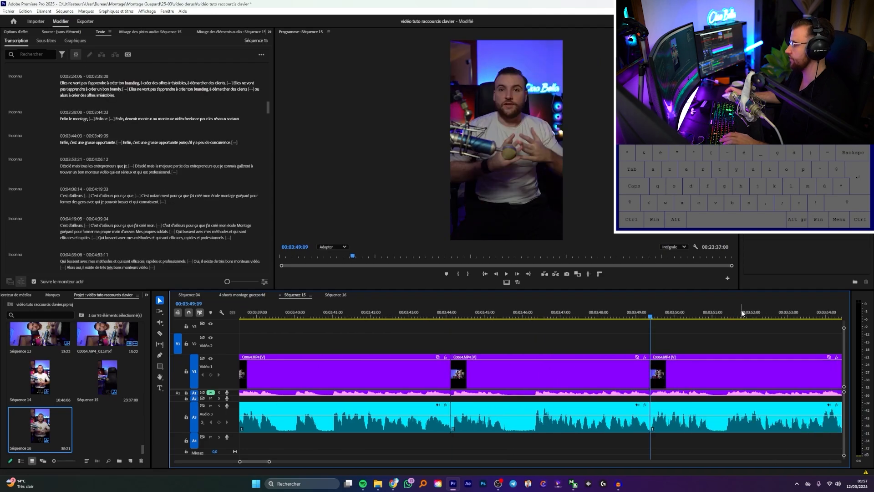
scroll(590, 376, "down", 3)
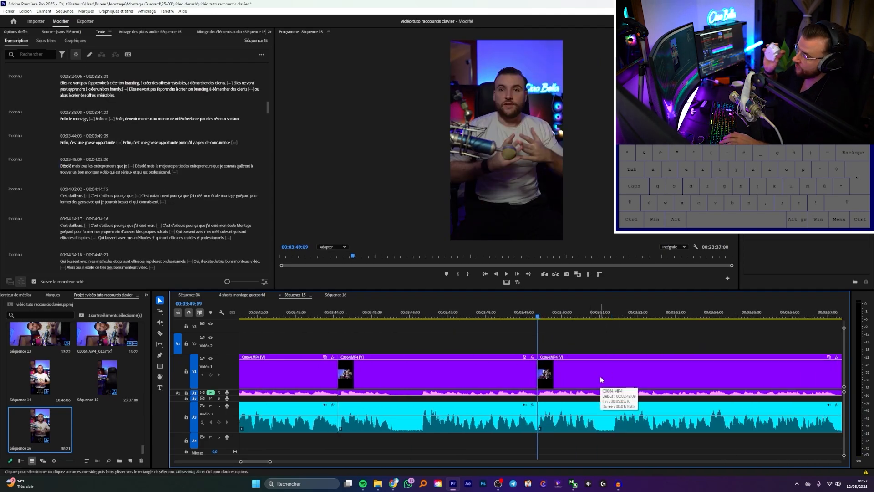
Step: Delete the gap before the uncut C0064.MP4 clip so that it starts at 00:00:00:00
scroll(565, 372, "down", 3)
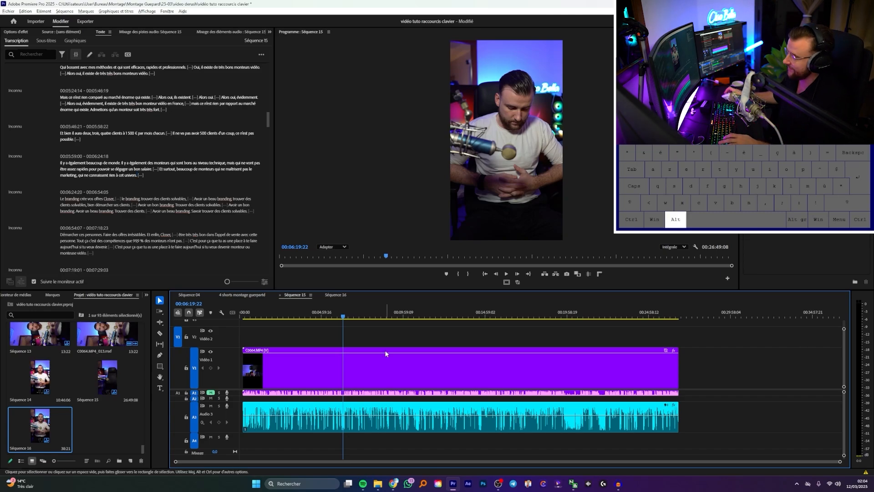
scroll(370, 360, "up", 3)
key("Home")
left_click(243, 369)
key("Delete")
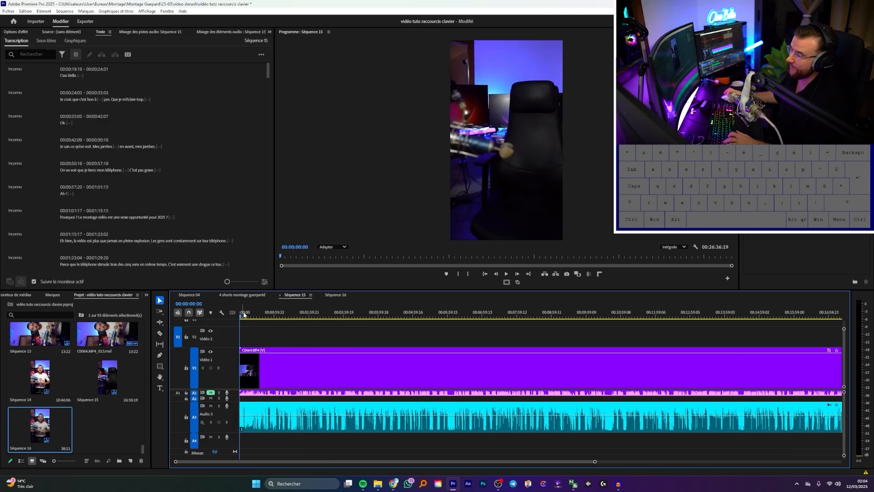
scroll(354, 367, "up", 3)
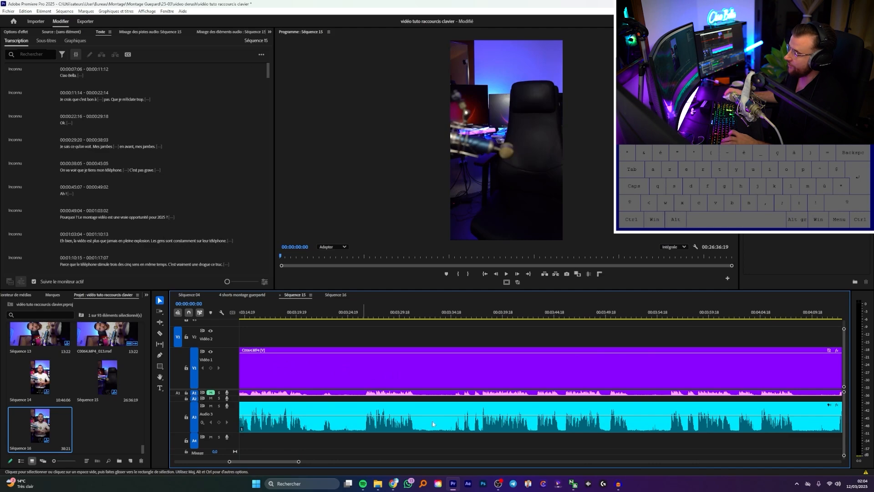
scroll(423, 379, "down", 2)
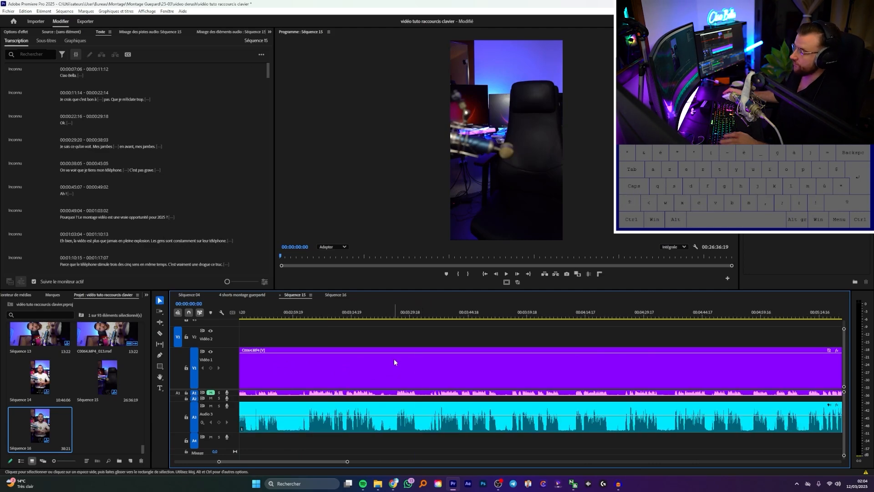
scroll(319, 380, "down", 10)
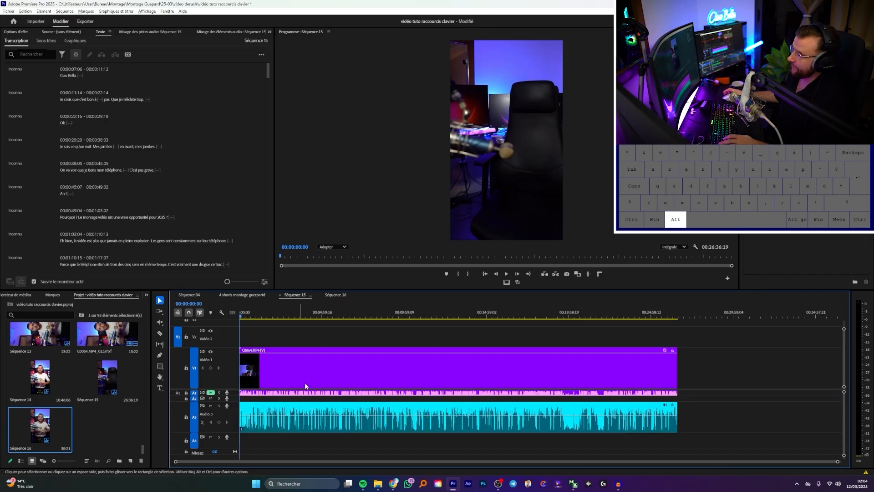
Step: Split the uncut C0064.MP4 clip at about 00:10:41 and 00:11:25, select the isolated section with its audio, and label it red
scroll(702, 392, "down", 2)
scroll(682, 392, "down", 5)
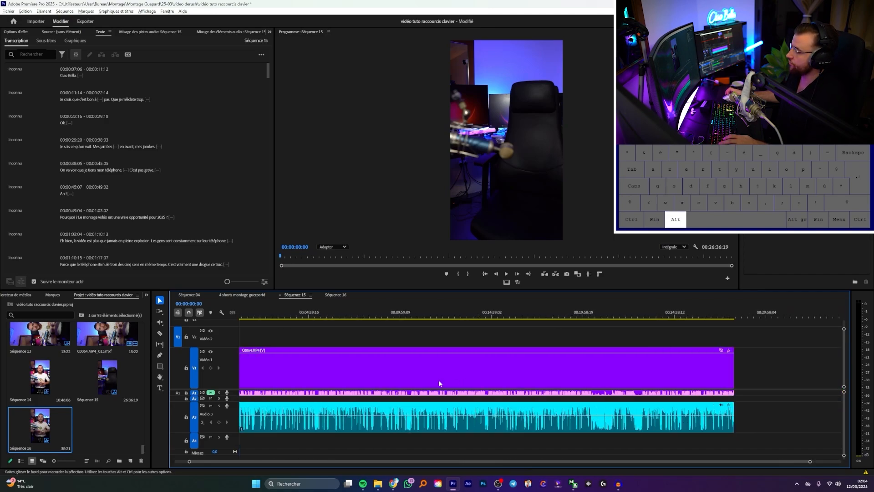
key("c")
key("v")
left_click(393, 400)
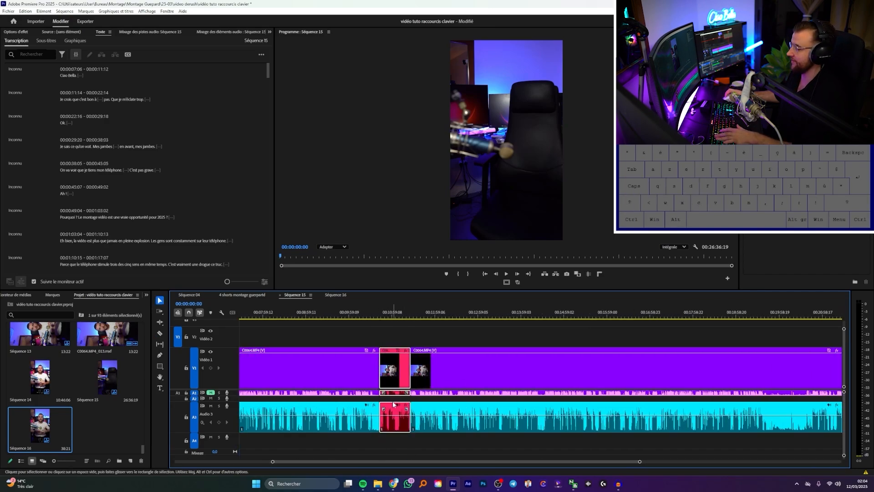
Step: Examine the red section and the rest of the C0064.MP4 clip at several timeline magnifications, from the full sequence down to individual pauses
scroll(392, 392, "down", 5)
scroll(665, 378, "up", 3)
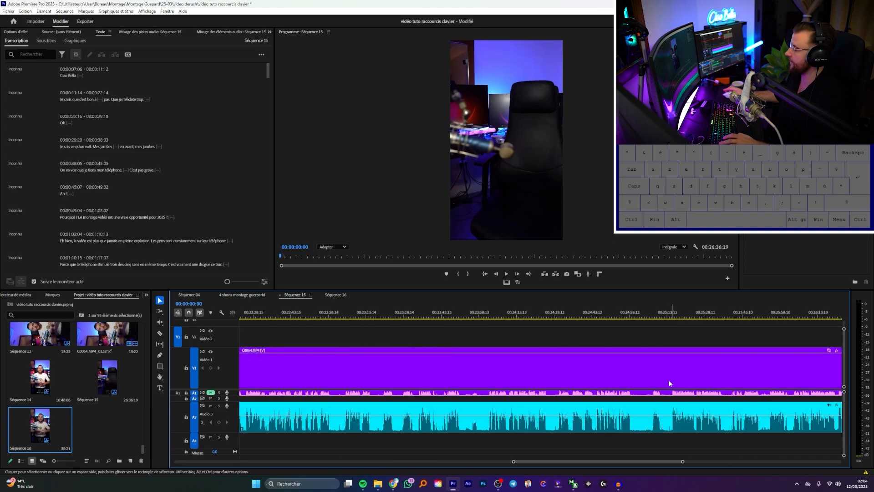
scroll(418, 373, "up", 4)
scroll(418, 373, "up", 2)
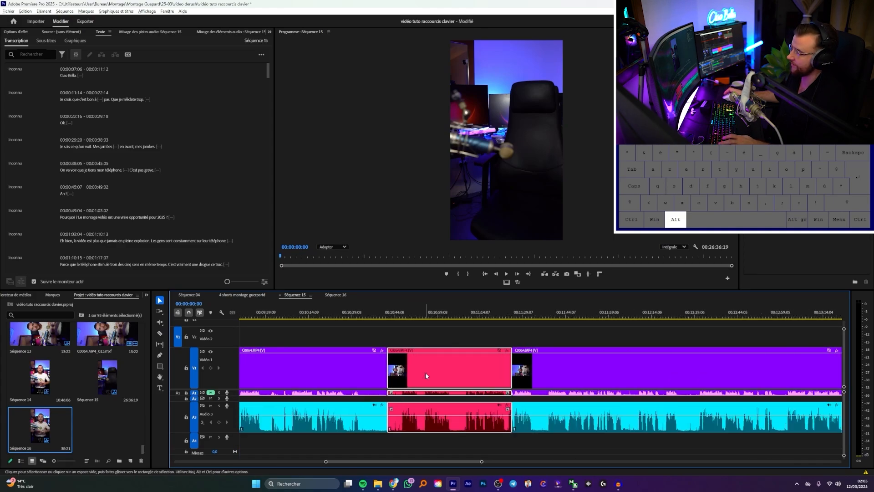
scroll(426, 373, "down", 6)
scroll(665, 378, "up", 2)
scroll(503, 373, "down", 2)
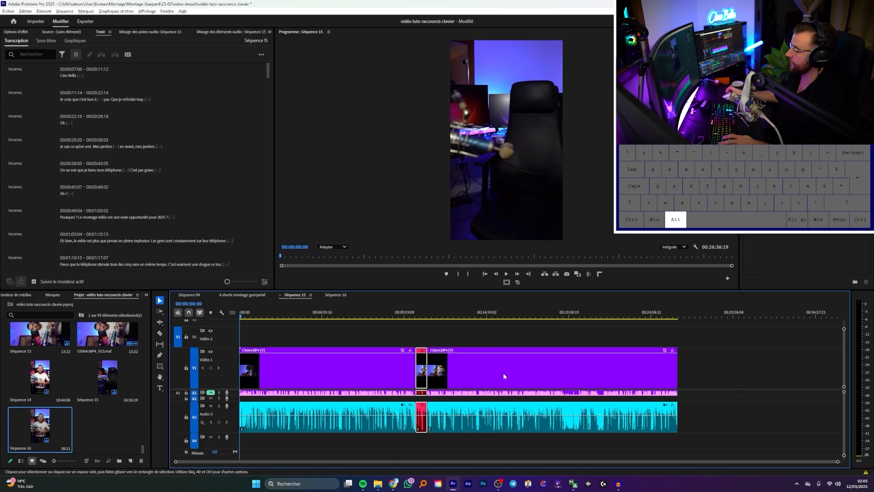
scroll(429, 373, "up", 5)
scroll(429, 373, "down", 2)
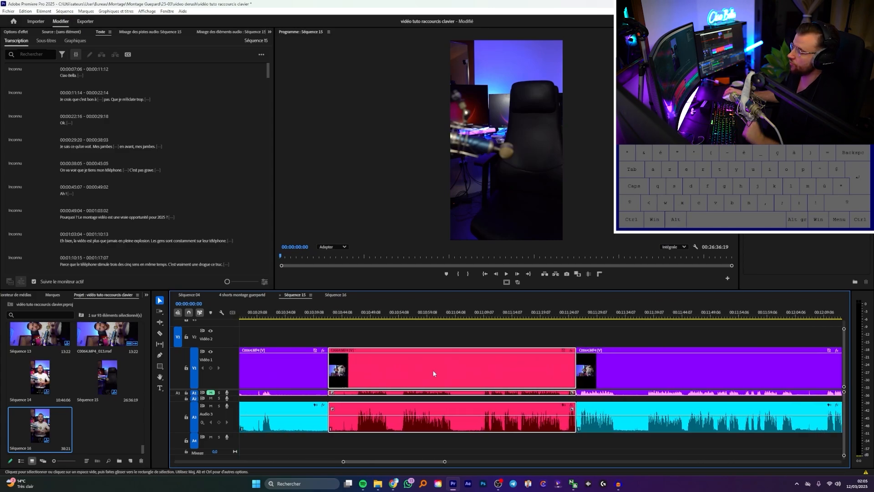
scroll(432, 372, "up", 5)
scroll(433, 374, "down", 6)
scroll(433, 374, "up", 5)
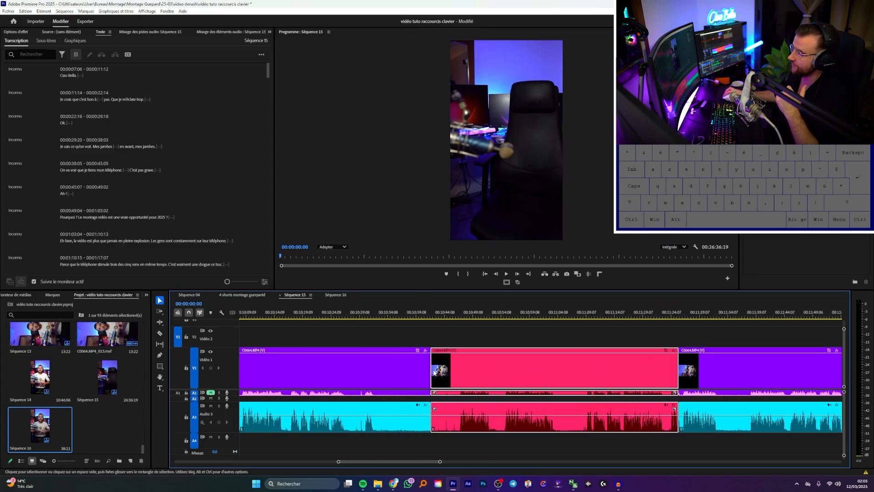
scroll(433, 371, "down", 2)
scroll(434, 373, "down", 4)
scroll(665, 381, "down", 5)
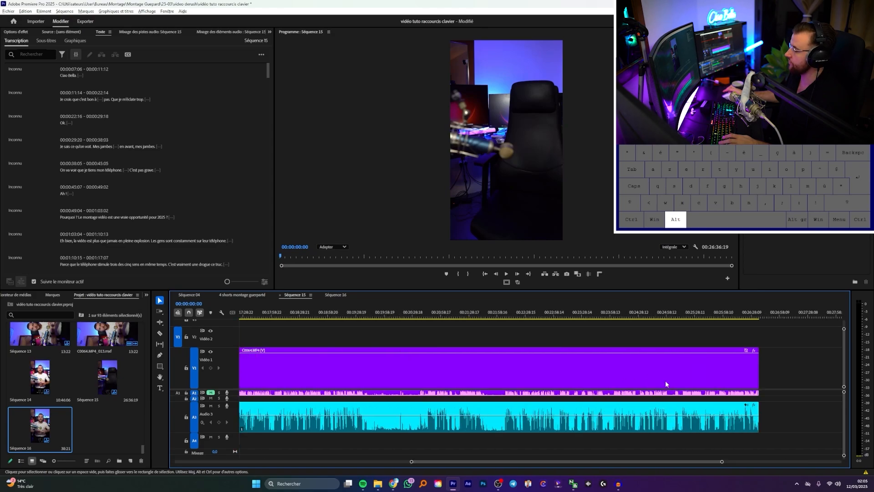
scroll(638, 379, "down", 2)
scroll(438, 375, "up", 5)
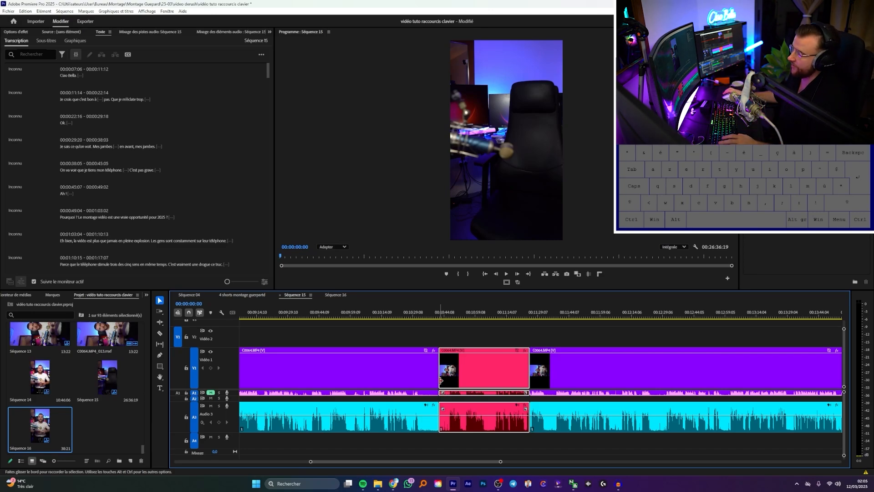
scroll(400, 360, "down", 3)
scroll(287, 390, "up", 2)
scroll(287, 391, "up", 3)
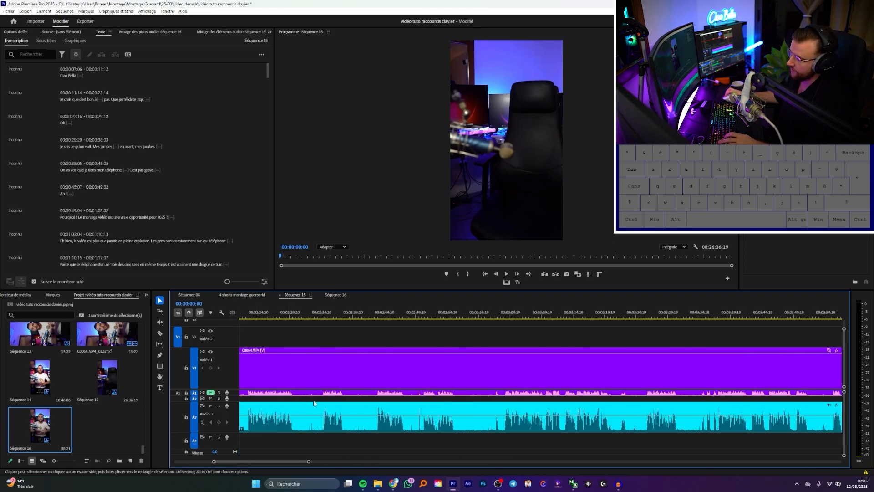
scroll(375, 397, "down", 5)
scroll(441, 380, "up", 3)
scroll(440, 376, "up", 2)
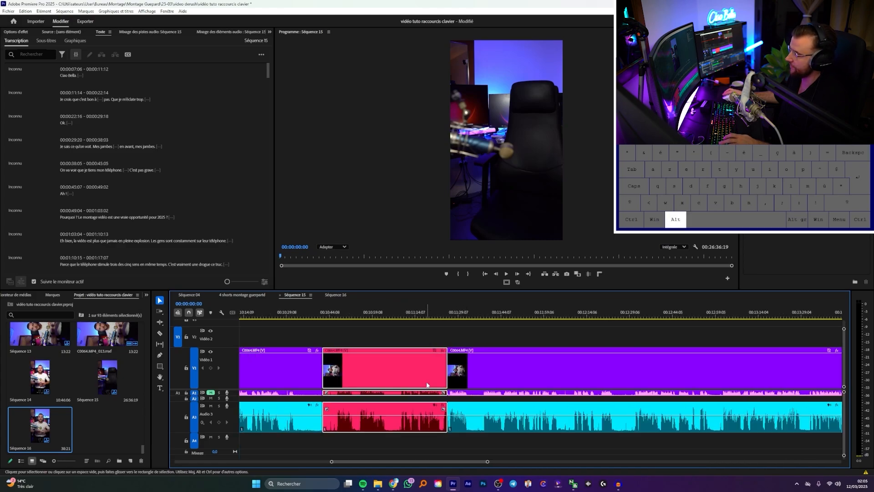
scroll(424, 378, "down", 1)
scroll(425, 378, "up", 1)
scroll(430, 373, "down", 4)
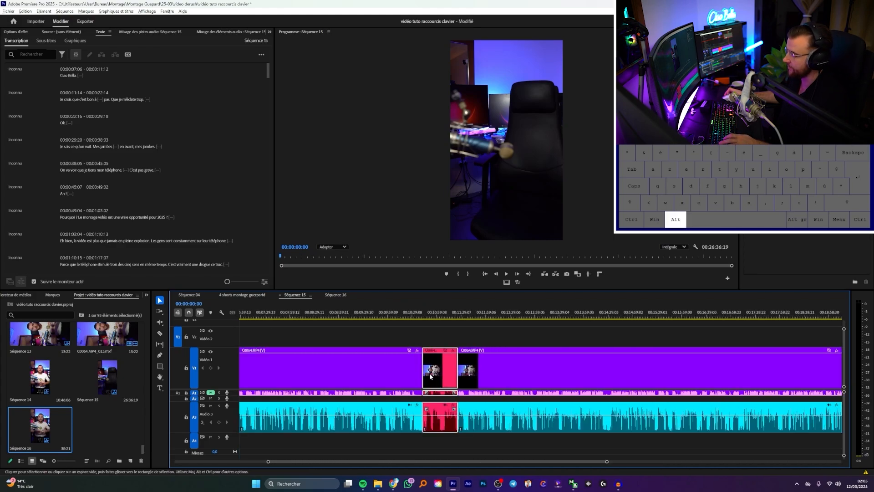
key("Down")
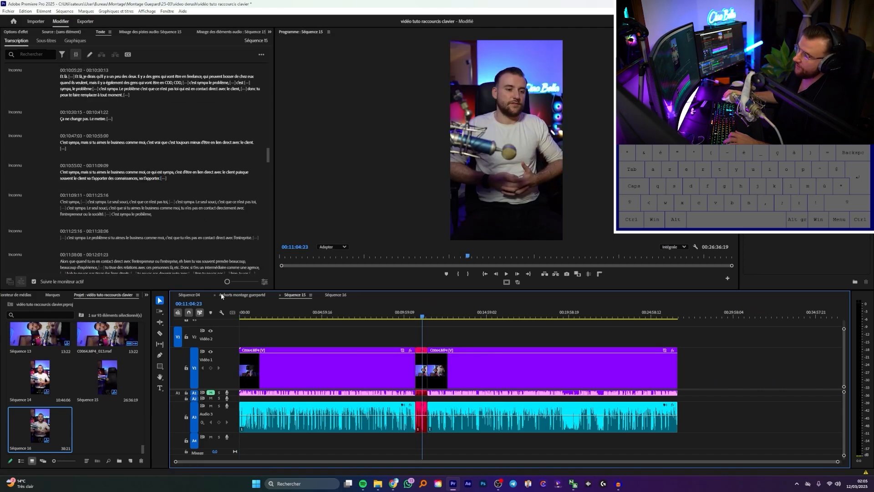
Step: Open Séquence 04 and inspect its multi-track edit from the start, both close up and as an overview
left_click(189, 295)
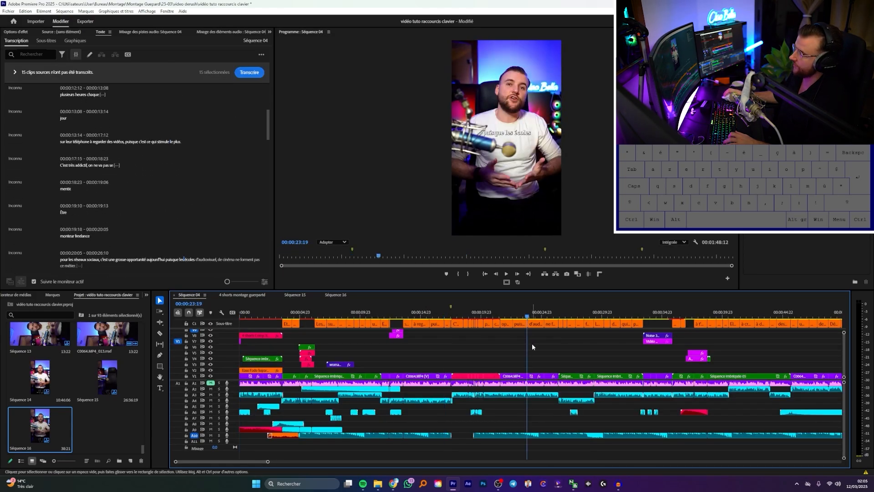
scroll(480, 364, "up", 5, "alt")
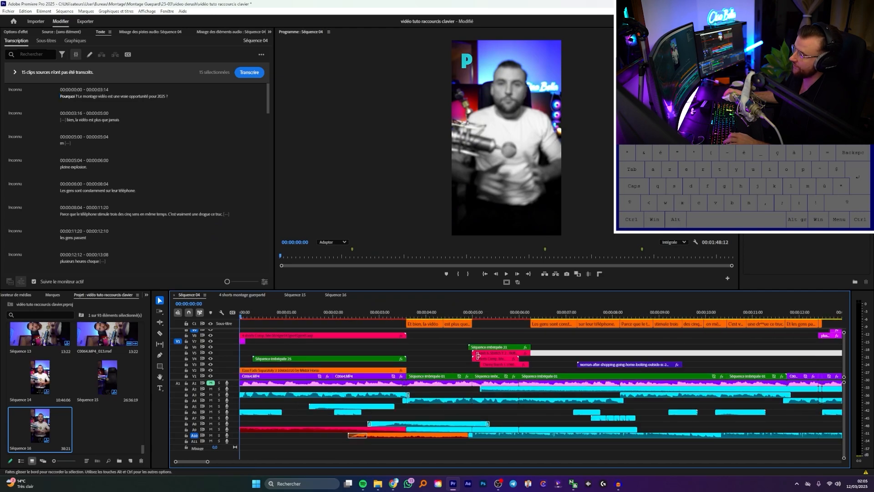
scroll(478, 356, "down", 5, "alt")
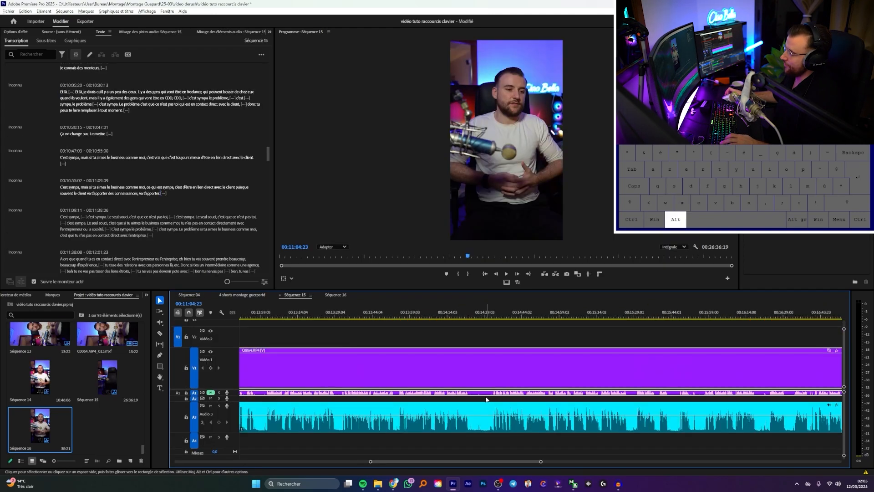
Step: Return to Séquence 15 and activate the Razor tool for the silence between about 00:14:22 and 00:14:32
scroll(488, 397, "up", 3, "alt")
scroll(430, 407, "up", 3, "alt")
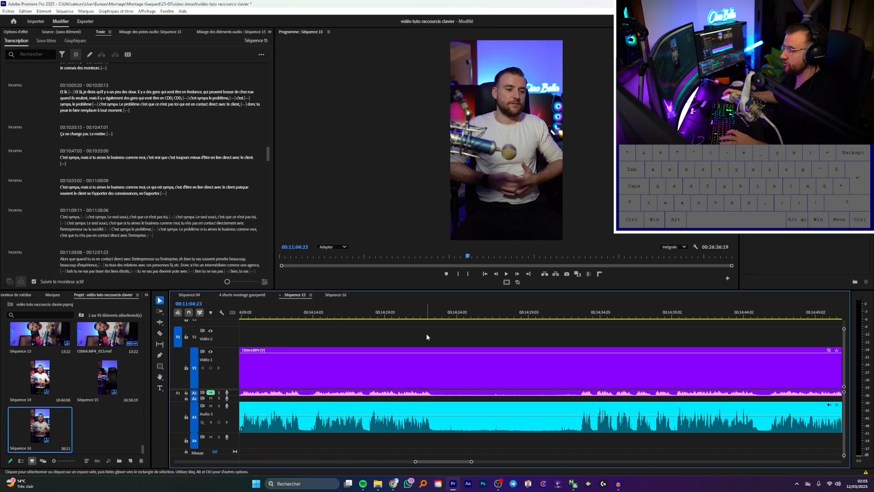
key("r")
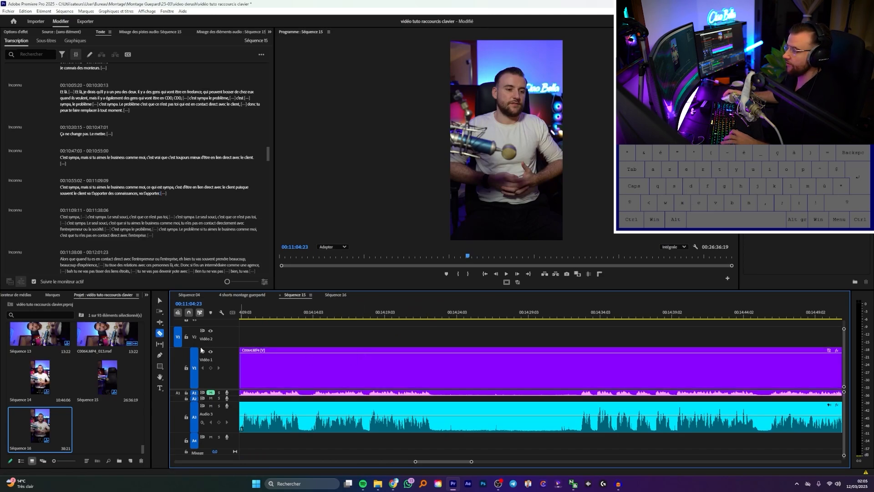
key("r")
key("c")
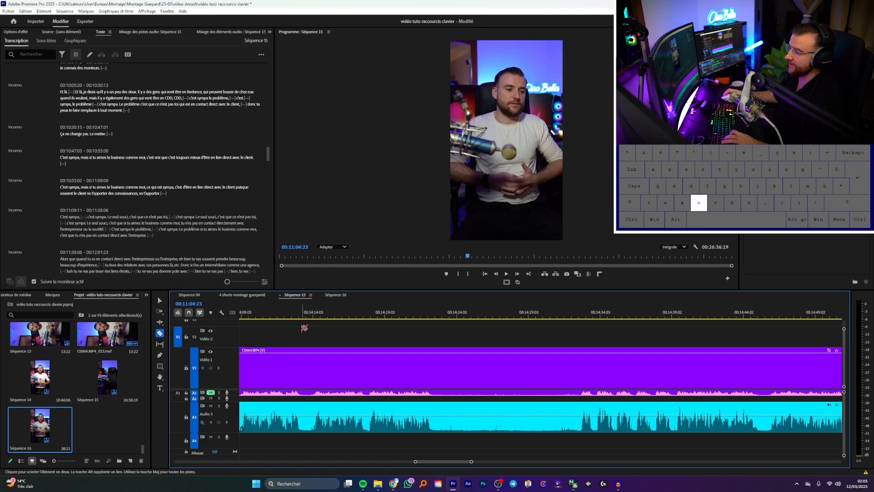
key("r")
key("c")
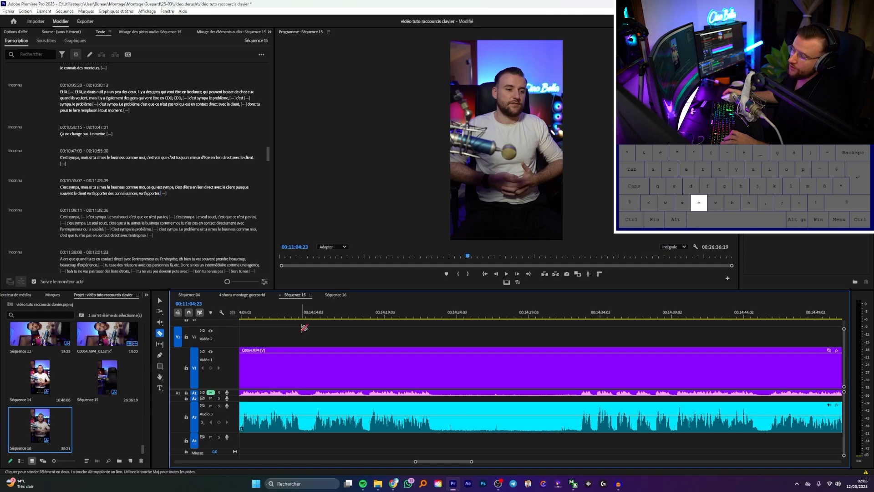
key("r")
key("c")
key("r")
key("r")
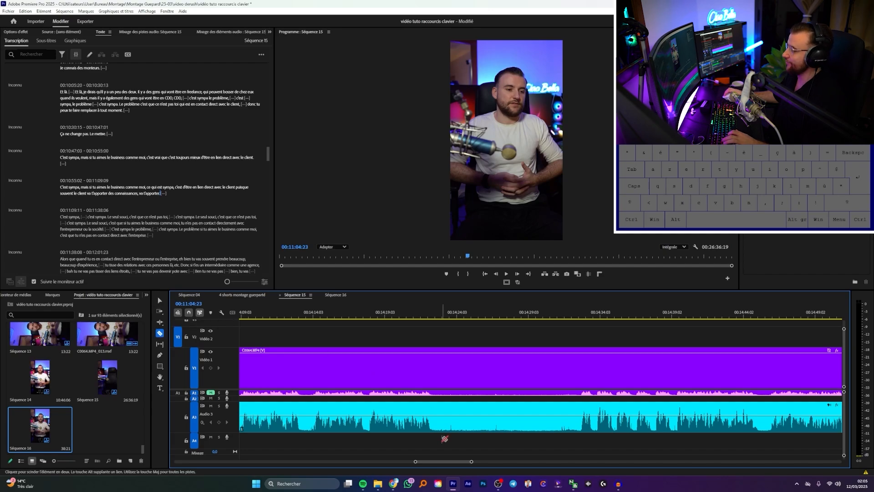
key("shift")
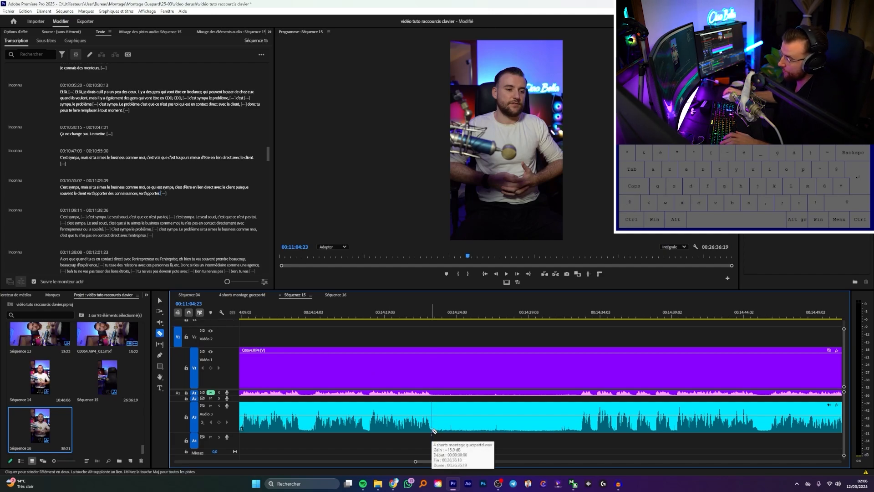
Step: Split only the video clip at both ends of the silence from about 00:14:22 to 00:14:32, and undo both cuts
left_click(436, 389)
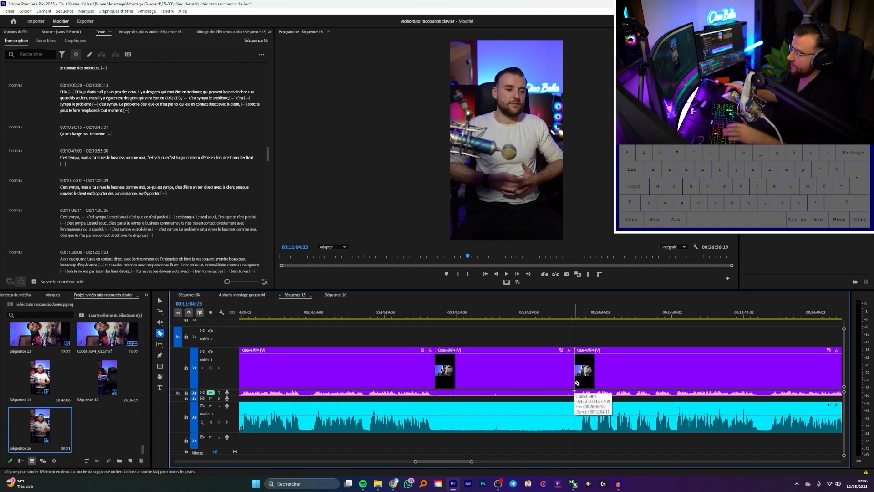
key("ctrl+z")
key("ctrl+z")
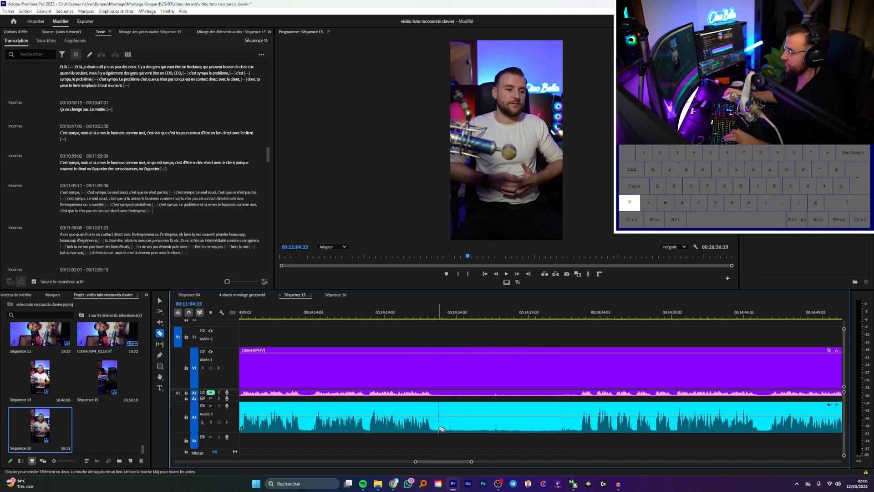
Step: Razor all tracks at both ends of the 00:14:22 to 00:14:32 silence and at the pauses near 00:14:53, 00:15:04, 00:15:14 and 00:15:30
left_click(434, 428, "shift")
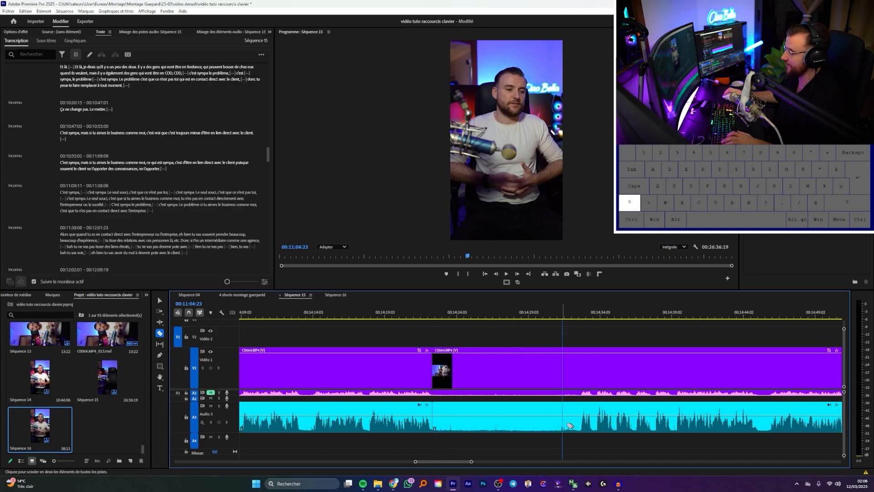
left_click(581, 412, "shift")
scroll(598, 410, "down", 5)
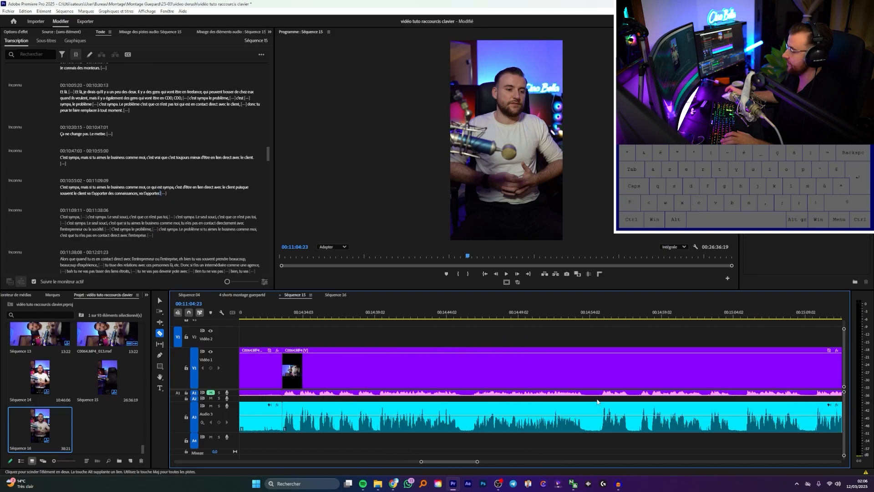
left_click(584, 428, "shift")
scroll(746, 427, "down", 5)
left_click(429, 426, "shift")
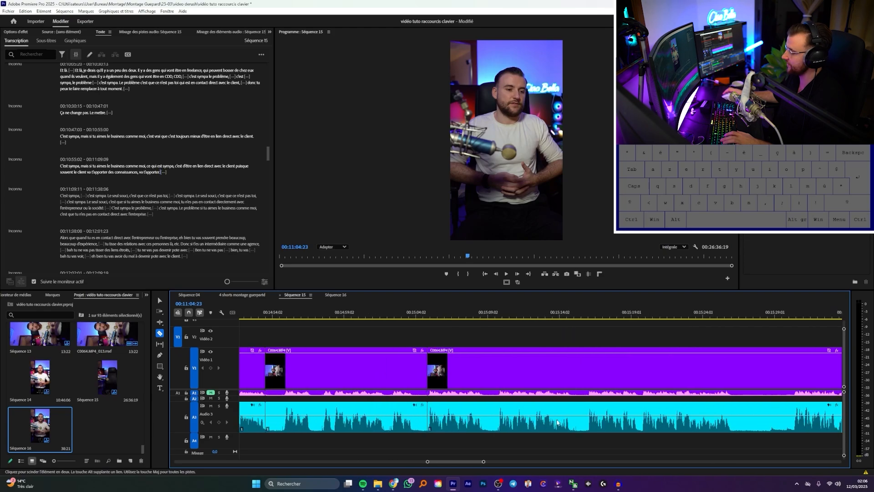
left_click(572, 426, "shift")
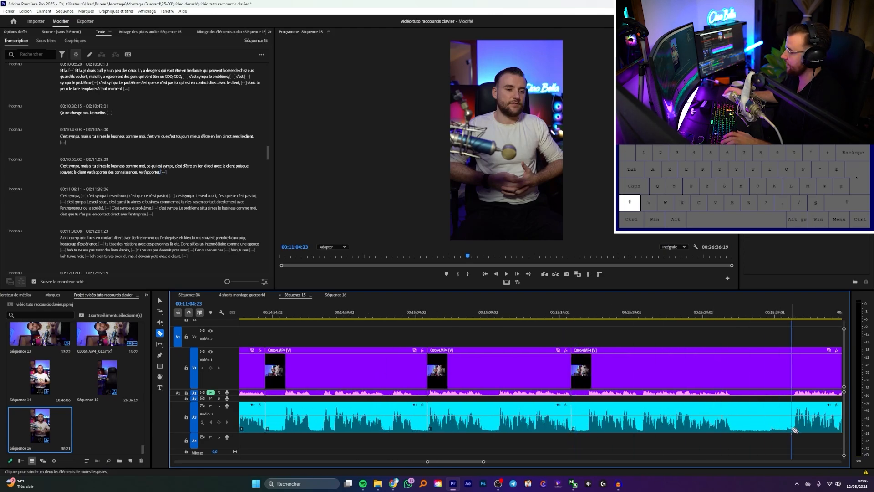
Step: Razor all tracks at the pauses near 00:15:42, 00:15:47, 00:15:51, 00:15:57, 00:16:17 and 00:16:23
scroll(796, 430, "down", 8)
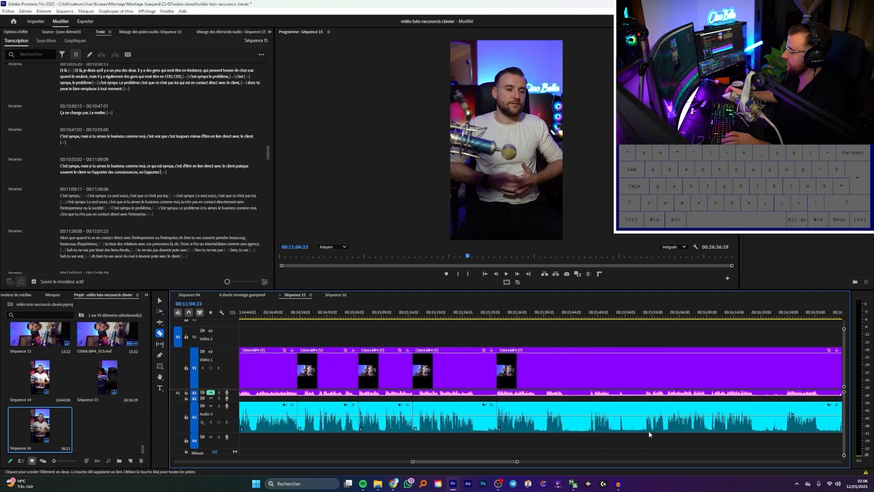
left_click(537, 430, "shift")
left_click(461, 430, "shift")
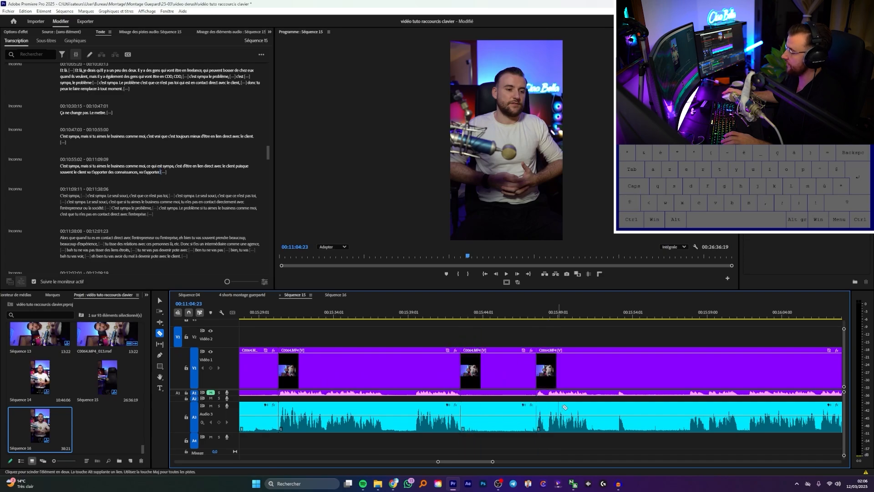
scroll(509, 431, "down", 2)
left_click(589, 430, "shift")
scroll(592, 430, "down", 5)
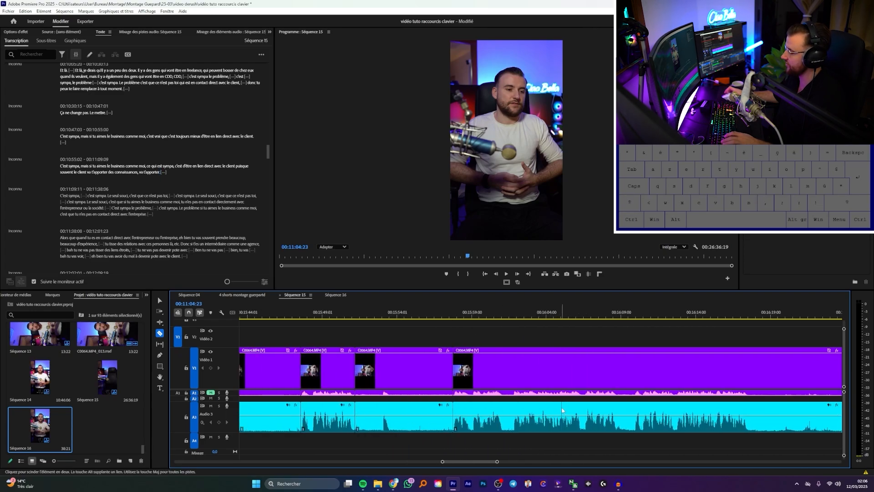
left_click(637, 429, "shift")
left_click(727, 430, "shift")
scroll(513, 390, "down", 4)
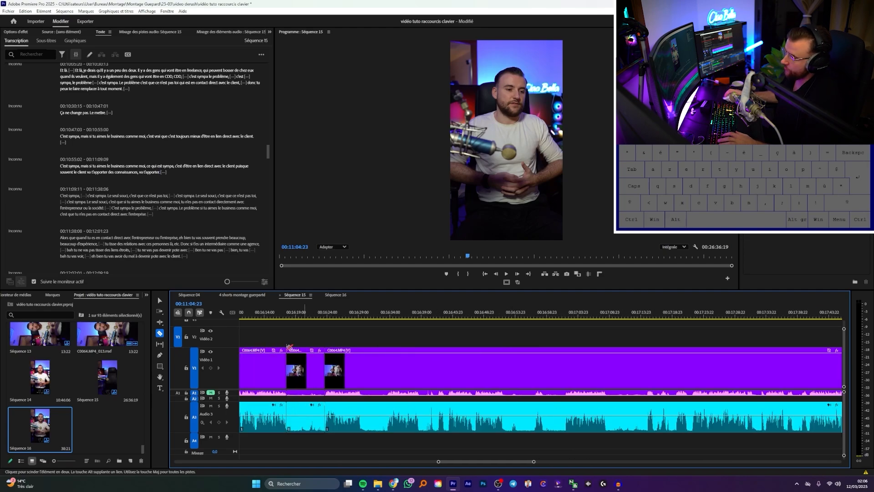
Step: With the Selection tool active, split all tracks at playhead positions of about 00:16:52, 00:17:02 and 00:17:08:12
left_click(503, 312)
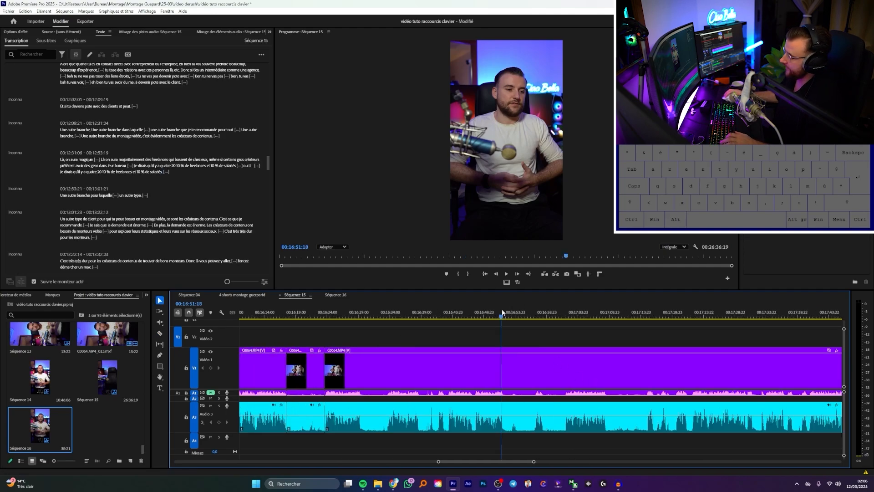
key("shift+s")
left_click(565, 313)
key("shift+s")
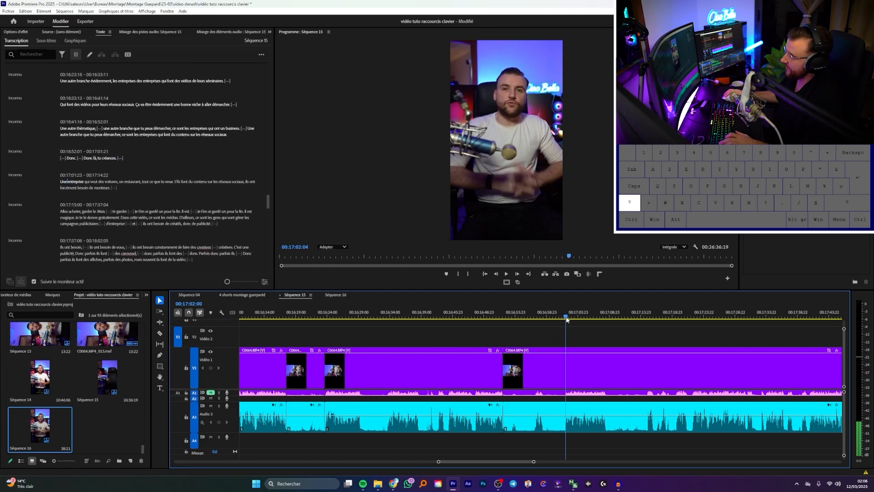
left_click(609, 316)
scroll(608, 318, "down", 8)
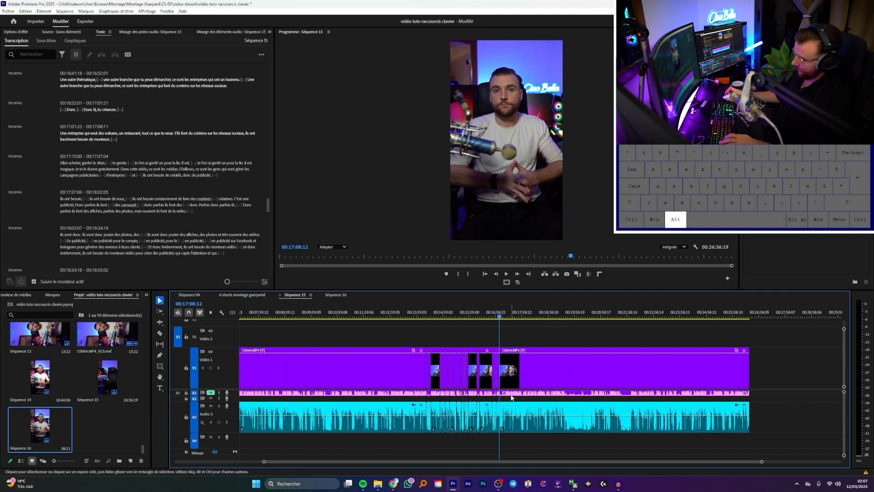
scroll(523, 391, "up", 4)
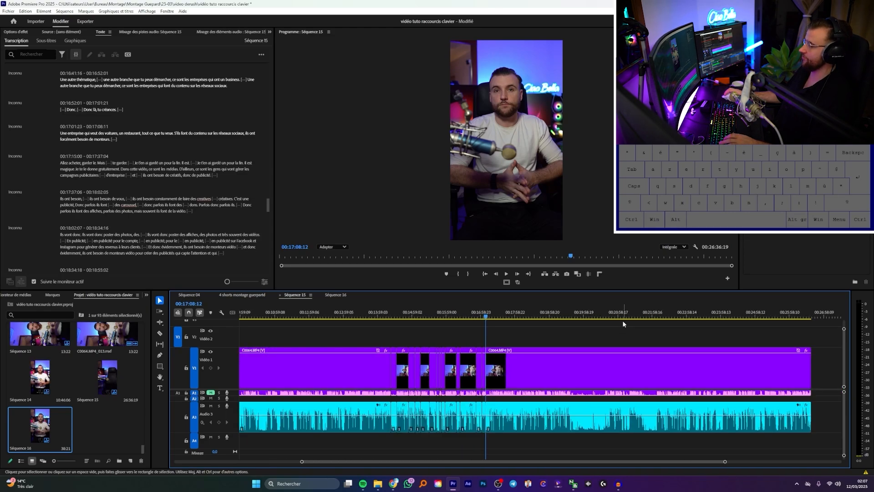
left_click(613, 314)
key("ctrl+shift+k")
left_click(584, 313)
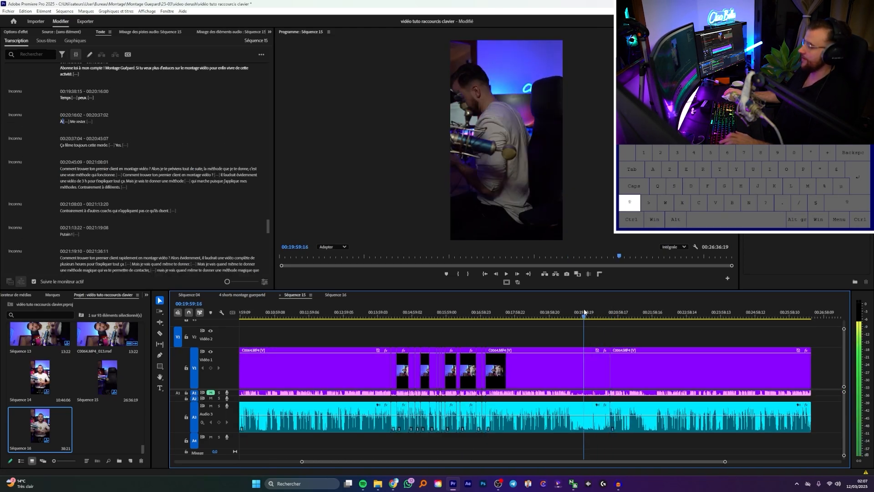
left_click_drag(584, 313, 572, 314)
key("ctrl+z")
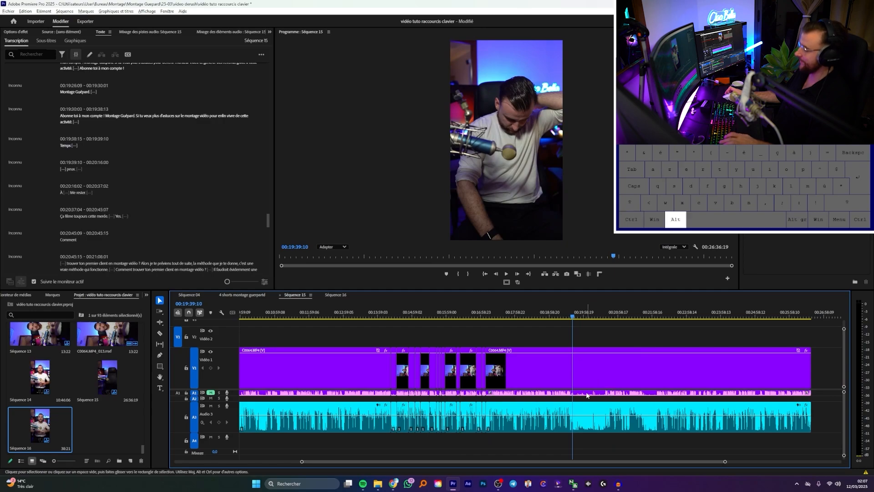
Step: Split all tracks at both ends of the silence running from about 00:19:40:18 to 00:20:45
scroll(578, 409, "up", 6)
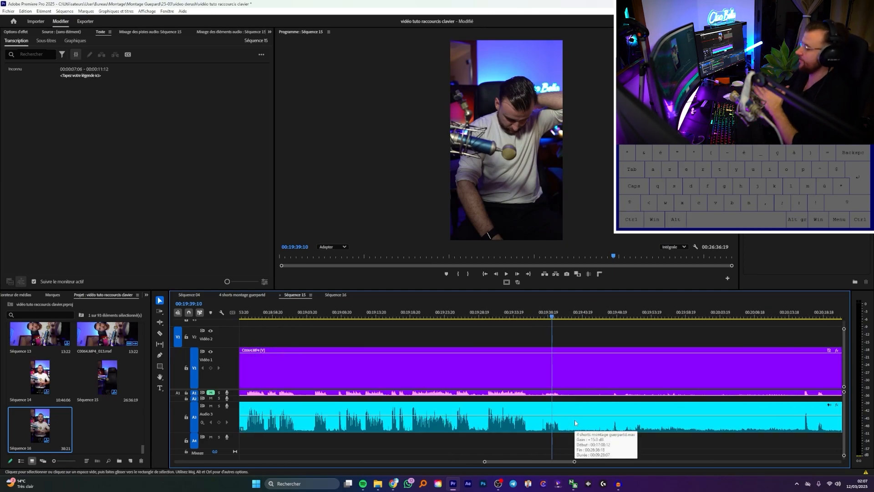
scroll(432, 349, "down", 3)
left_click(428, 315)
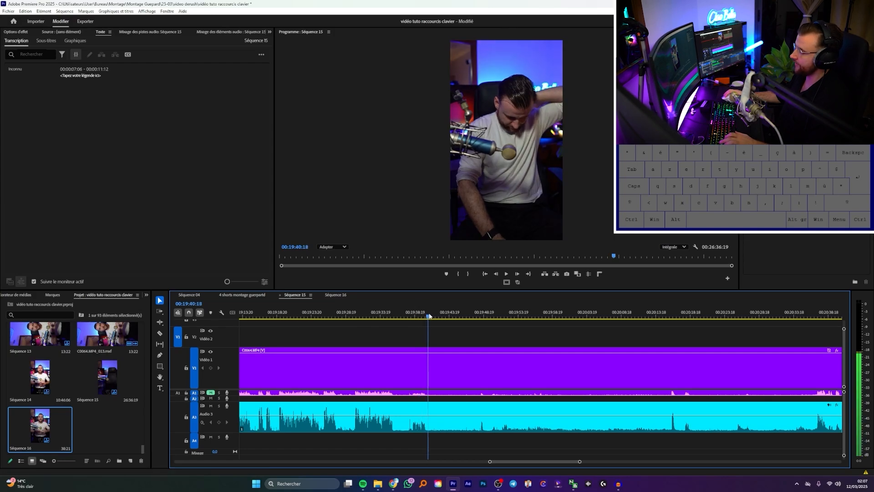
key("ctrl+k")
scroll(440, 330, "down", 3)
left_click(603, 317)
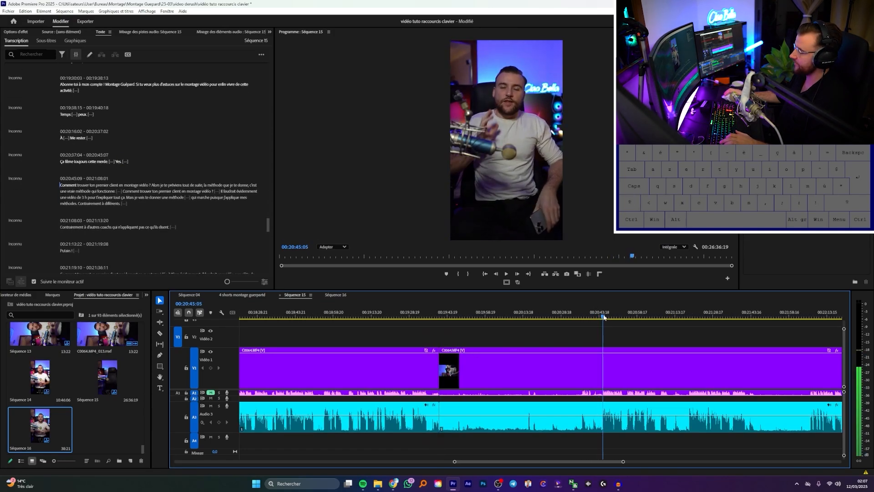
key("ctrl+k")
Step: Split all tracks at both ends of the pause from about 00:21:10:18 to 00:21:19
scroll(699, 382, "up", 3)
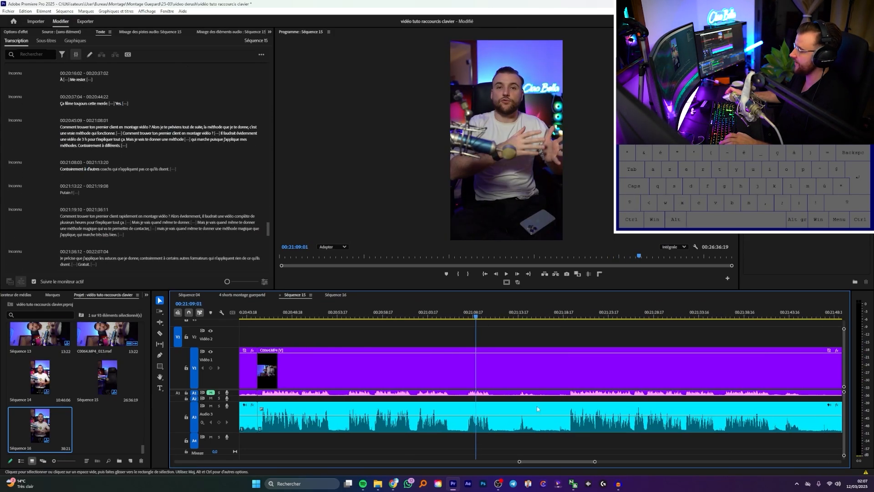
key("ctrl+k")
left_click(548, 318)
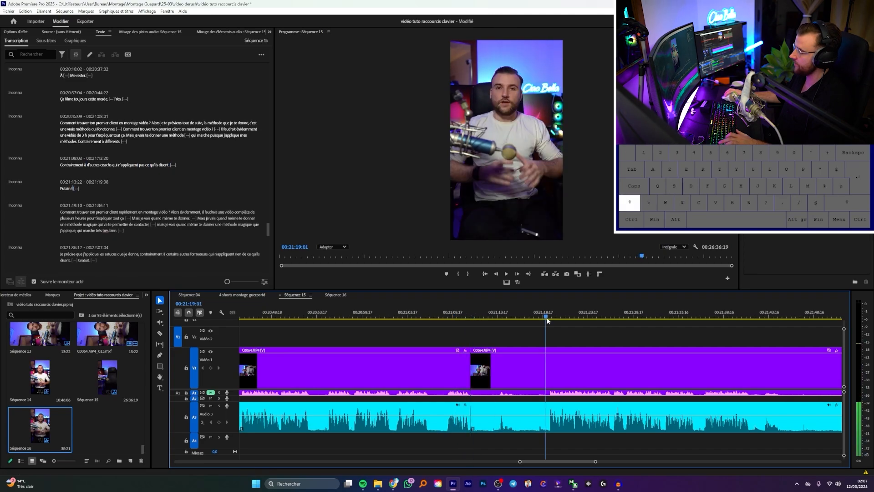
key("ctrl+k")
Step: Split all tracks at about 00:21:42, 00:23:15, 00:23:20, 00:23:24 and 00:23:28:08
scroll(545, 375, "down", 3)
left_click(460, 314)
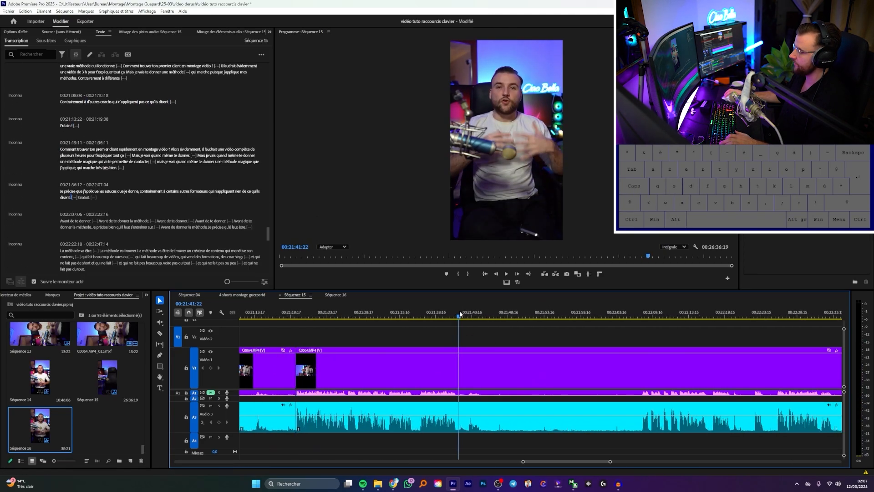
key("ctrl+k")
scroll(580, 381, "down", 3)
key("ctrl+k")
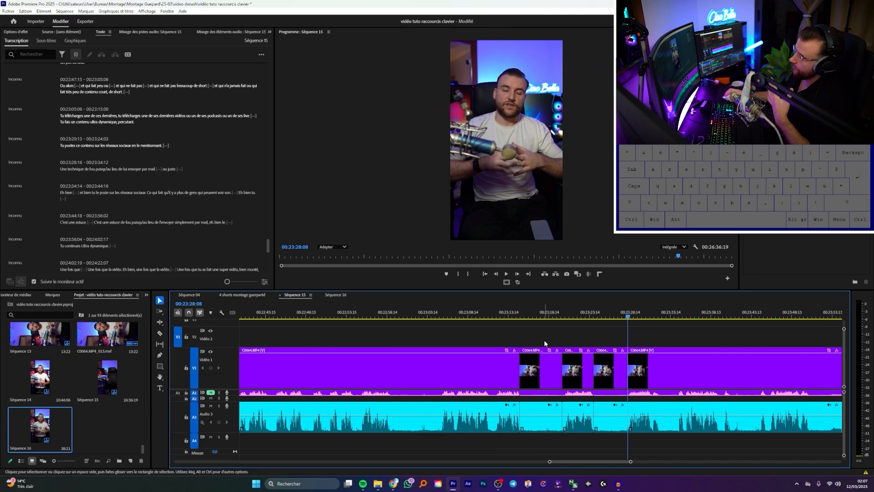
left_click(539, 366)
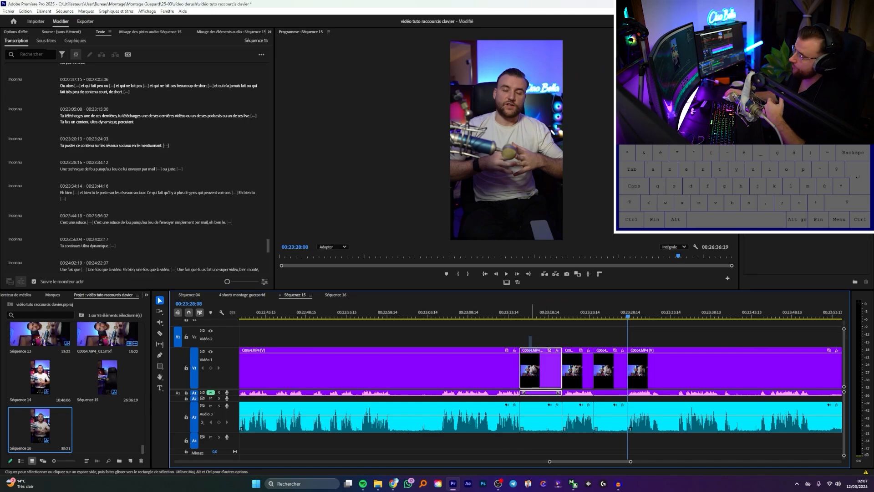
key("Delete")
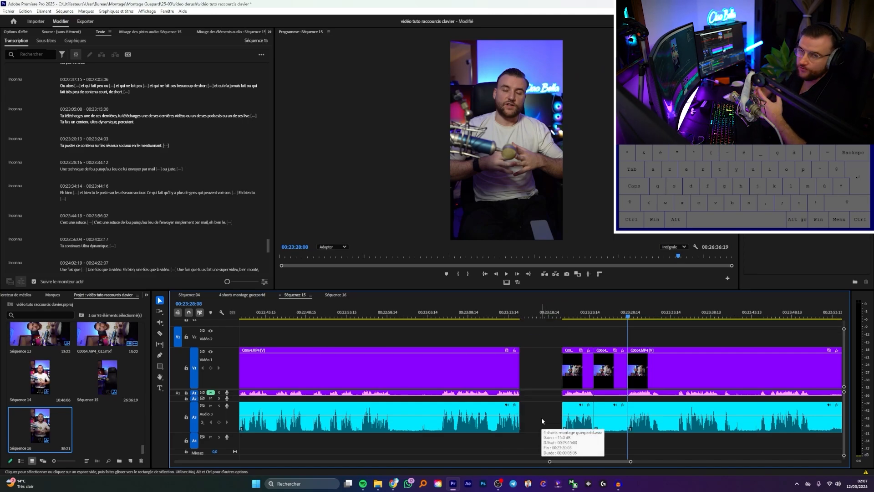
key("ctrl+z")
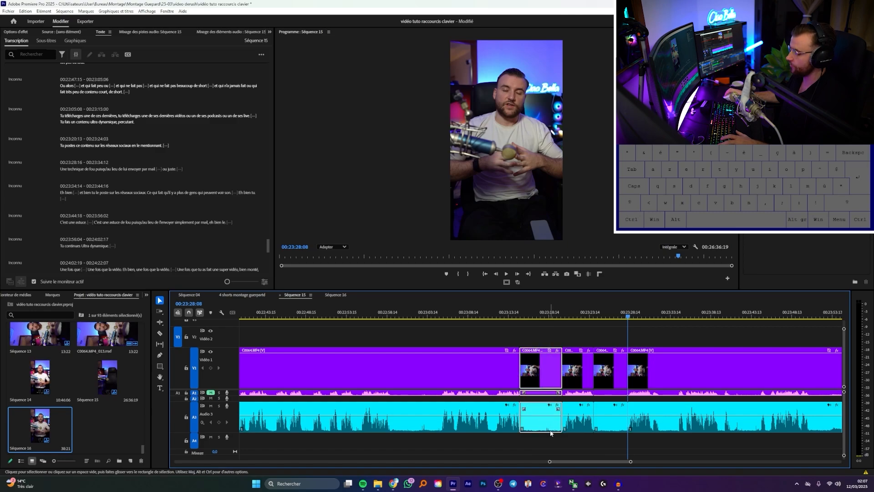
Step: Delete the short segments starting at about 00:23:15 and 00:23:24 from all tracks, leaving their gaps open
key("Delete")
left_click(548, 376)
key("ctrl+z")
key("ctrl+shift+z")
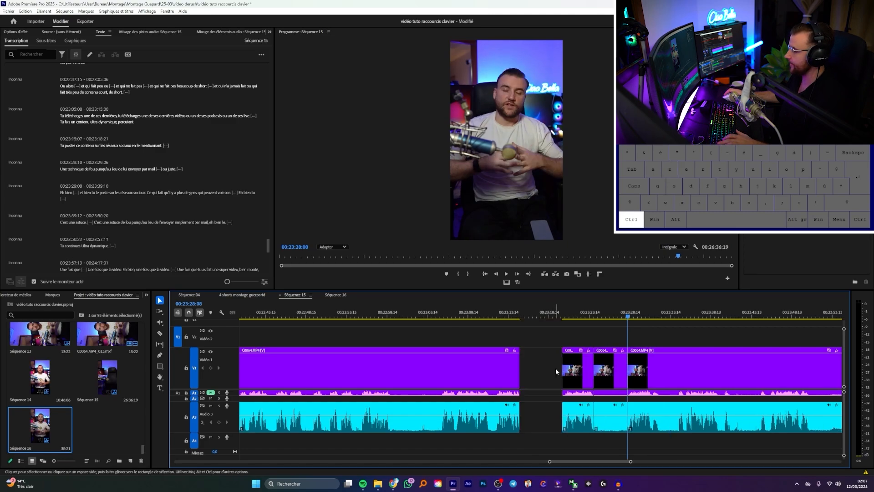
left_click(604, 367)
key("Delete")
Step: Close the two empty gaps on either side of the short clip that starts at about 00:23:20
scroll(584, 373, "down", 2)
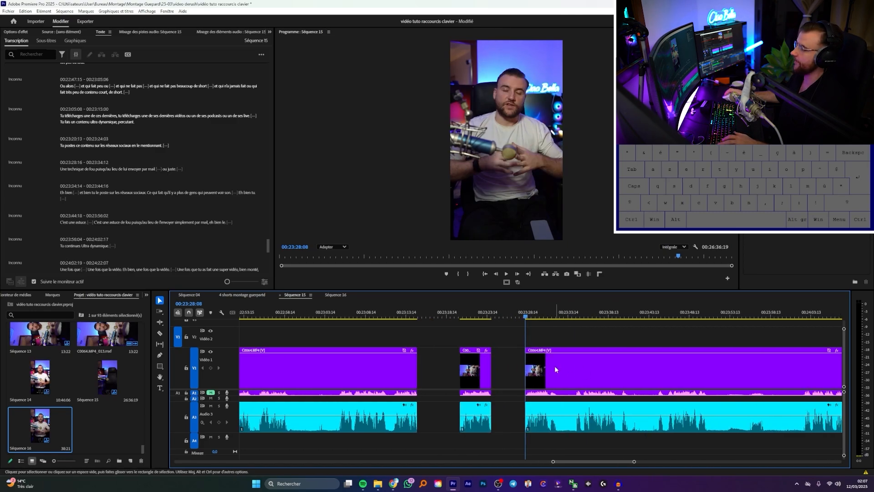
left_click(446, 363)
key("Delete")
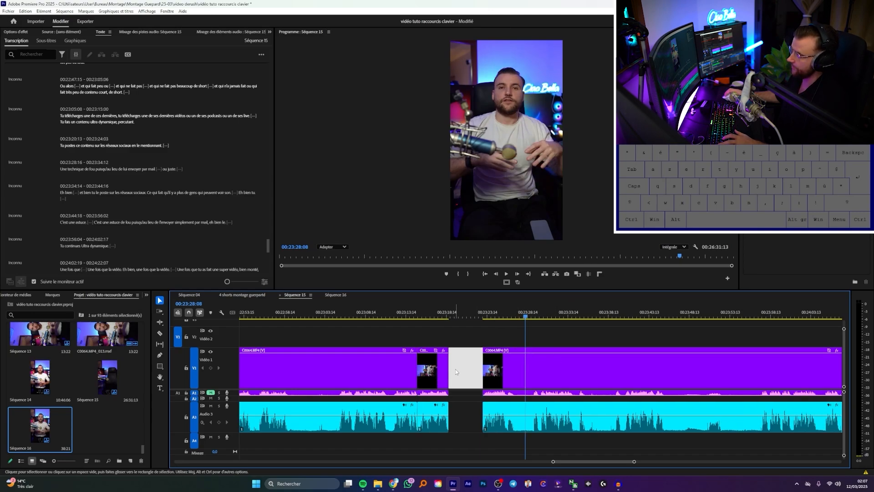
key("Delete")
Step: Razor all tracks at about 00:23:22:19 and 00:23:25:03, and ripple-delete the silent segment between the cuts
key("=")
key("=")
key("c")
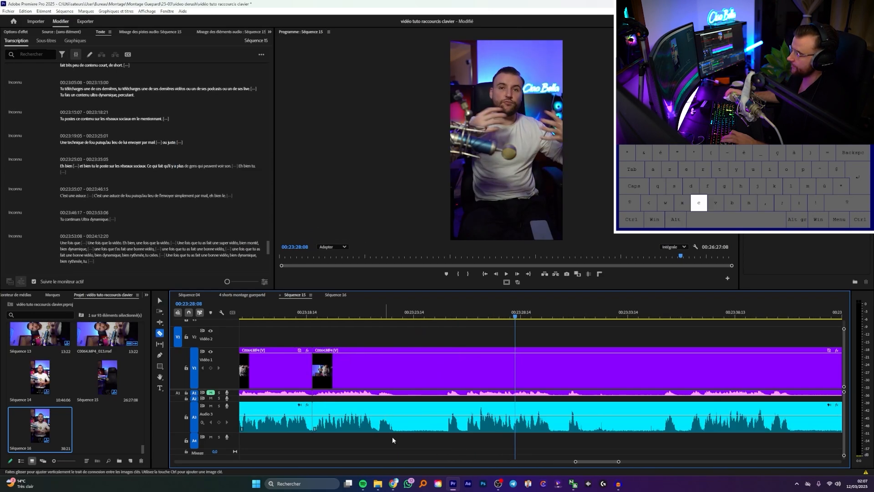
left_click(396, 435, "shift")
left_click(446, 435, "shift")
key("v")
left_click(419, 424)
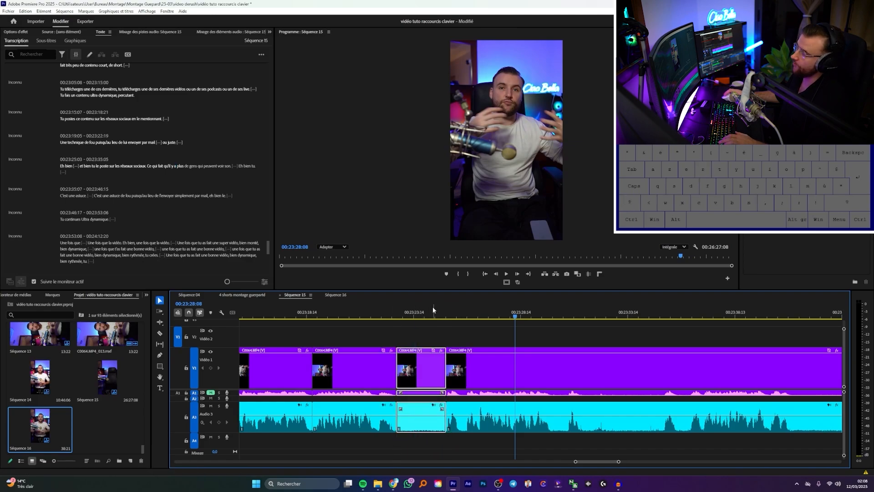
left_click(421, 312)
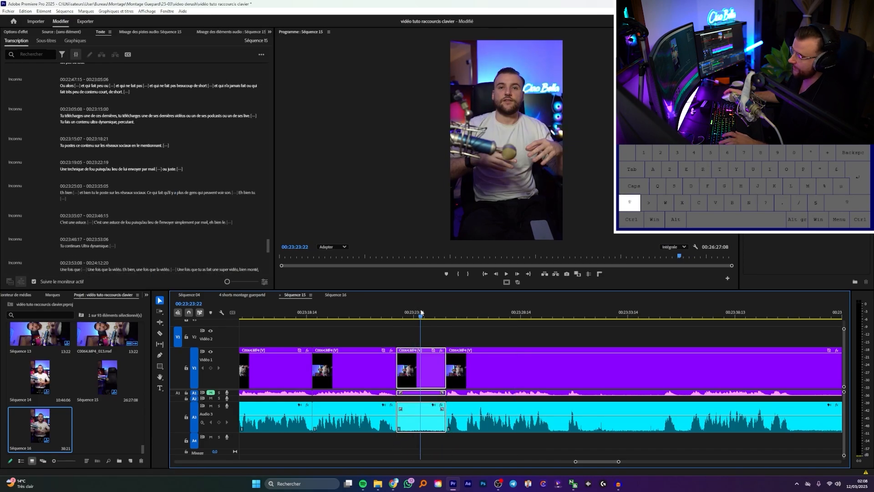
key("shift+Delete")
Step: Razor the clips at about 00:23:27:17 and 00:23:32:21, and ripple-delete the segment between the cuts
key("c")
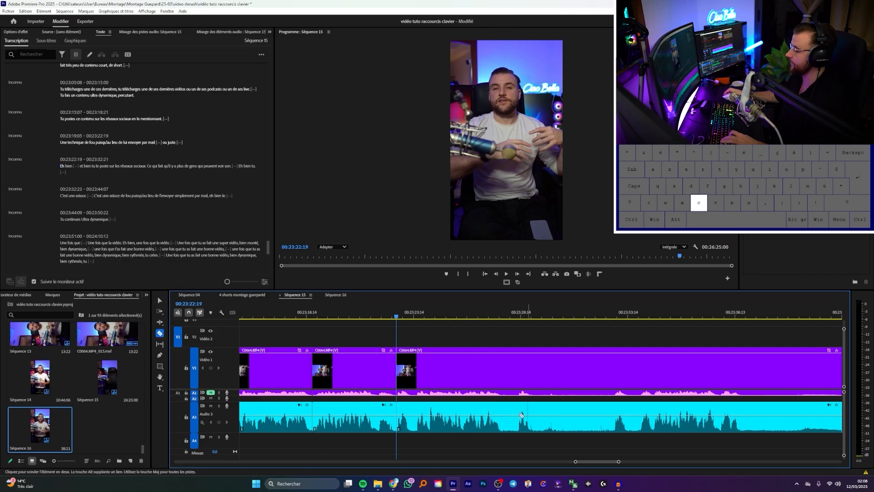
left_click(502, 417)
left_click(613, 416)
key("v")
left_click(547, 312)
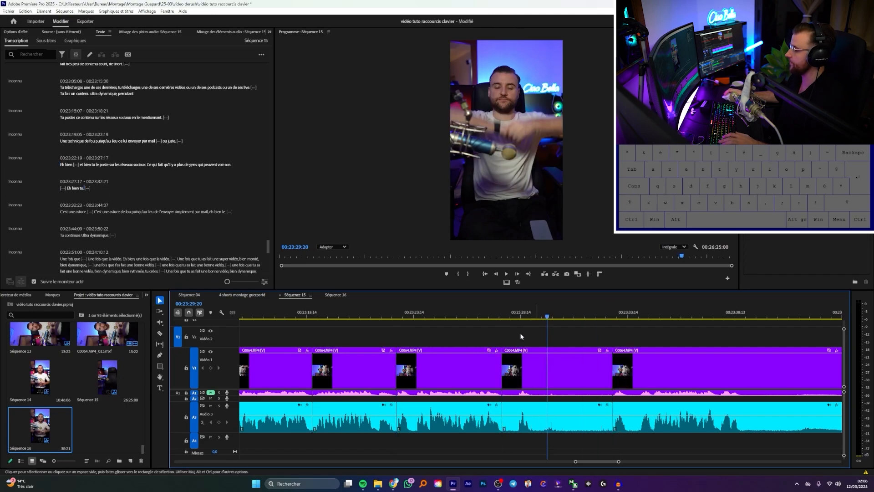
left_click(519, 369)
key("shift+Delete")
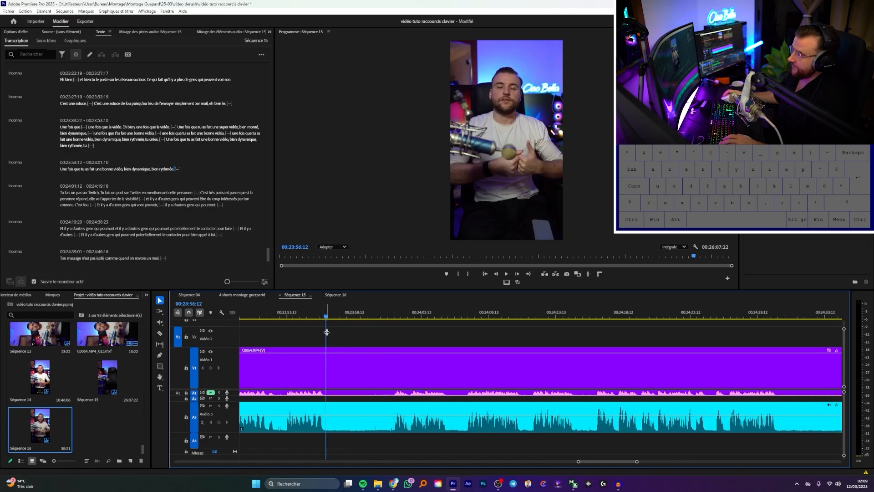
Step: Split all tracks at 00:23:56:07 and ripple-trim the start of the following clip up to 00:24:01:13
key("=")
left_click(321, 313)
key("ctrl+shift+k")
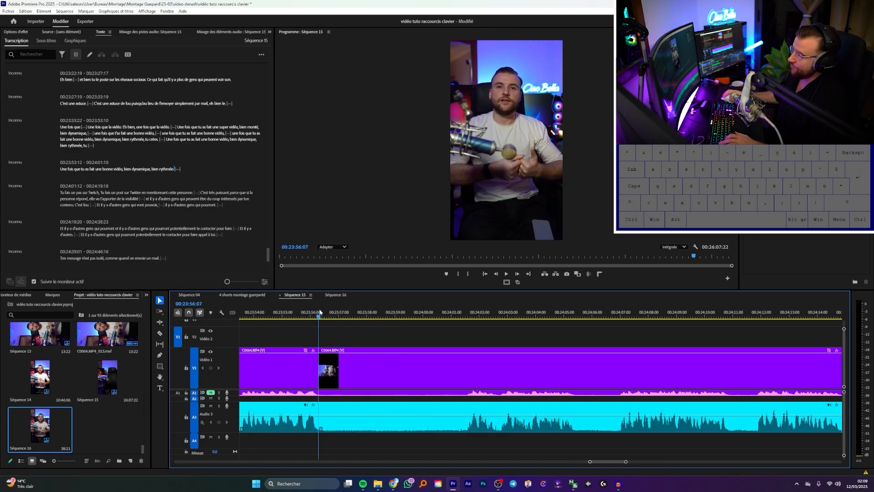
left_click(467, 312)
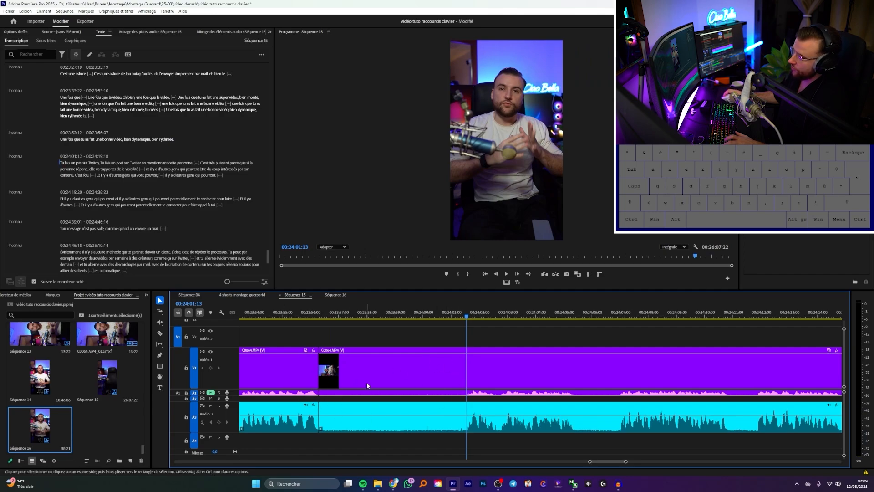
key("q")
Step: Split all tracks at 00:24:01:18 and ripple-trim the end of the preceding clip back to 00:24:00:02
left_click(474, 313)
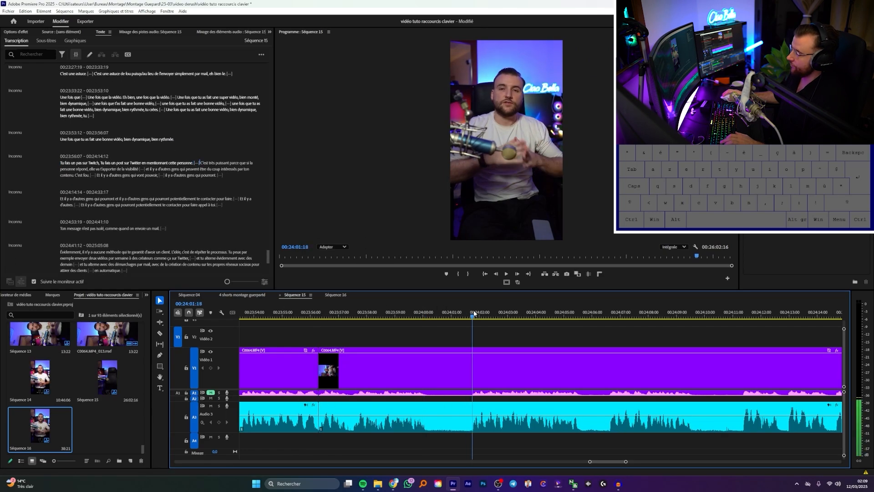
left_click_drag(431, 309, 426, 310)
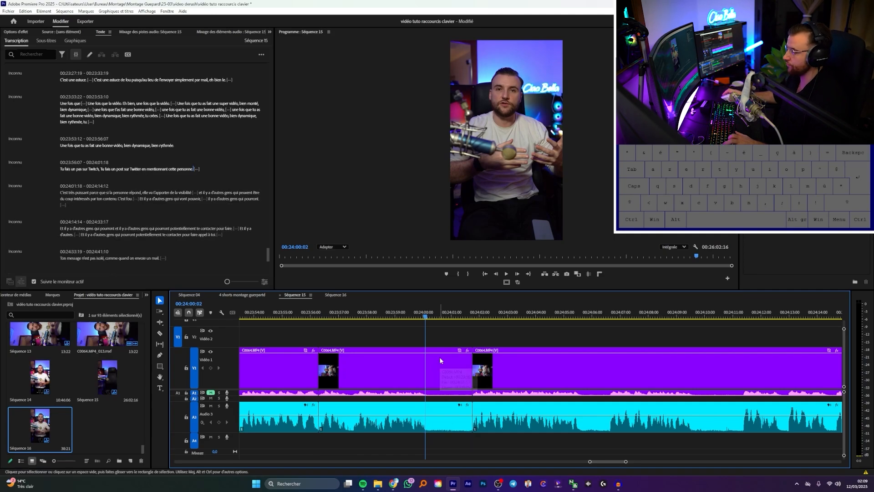
key("w")
Step: Split all tracks after the next two pauses and ripple-trim the preceding clips' ends back to 00:24:03:20 and 00:24:06:19
scroll(496, 409, "down", 2)
scroll(496, 409, "up", 2)
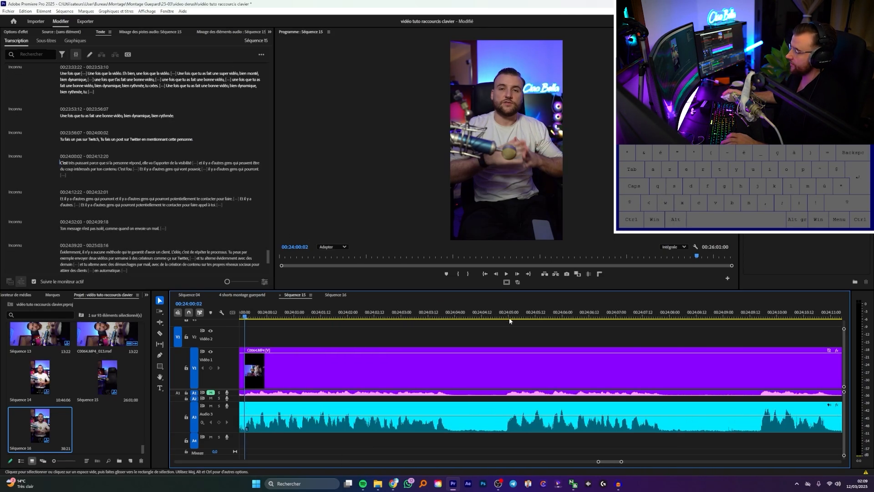
left_click_drag(510, 318, 446, 312)
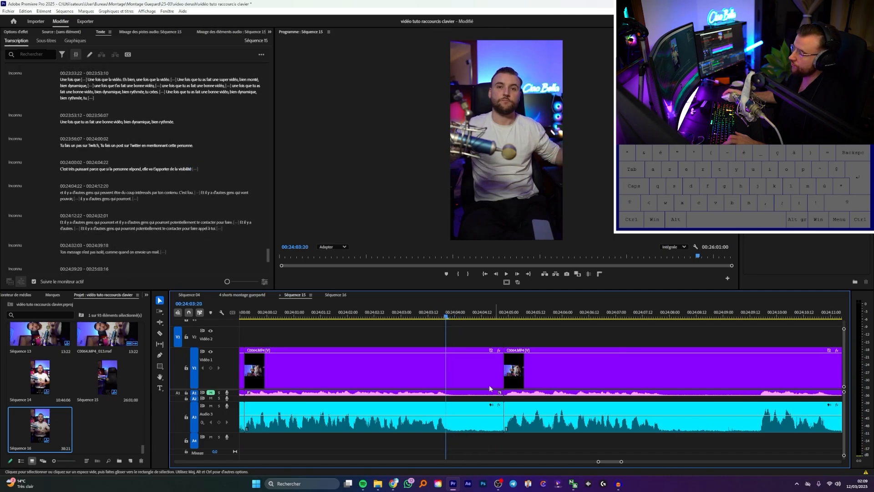
key("w")
left_click_drag(659, 317, 607, 314)
key("ctrl+shift+k")
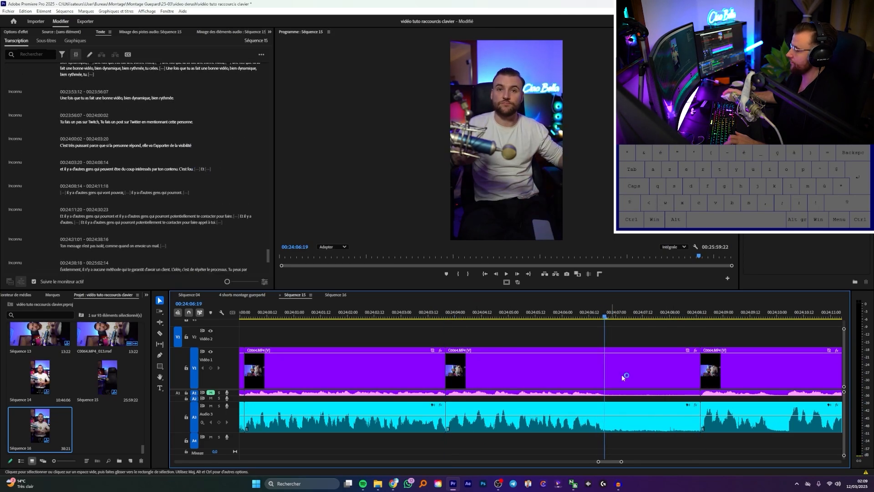
key("w")
Step: Split all tracks at about 00:24:20:01, ripple-trim the following clip's start up to 00:24:29:07, and split all tracks at 00:24:32:06
left_click(682, 313)
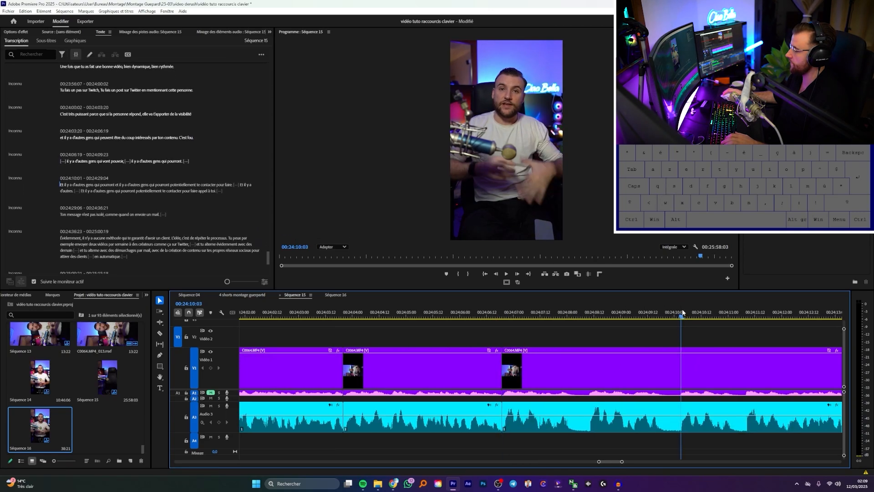
scroll(673, 346, "down", 3)
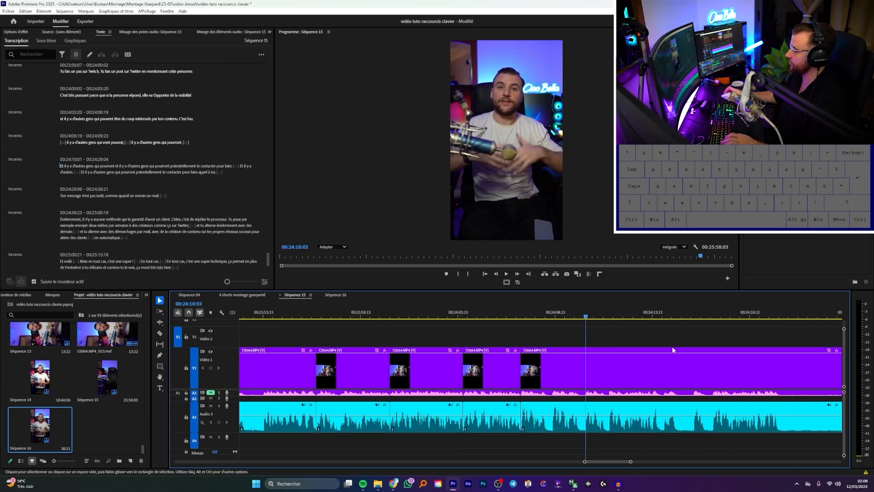
scroll(676, 378, "down", 5)
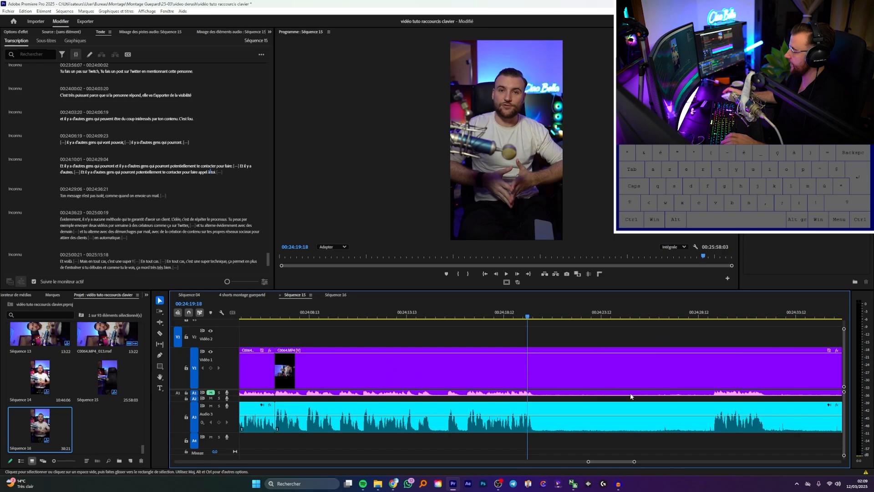
left_click(534, 317)
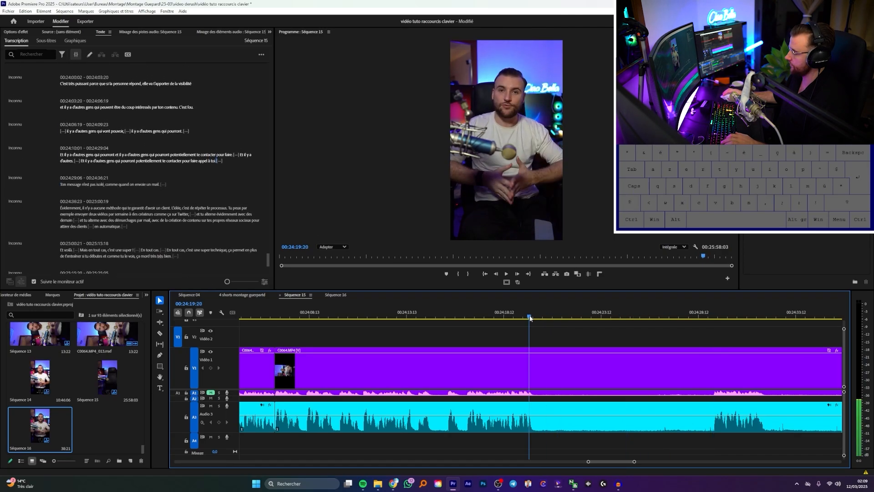
key("shift+s")
left_click(714, 318)
key("q")
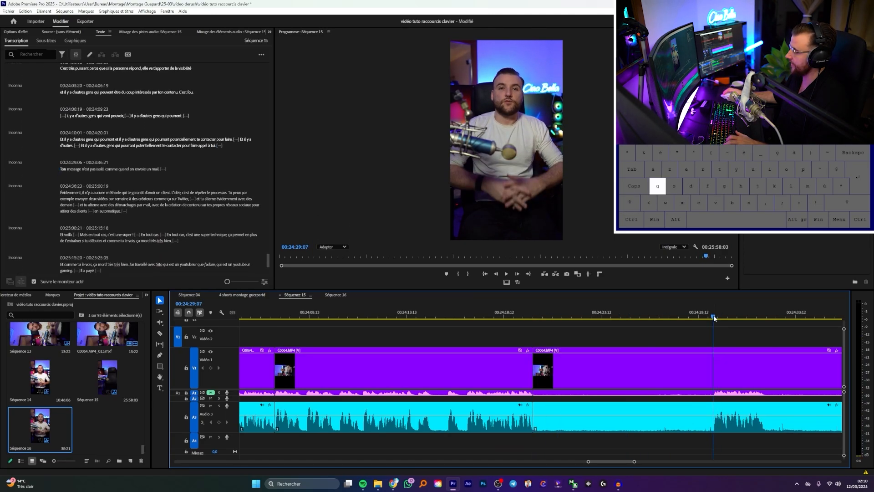
key("shift+s")
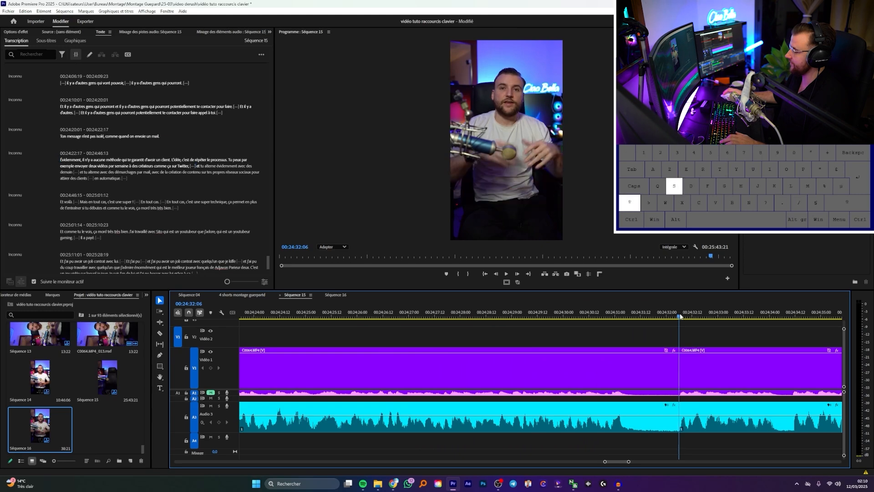
Step: Ripple-trim the preceding clip's end back to 00:24:31:04 and split all tracks after the following phrase at about 00:24:41:00
left_click(650, 318)
key("w")
scroll(626, 377, "down", 5)
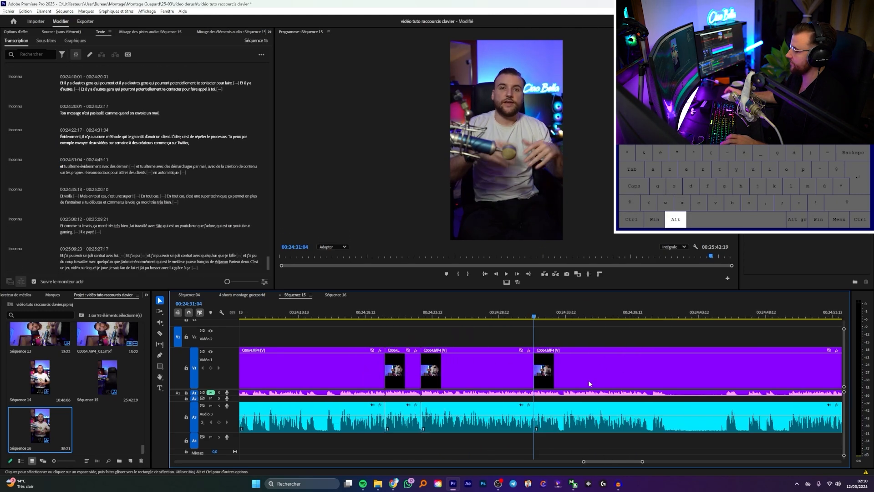
key("c")
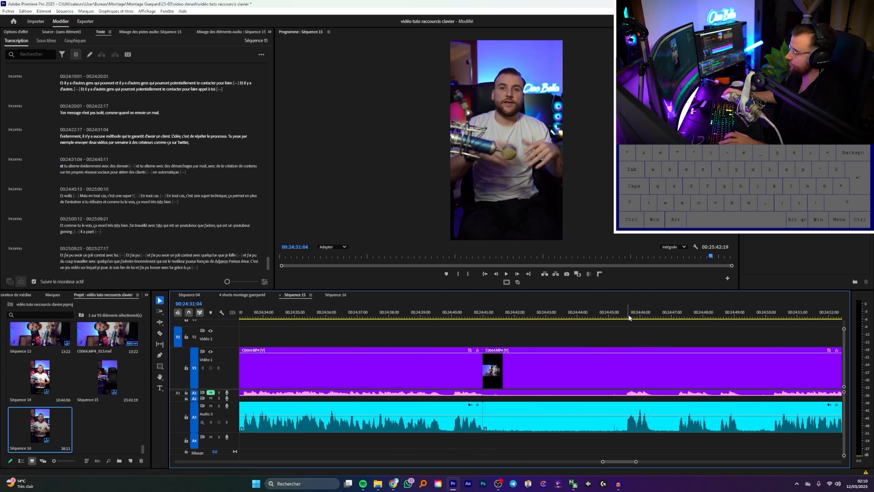
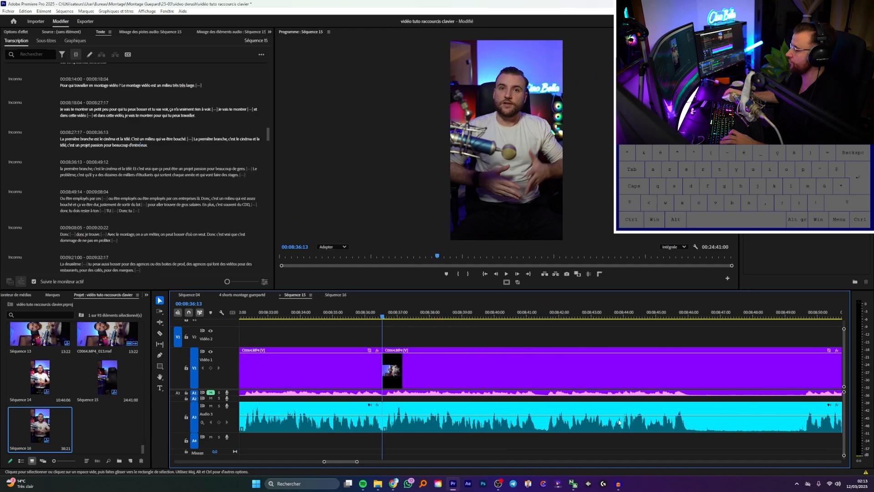
Step: Split all tracks at 00:08:45:23 and 00:08:49:12, and ripple-delete the silent section between the two cuts
key("c")
left_click(687, 421, "shift")
left_click(803, 405, "shift")
key("v")
key("Down")
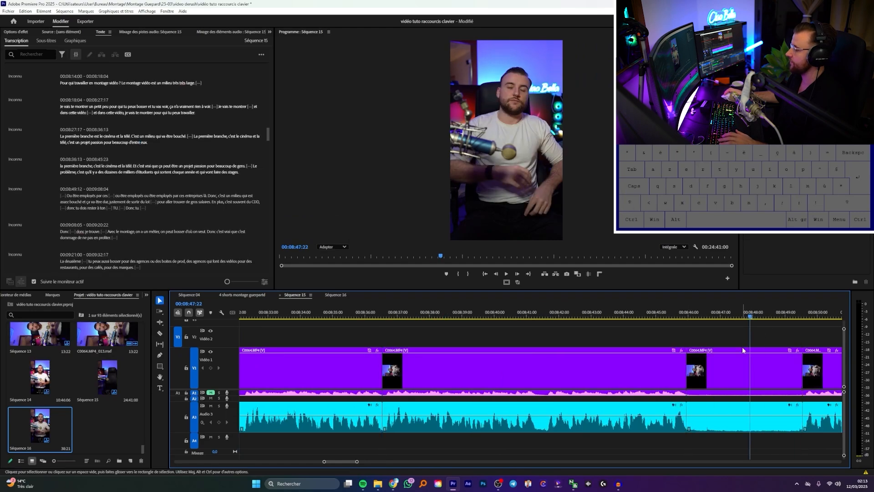
left_click(743, 350)
key("shift+Delete")
Step: Split all tracks on both sides of the short pause at about 00:08:47:11 and ripple-delete that section
scroll(638, 391, "down", 3)
key("c")
left_click(579, 431, "shift")
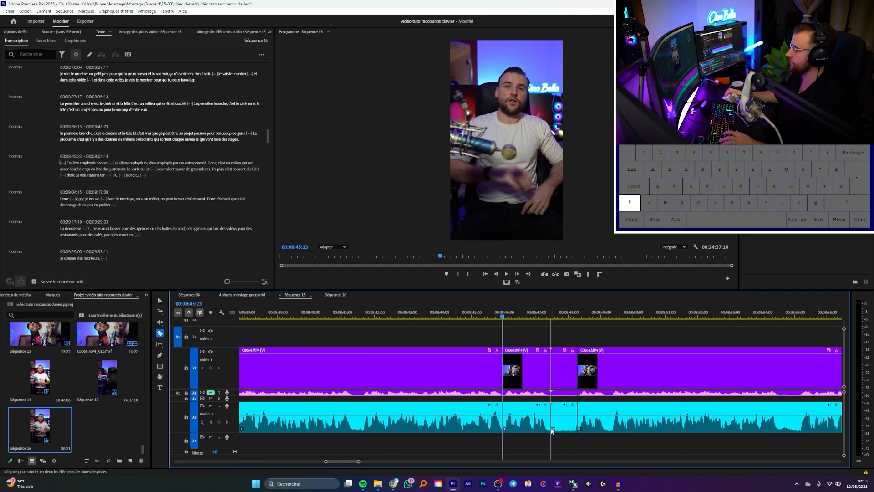
left_click(551, 421, "shift")
left_click(565, 316)
key("(")
key("shift+Delete")
Step: Split all tracks around the next pause, starting at about 00:08:53:16, and ripple-delete it
scroll(583, 393, "down", 3)
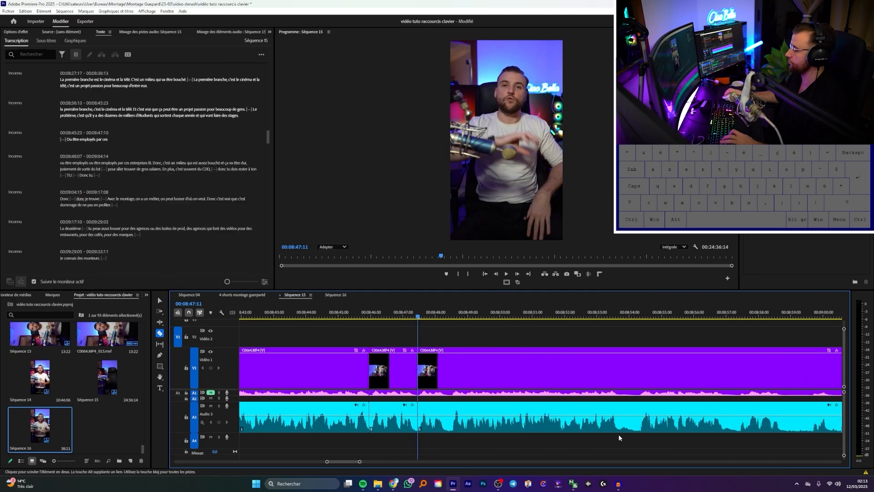
left_click(618, 421, "shift")
left_click(640, 421, "shift")
left_click(628, 317)
key("shift+Delete")
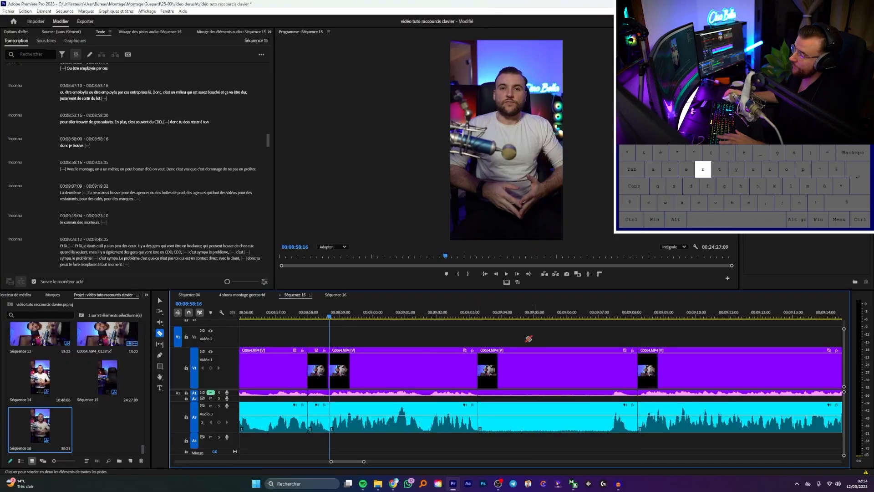
Step: Ripple-delete the mostly silent clip starting at 00:09:03:06 and switch back to the Selection tool
left_click(534, 318)
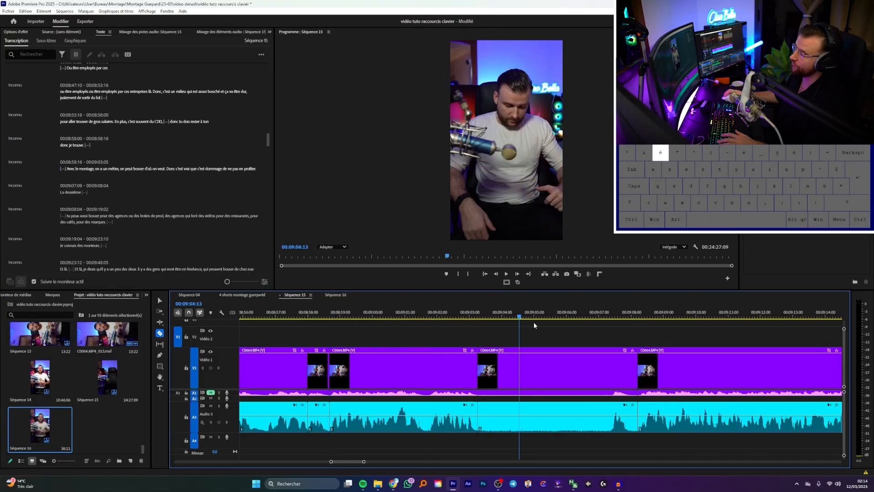
key("shift+Delete")
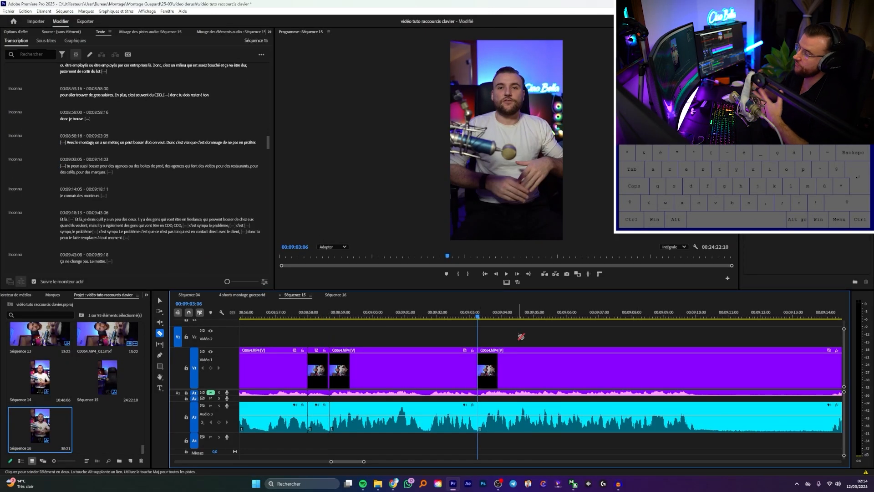
scroll(438, 347, "up", 3)
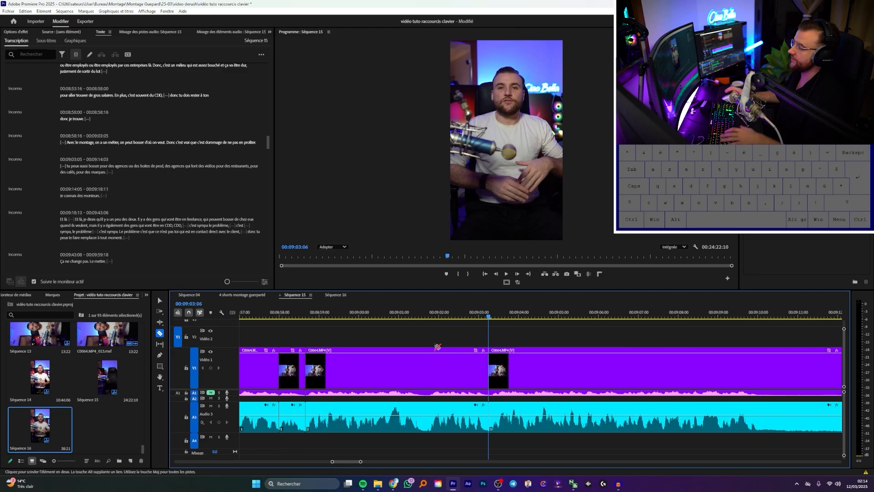
key("r")
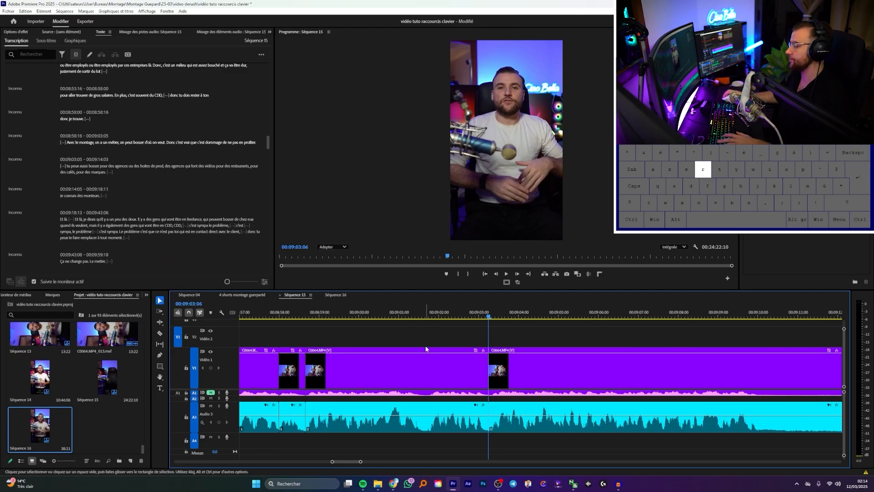
scroll(418, 347, "down", 3, "alt")
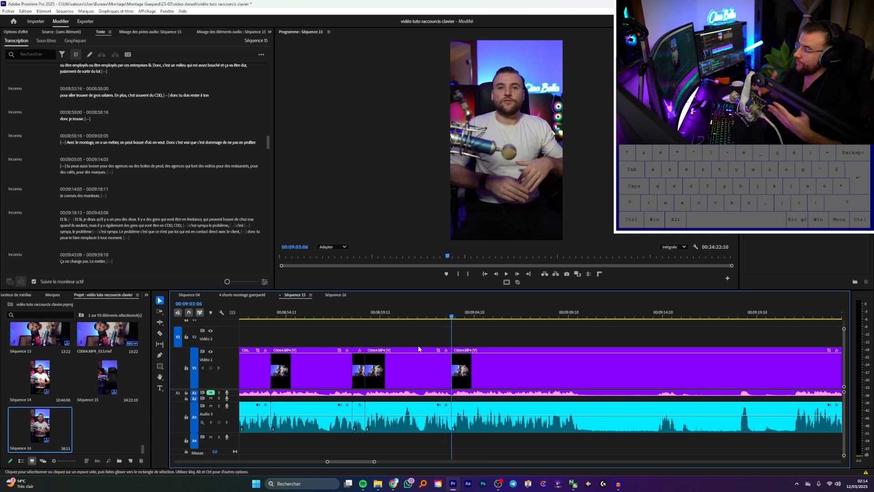
left_click(60, 166)
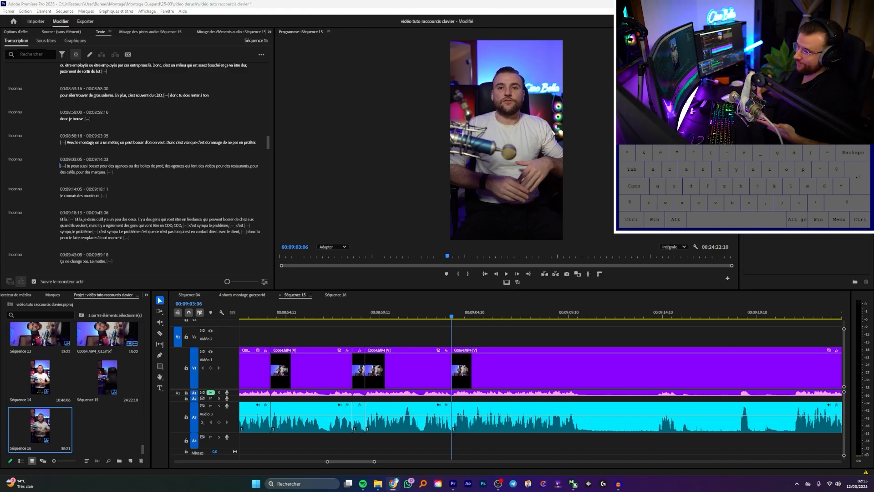
left_click(413, 331)
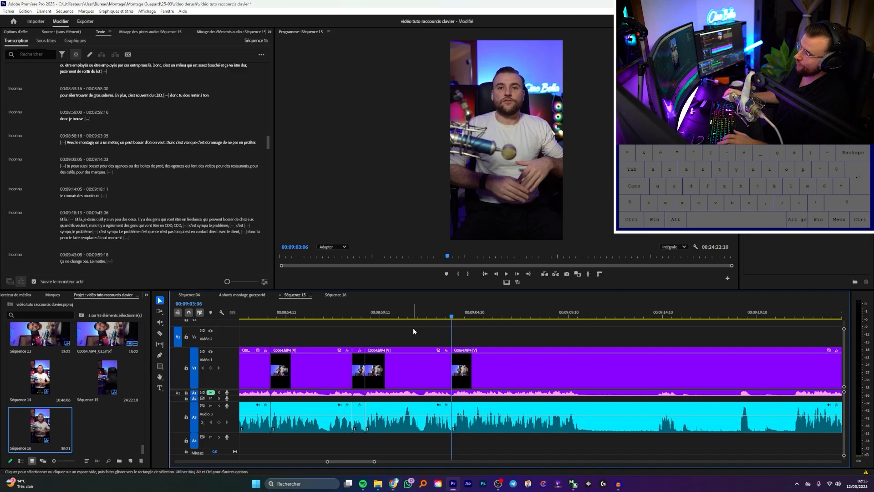
scroll(414, 332, "down", 1)
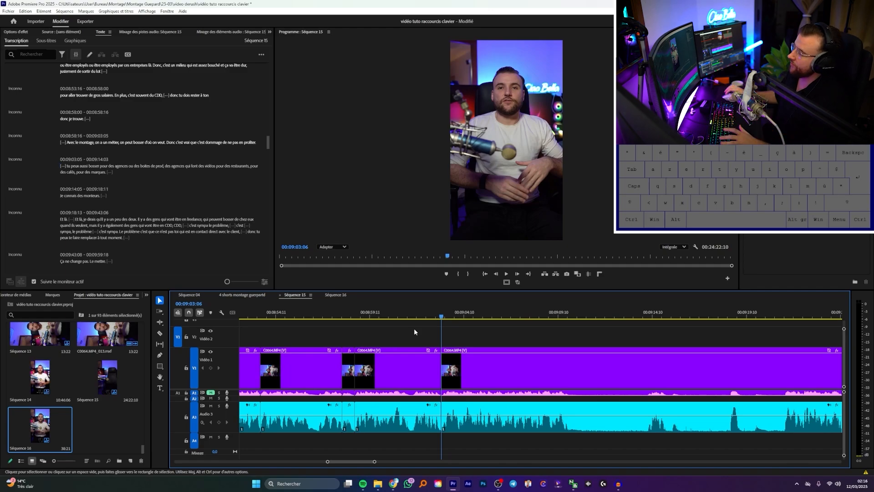
scroll(414, 331, "up", 5)
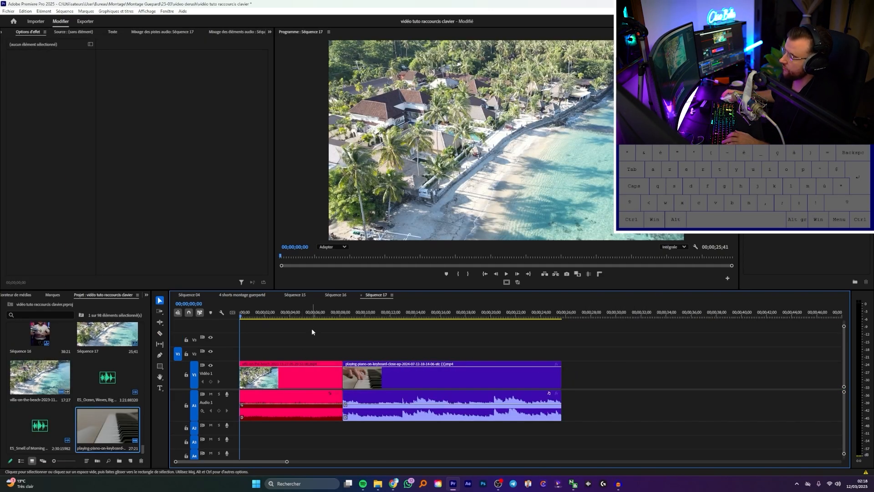
Step: Play Séquence 17 from 00;00;05;07 in the villa clip and from 00;00;10;09 in the piano clip
left_click(302, 315)
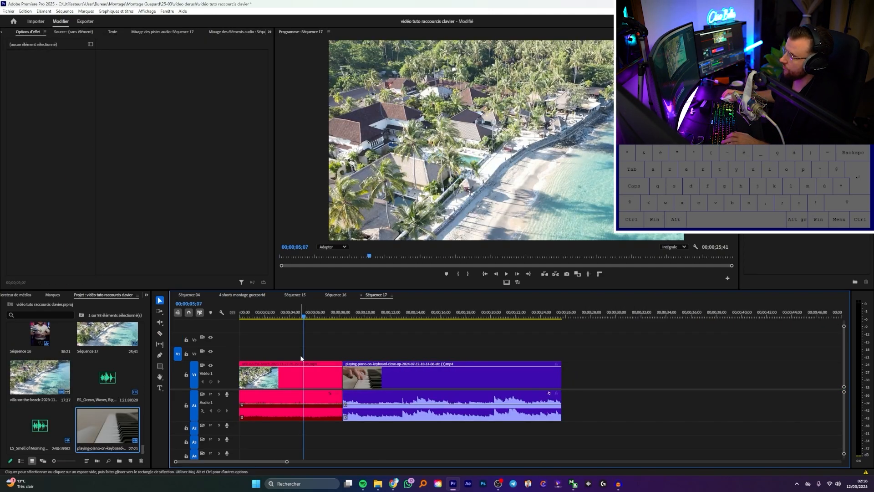
scroll(332, 346, "up", 3)
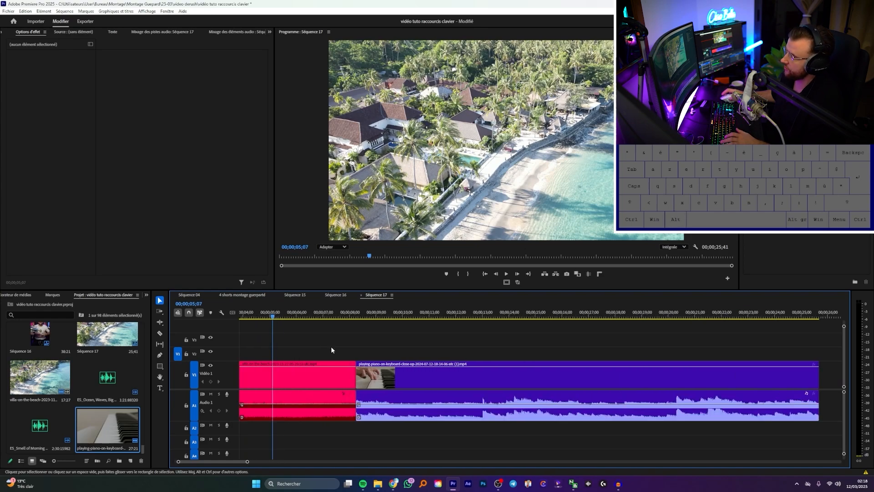
key("space")
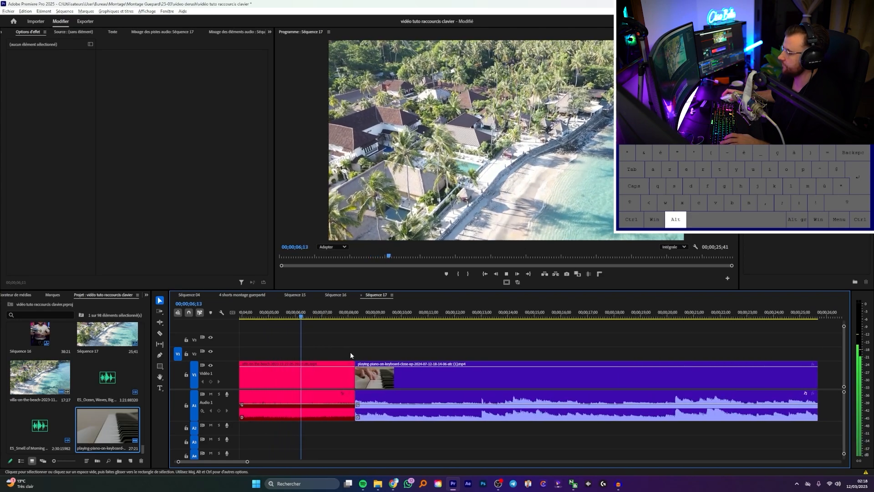
left_click(406, 316)
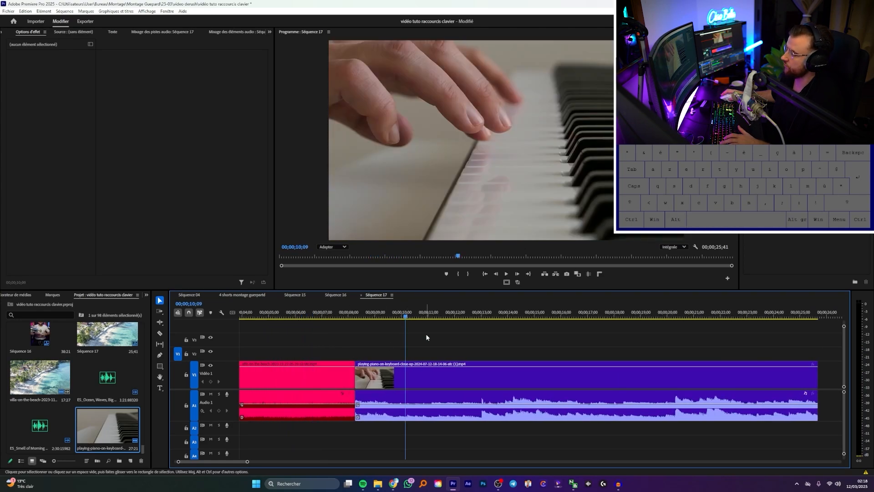
key("space")
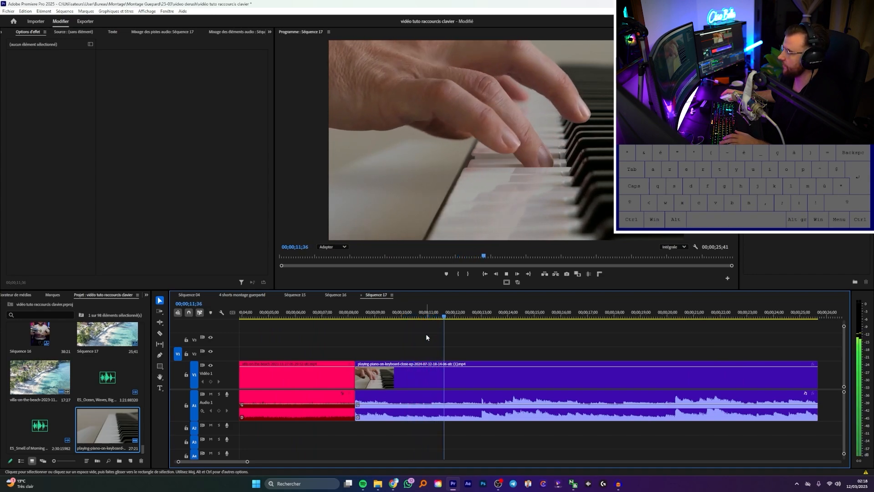
key("space")
Step: Shift the piano clip's audio about 2.5 s earlier under the villa video and crossfade the audio edit over about one second
left_click_drag(432, 394, 367, 389)
scroll(296, 381, "up", 2)
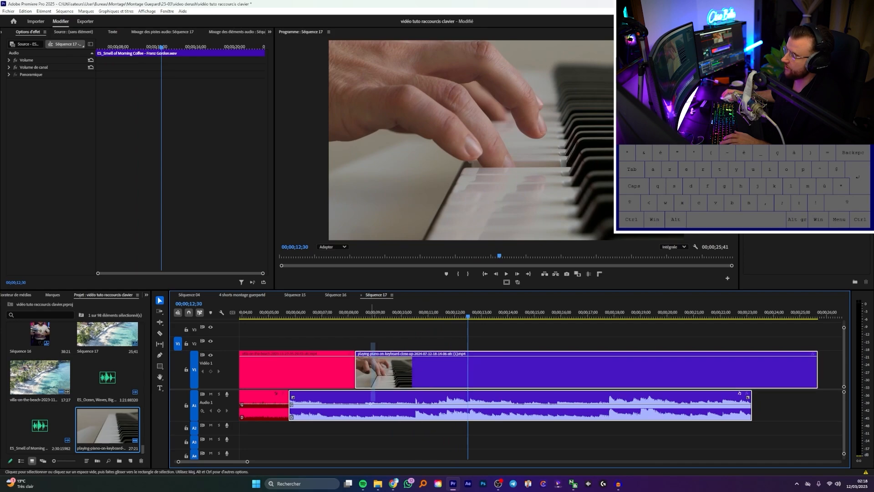
key("ctrl+shift+a")
scroll(302, 436, "down", 3)
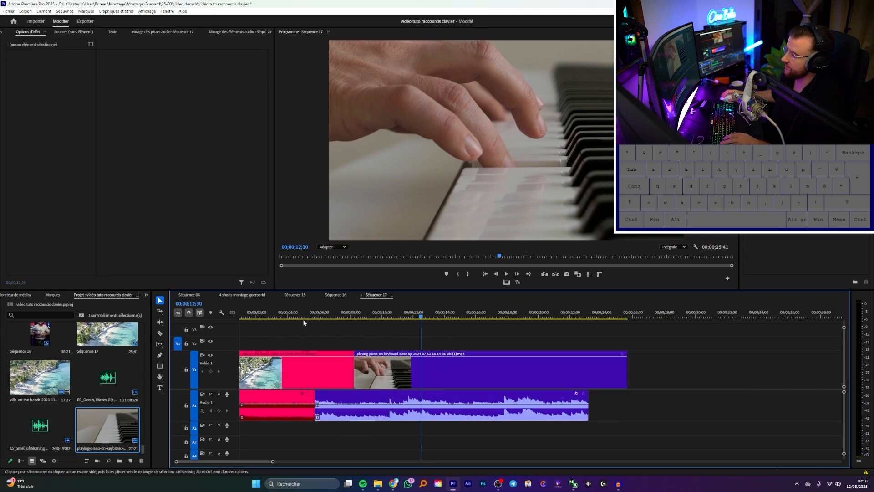
left_click_drag(302, 436, 319, 412)
scroll(317, 418, "up", 5)
key("ctrl+shift+d")
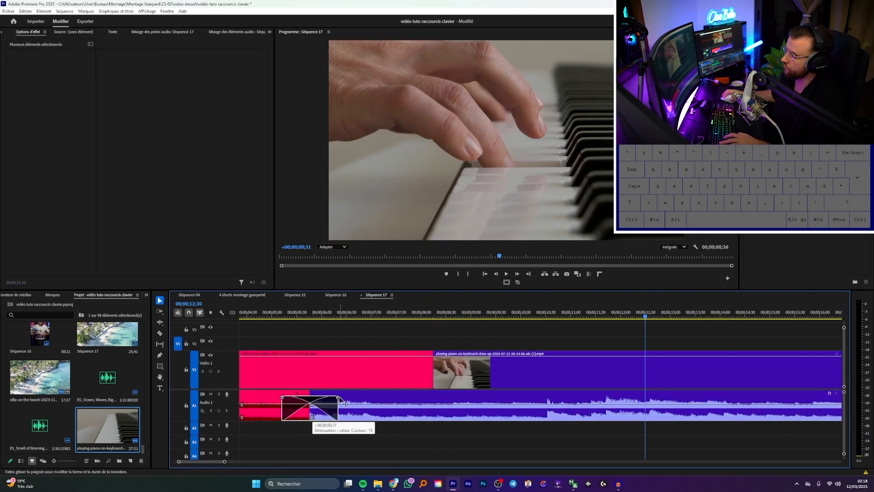
left_click(321, 410)
Step: Play back the early piano audio and its crossfade from 00;00;04;32
scroll(345, 423, "down", 2)
left_click(298, 315)
left_click(325, 337)
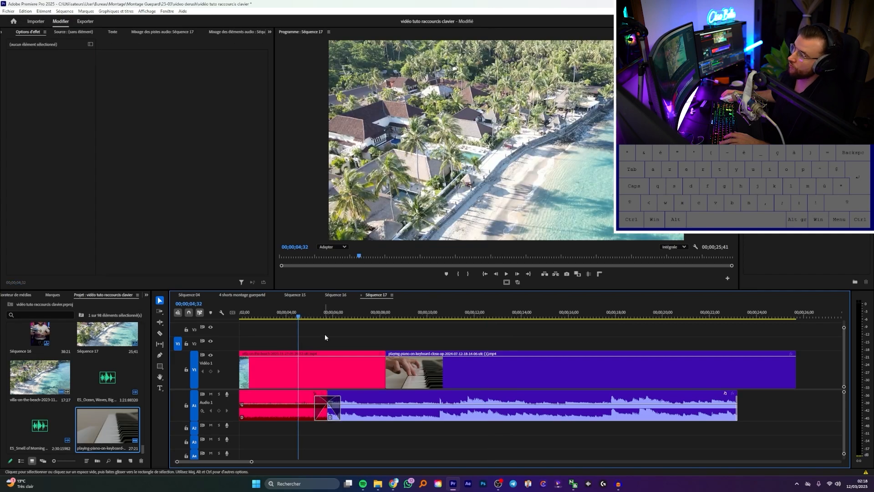
key("space")
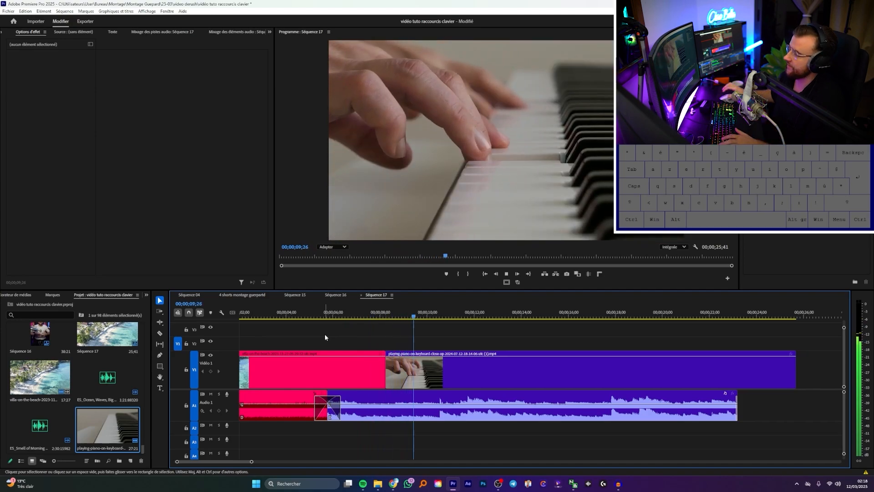
key("space")
Step: Start the piano audio about 2 s after its video, extend the villa audio with a crossfade into it, and play from 00;00;07;04
left_click_drag(372, 409, 509, 397)
left_click_drag(451, 436, 487, 398)
scroll(437, 403, "up", 3)
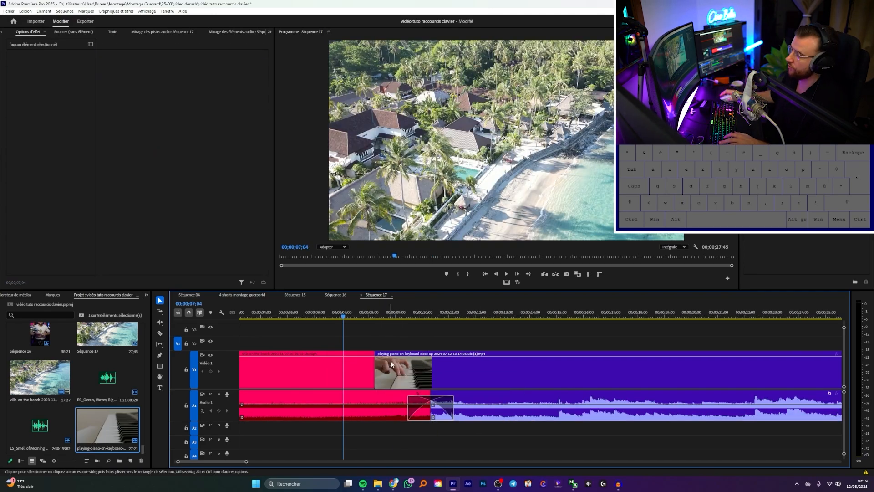
key("space")
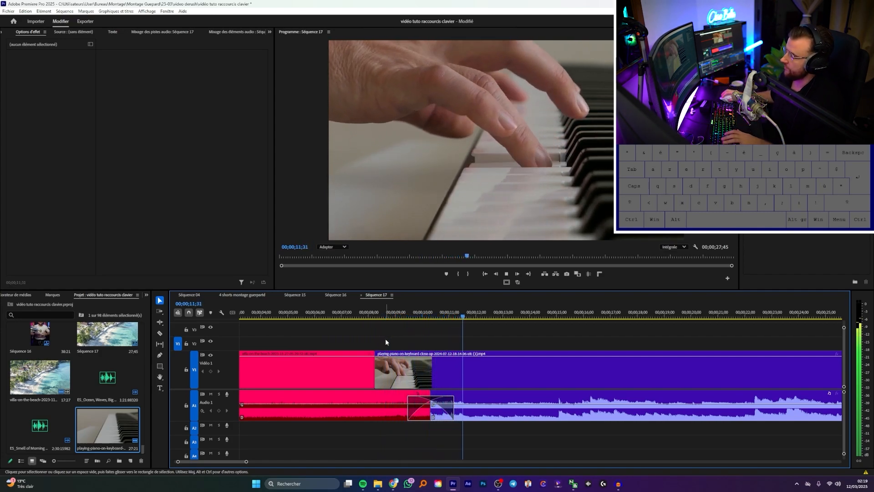
key("space")
Step: Delete all clips from Séquence 17 and return to Séquence 15
key("ctrl+a")
key("Delete")
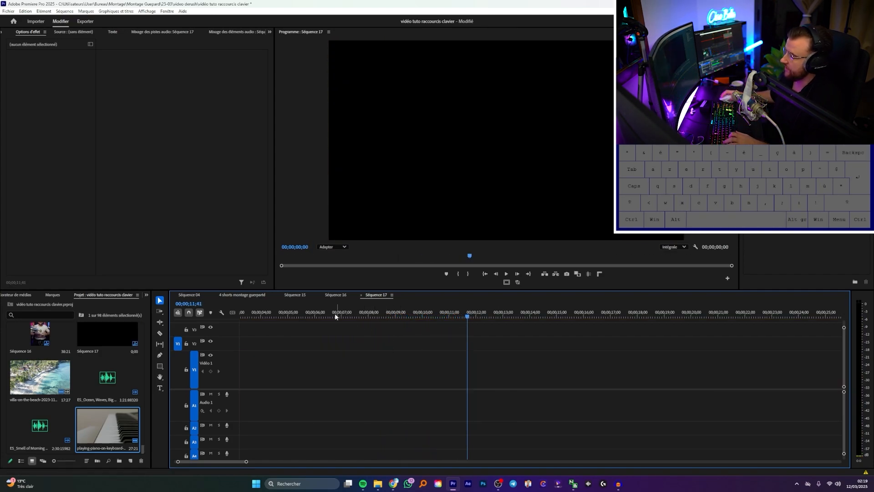
left_click(295, 295)
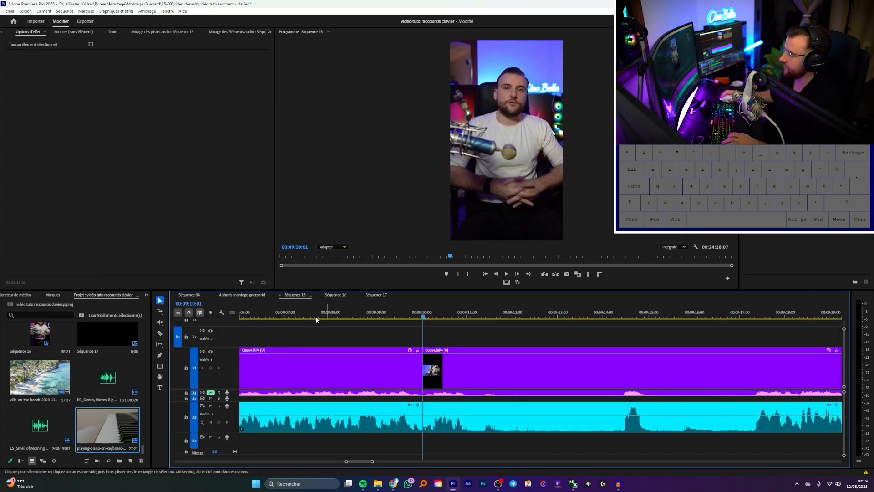
Step: Move the audio clip starting at 00:10:00:21 from Audio 3 up to Audio 2
scroll(352, 355, "down", 10)
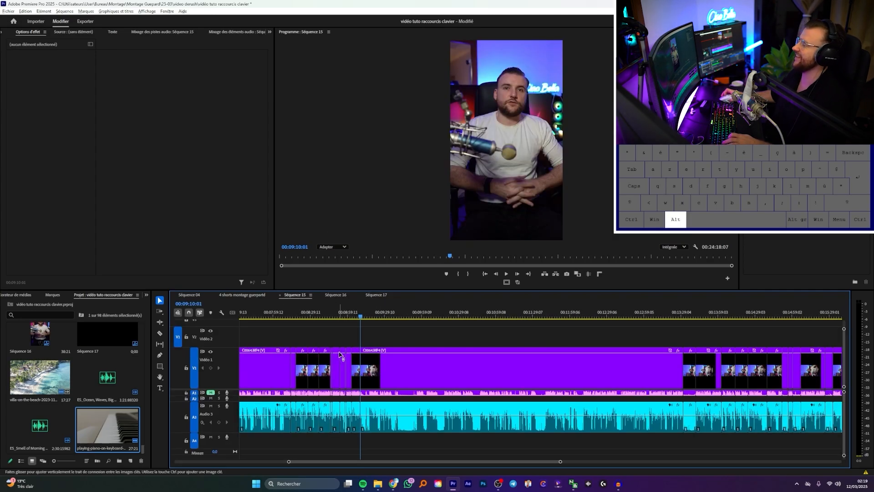
scroll(427, 382, "up", 5)
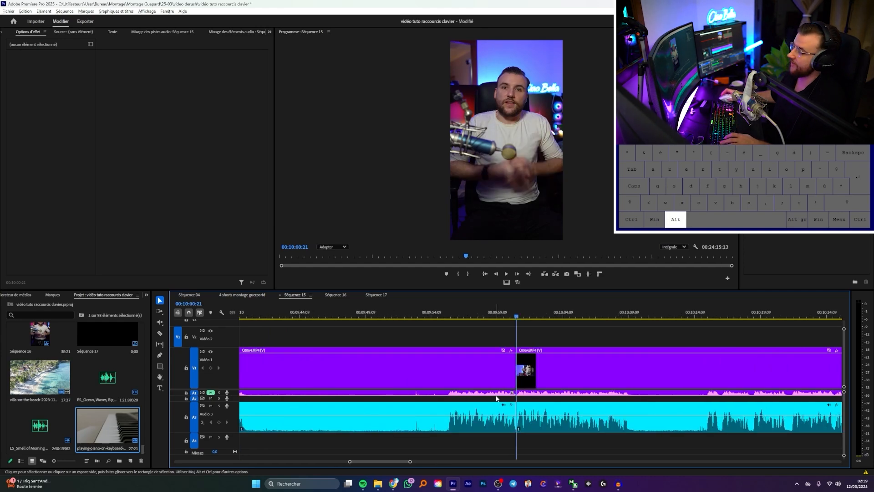
scroll(501, 399, "up", 2)
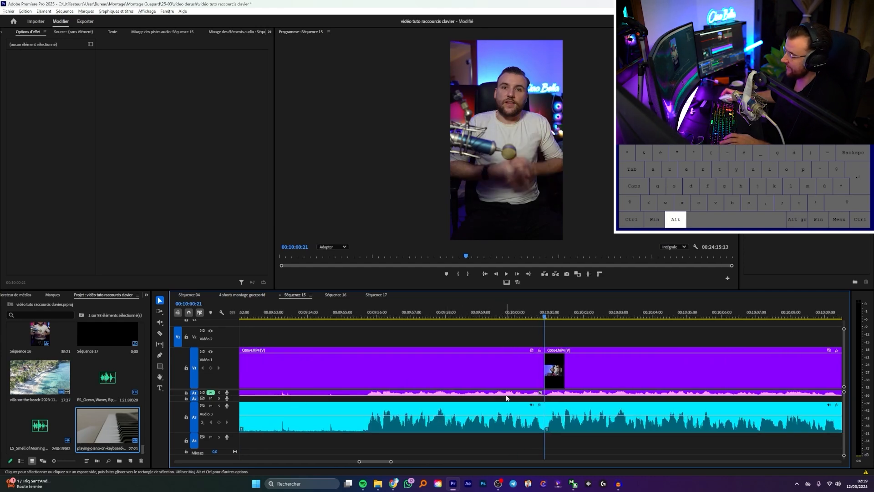
scroll(568, 409, "down", 2)
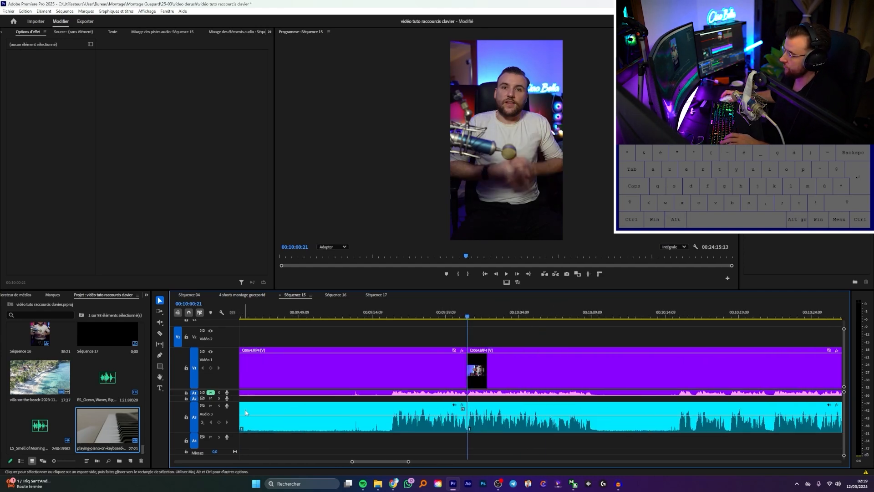
scroll(232, 401, "up", 2)
left_click_drag(505, 436, 506, 419)
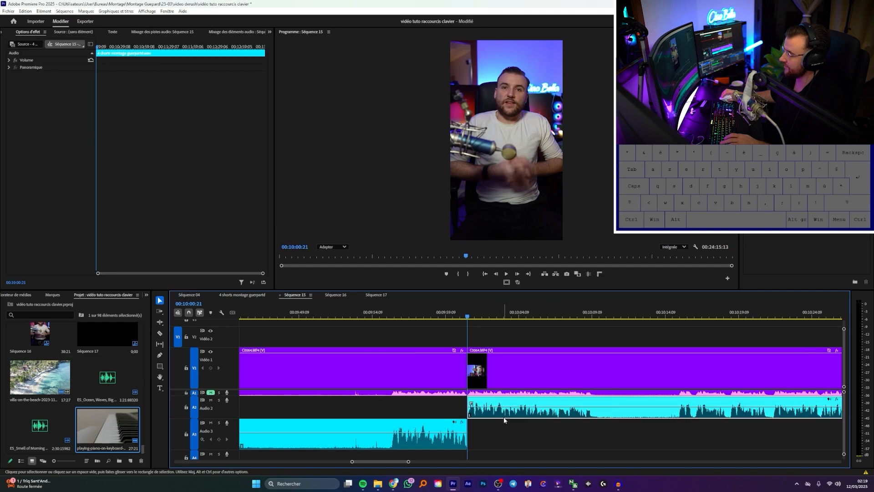
Step: Shift all clips after the cut at 00:10:00:21 by 8 frames earlier so the two audio clips overlap
scroll(472, 409, "up", 4)
key("a")
left_click_drag(501, 373, 488, 373)
key("r")
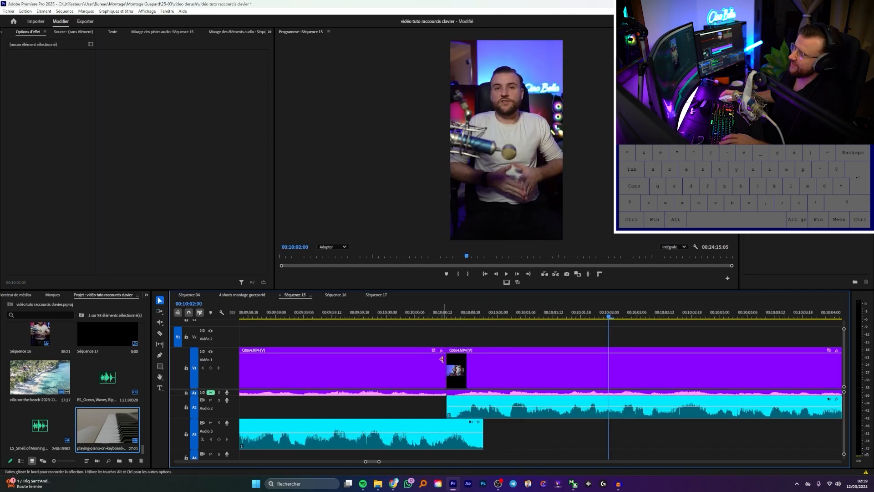
Step: Cut out the silence from 00:10:09:02 to about 00:10:15 across all tracks and close the gap
scroll(442, 359, "down", 1)
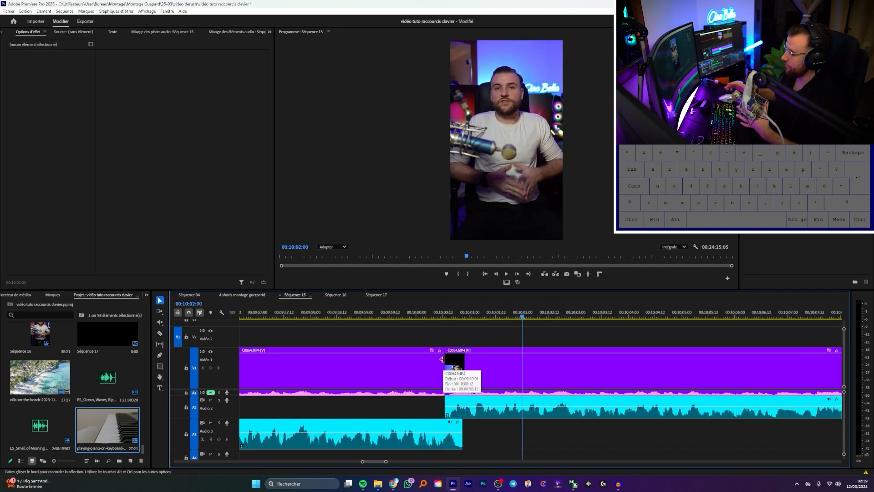
scroll(400, 346, "down", 4)
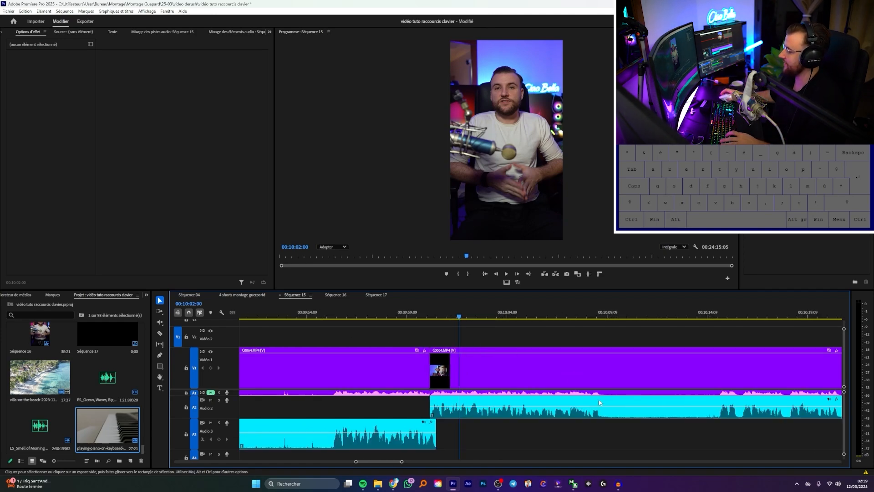
left_click(602, 414)
key("c")
left_click(601, 415, "shift")
left_click(724, 418, "shift")
key("v")
left_click(661, 369)
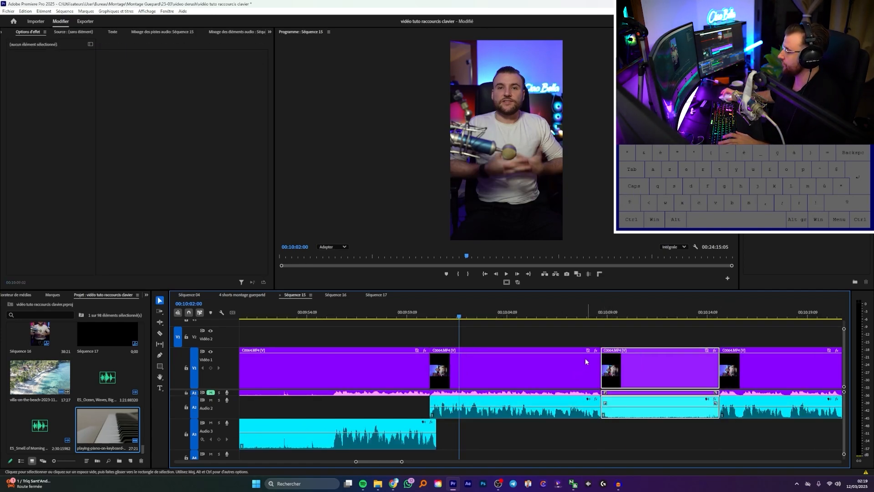
key("shift+Delete")
Step: Move the audio after the 00:10:09:02 cut down to Audio 3 and shift the following clips slightly earlier for an overlap
left_click_drag(556, 411, 550, 435)
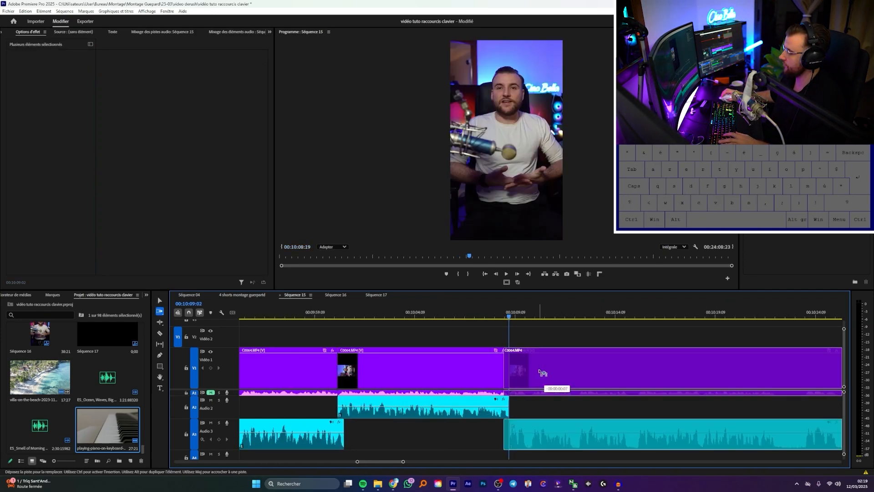
scroll(518, 378, "up", 5)
left_click_drag(518, 382, 543, 376)
left_click_drag(420, 368, 446, 368)
Step: Split all tracks at about 00:10:15 and delete the section from about 00:10:09 to that cut, closing the gap
scroll(489, 372, "down", 5)
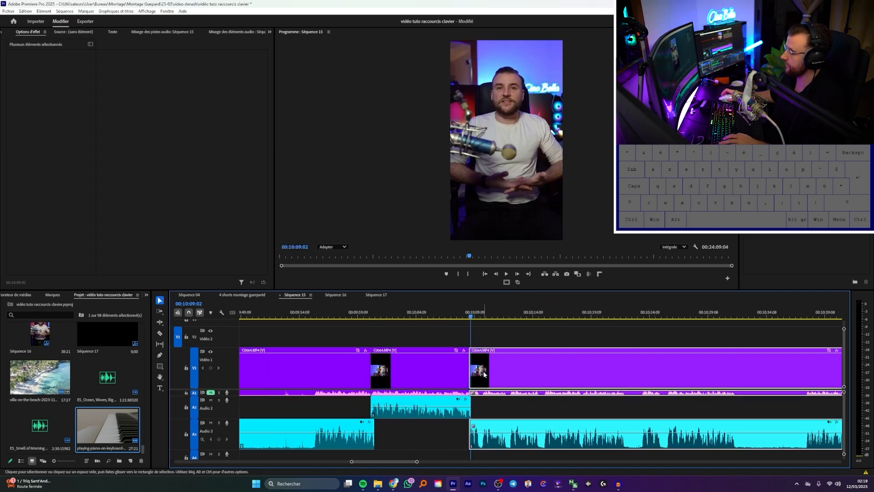
left_click(452, 314)
scroll(500, 369, "up", 5)
key("c")
left_click(534, 444, "shift")
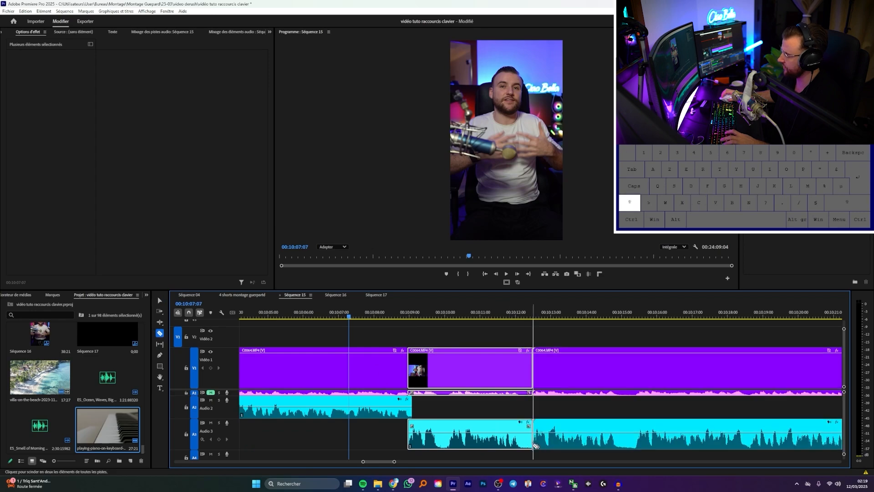
key("ctrl+z")
left_click(634, 444, "shift")
key("v")
left_click(447, 372)
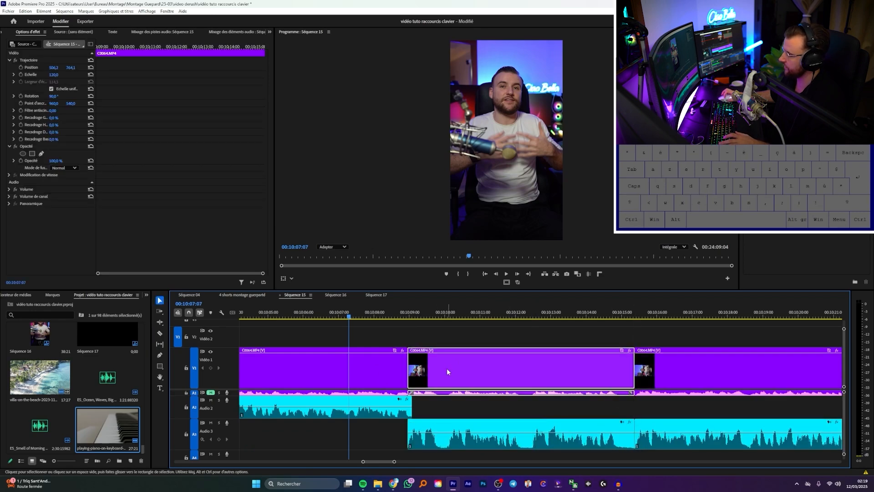
left_click(440, 432, "shift")
key("shift+Delete")
Step: Cut out the silence from 00:09:45:12 to about 00:09:50:14 across all tracks and close the gap
scroll(417, 388, "down", 4)
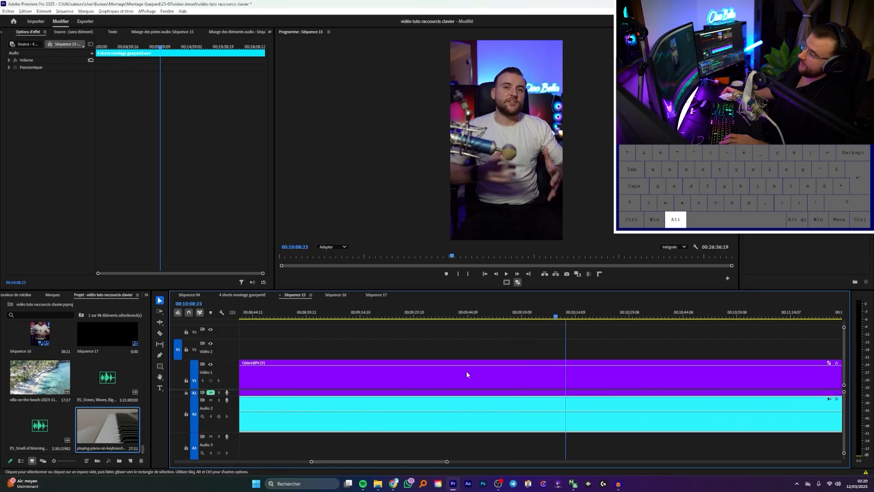
scroll(466, 374, "up", 4)
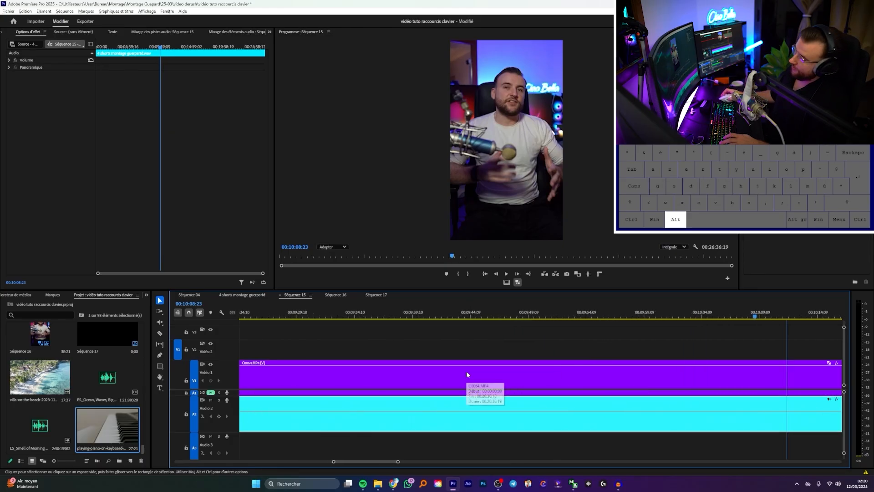
left_click(469, 347)
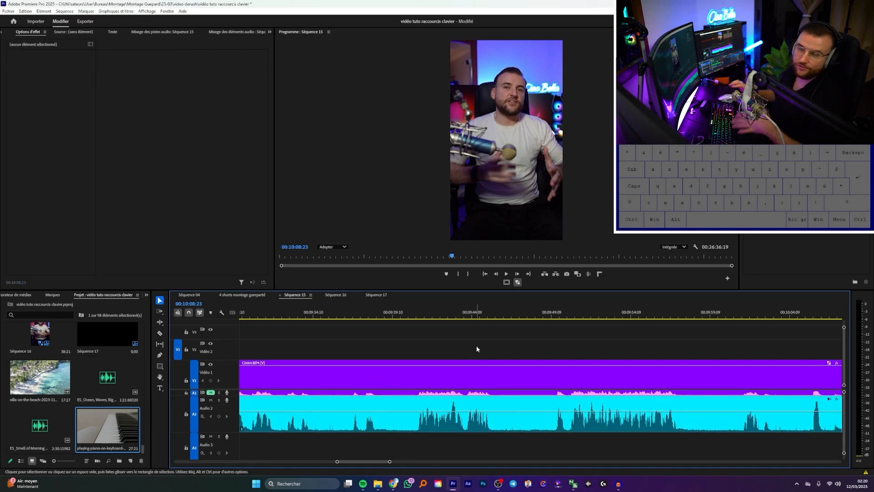
scroll(478, 365, "up", 2)
key("c")
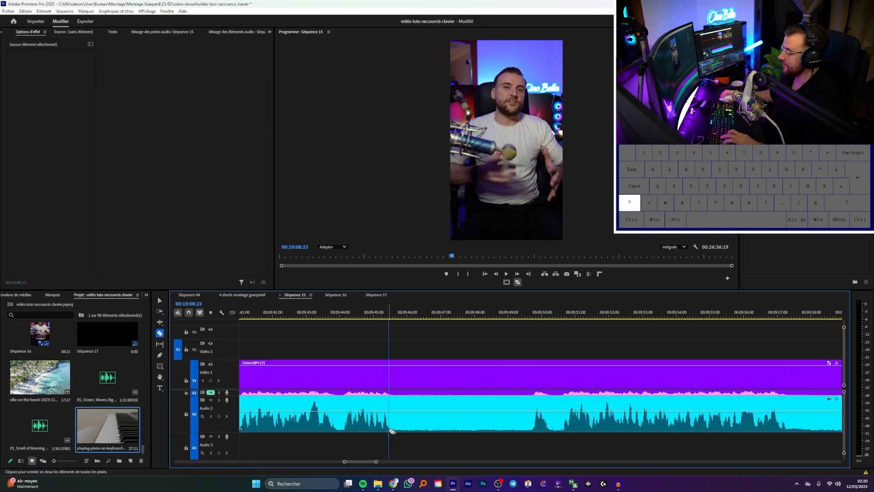
left_click(391, 429, "shift")
left_click(562, 430, "shift")
key("v")
left_click(436, 428)
key("shift+Delete")
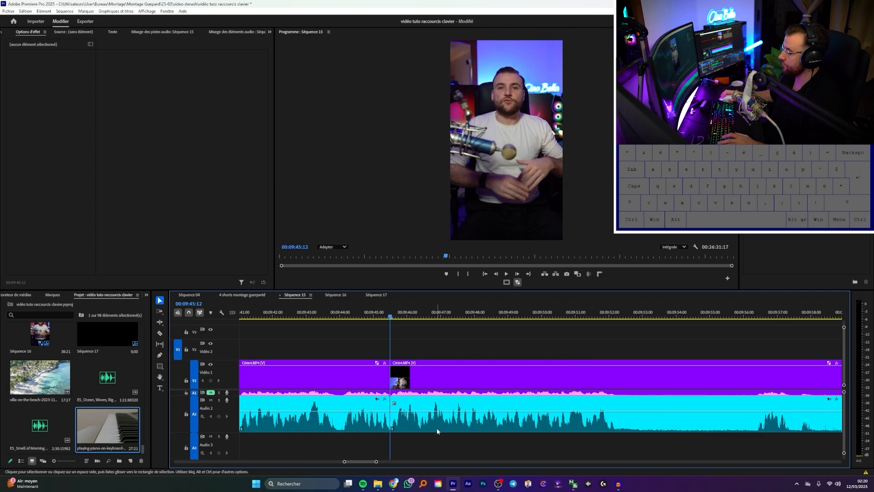
Step: Move the audio after the 00:09:45:12 cut down to Audio 3 and shift the following clips 3 frames earlier to overlap
left_click_drag(436, 430, 433, 448)
scroll(378, 364, "up", 2)
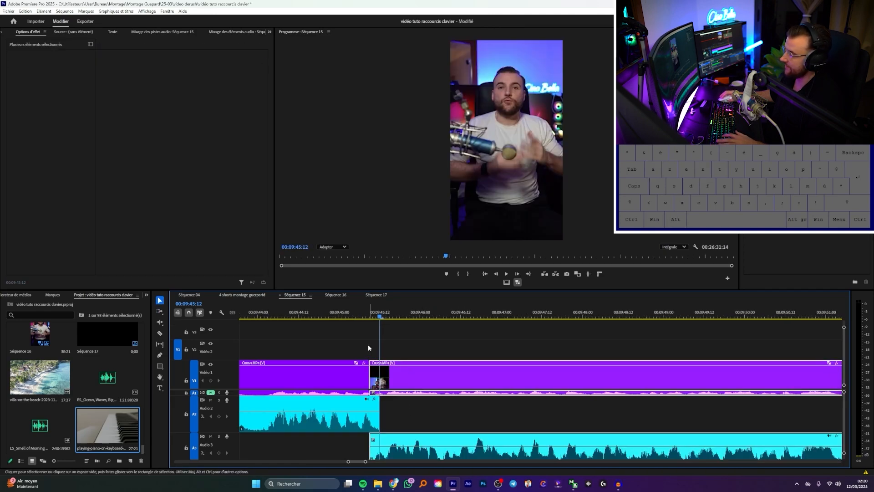
scroll(206, 411, "down", 2, "shift")
left_click(401, 348)
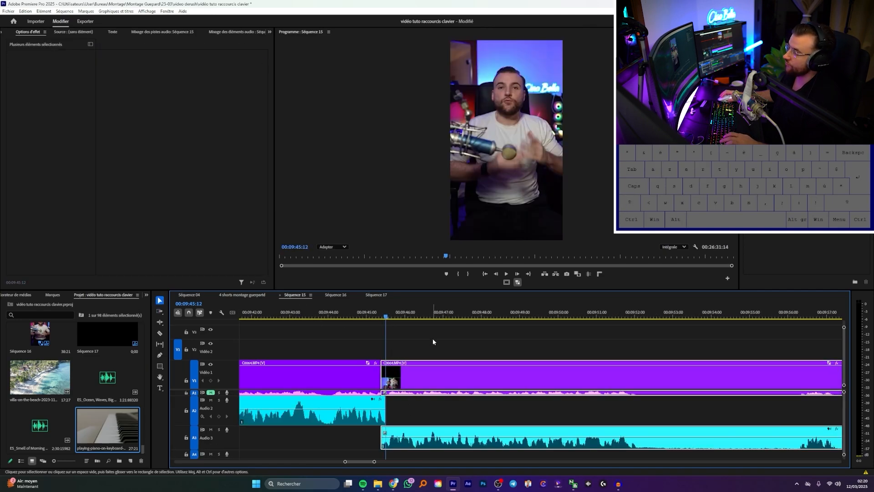
Step: Cut out the section from 00:09:52:02 to about 00:10:03:12 across all tracks and close the gap
key("minus")
key("c")
left_click(517, 376, "shift")
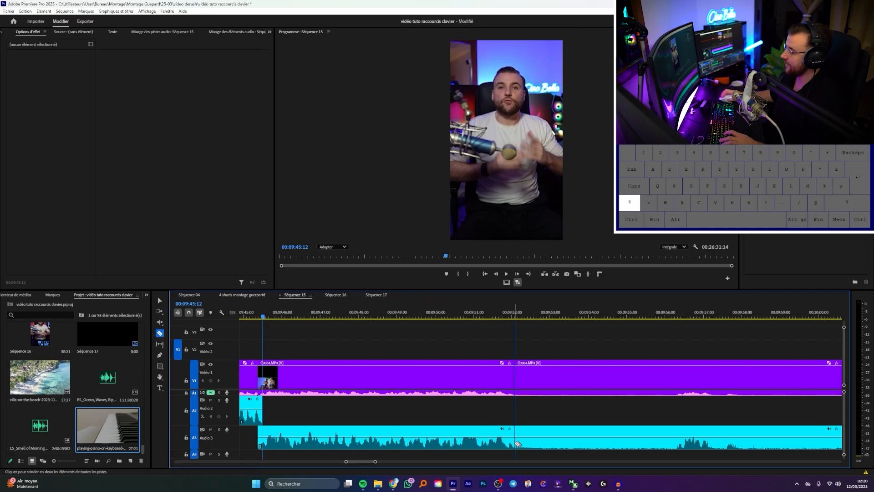
scroll(528, 401, "down", 3, "alt")
left_click(578, 412, "shift")
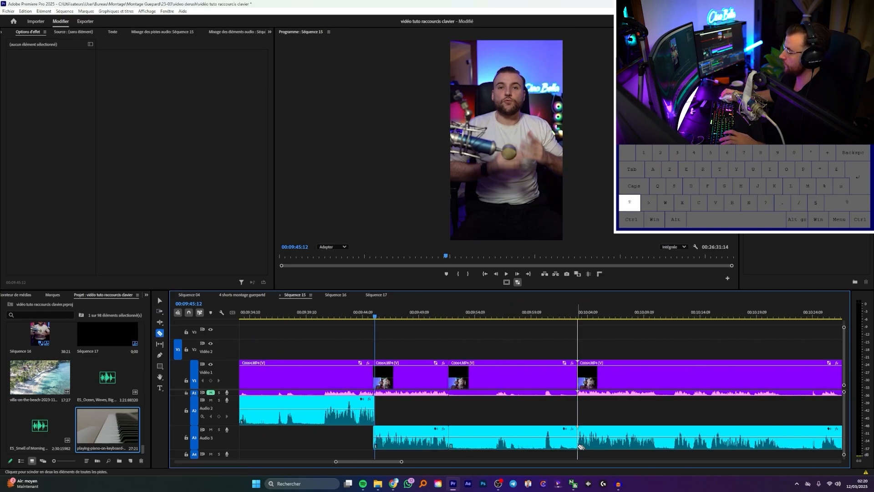
key("v")
left_click(488, 394)
key("shift+Delete")
Step: Move the audio clip starting at 00:09:52:02 repeatedly between Audio 3 and Audio 2, leaving it on Audio 2
scroll(466, 400, "up", 3)
left_click(463, 432)
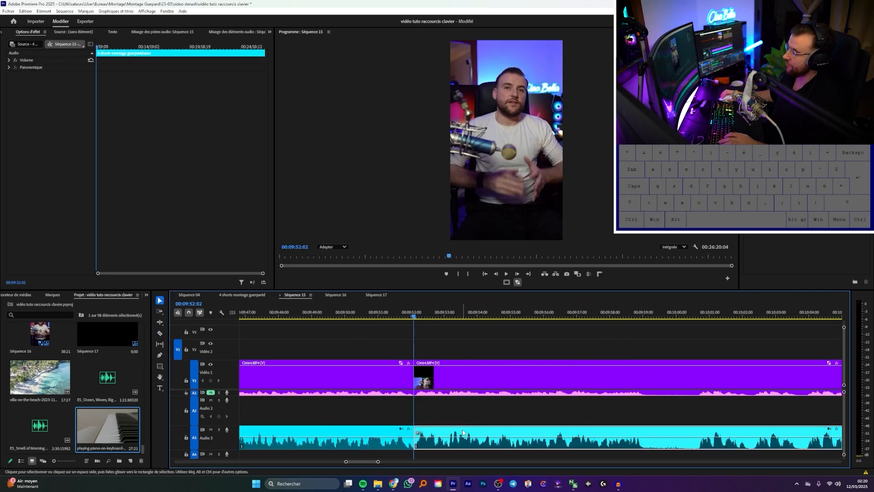
key("shift+Up")
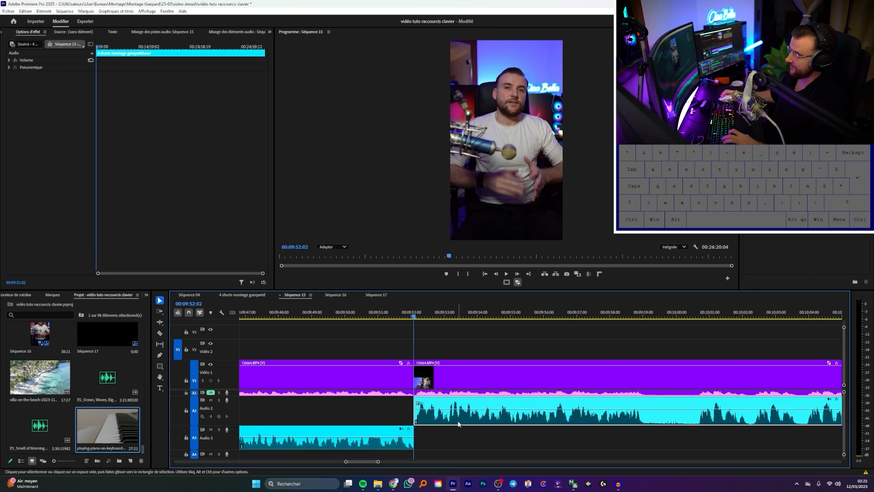
key("shift+Down")
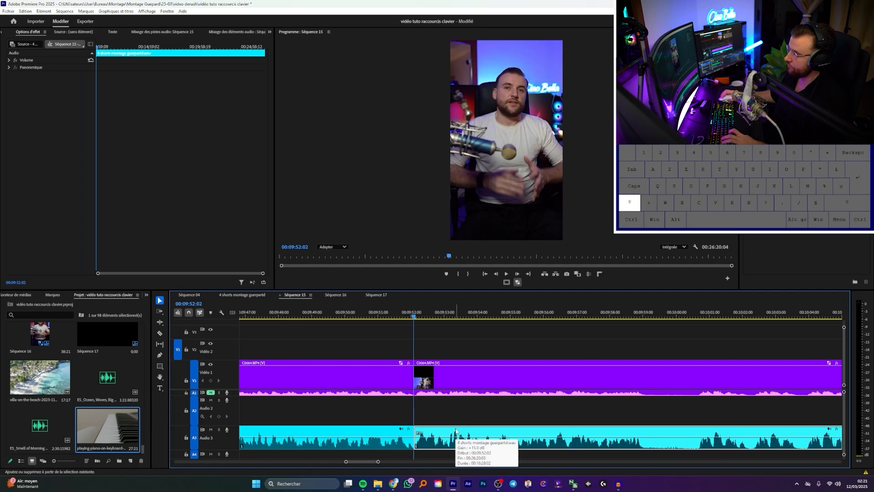
key("shift+Up")
key("shift+Down")
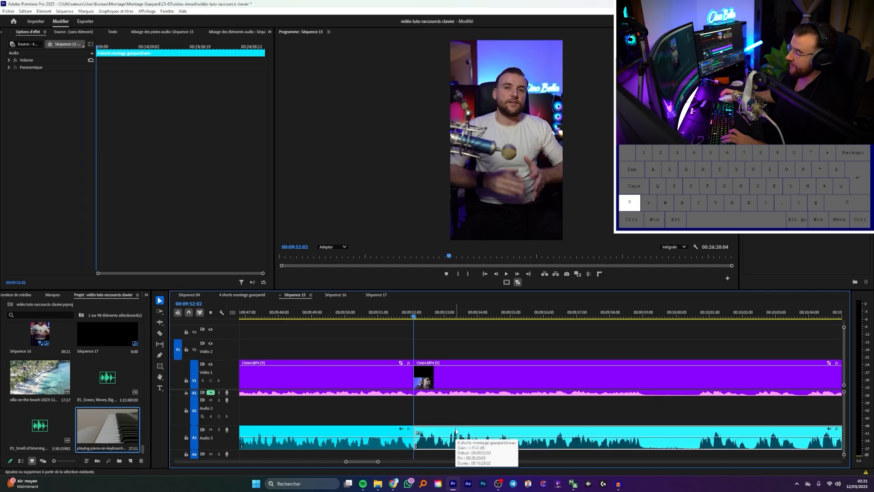
key("shift+Up")
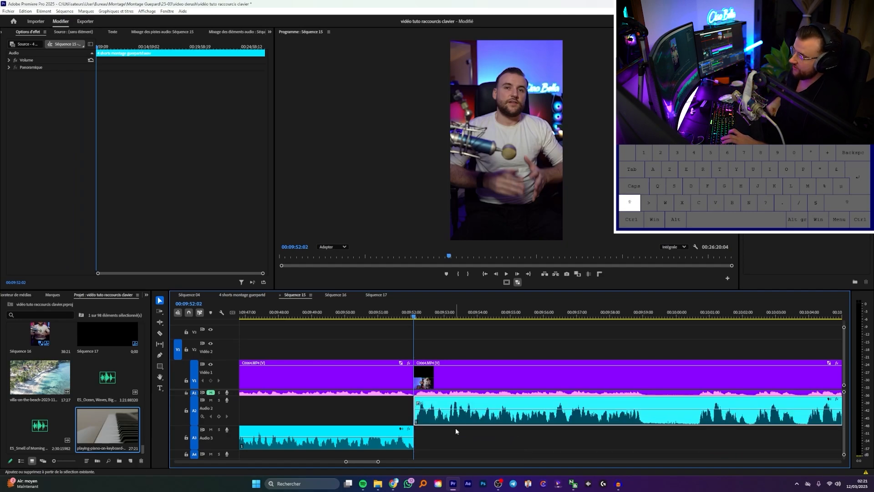
key("shift+Down")
key("shift+Up")
key("shift+Down")
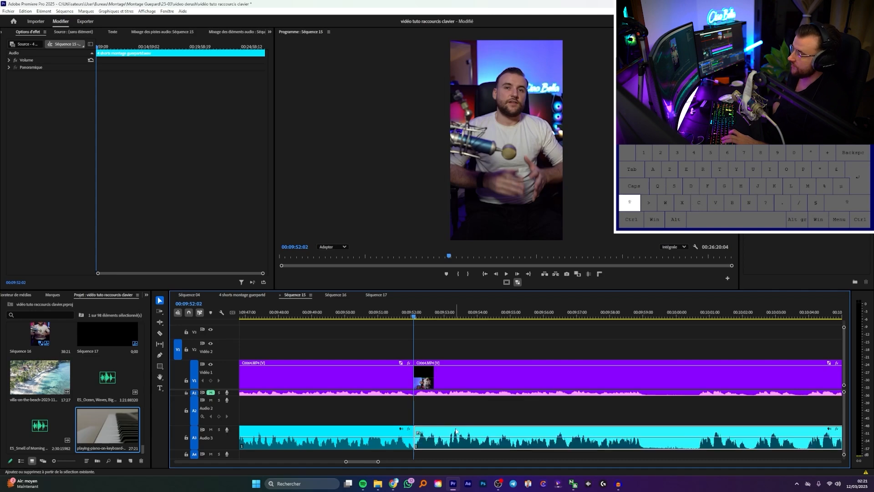
key("shift+Up")
key("shift+Down")
key("shift+Up")
Step: Move the video clip starting at 00:09:52:02 up to Vidéo 2 and back down, and undo the downward move
left_click(449, 376)
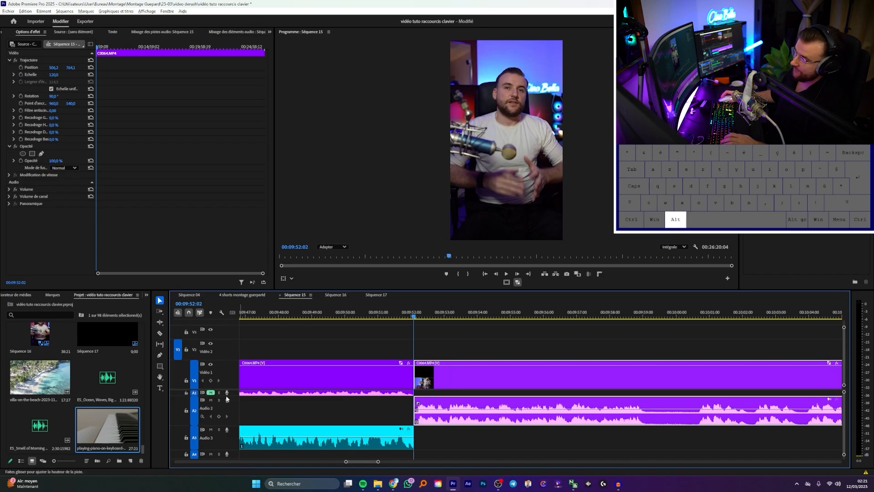
scroll(440, 410, "up", 2)
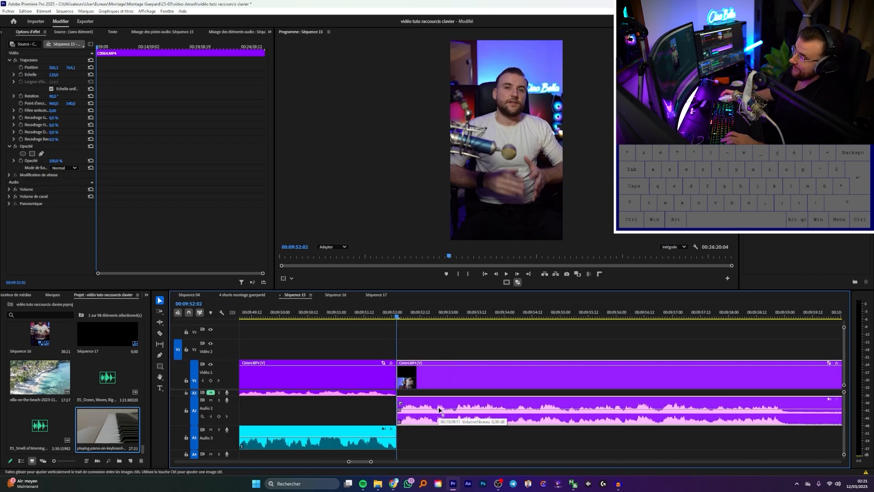
key("ctrl+z")
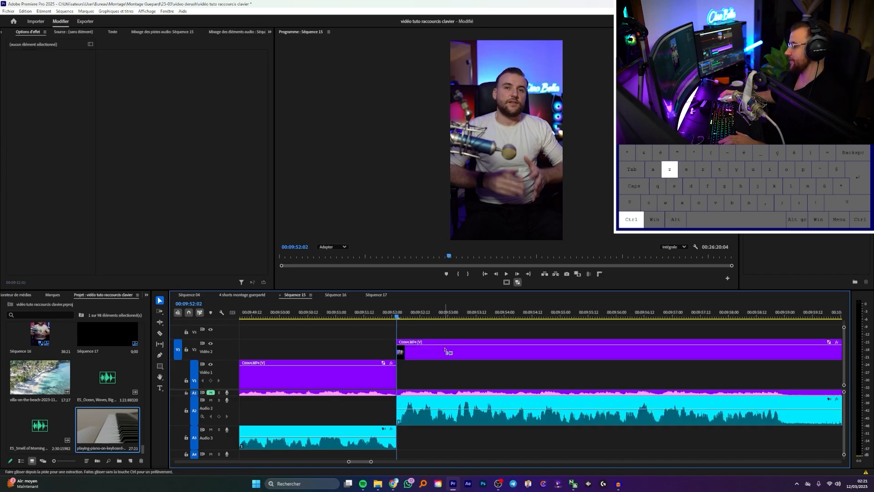
Step: Try moving the Vidéo 2 clip with its linked audio down one track, and undo the move
left_click(431, 356)
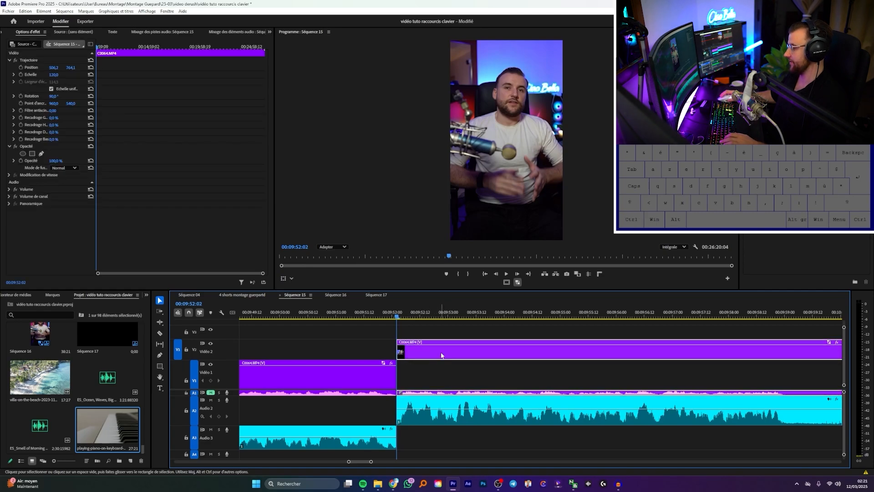
key("shift+Down")
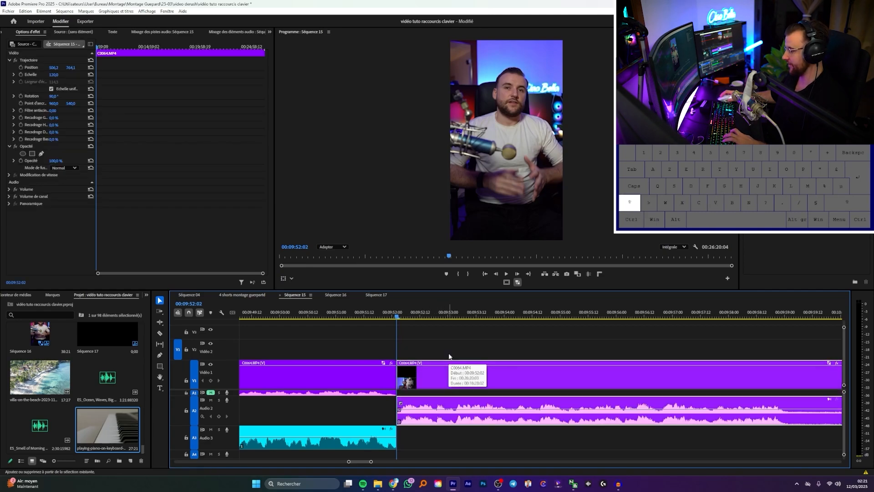
key("ctrl+z")
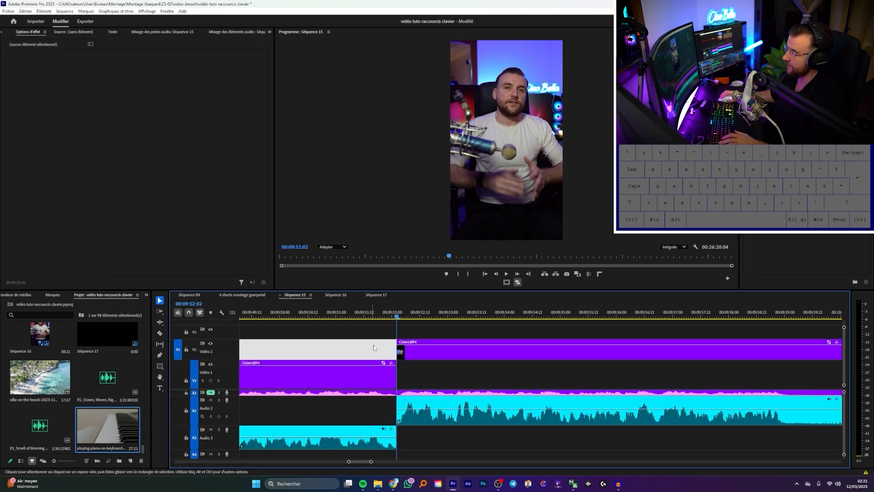
Step: Select only the video part of the Vidéo 2 clip, without its linked audio, and move it down to Vidéo 1
left_click(421, 355)
key("shift+Down")
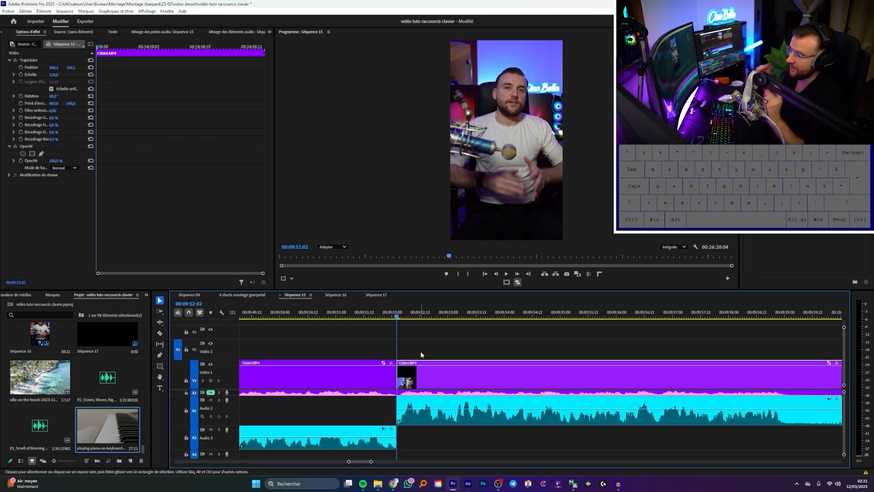
Step: Cut out the silence from 00:09:58:23 to about 00:10:00:16 across all tracks and close the gap
scroll(513, 414, "down", 3)
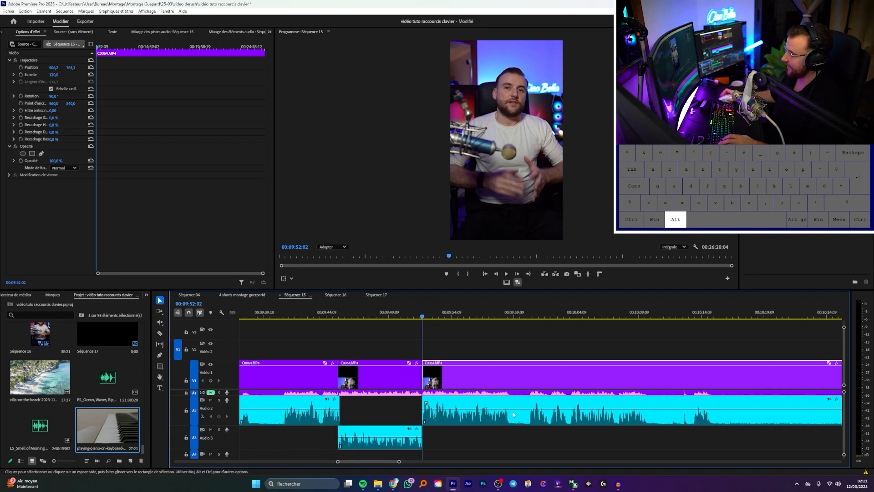
scroll(513, 414, "up", 4)
key("c")
left_click(484, 423, "shift")
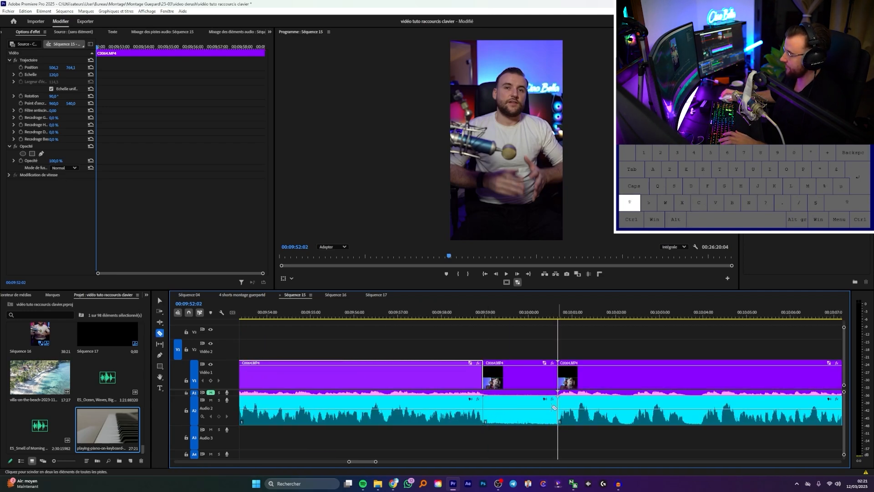
key("v")
left_click(519, 410)
key("shift+Delete")
Step: Move the audio after the 00:09:58:23 cut down to Audio 3 and shift the following clips 2 frames earlier to overlap
left_click(439, 417)
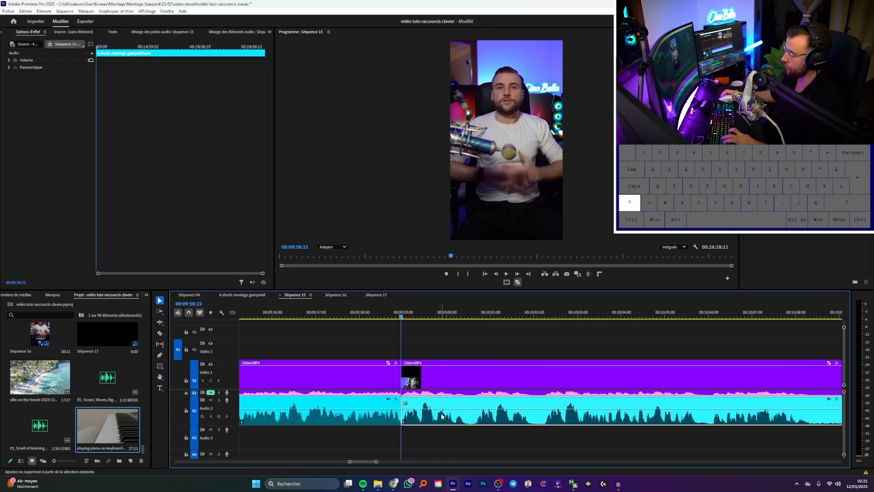
left_click_drag(441, 414, 441, 438)
left_click(408, 382, "shift")
left_click_drag(408, 382, 404, 384)
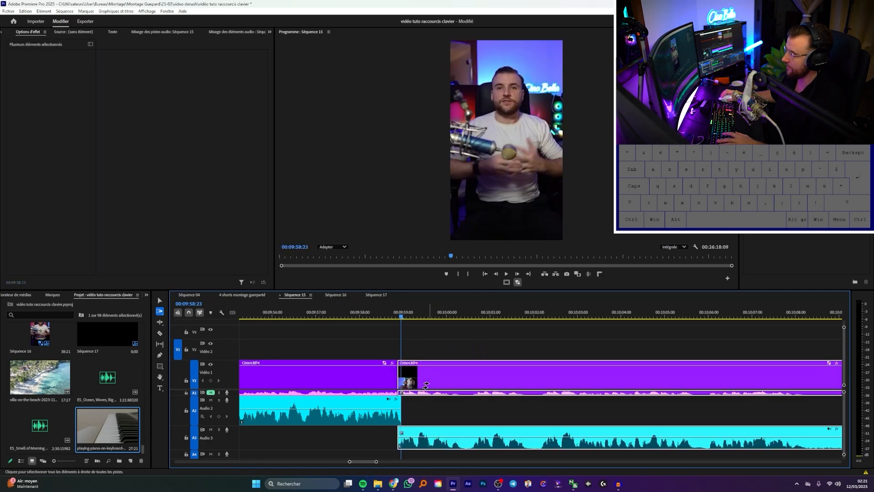
key("=")
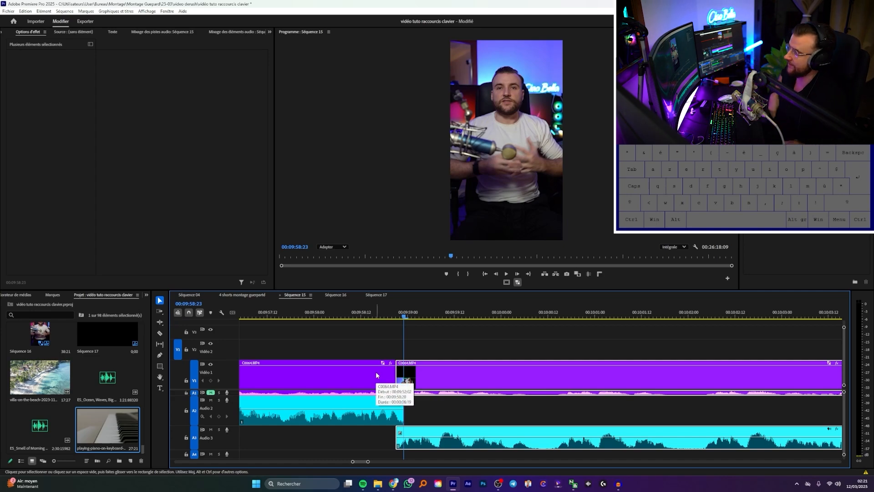
Step: Try shifting all clips after the 00:10:01:20 cut to a later time to open a gap, and undo the shift and the cuts
scroll(376, 372, "down", 2, "alt")
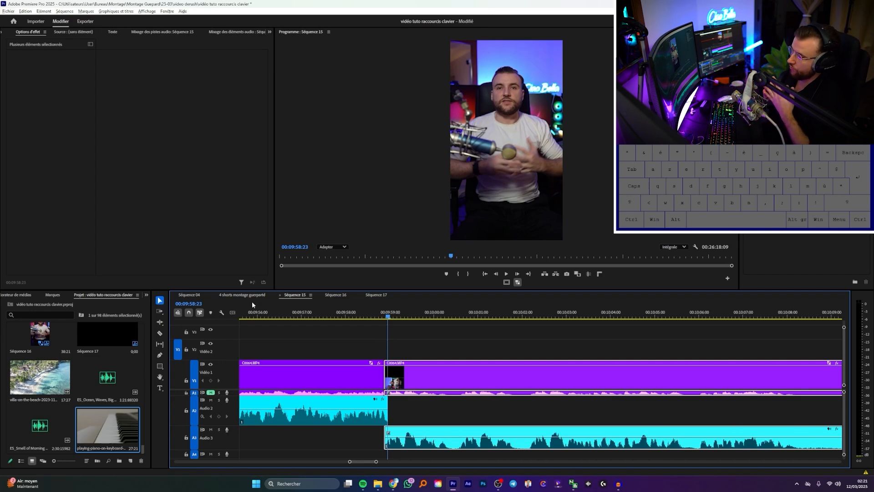
key("ctrl+z")
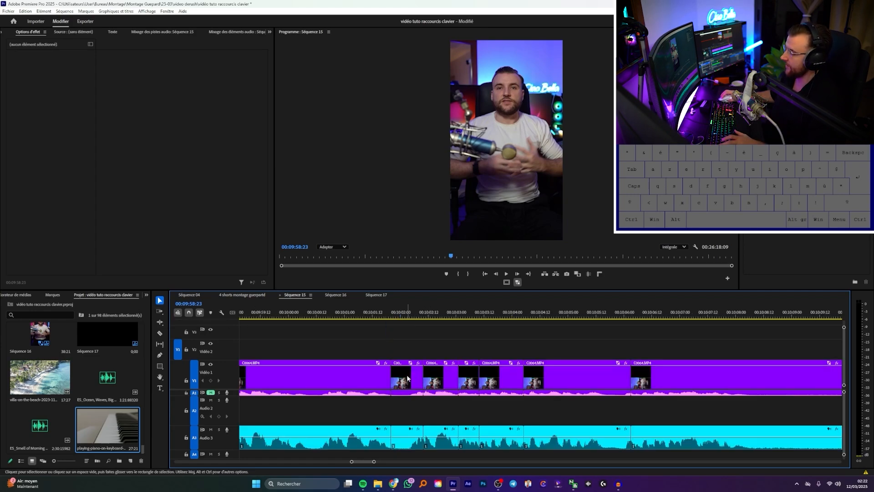
left_click_drag(400, 375, 448, 376)
key("v")
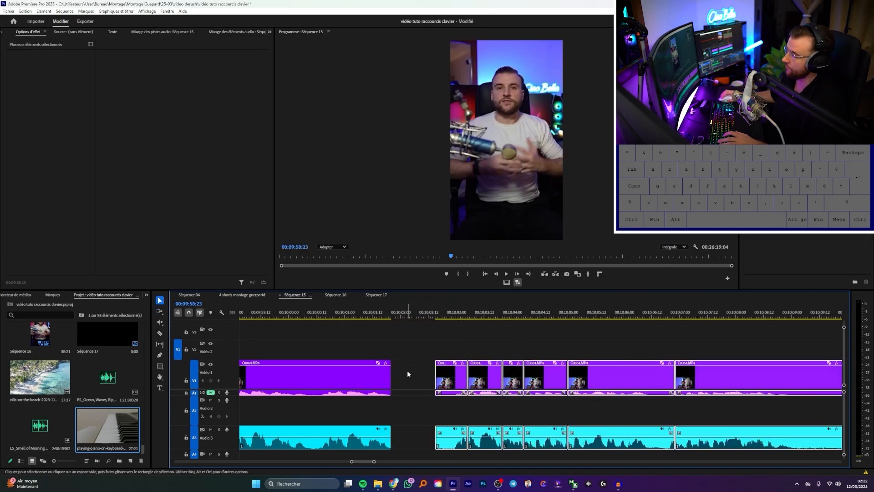
left_click(407, 370)
key("ctrl+z")
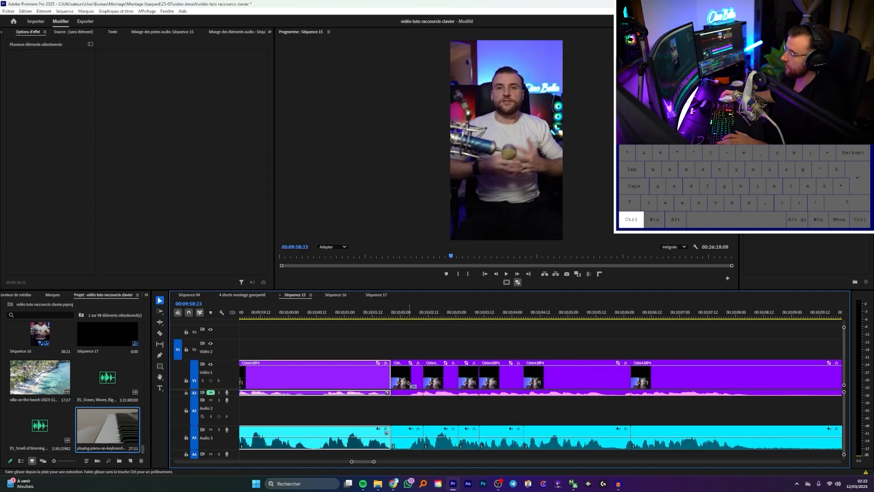
key("ctrl+z")
key("ctrl+z")
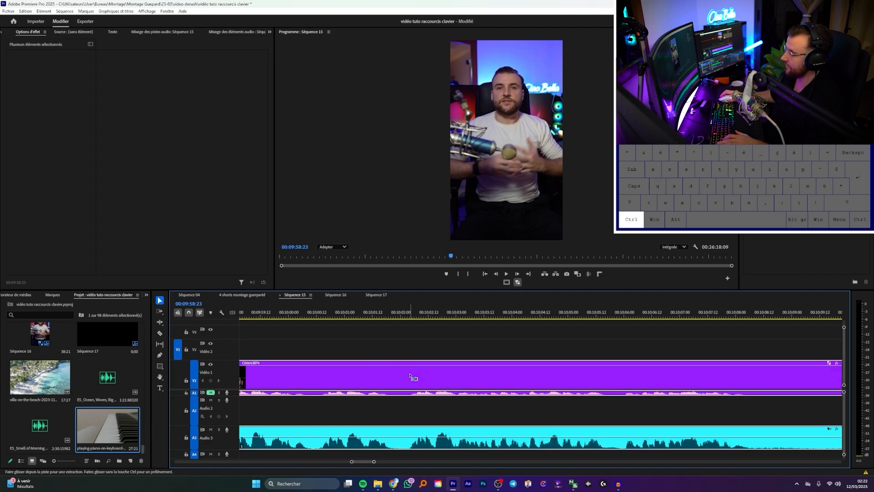
Step: Cut out the silence from 00:10:01:20 to about 00:10:02:03, close the gap, and move the following audio up to Audio 2
left_click(392, 448, "shift")
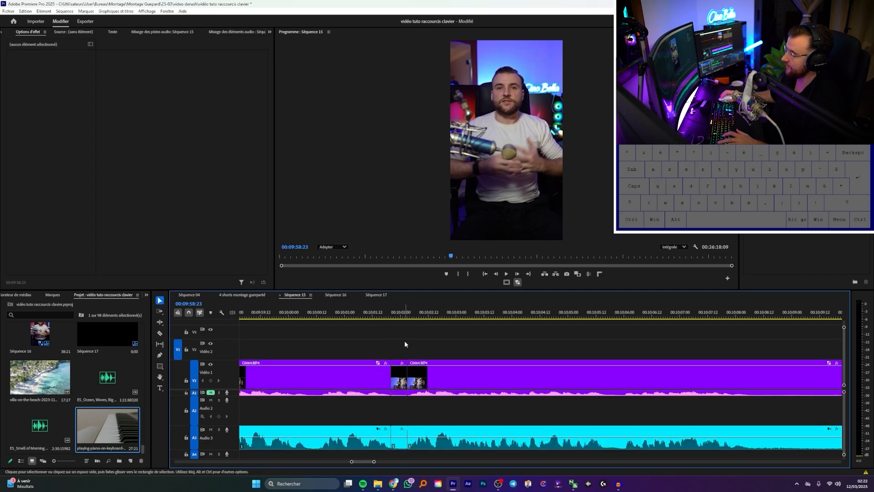
key("shift+Delete")
left_click(409, 431)
key("shift+c")
scroll(409, 402, "up", 3)
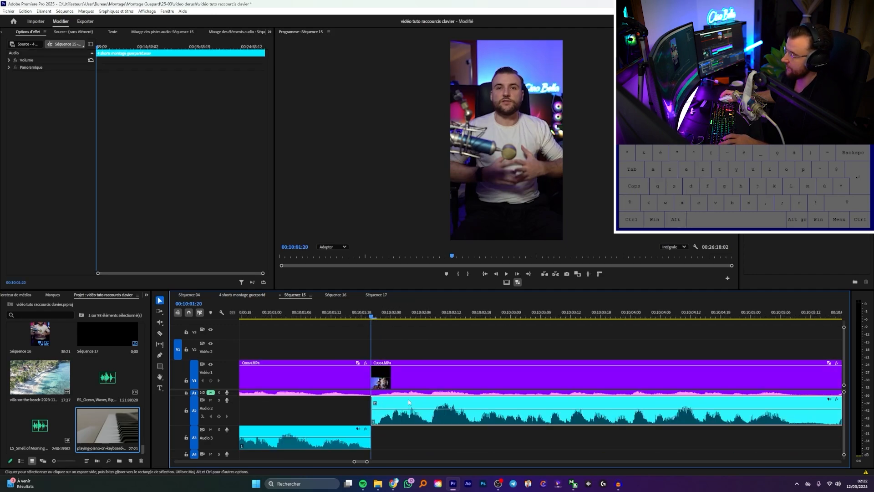
Step: Shift all clips after the 00:10:01:20 cut 2 frames earlier to overlap the audio, and place the playhead at 00:10:01:07
left_click_drag(419, 379, 416, 379)
key("v")
scroll(417, 370, "down", 8)
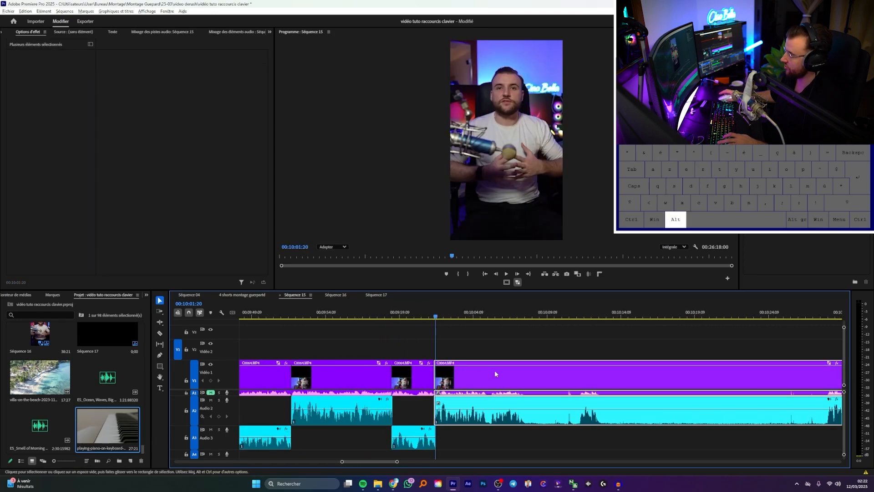
scroll(518, 376, "up", 8)
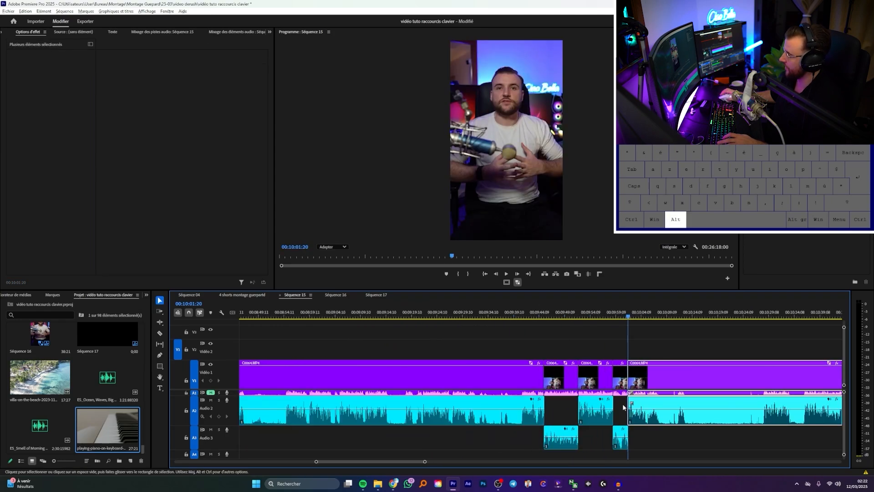
scroll(624, 417, "up", 4)
left_click(404, 313)
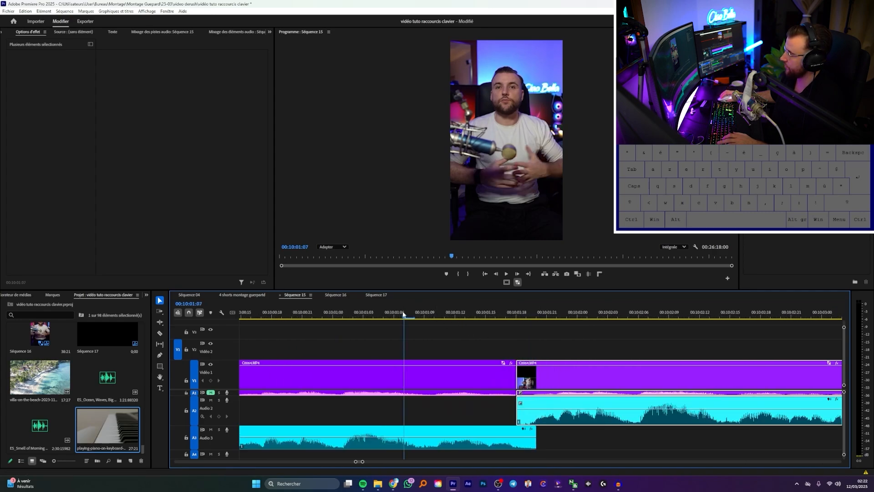
left_click(430, 347)
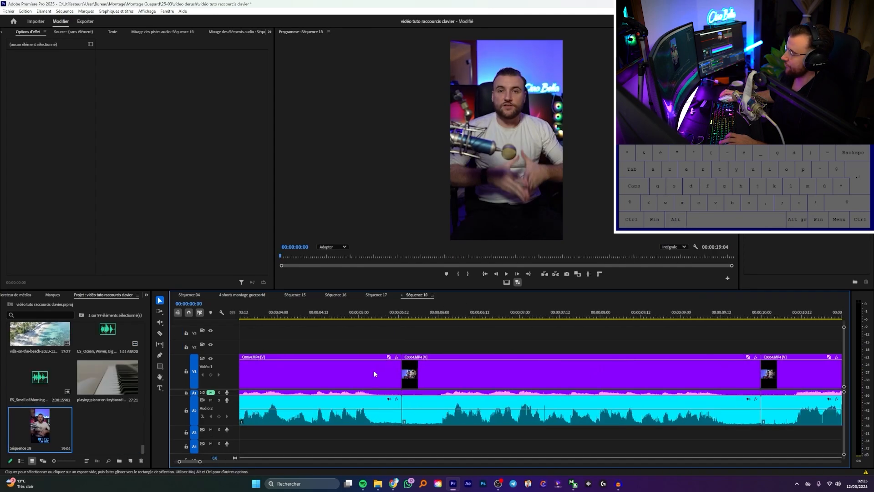
Step: In Séquence 18, cut out the silence from 00:00:05:05 to about 00:00:06:00, close the gap, and move the following audio to Audio 3
key("c")
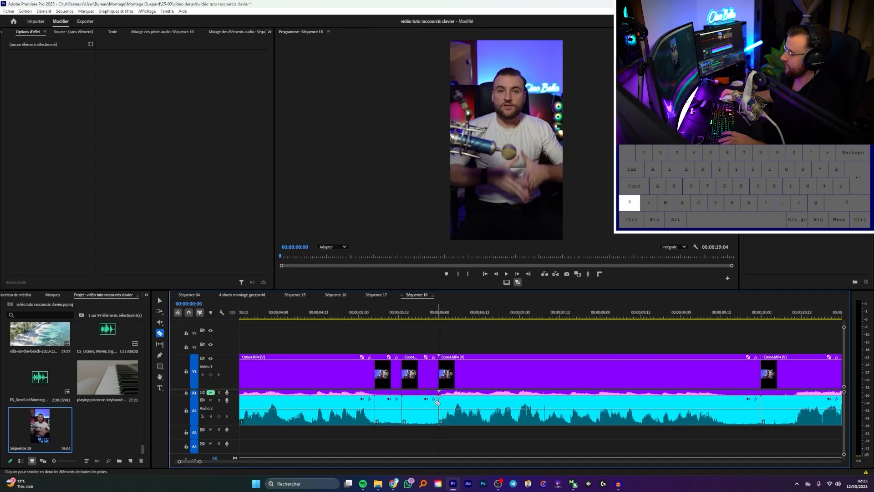
left_click_drag(390, 340, 420, 408)
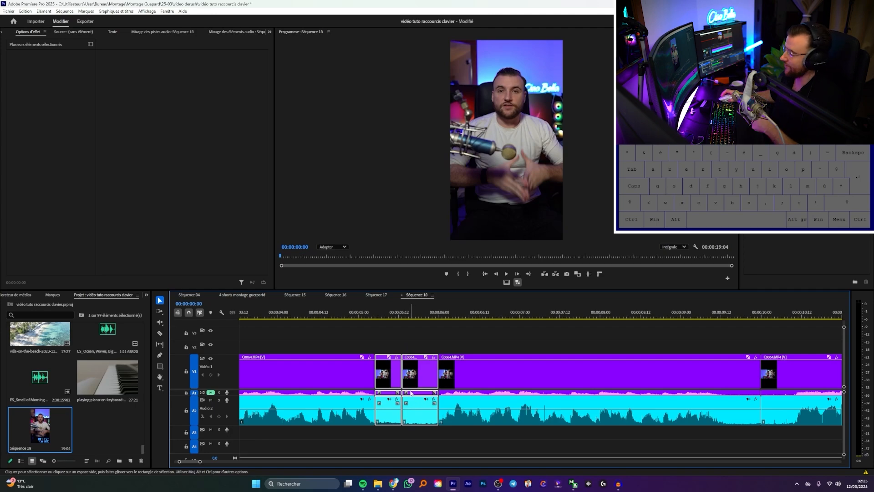
key("shift+Delete")
left_click(418, 409)
key("alt+Down")
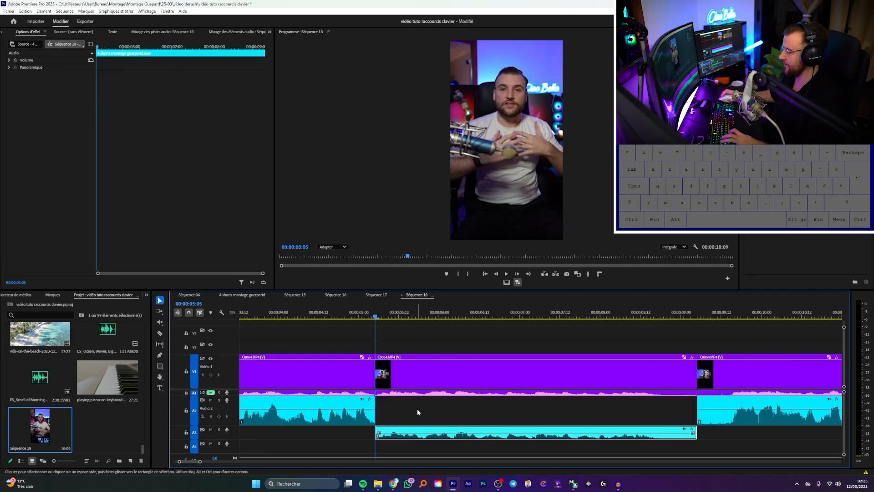
Step: Shift all clips after the 00:00:05:05 cut 2 frames earlier so their audio overlaps the preceding clip
key("a")
left_click_drag(418, 384, 412, 385)
key("v")
key("r")
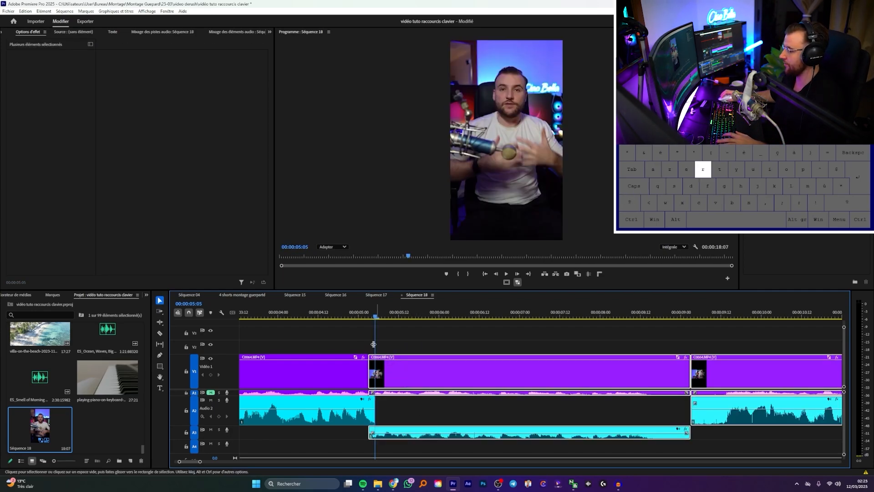
Step: Enlarge the Audio 3 waveform, cut out the silence from 00:00:08:16 to about 00:00:09:12 and close the gap
scroll(580, 375, "down", 2)
left_click(533, 411)
scroll(231, 422, "down", 2)
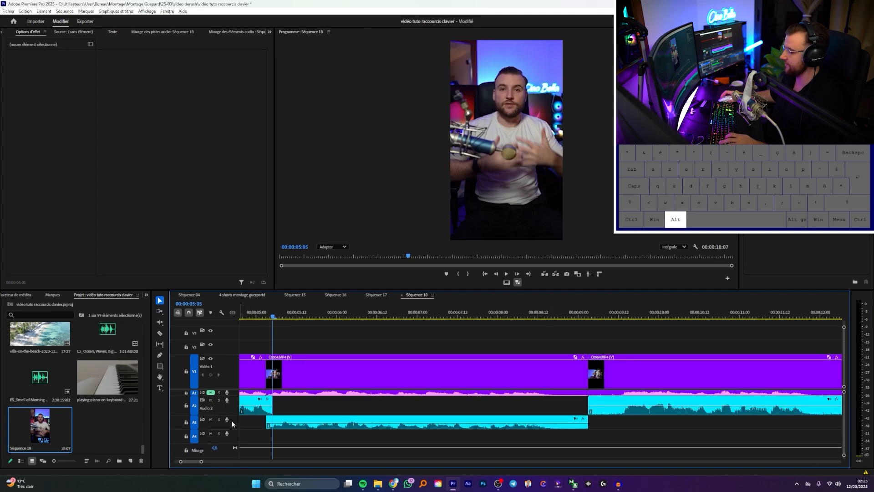
scroll(234, 424, "up", 3)
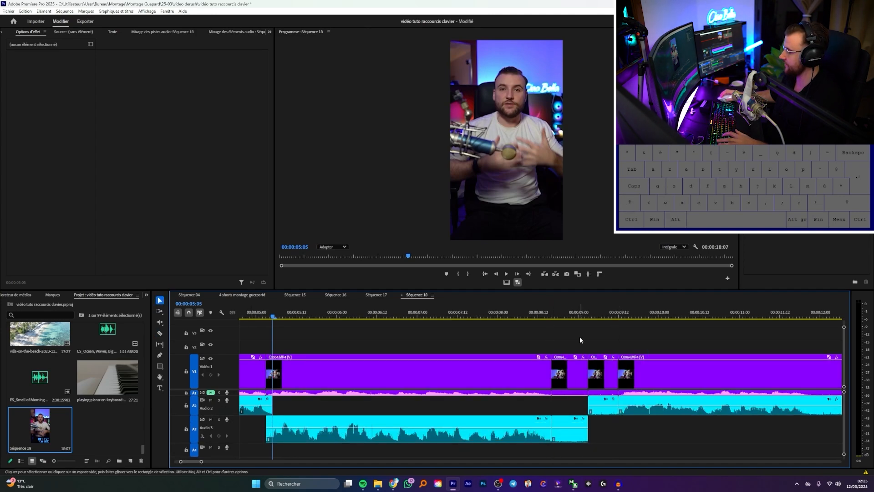
left_click_drag(580, 340, 619, 442)
key("shift+Delete")
Step: Shift all clips after the 00:00:08:16 cut 2 frames earlier to overlap the Audio 3 clip
key("a")
left_click_drag(593, 381, 588, 380)
key("v")
left_click(594, 327)
Step: Cut out the silence from about 00:00:10:23 to 00:00:12:00 across all tracks and close the gap
scroll(600, 399, "down", 2)
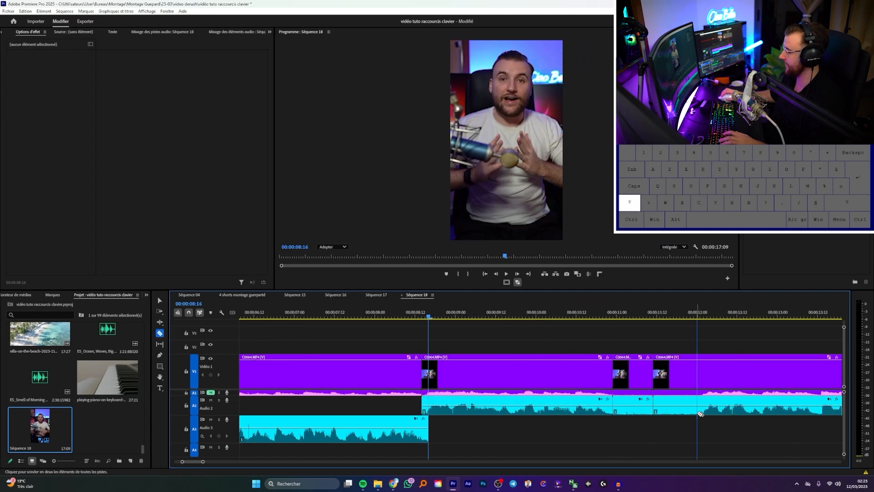
key("shift+Delete")
left_click_drag(631, 349, 649, 426)
Step: Move the audio following the 00:00:10:23 cut to Audio 3 and shift the following clips 2 frames earlier to overlap
key("a")
left_click_drag(643, 380, 636, 380)
key("v")
Step: Cut out the silence after 00:00:13:15, close the gap, and shift the last clip 2 frames earlier to overlap the audio
scroll(601, 380, "down", 2)
left_click(665, 436, "shift")
key("v")
key("shift+Delete")
left_click_drag(675, 346, 688, 375)
key("v")
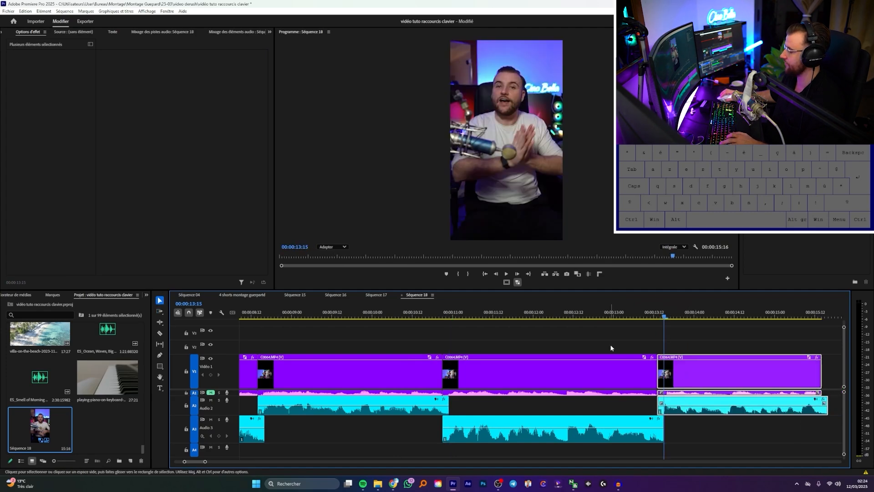
Step: Select all clips in Séquence 18 and apply short audio fades at every cut
scroll(611, 349, "down", 3)
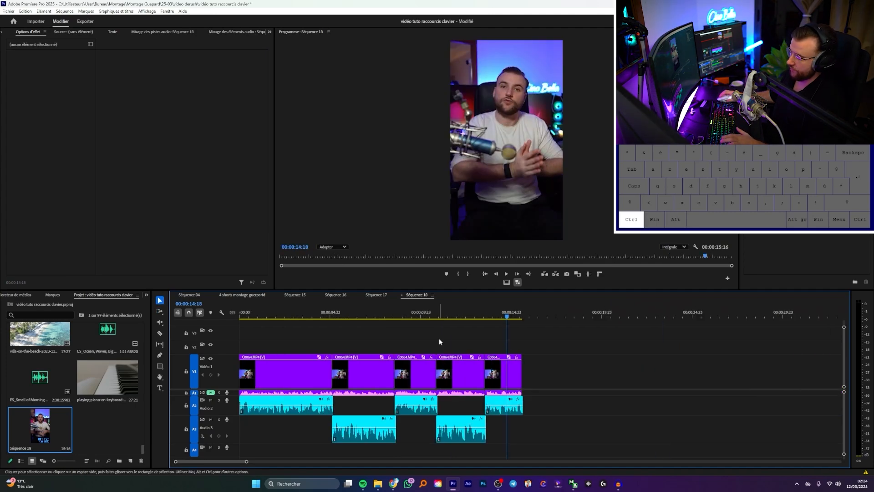
key("ctrl+a")
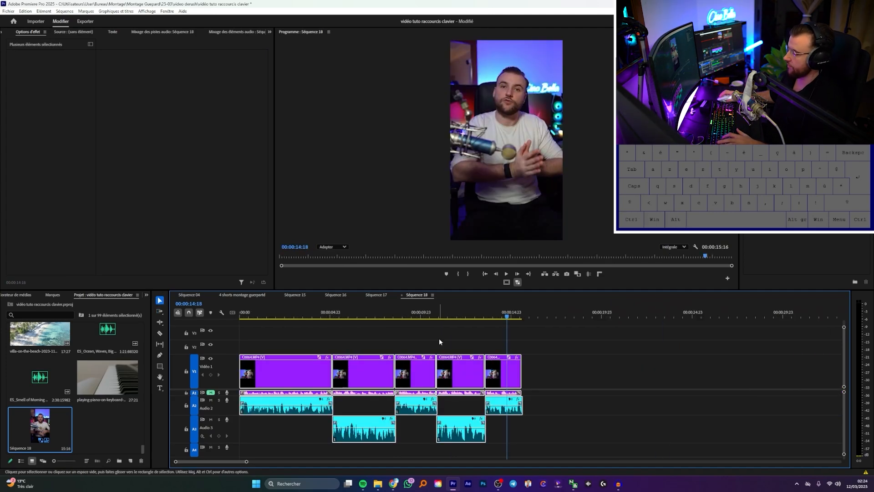
left_click(373, 337)
Step: Adjust the fade-out of the first Audio 2 clip to a 4-frame duration with a Cosinus value of 28
scroll(315, 417, "up", 8)
left_click_drag(413, 403, 384, 405)
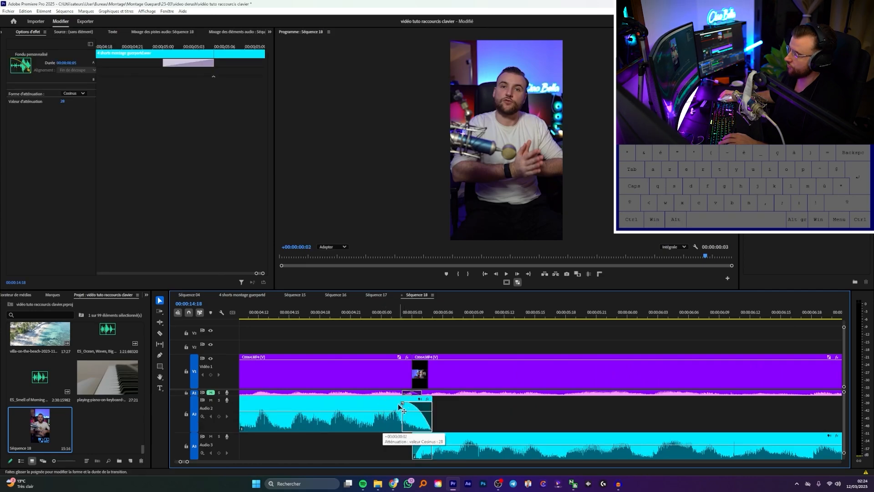
scroll(209, 409, "down", 3)
scroll(352, 374, "down", 3)
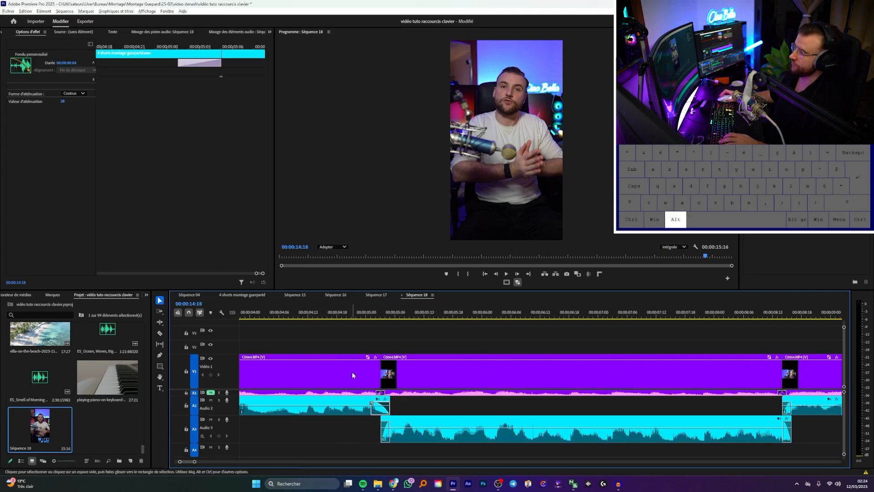
left_click(344, 337)
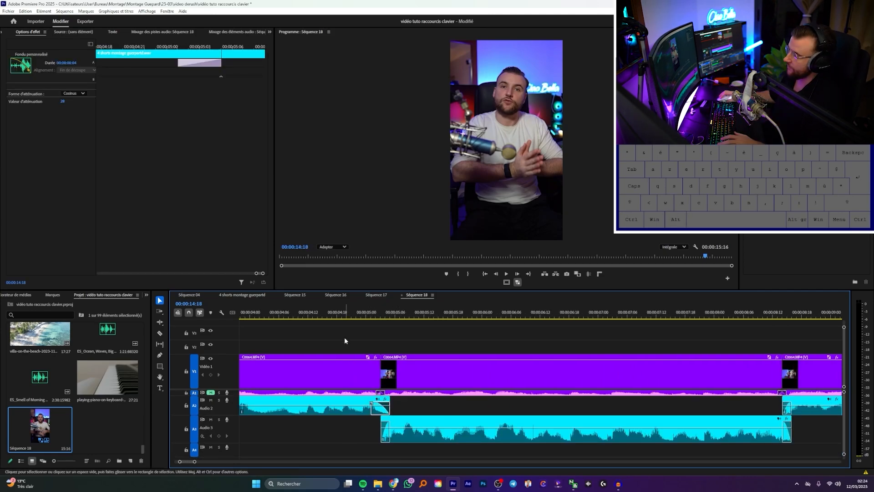
Step: Select every clip in Séquence 18 and check the audio fades across all cuts
scroll(356, 344, "down", 5)
key("ctrl+a")
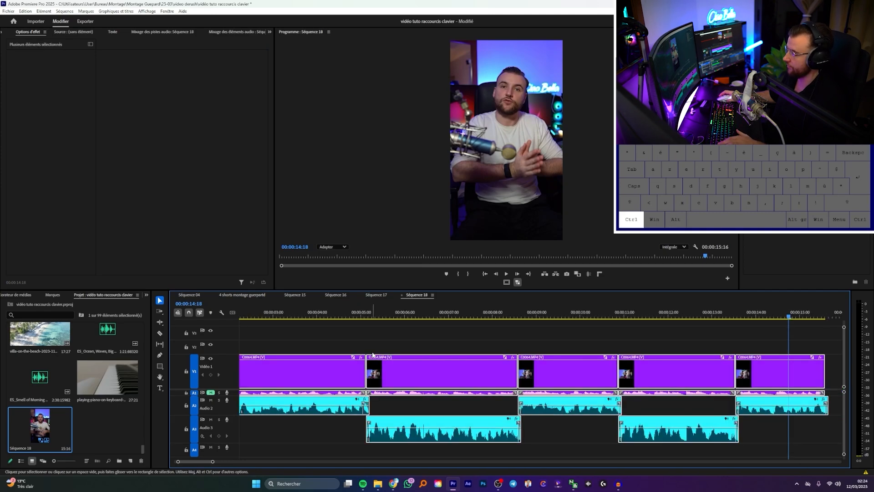
scroll(376, 346, "down", 3)
scroll(378, 349, "up", 3)
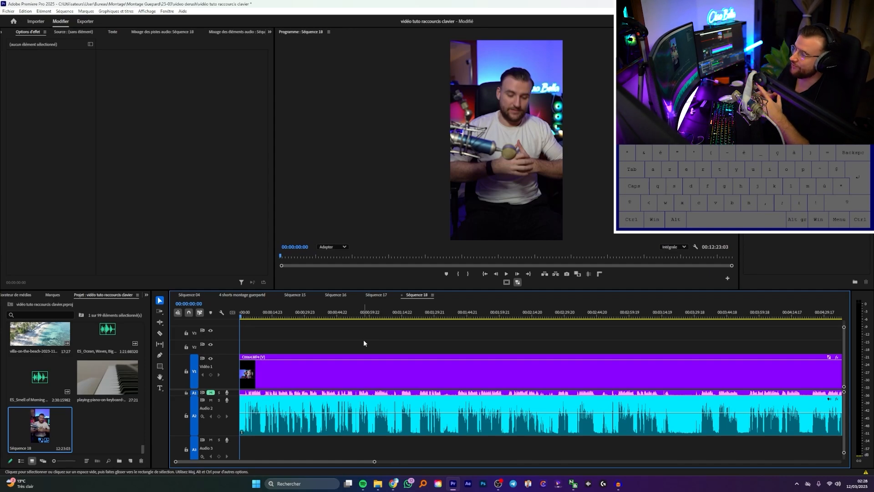
Step: Examine the waveform of the uncut C0064.MP4 clip over its full length for silences
scroll(383, 347, "down", 5)
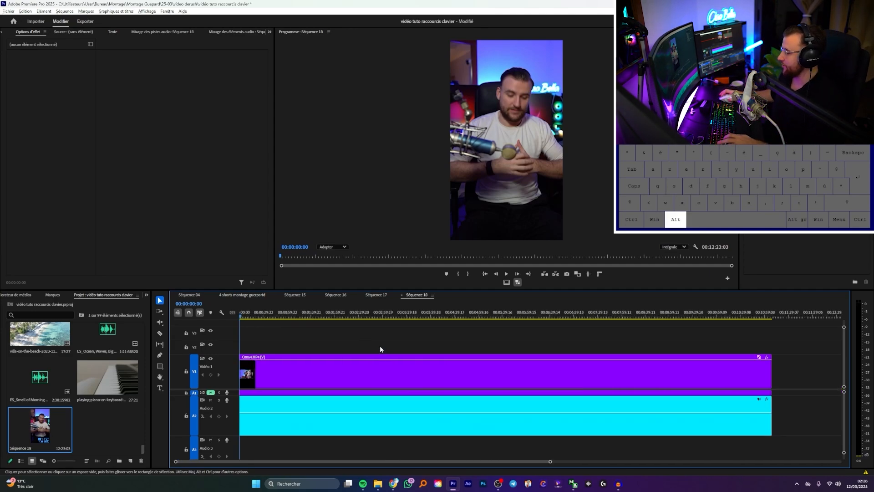
scroll(368, 351, "up", 6)
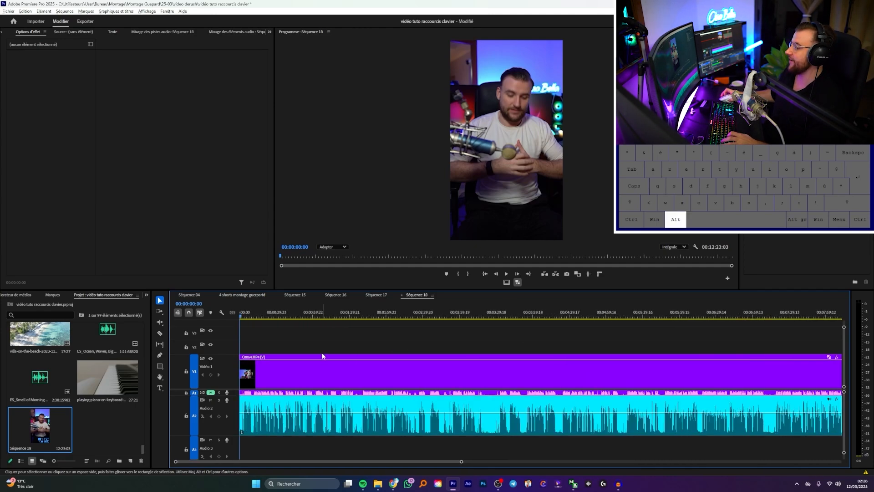
scroll(302, 348, "up", 3)
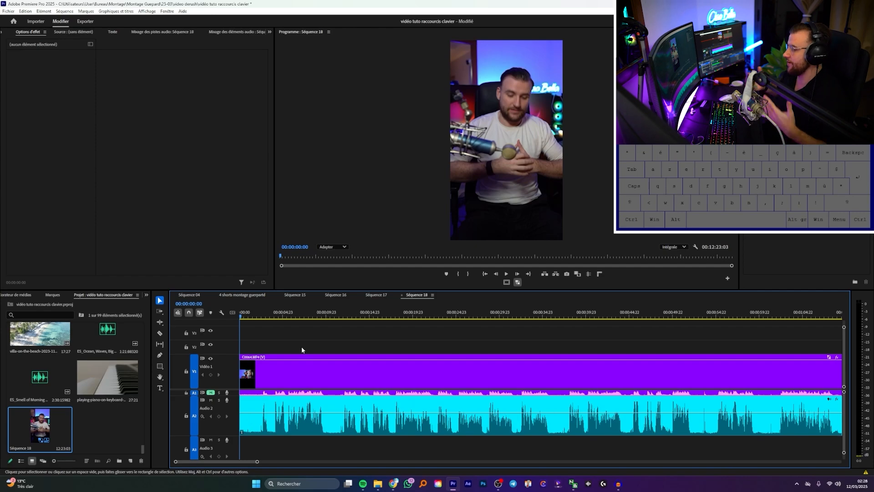
scroll(305, 348, "down", 4)
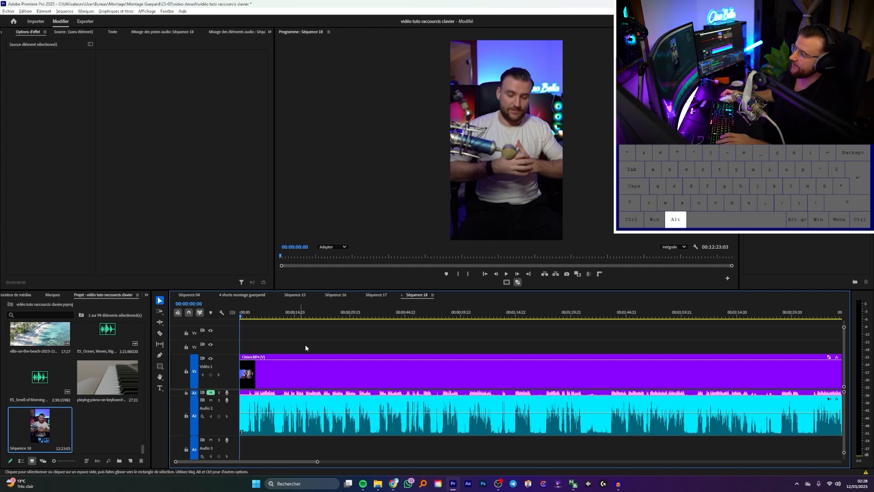
scroll(320, 350, "down", 2)
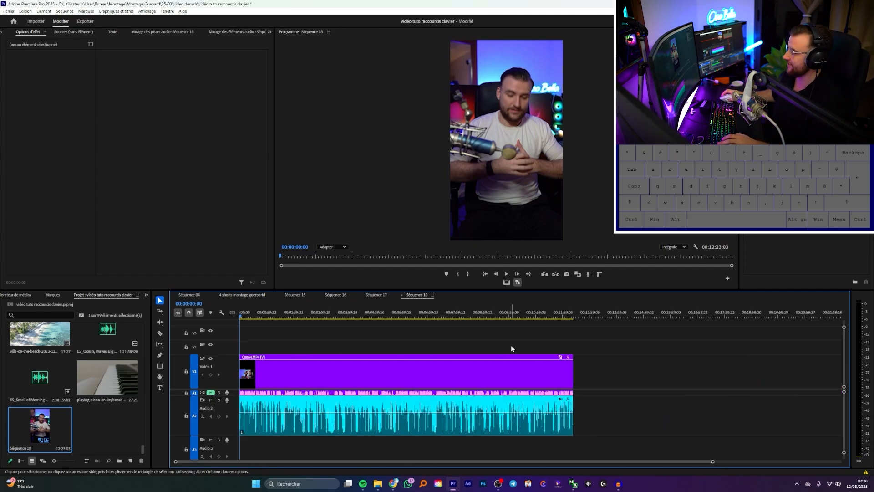
scroll(570, 347, "up", 5)
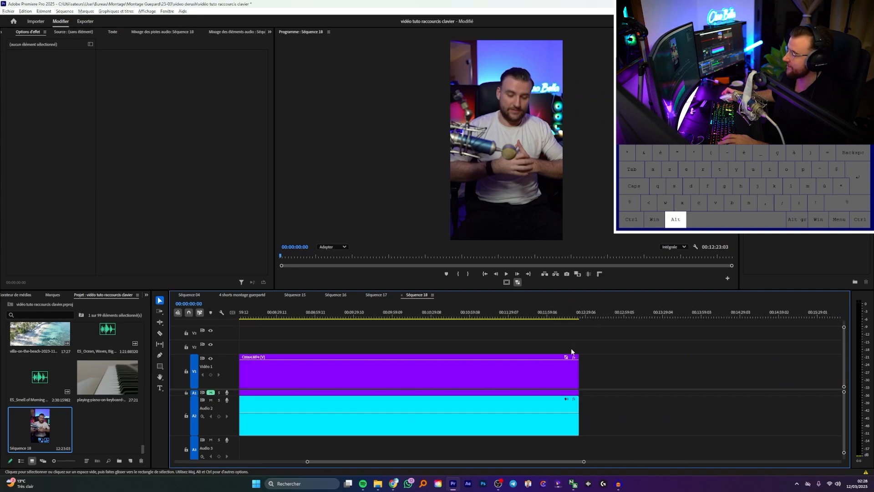
scroll(411, 348, "up", 6)
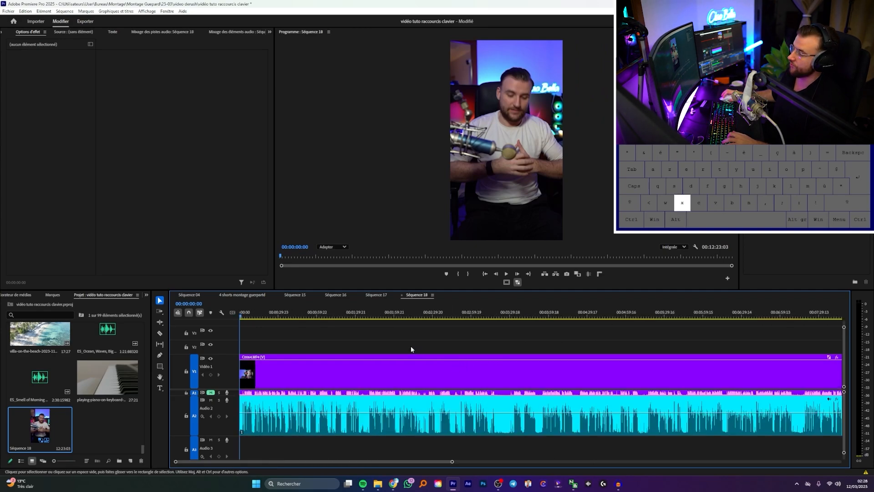
Step: Trim off the start of the C0064.MP4 clip up to about 00:00:05:13 and close the gap
scroll(326, 409, "left", 2)
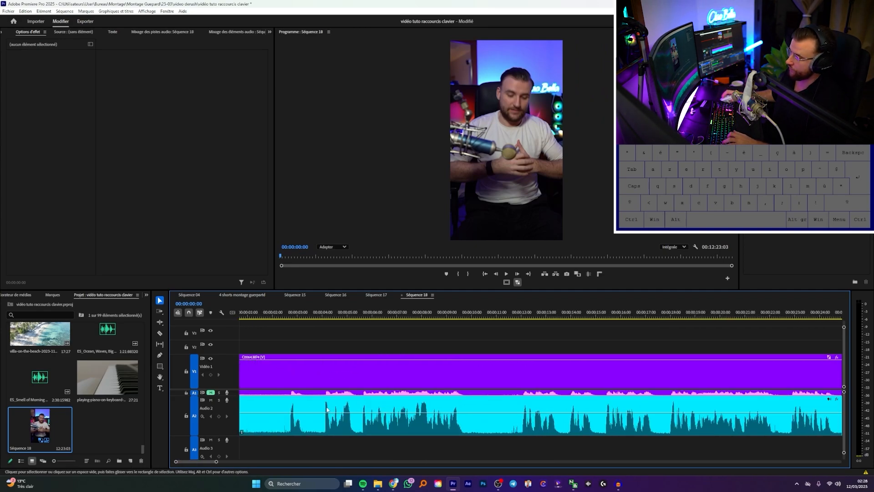
left_click(358, 316)
key("shift+x")
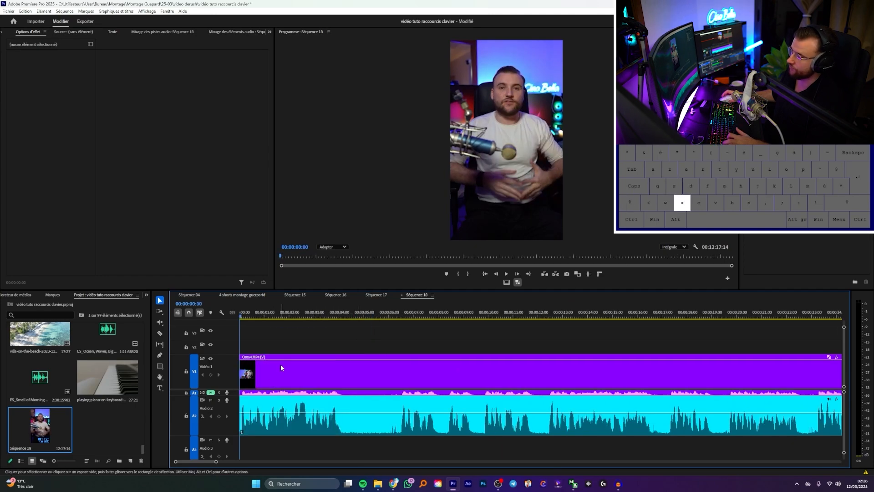
Step: Split the C0064.MP4 clip around its first silence, at about 00:00:04:02 and 00:00:06:11, and ripple delete the silent section
key("space")
scroll(322, 383, "up", 2)
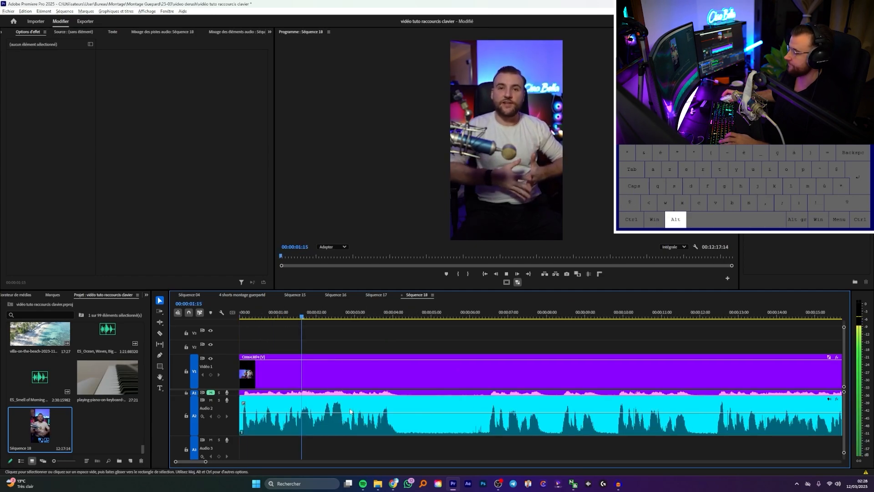
key("c")
left_click(398, 395, "shift")
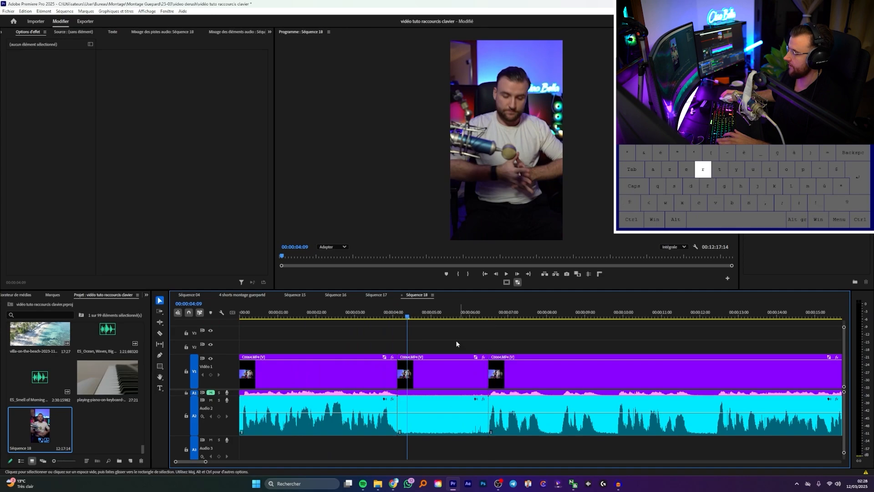
left_click(417, 371)
key("space")
key("shift+Delete")
scroll(417, 392, "up", 1)
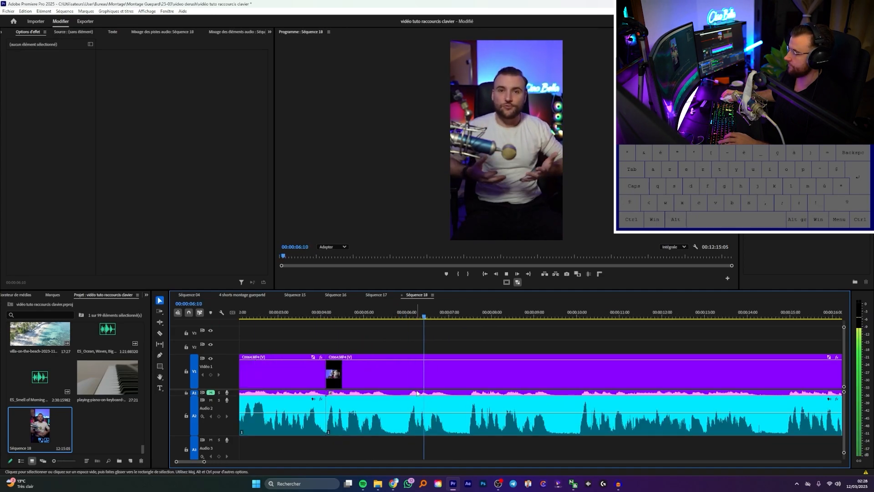
Step: Trim off the silent end of the C0064.MP4 clip from about 00:12:13:18 onward
key("c")
scroll(425, 372, "down", 3)
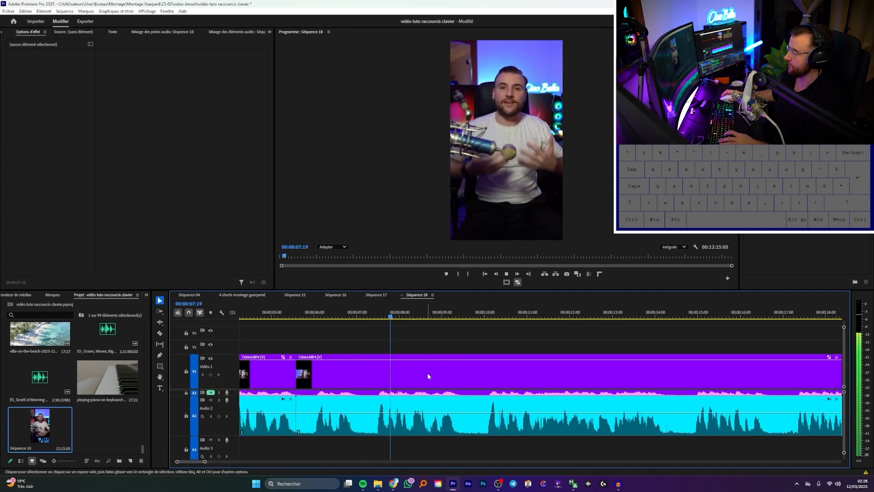
scroll(487, 365, "down", 3)
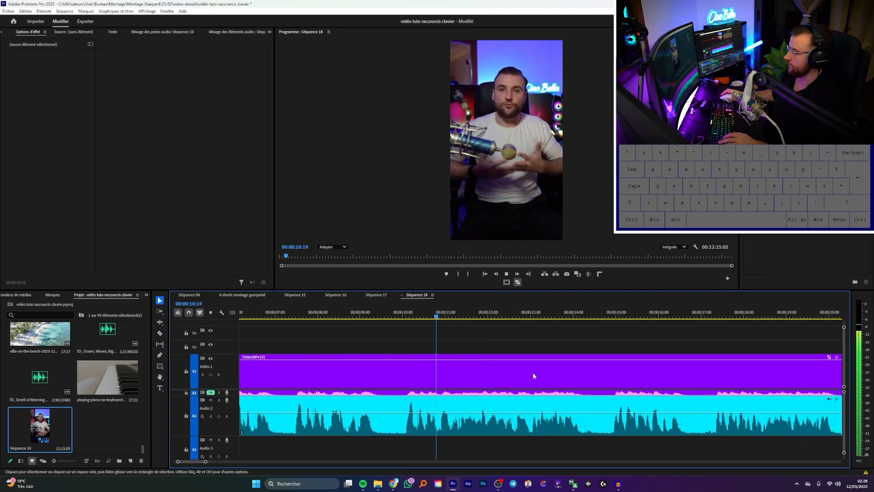
scroll(533, 373, "down", 5, "alt")
scroll(440, 366, "up", 5, "alt")
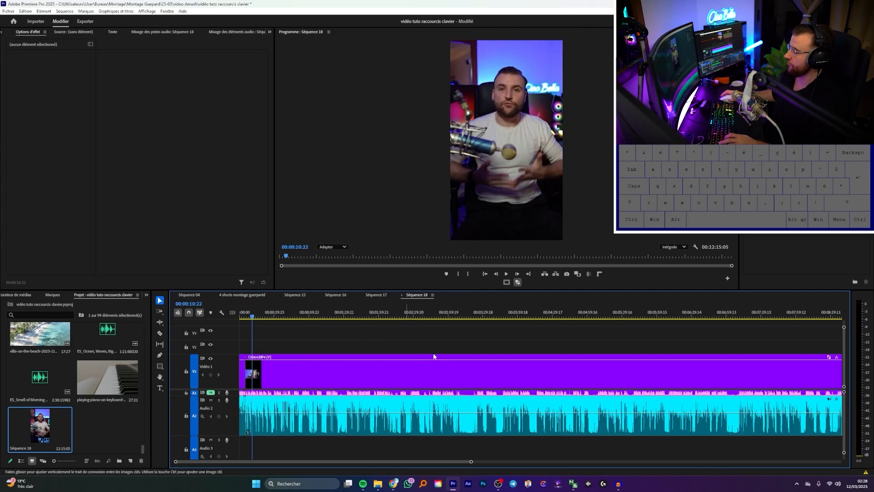
scroll(636, 413, "down", 4, "alt")
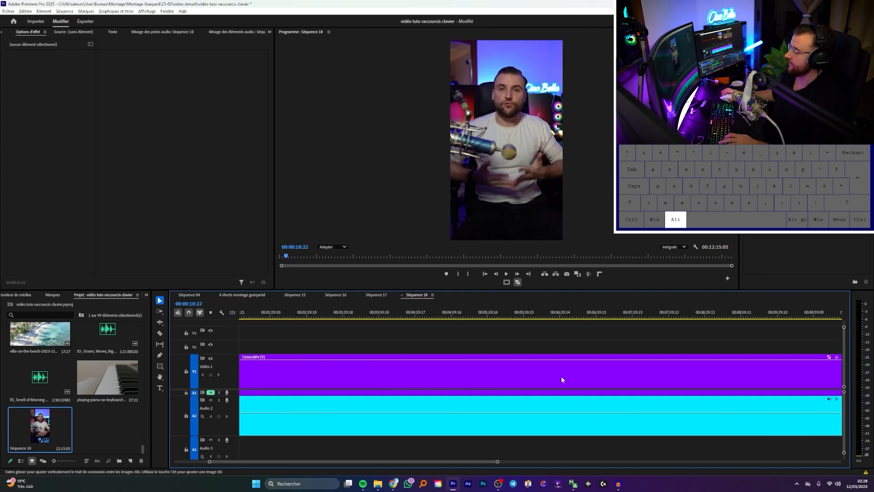
left_click(642, 314)
scroll(611, 382, "up", 5, "alt")
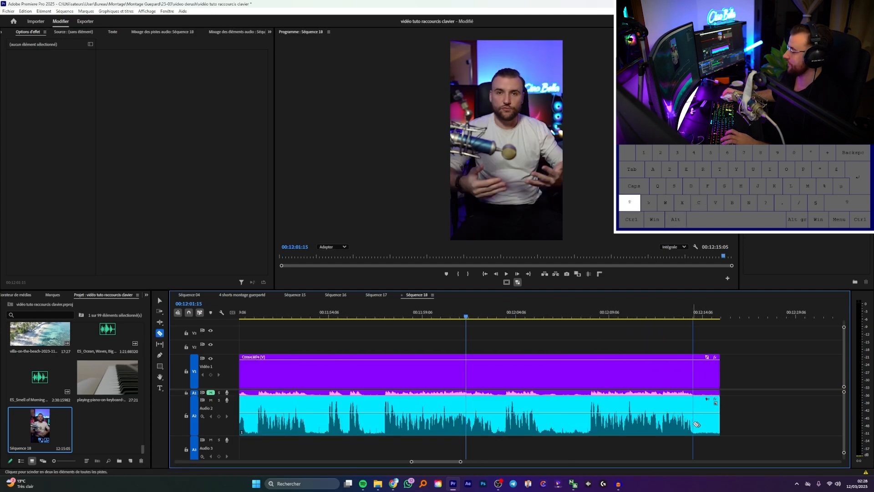
left_click(693, 425, "shift")
key("v")
left_click(706, 414)
key("Delete")
Step: Split the C0064.MP4 clip at about 00:12:08:07, at the start of its final spoken phrase, and play back the last part
left_click(592, 314)
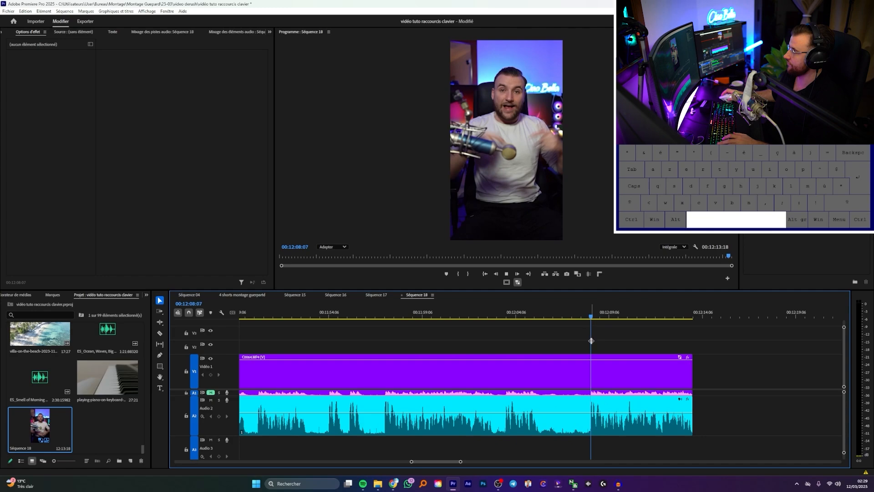
key("ctrl+k")
scroll(574, 370, "down", 1, "alt")
key("space")
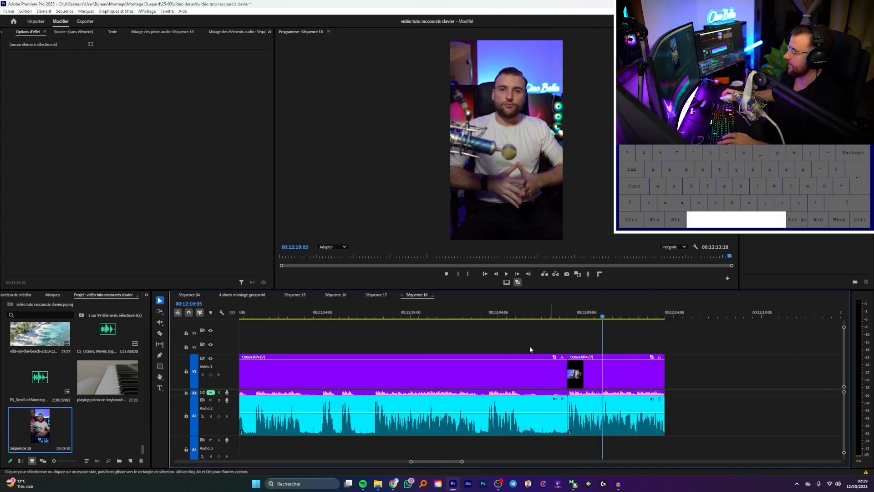
Step: Review the spoken takes before the last cut, working backward from about 00:12:03:15 to 00:11:47:19
left_click(499, 314)
scroll(506, 362, "up", 2, "alt")
left_click_drag(464, 314, 456, 315)
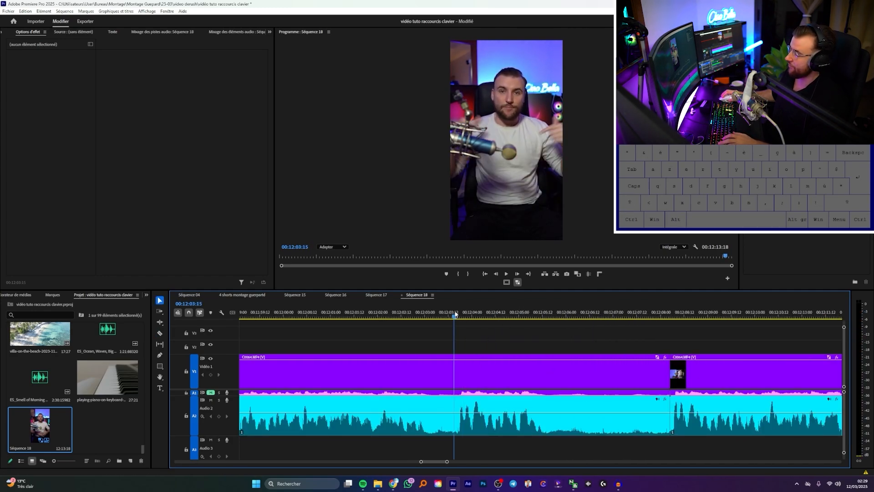
scroll(311, 316, "down", 2, "alt")
left_click(329, 314)
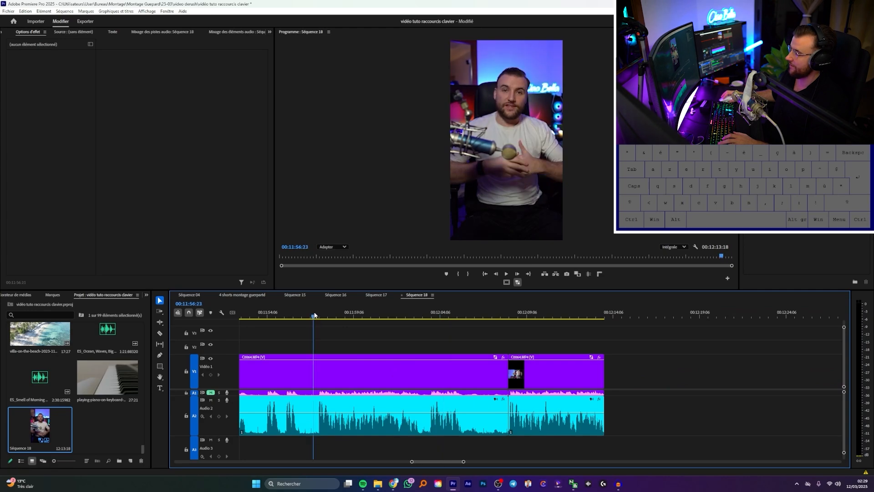
scroll(340, 375, "up", 2)
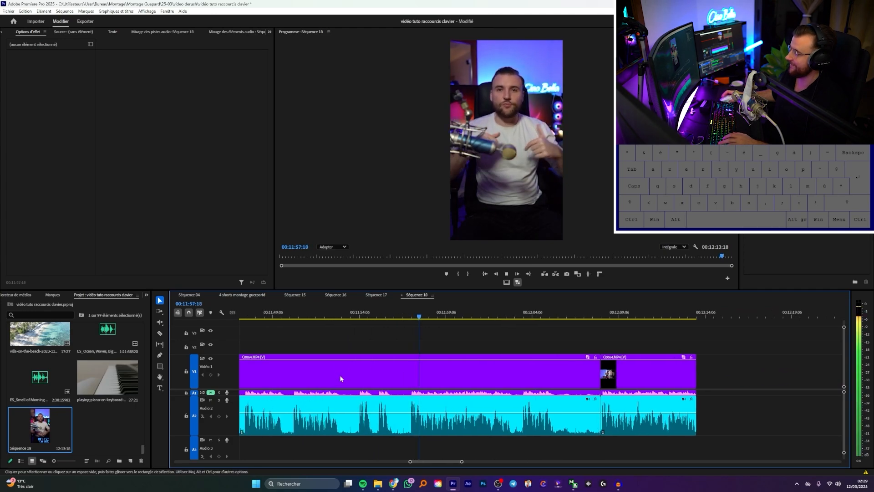
left_click(355, 314)
scroll(328, 369, "up", 2)
scroll(320, 314, "up", 4, "alt")
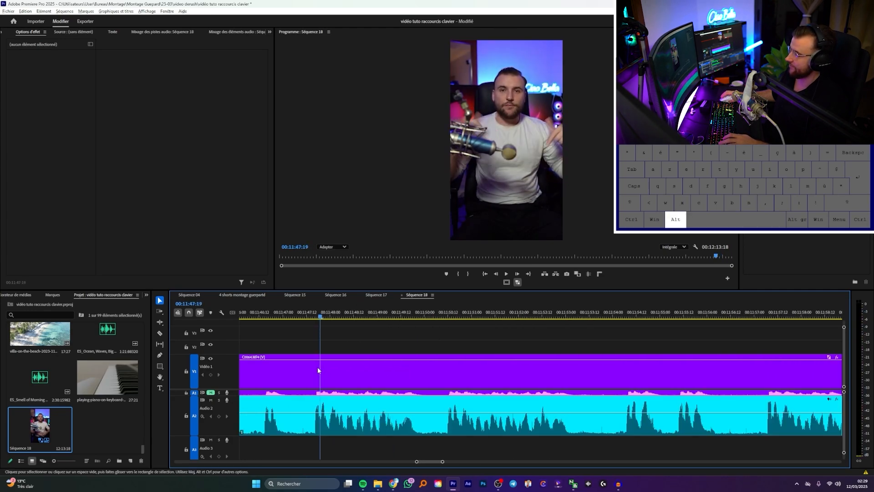
scroll(309, 402, "down", 3, "alt")
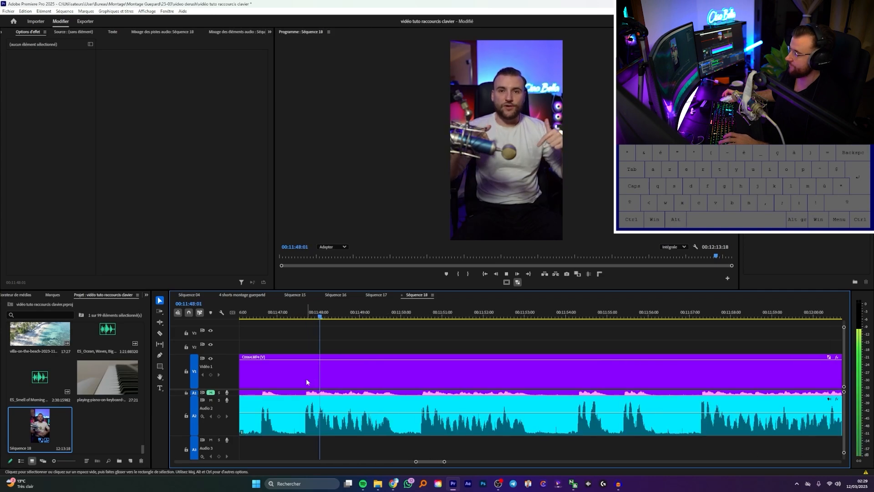
key("space")
Step: Split the C0064.MP4 clip at about 00:11:42:21 and ripple delete the section from there to the final phrase
left_click(325, 316)
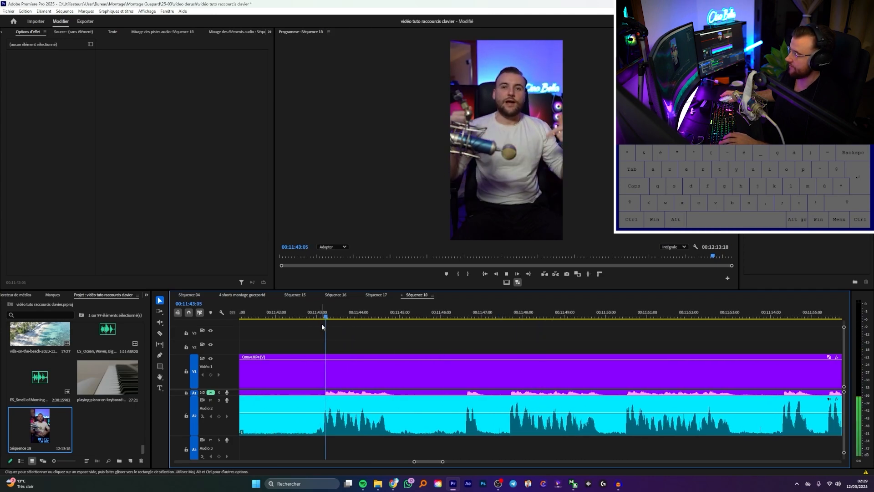
key("ctrl+k")
left_click(362, 346)
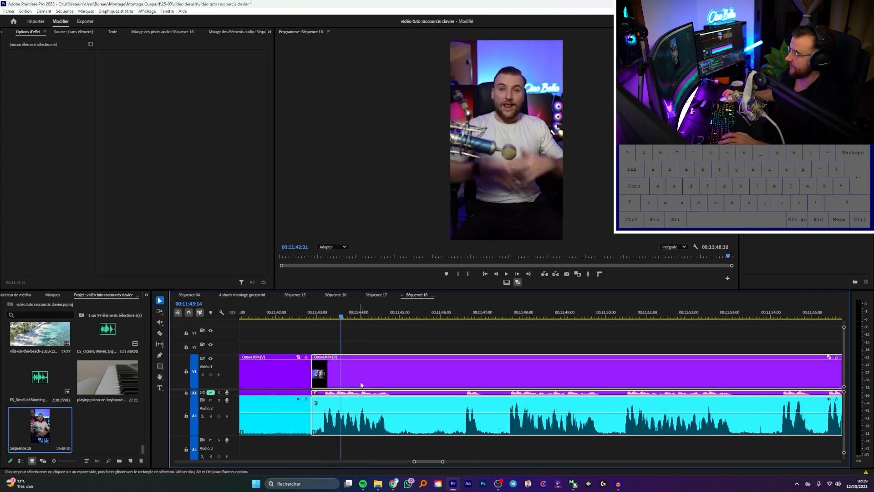
key("ctrl+z")
key("ctrl+z")
key("ctrl+z")
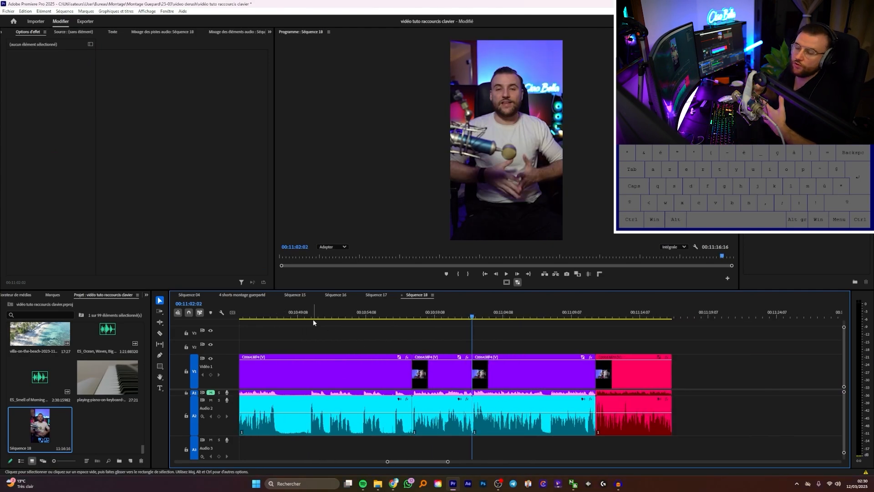
scroll(351, 351, "down", 3, "alt")
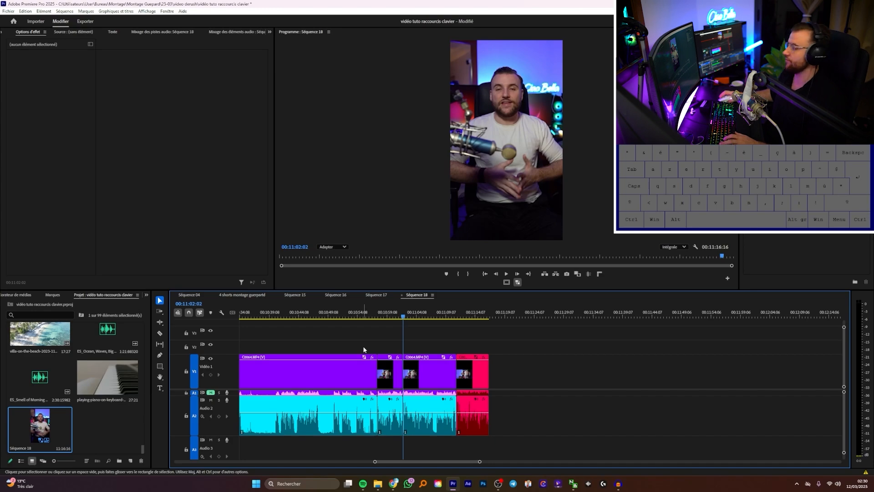